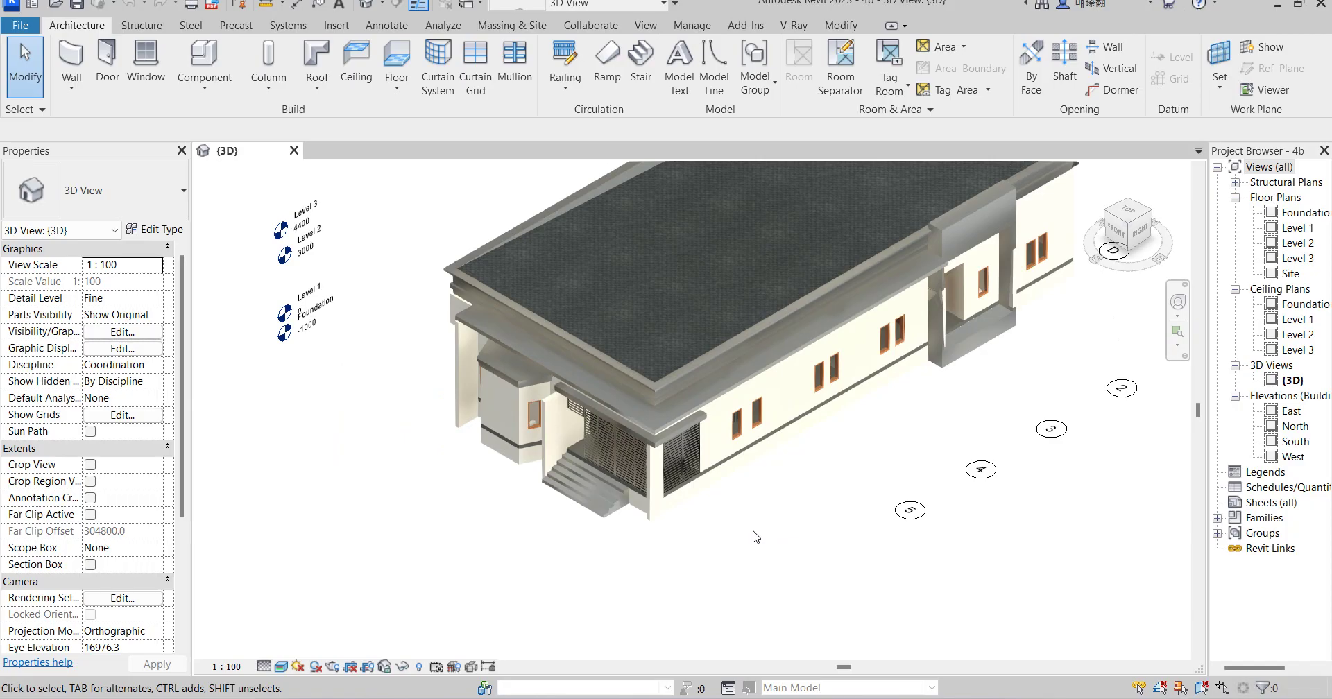
Open the Level 1 floor plan and examine the room layout, grids and surrounding boundary lines
scroll(734, 544, "up", 4)
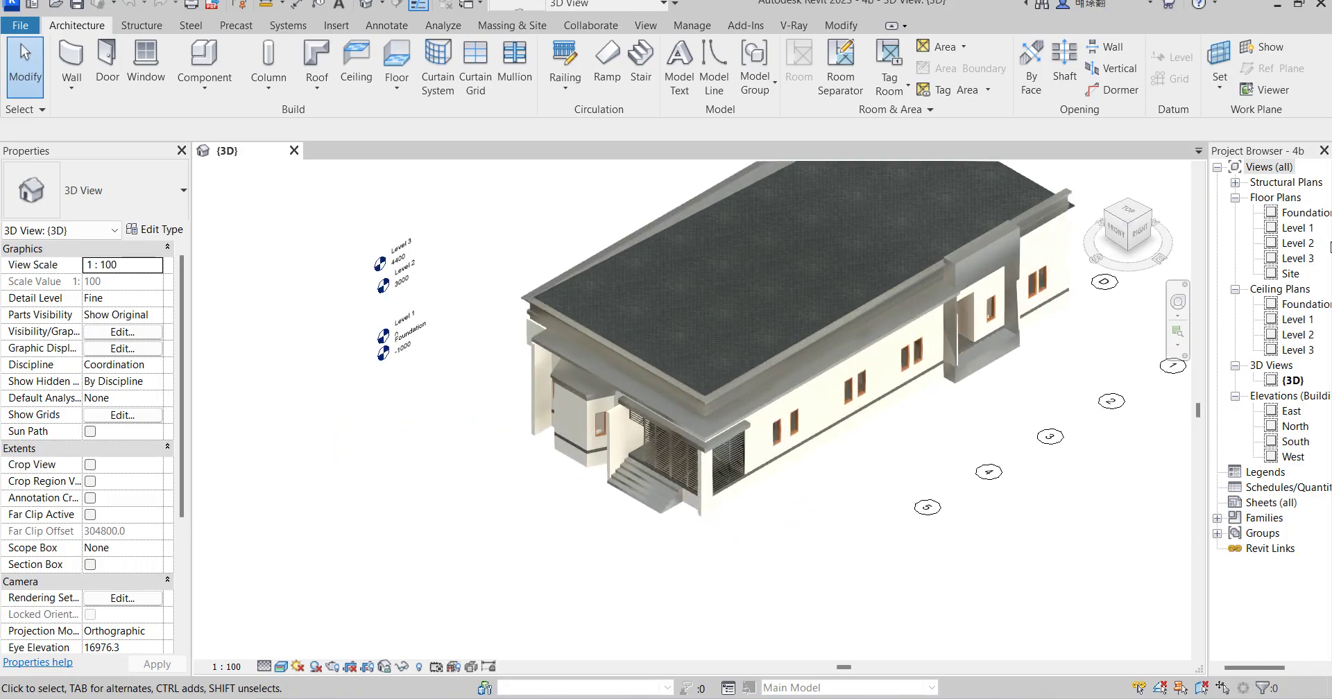
double_click(1305, 229)
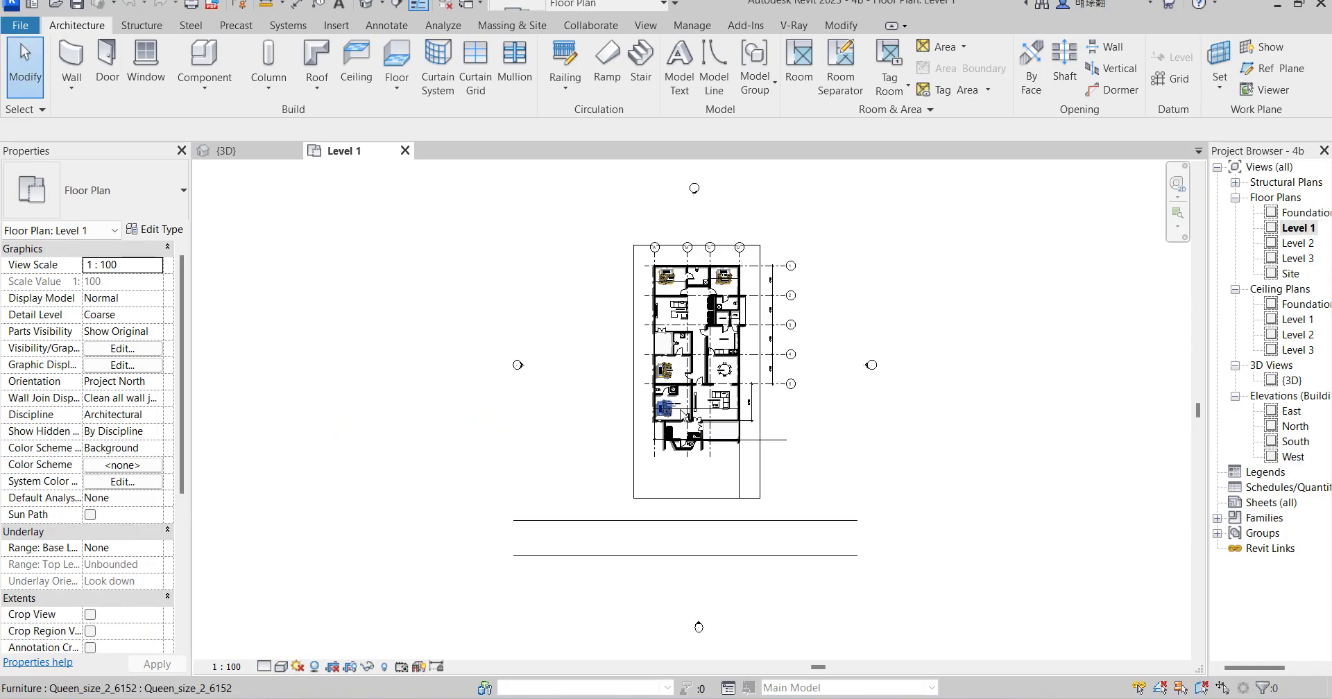
scroll(728, 402, "up", 3)
scroll(648, 337, "down", 3)
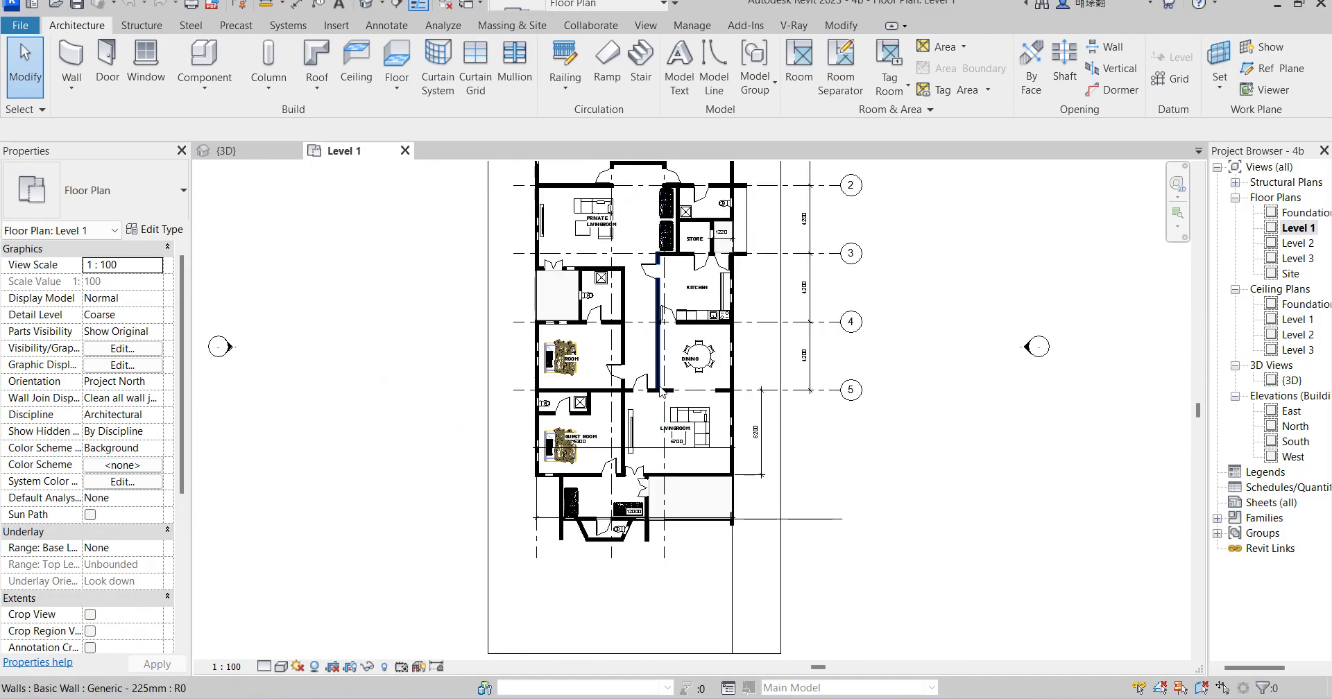
scroll(647, 337, "up", 3)
scroll(653, 401, "down", 3)
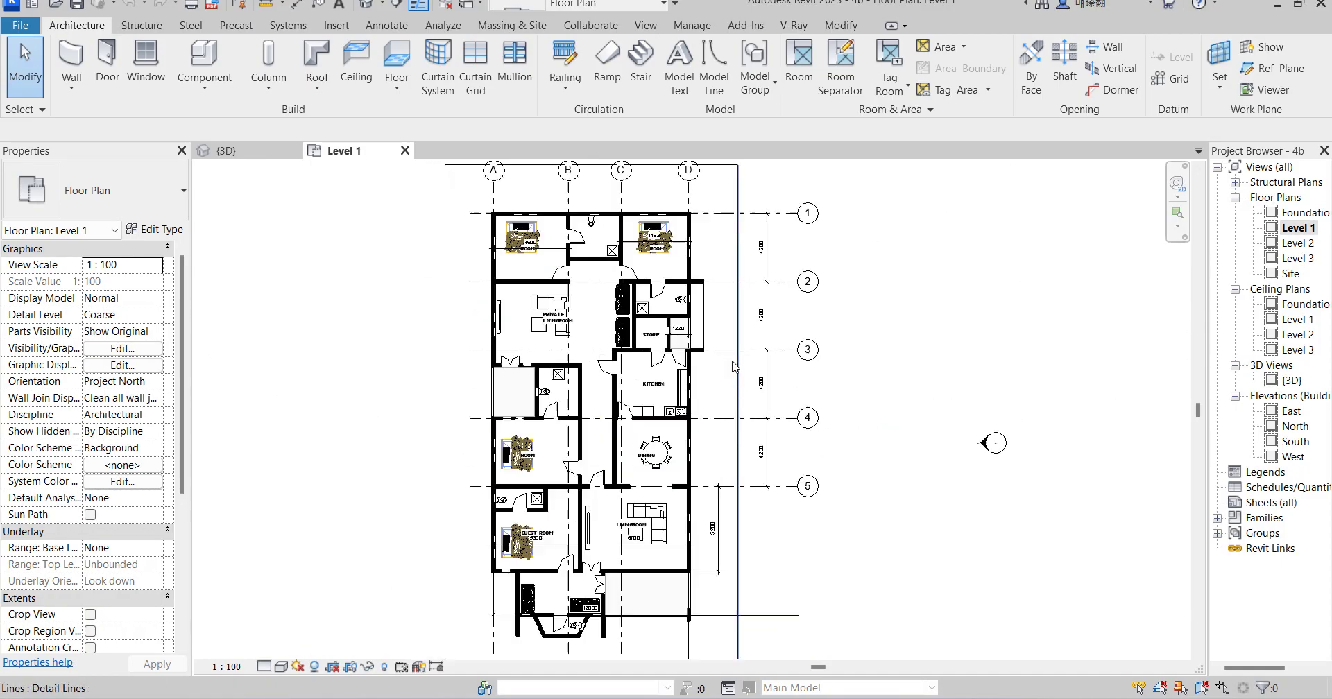
scroll(694, 320, "up", 3)
scroll(657, 281, "down", 4)
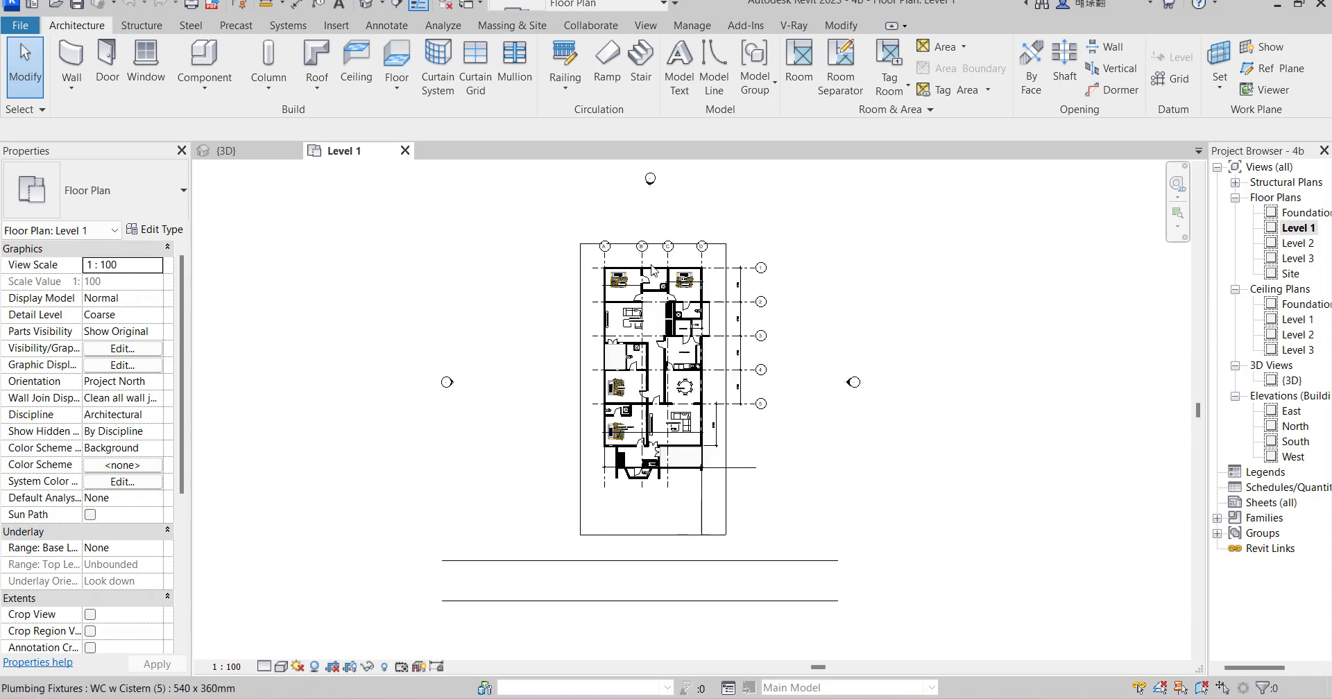
scroll(621, 526, "up", 3)
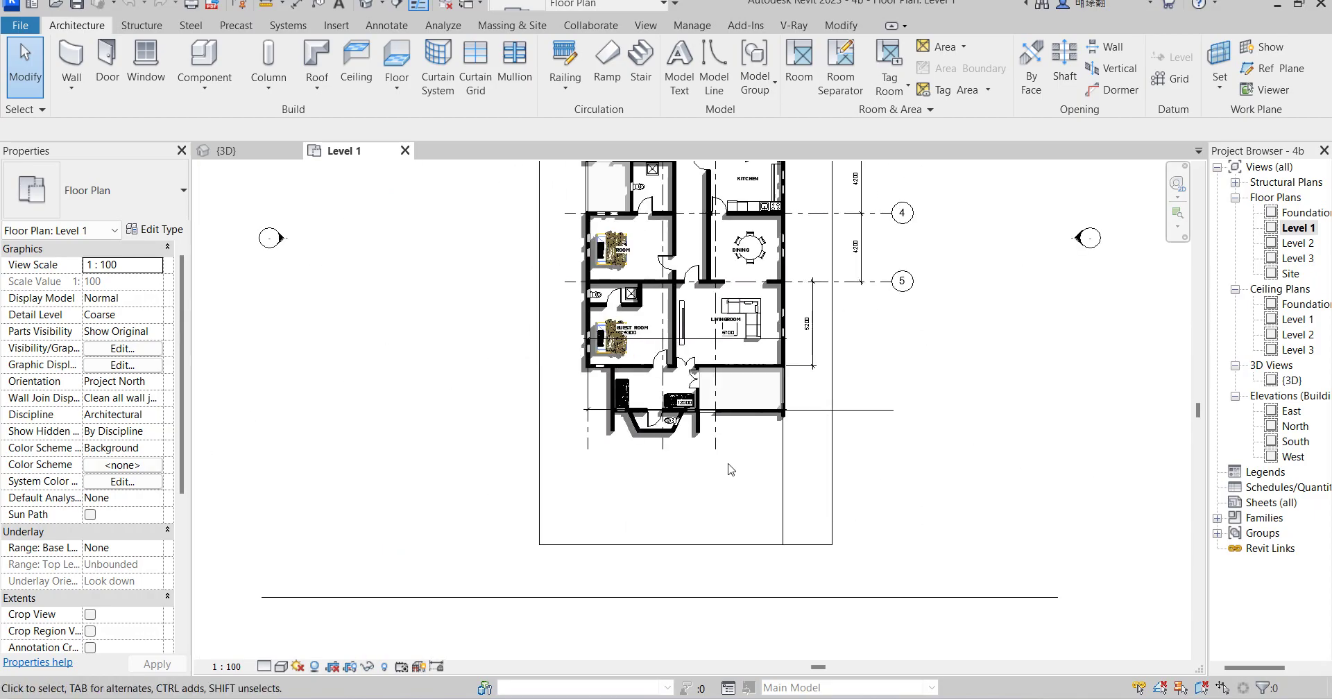
Review the Level 2 and Level 1 floor plans, and examine the building's front and side in the 3D view
double_click(1304, 244)
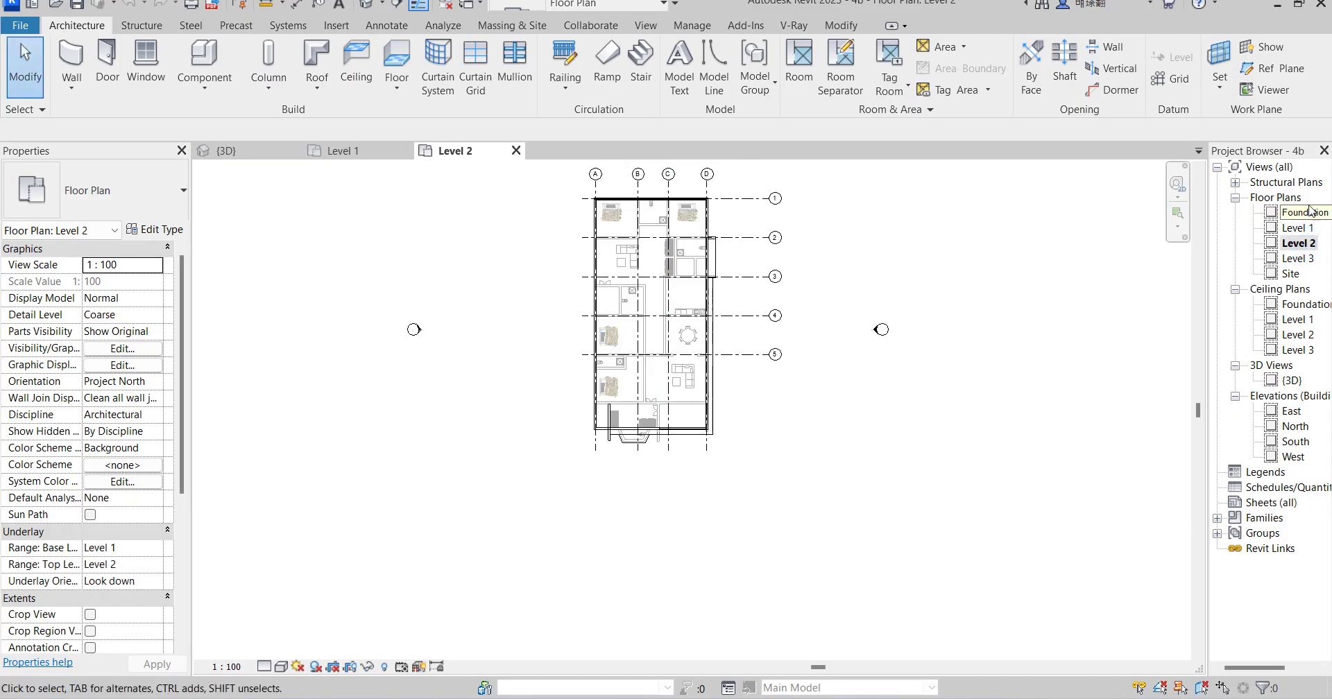
double_click(1297, 228)
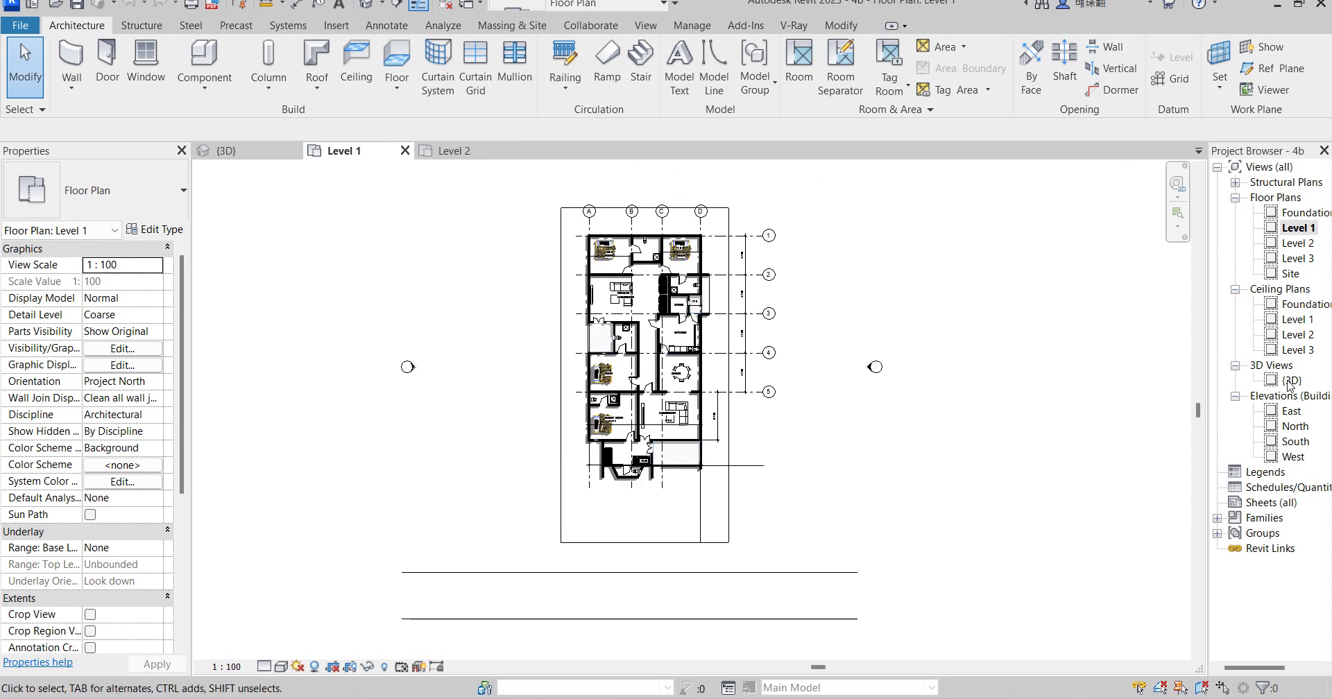
left_click(1292, 381)
left_click(1291, 382)
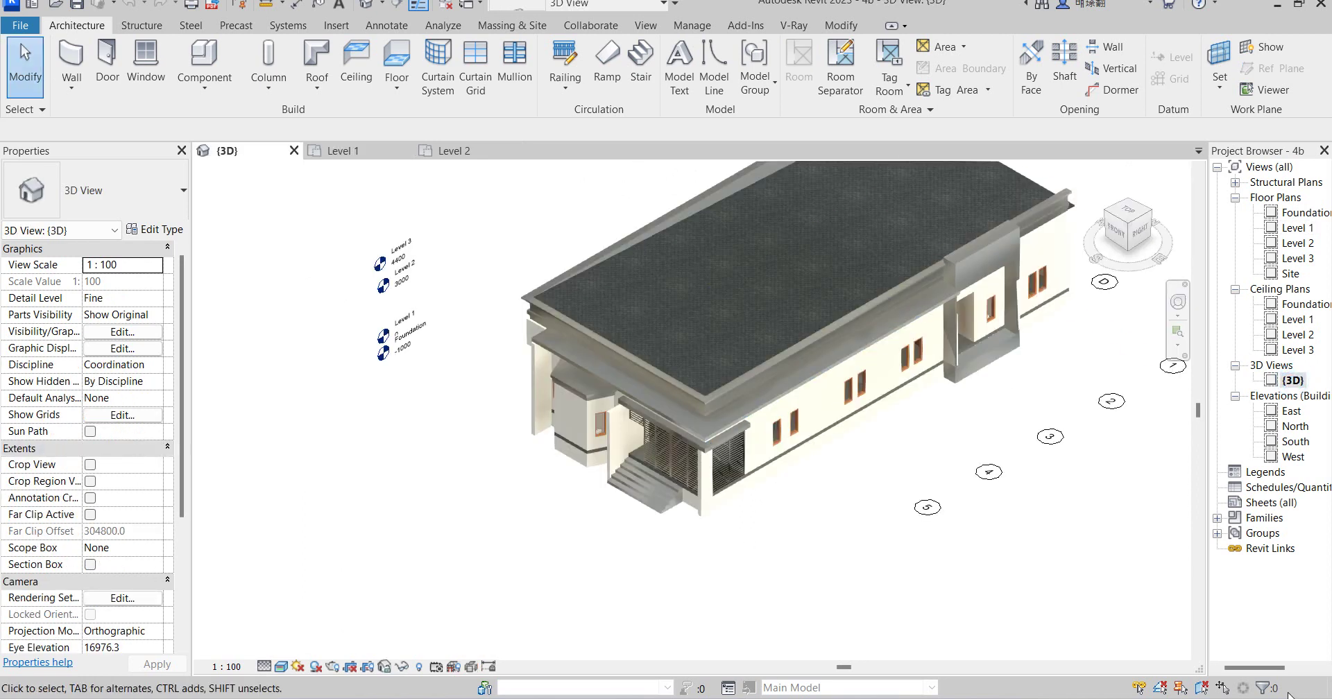
scroll(876, 472, "up", 2)
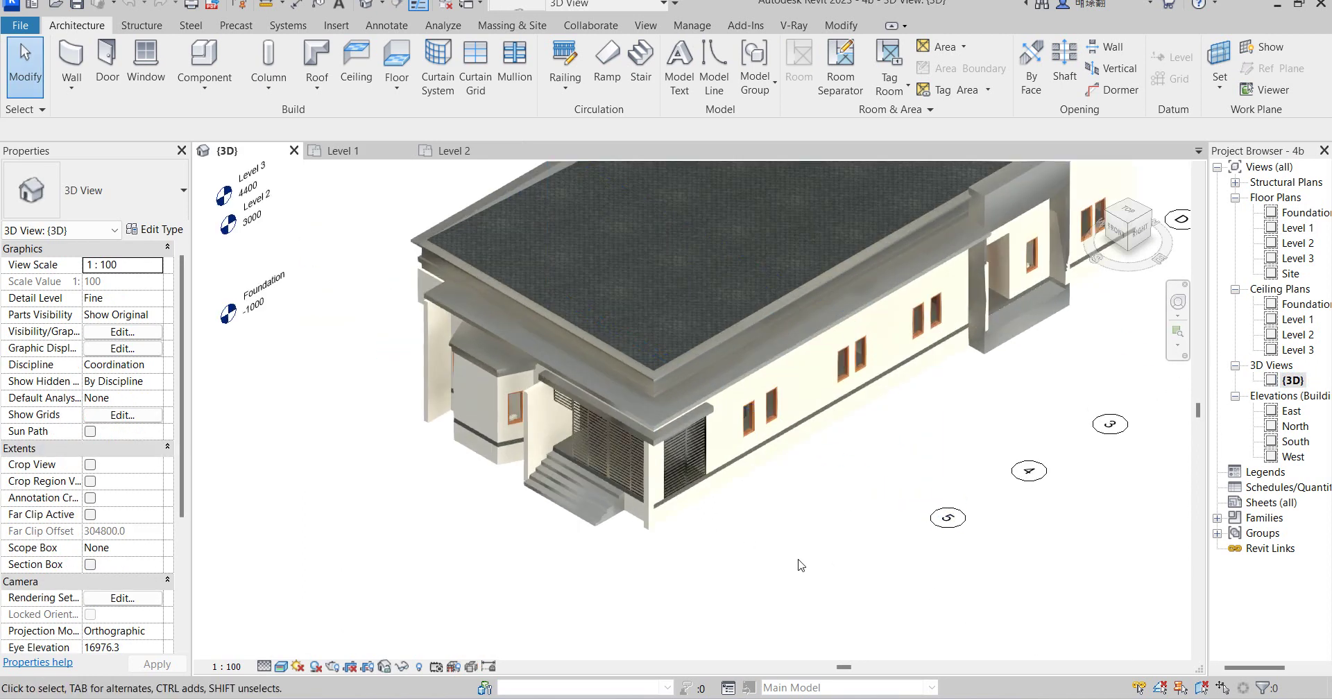
scroll(834, 517, "up", 3)
scroll(705, 526, "down", 3)
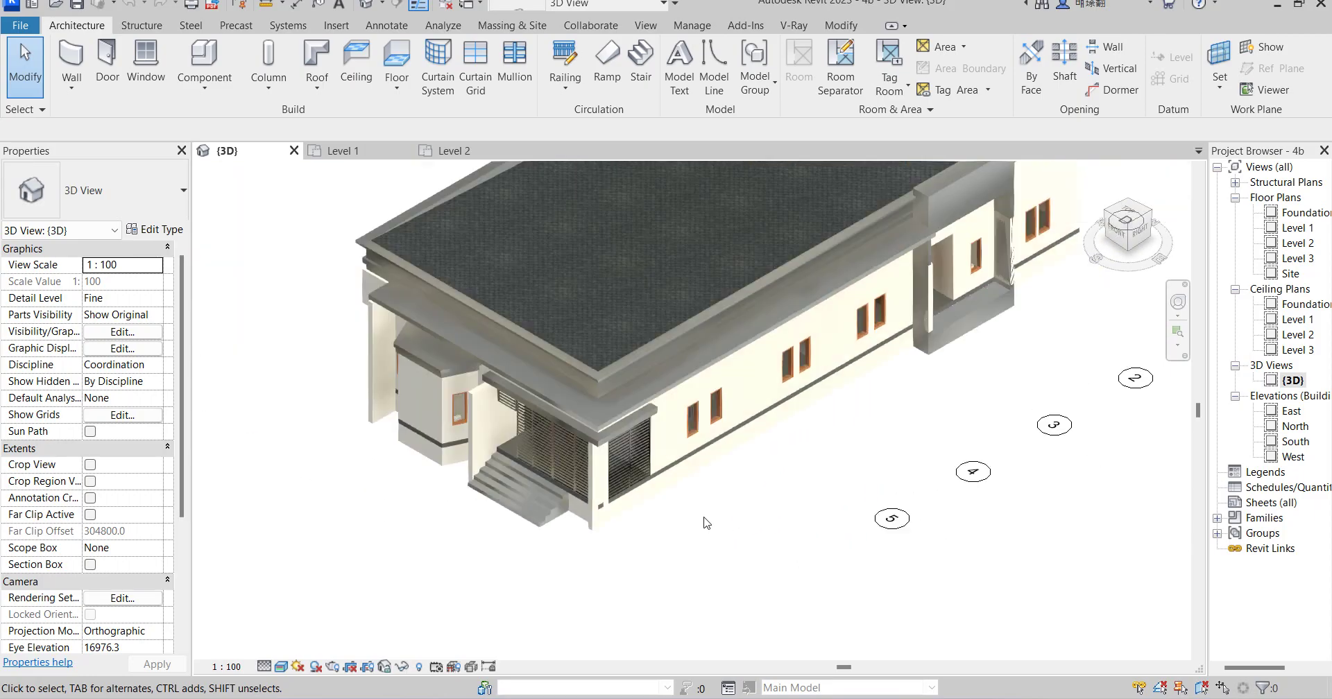
scroll(714, 485, "down", 2)
scroll(956, 391, "up", 2)
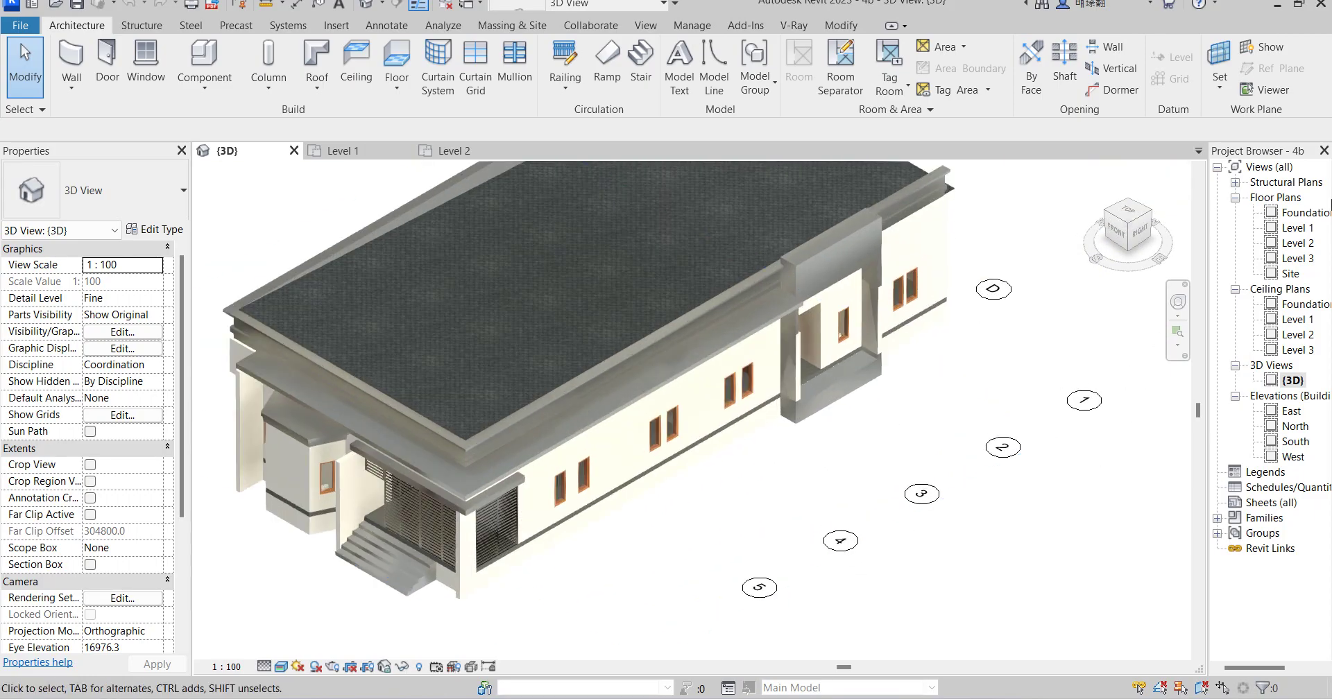
Open the Foundation floor plan and create an in-place model in the Casework category
double_click(1299, 212)
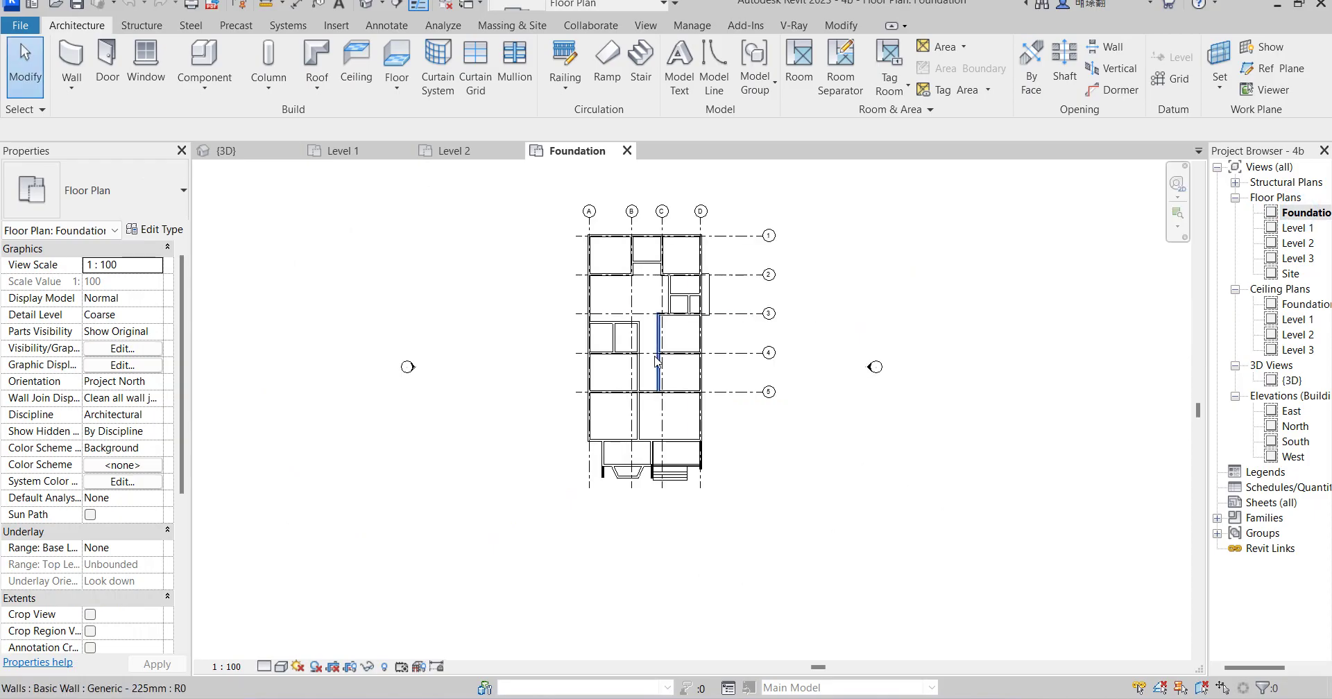
left_click(204, 87)
left_click(231, 149)
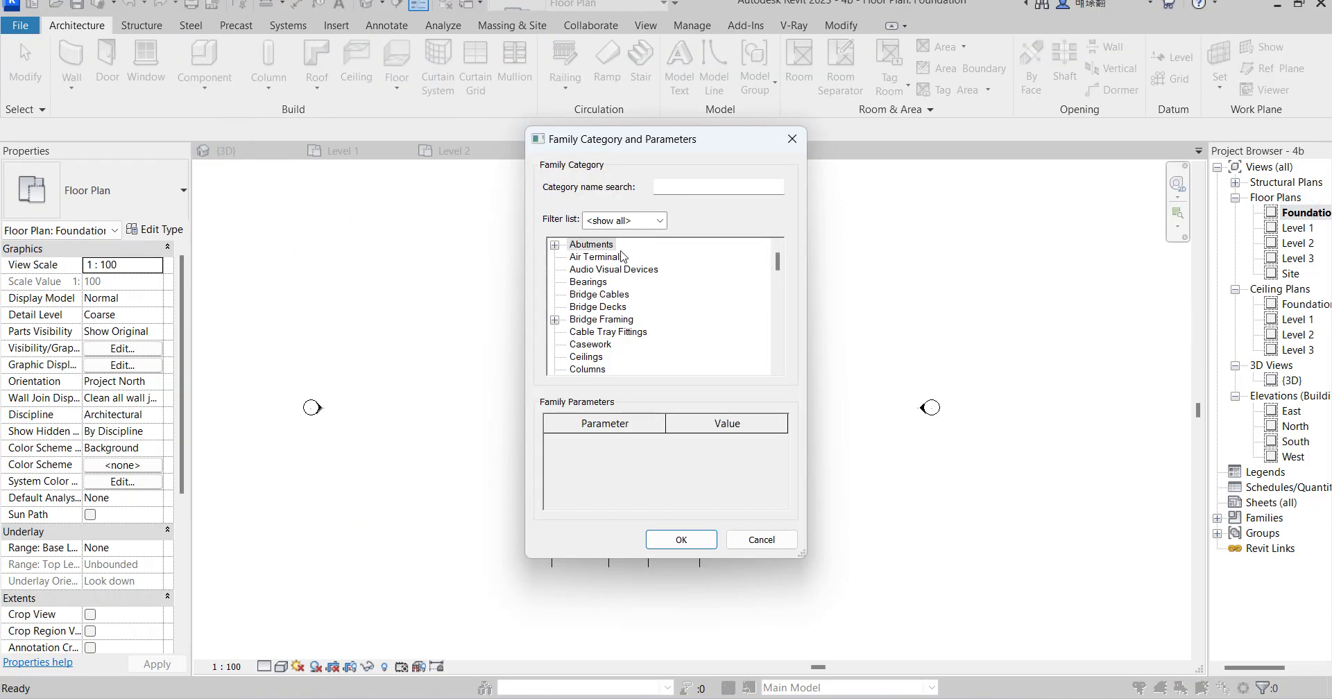
left_click(600, 345)
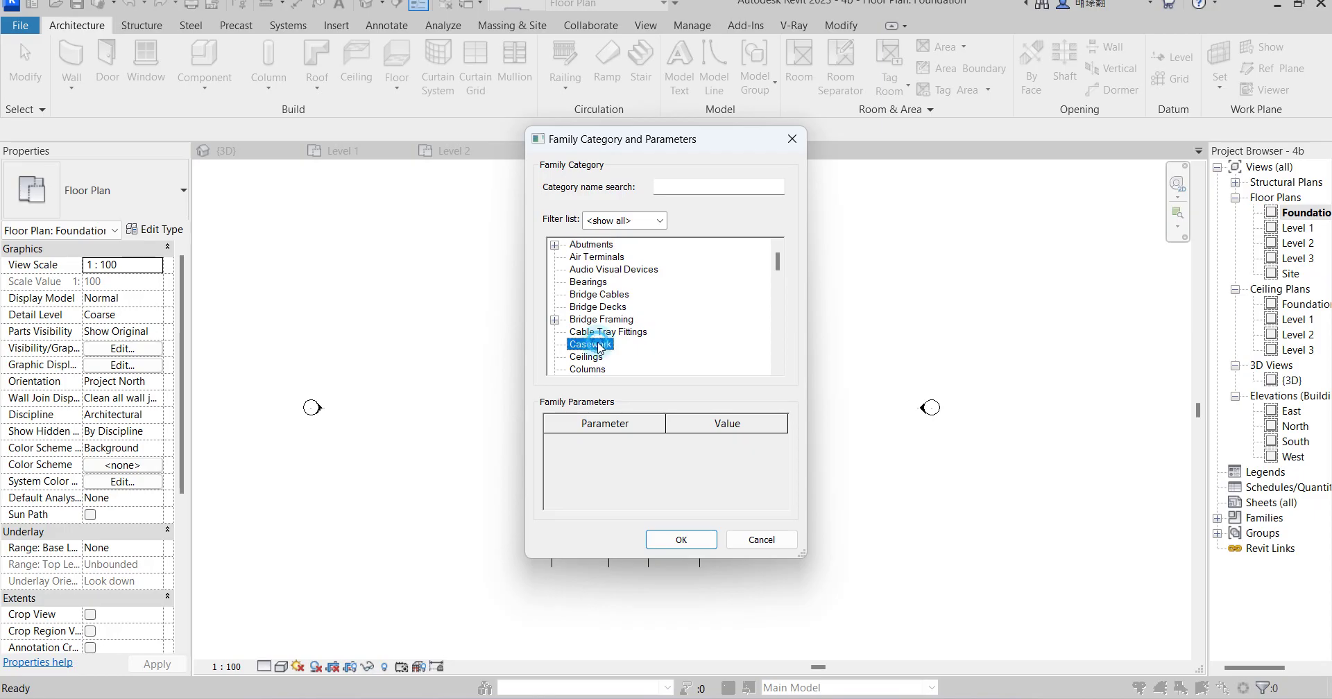
left_click(682, 539)
left_click(668, 383)
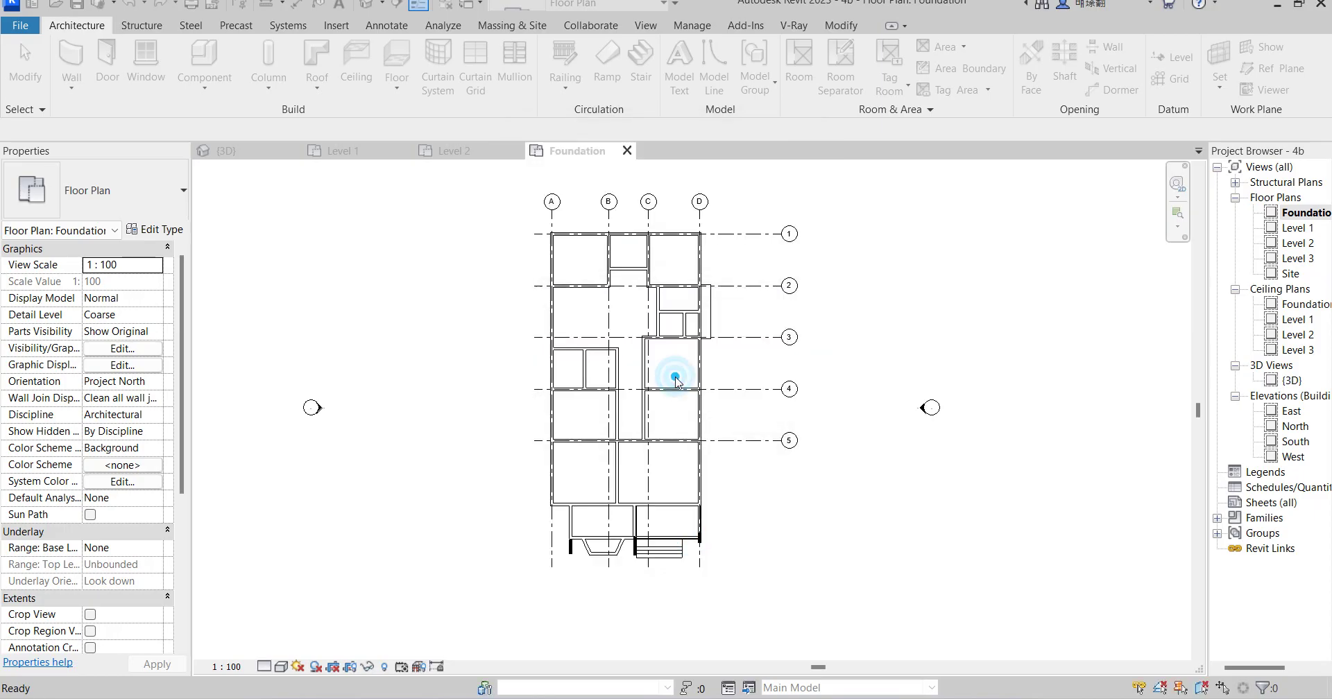
Start an extrusion and sketch a long rectangle about 1383 mm wide outside the grid D wall, from grid 1 to beside the entrance steps
left_click(147, 64)
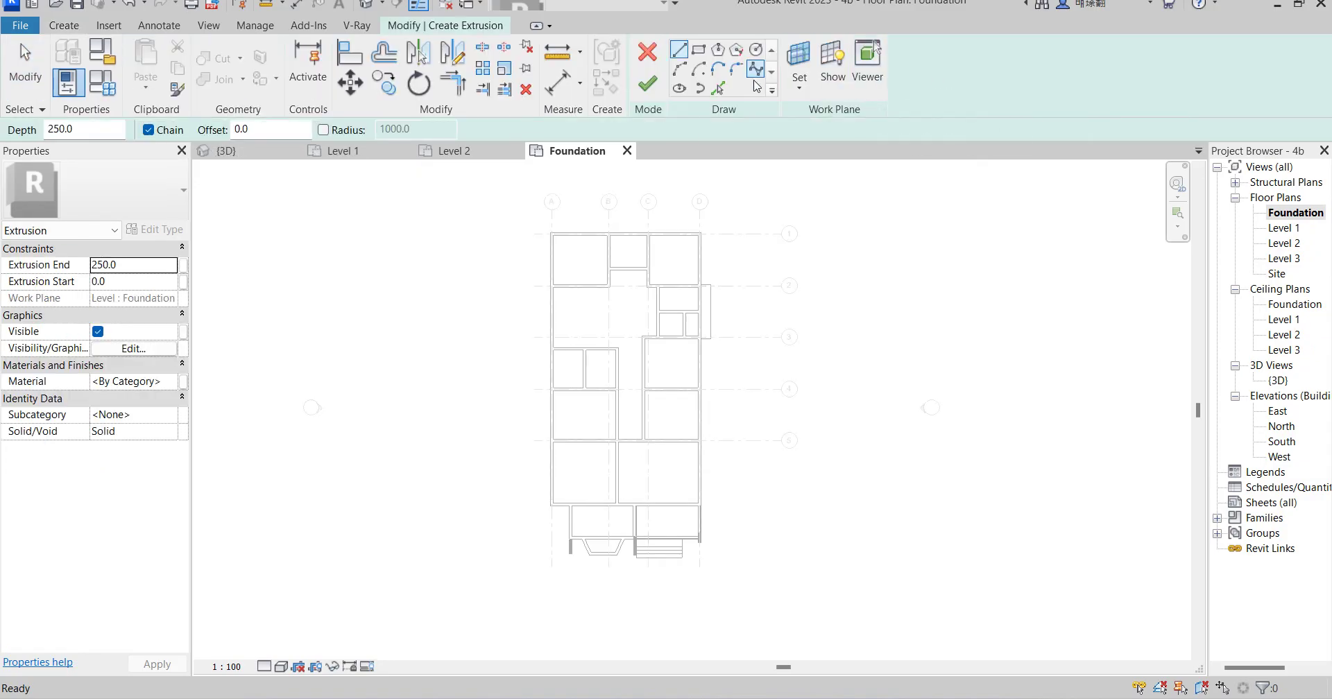
left_click(699, 50)
scroll(705, 253, "up", 3)
left_click(701, 225)
scroll(820, 278, "down", 5)
scroll(801, 524, "up", 6)
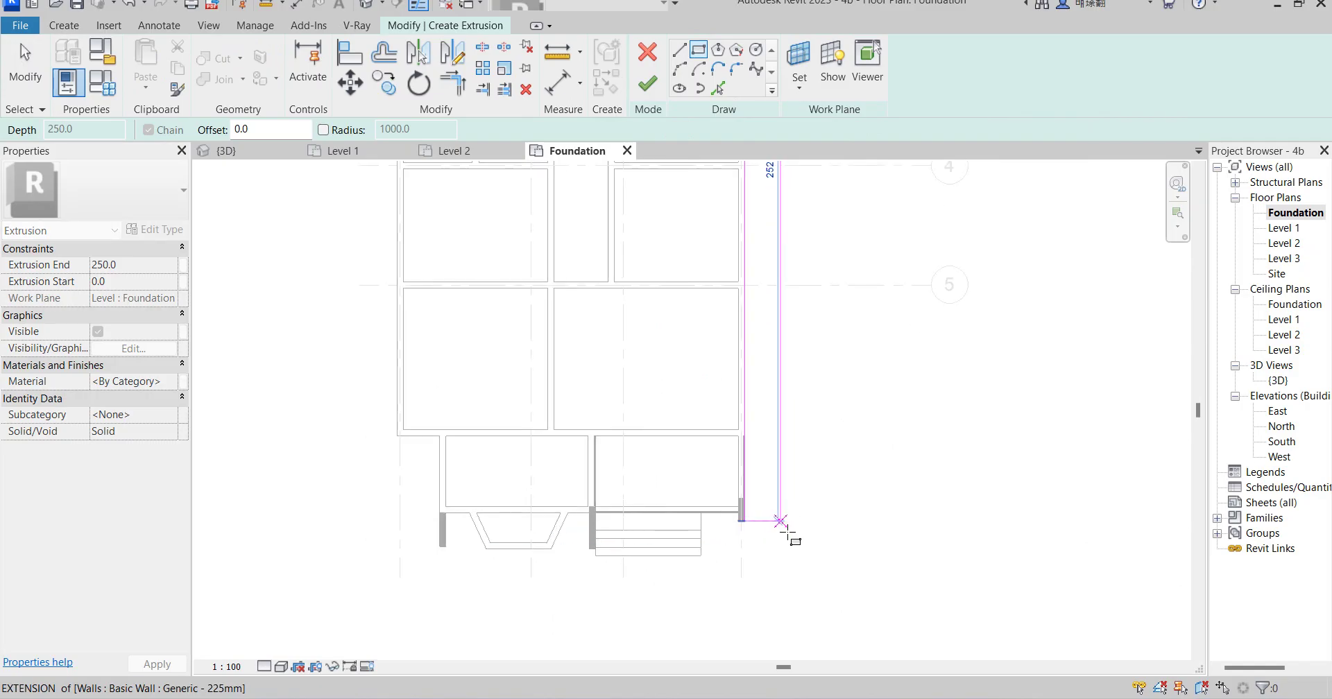
left_click(783, 549)
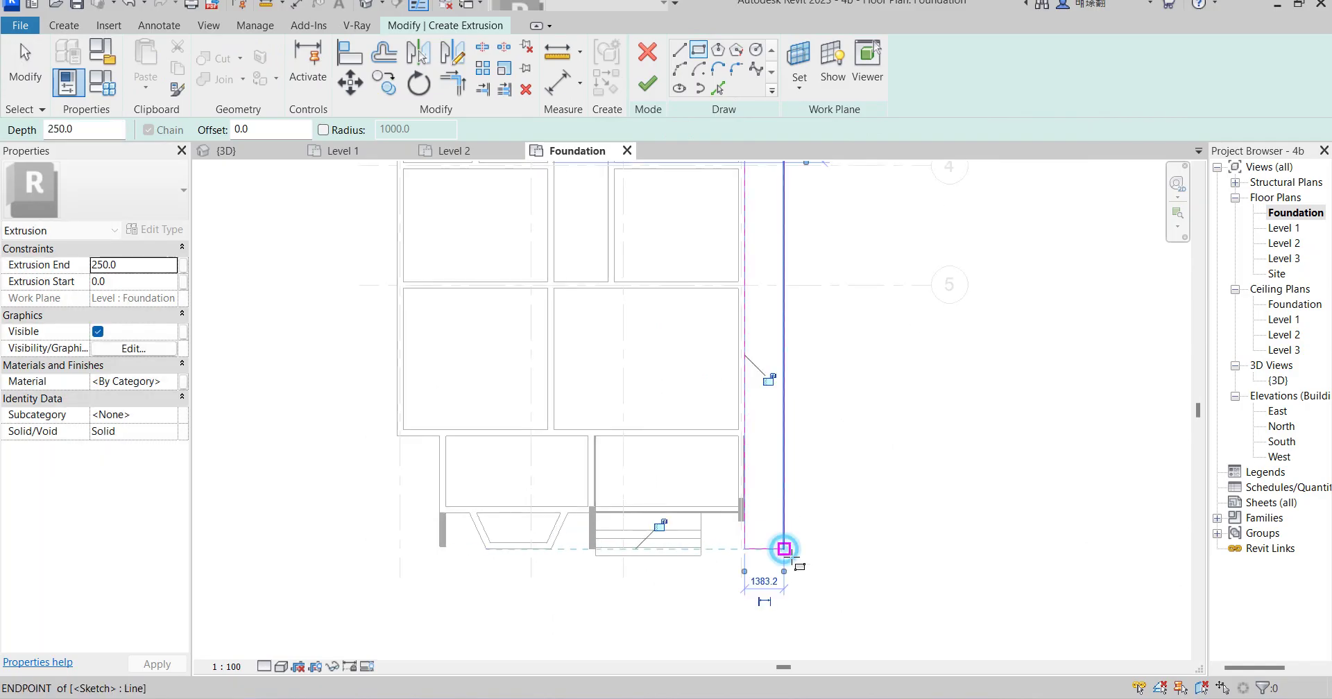
Sketch a small rectangle between the long strip and the entrance steps, and trim the strip's inner line to its upper edge
left_click(742, 548)
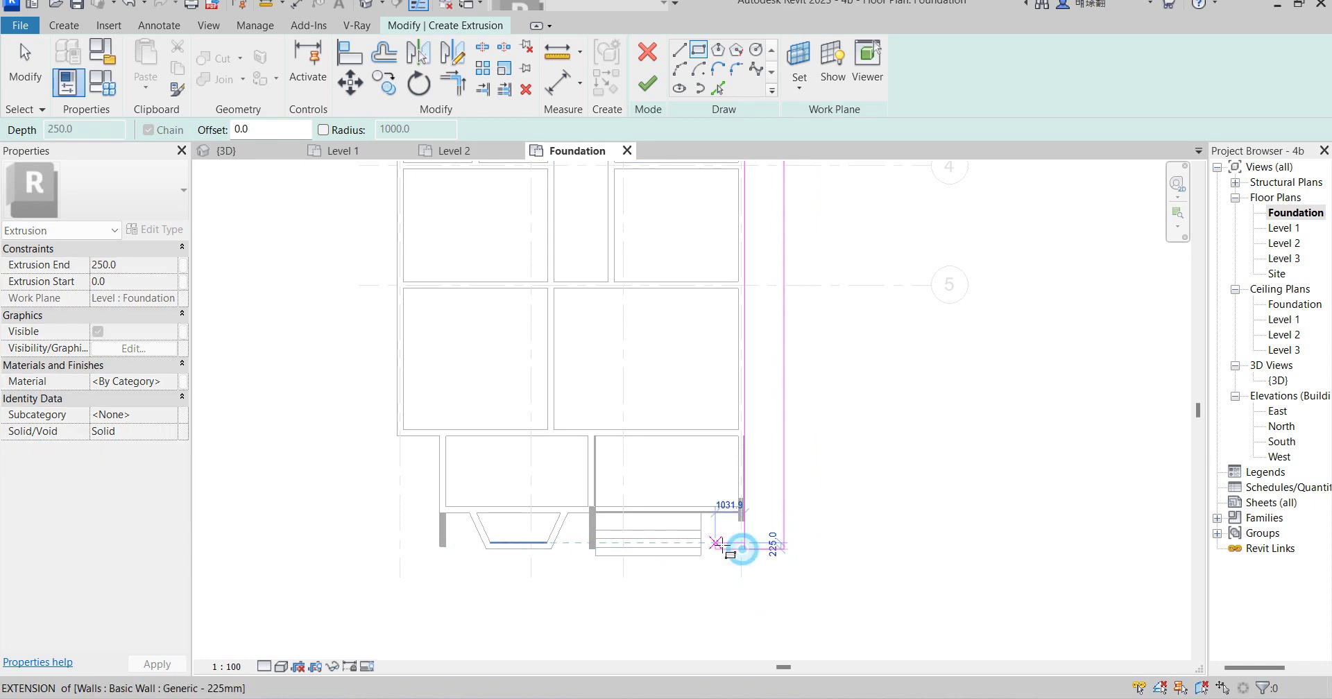
left_click(702, 513)
left_click(465, 90)
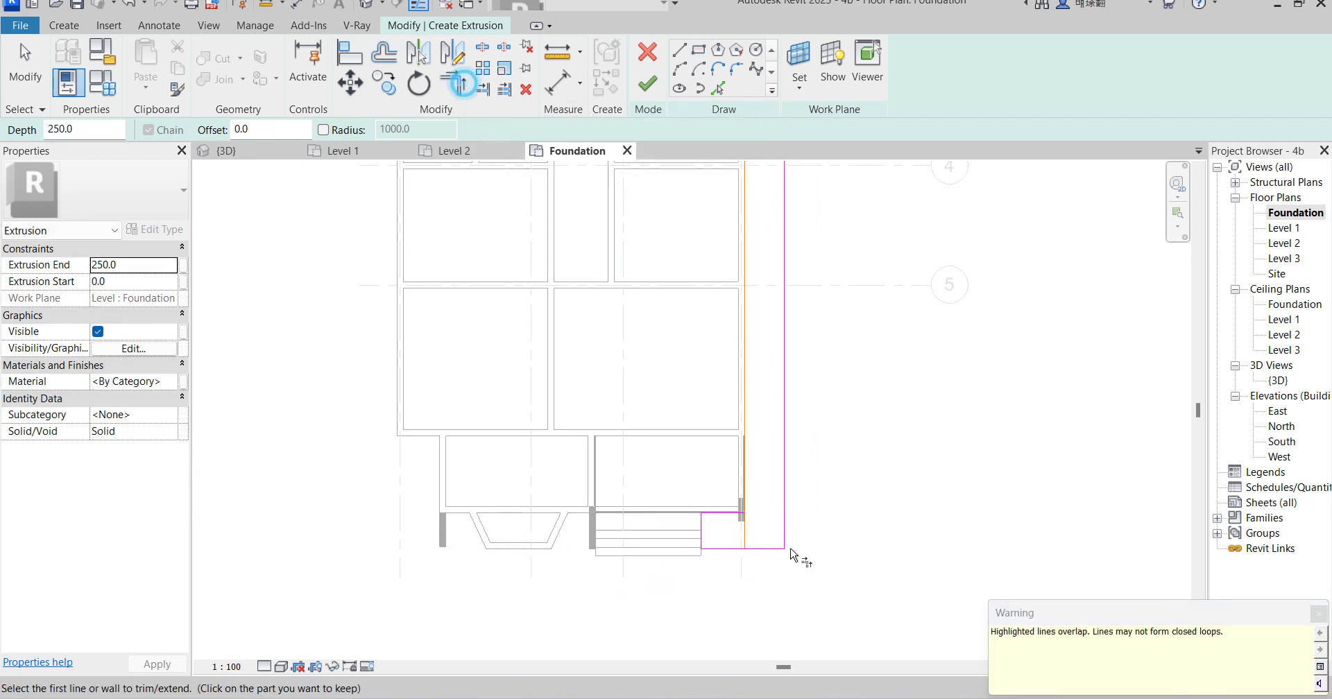
left_click(711, 514)
left_click(748, 435)
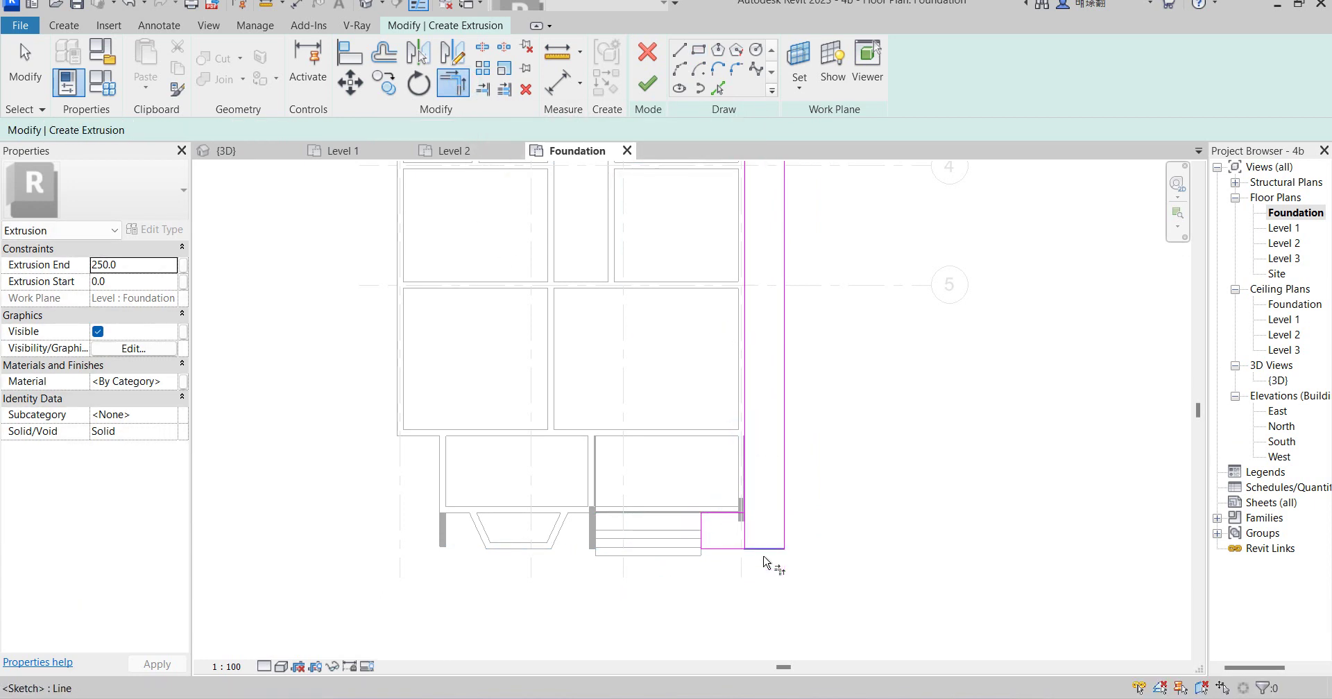
key("Escape")
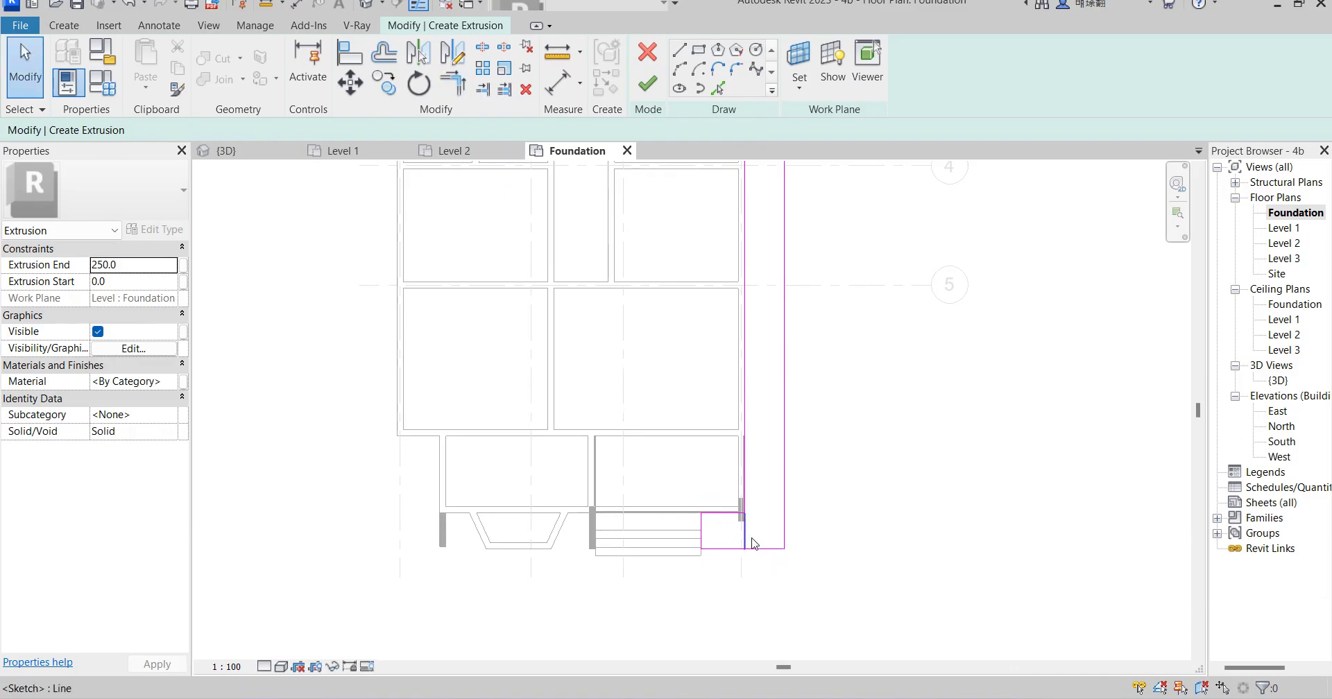
Delete the overlapping sketch lines where the two rectangles meet and trim the remaining lines into one closed L-shaped outline
left_click(746, 534)
key("Delete")
left_click(763, 550)
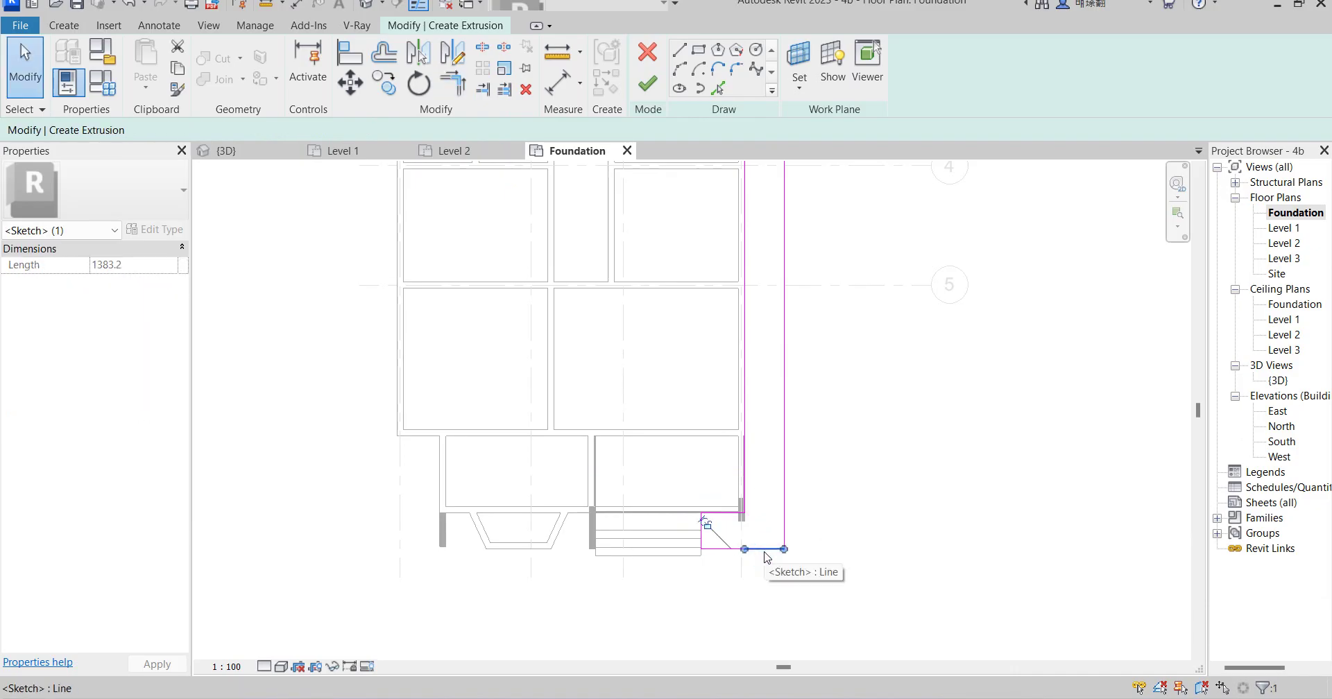
key("Delete")
left_click(454, 83)
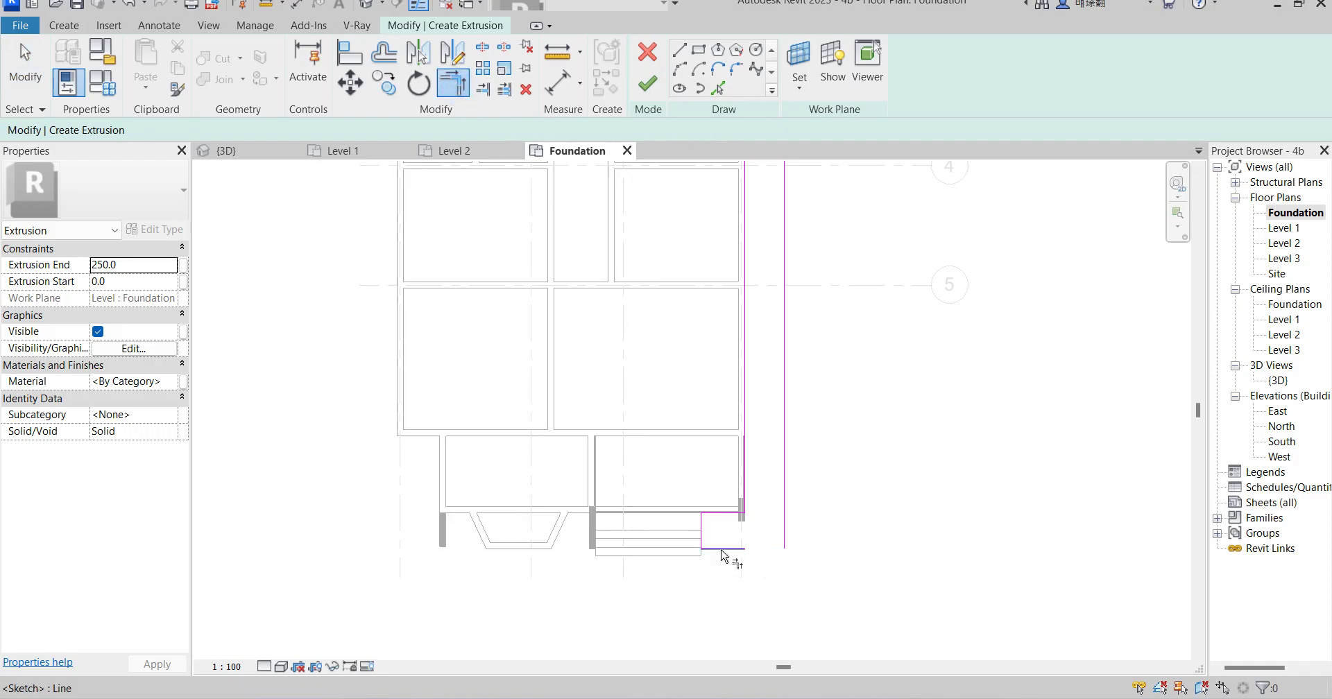
scroll(746, 506, "down", 4)
right_click(841, 343)
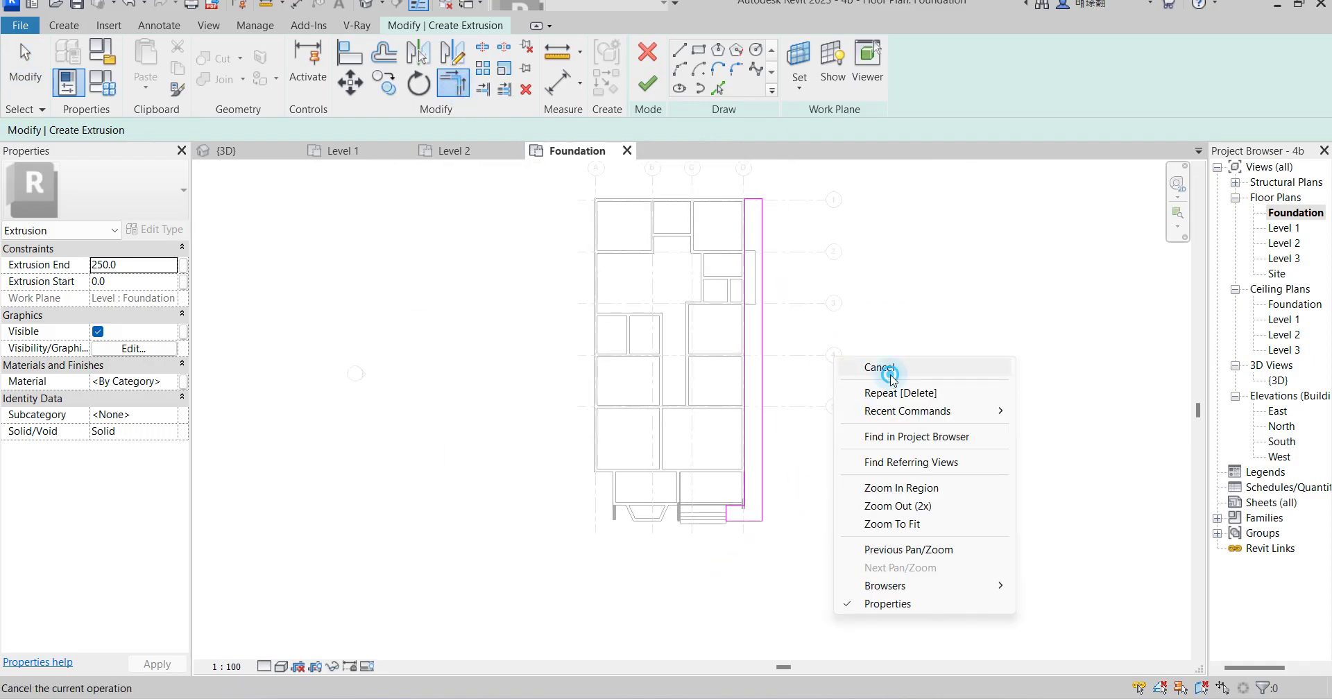
left_click(875, 360)
Sketch a long rectangle outside the grid A wall, from the corner at grid 1 to the front wall of the main block
left_click(699, 50)
scroll(594, 215, "up", 5)
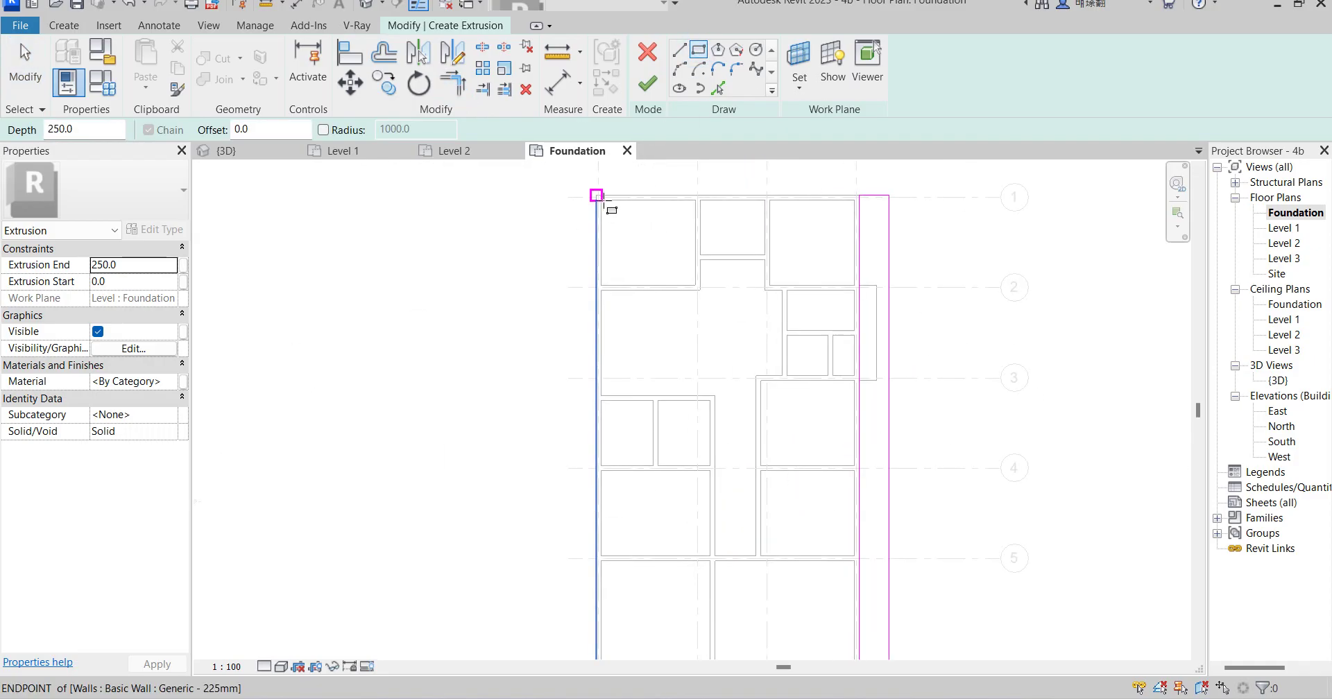
left_click(594, 194)
scroll(597, 382, "down", 3)
scroll(590, 534, "up", 4)
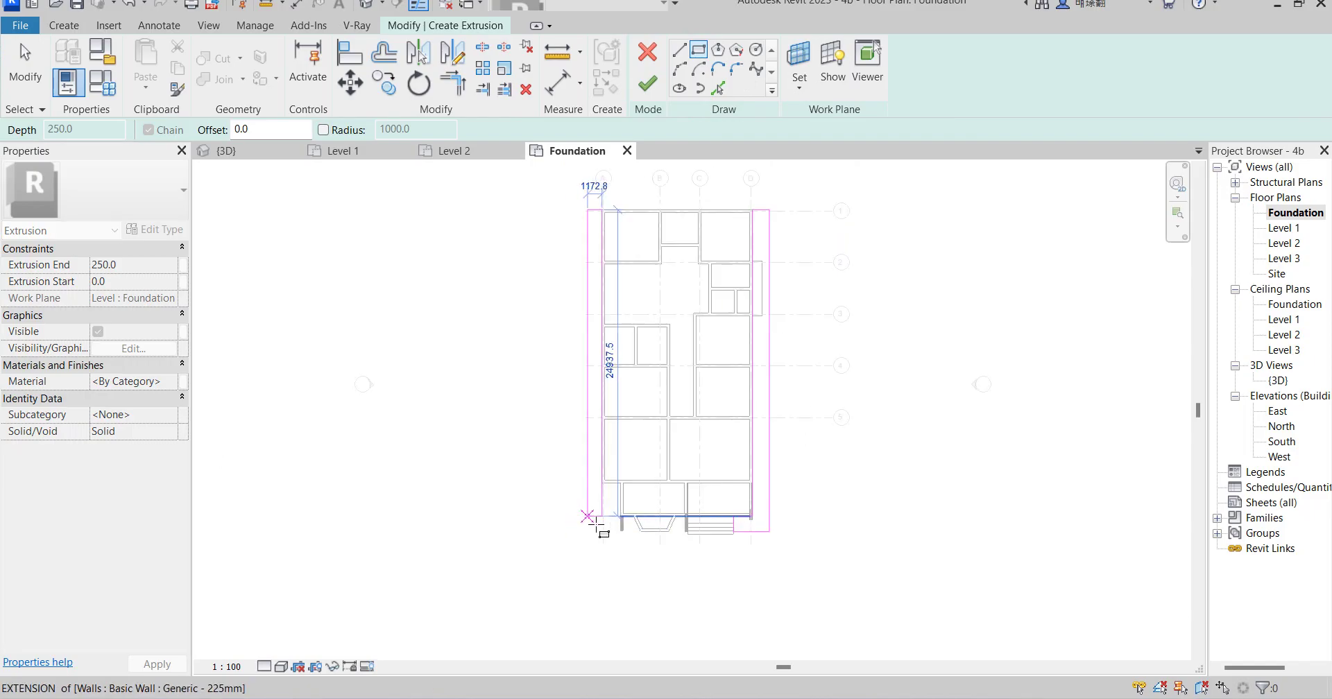
left_click(586, 453)
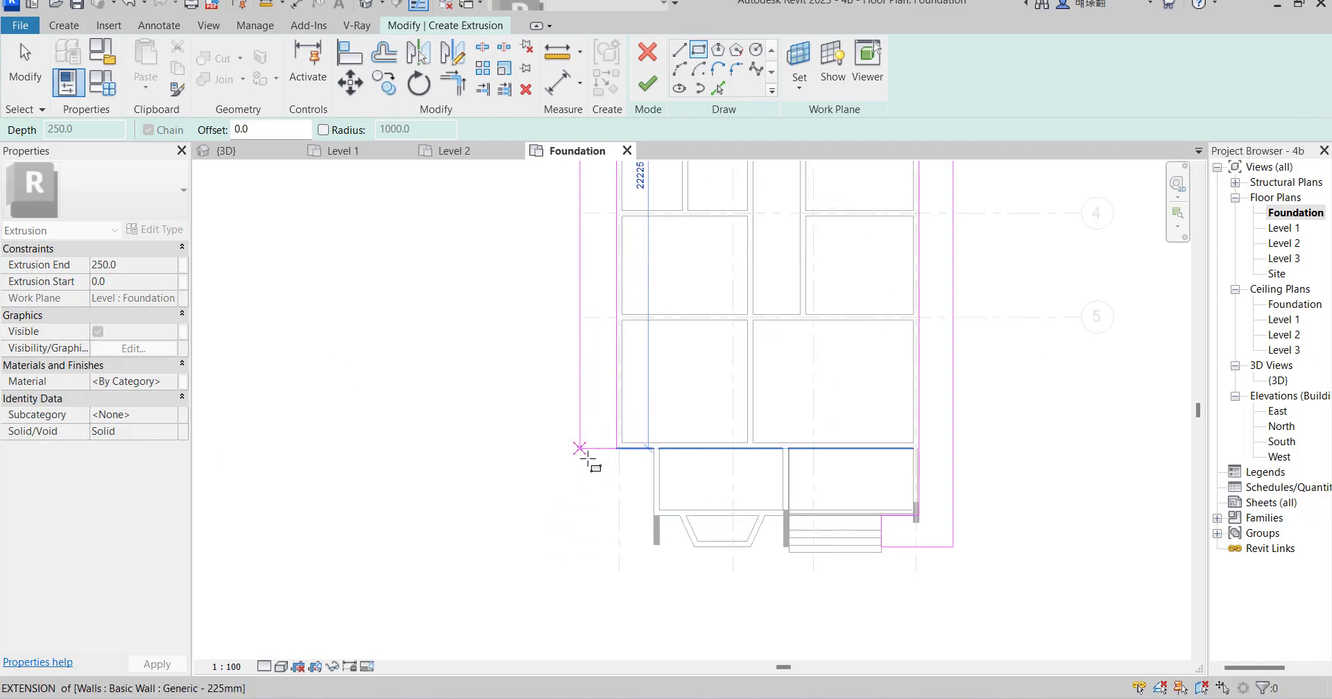
Sketch a small rectangle in the front corner beside the projecting entrance block near grid A and finish the extrusion with a 250 mm depth
scroll(655, 458, "up", 2)
left_click(653, 448)
left_click(601, 556)
scroll(611, 500, "down", 3)
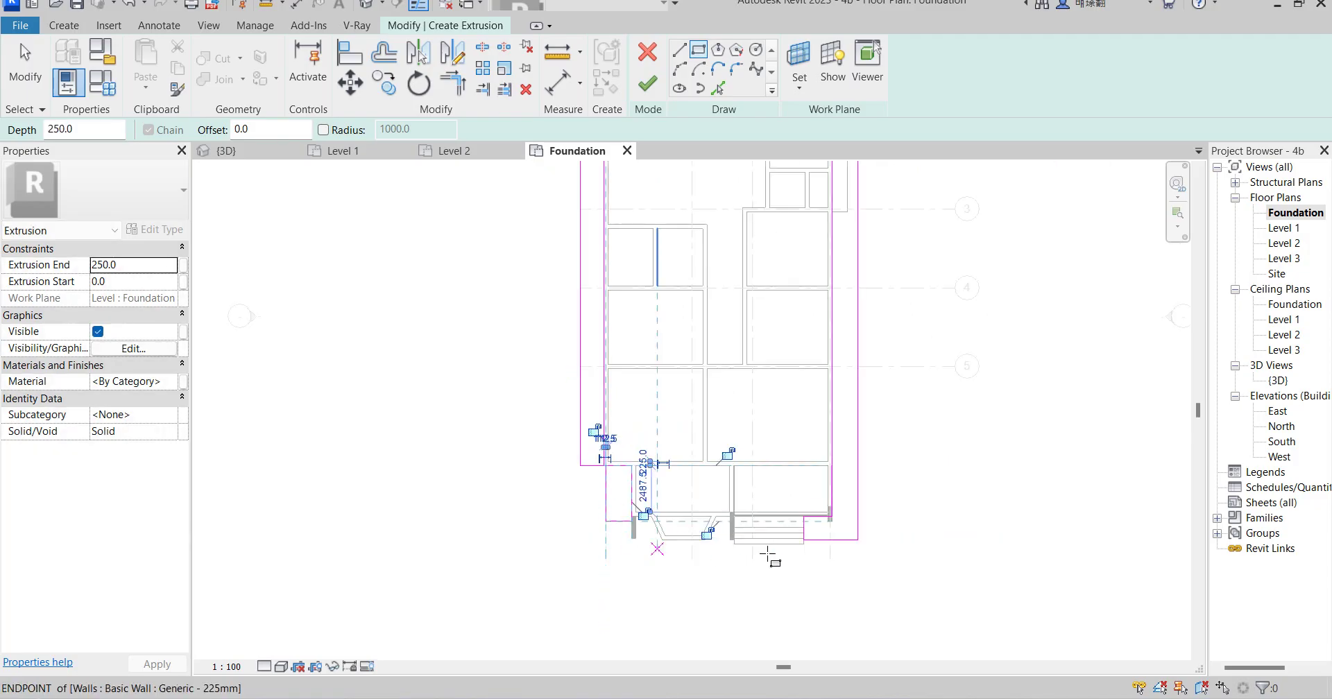
left_click(648, 85)
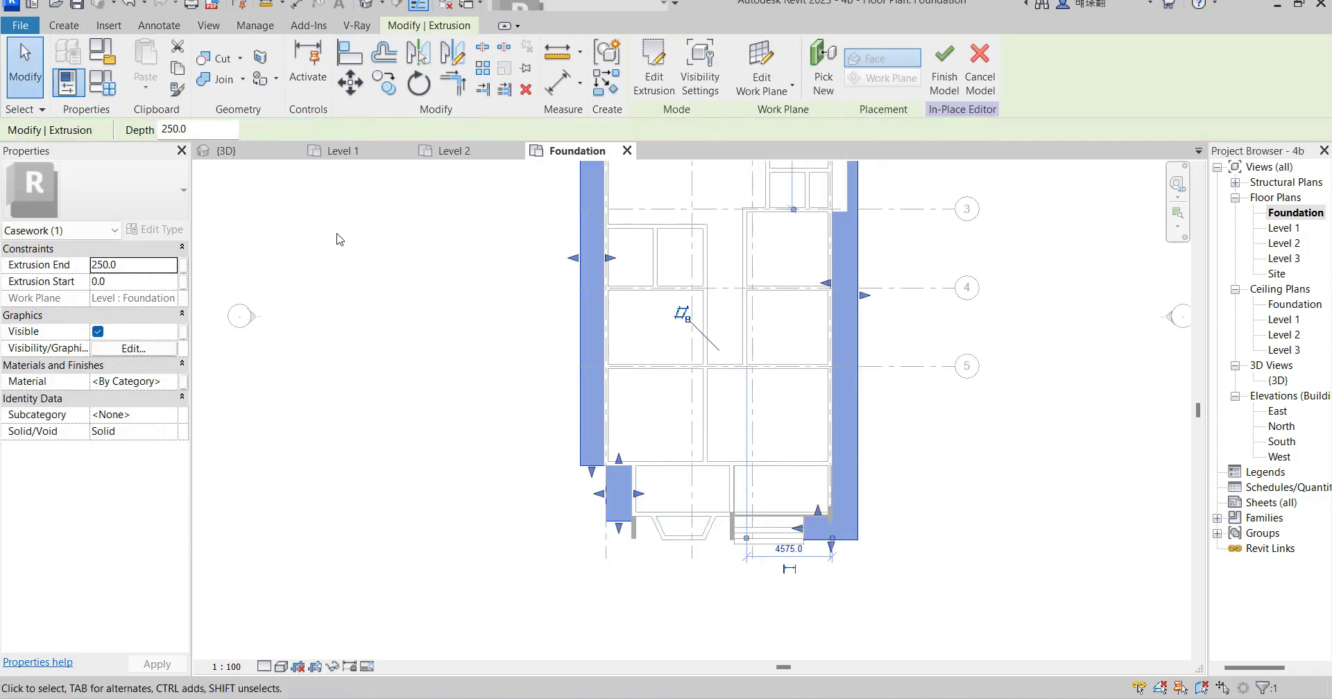
Duplicate the Aluminium material with its assets from the extrusion's material setting and rename the copy flower vase
left_click(175, 383)
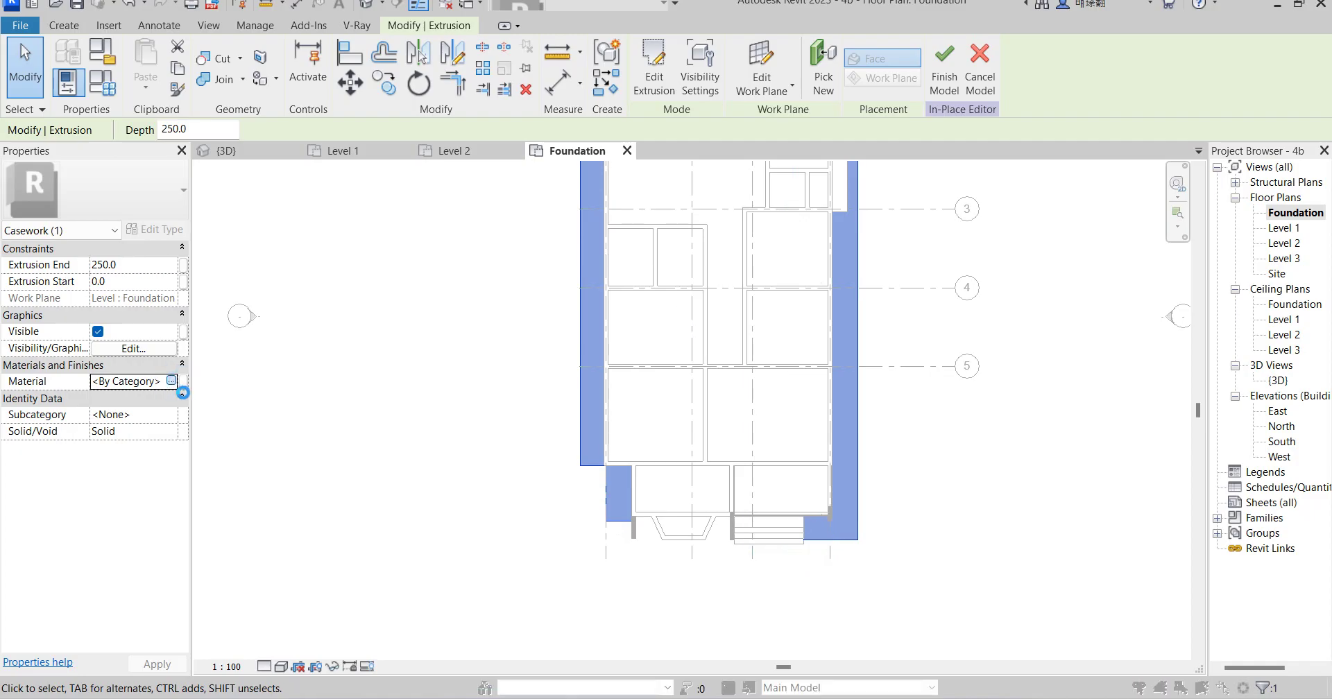
left_click(171, 381)
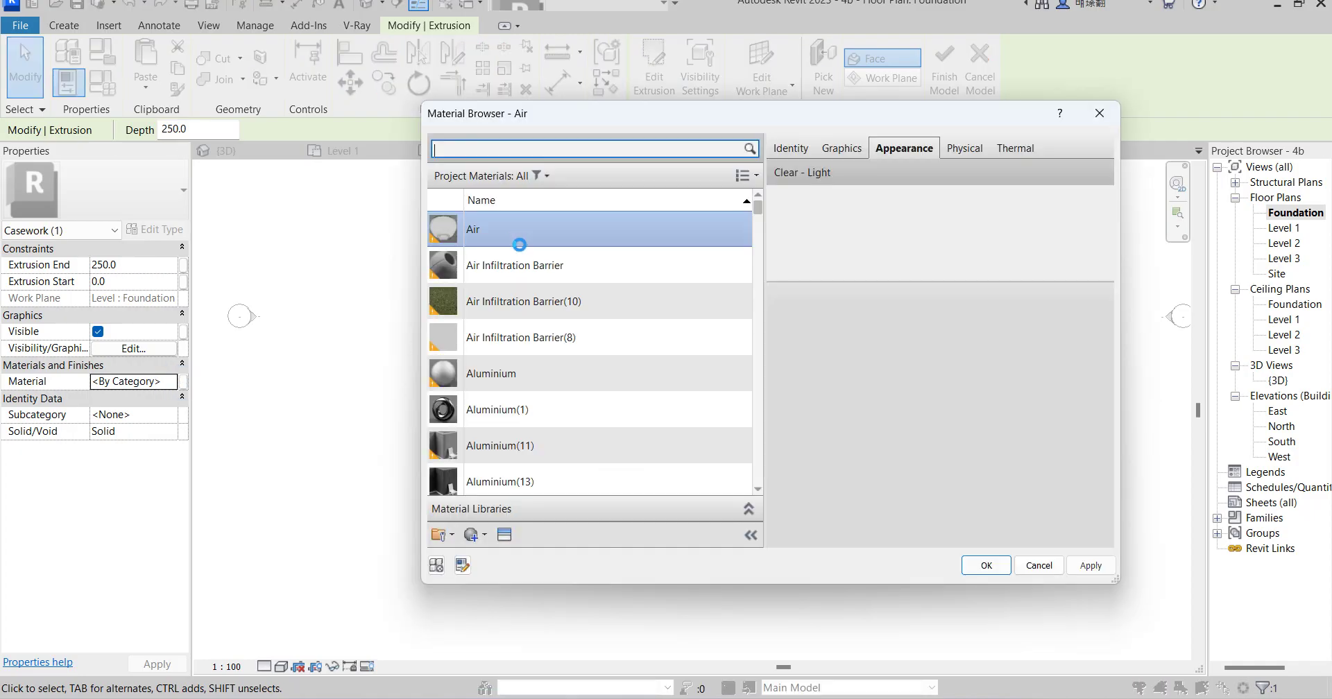
left_click(533, 374)
right_click(535, 375)
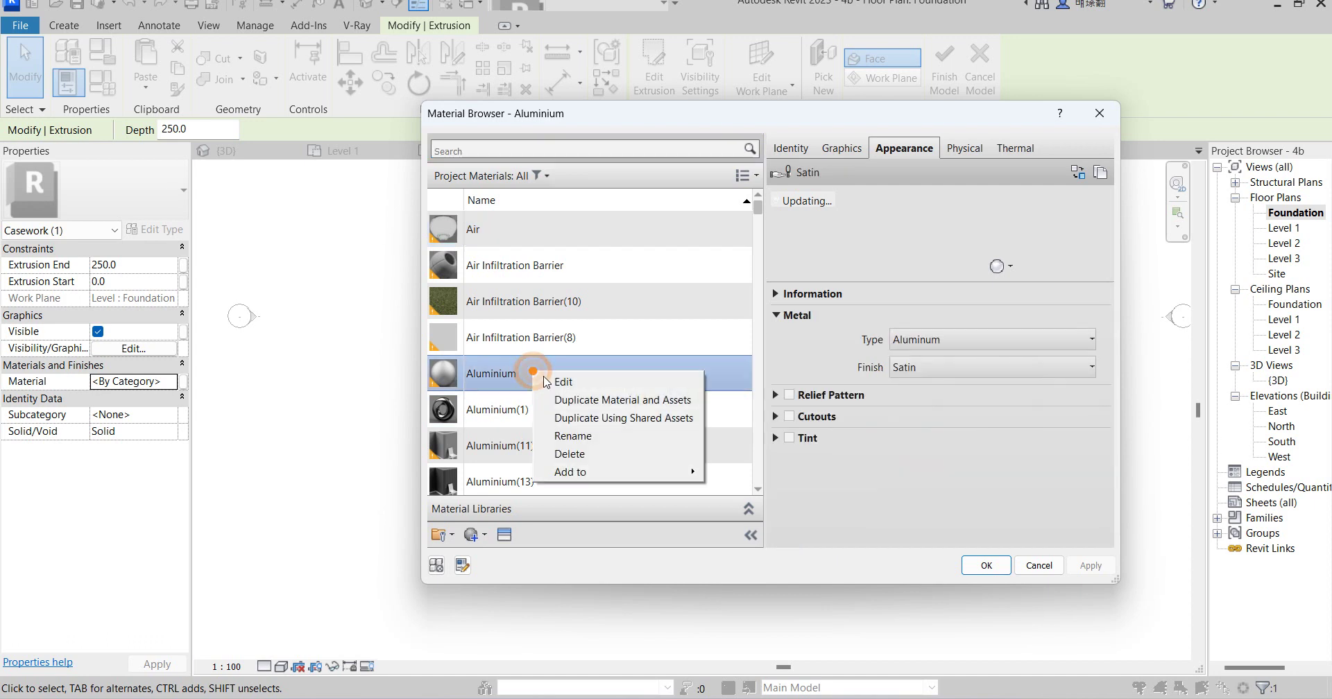
left_click(597, 400)
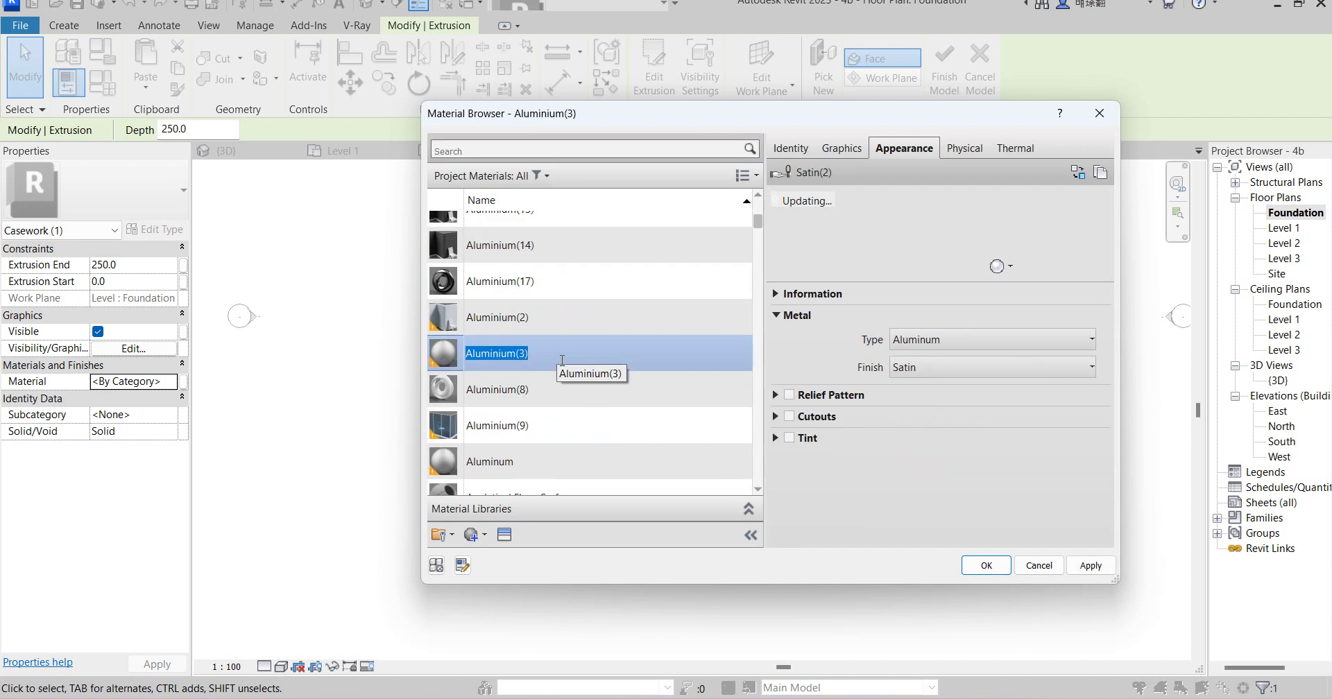
type("flower")
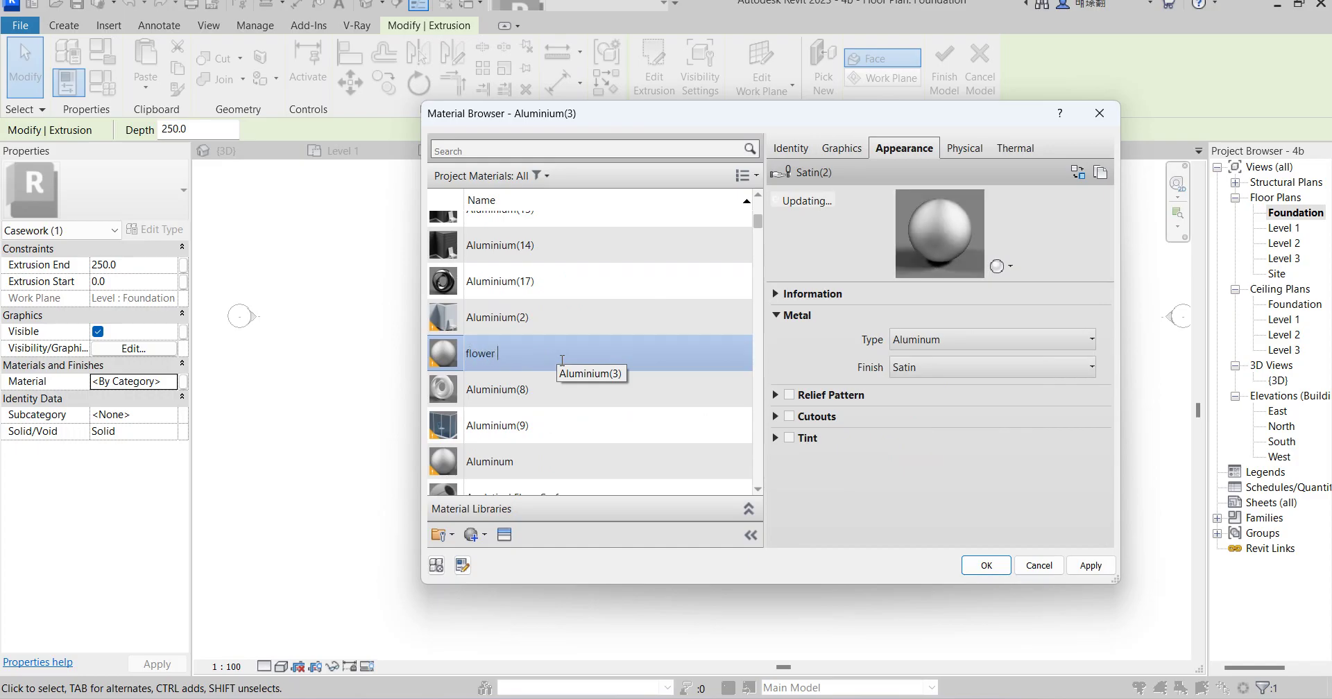
type(" vase")
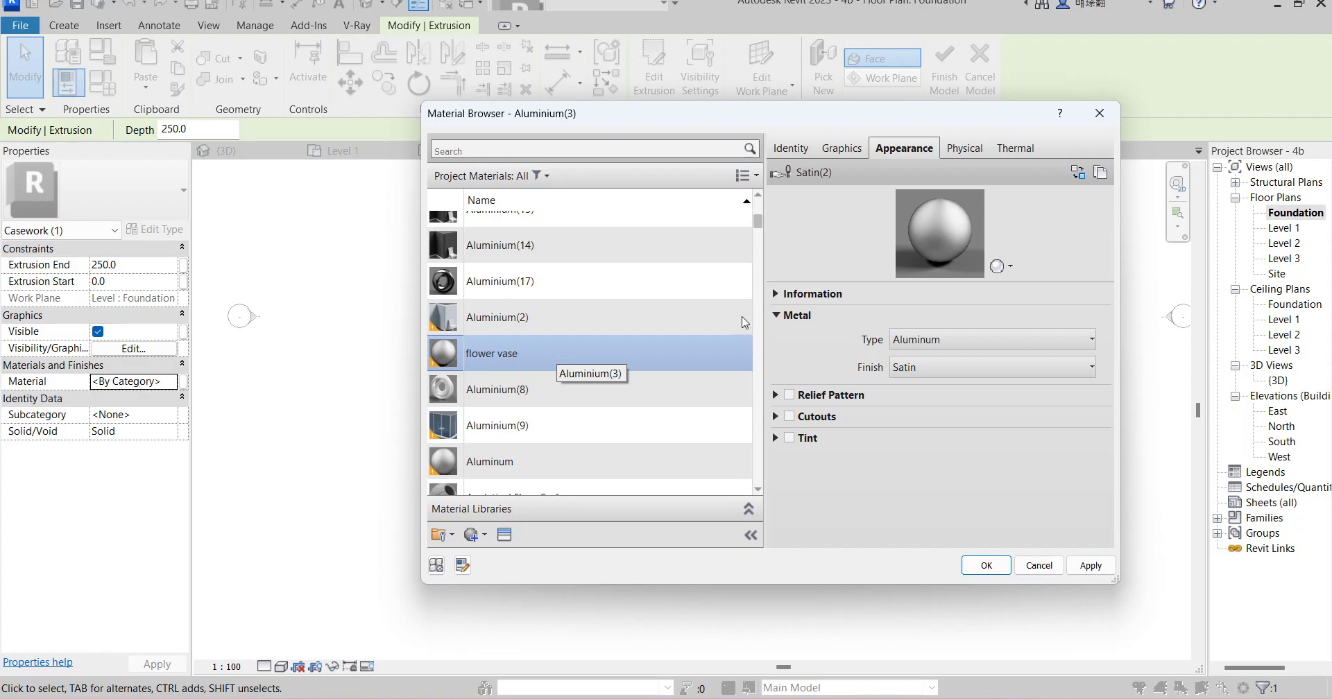
Make flower vase use its render appearance, replace that appearance with the Sitework asset Grass - High Quality, and apply the material
left_click(846, 148)
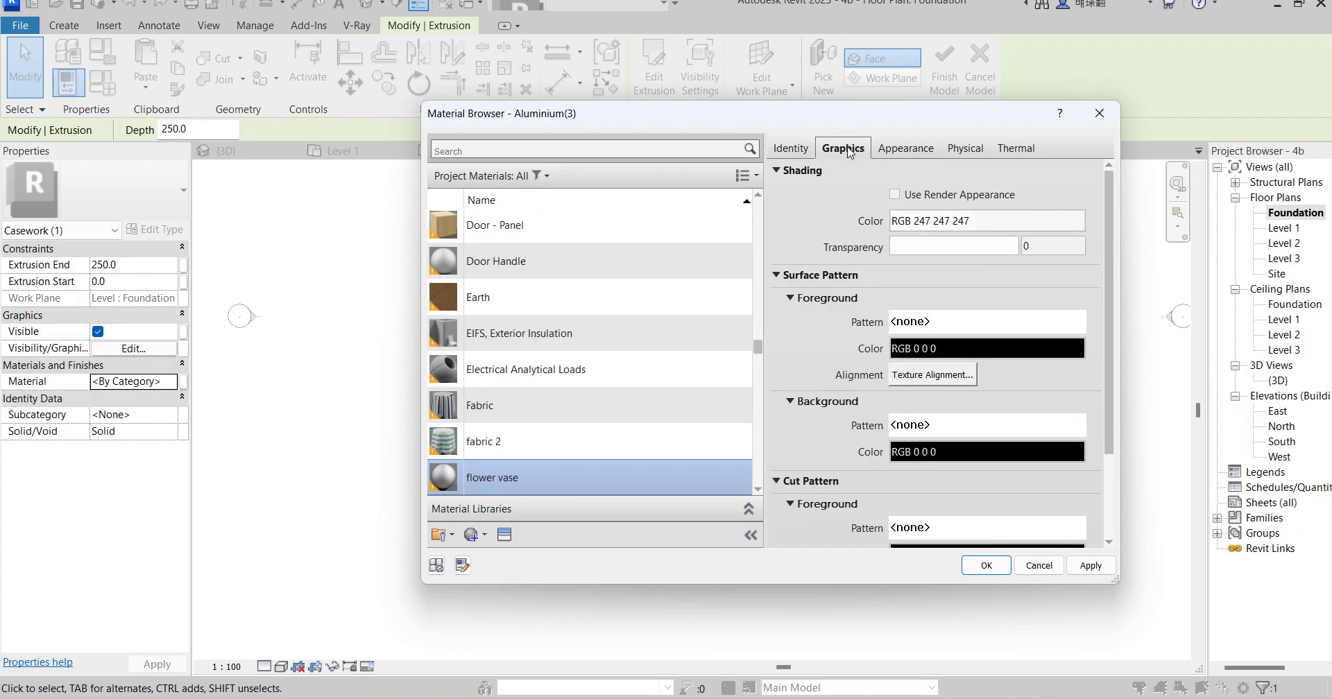
left_click(895, 195)
left_click(909, 148)
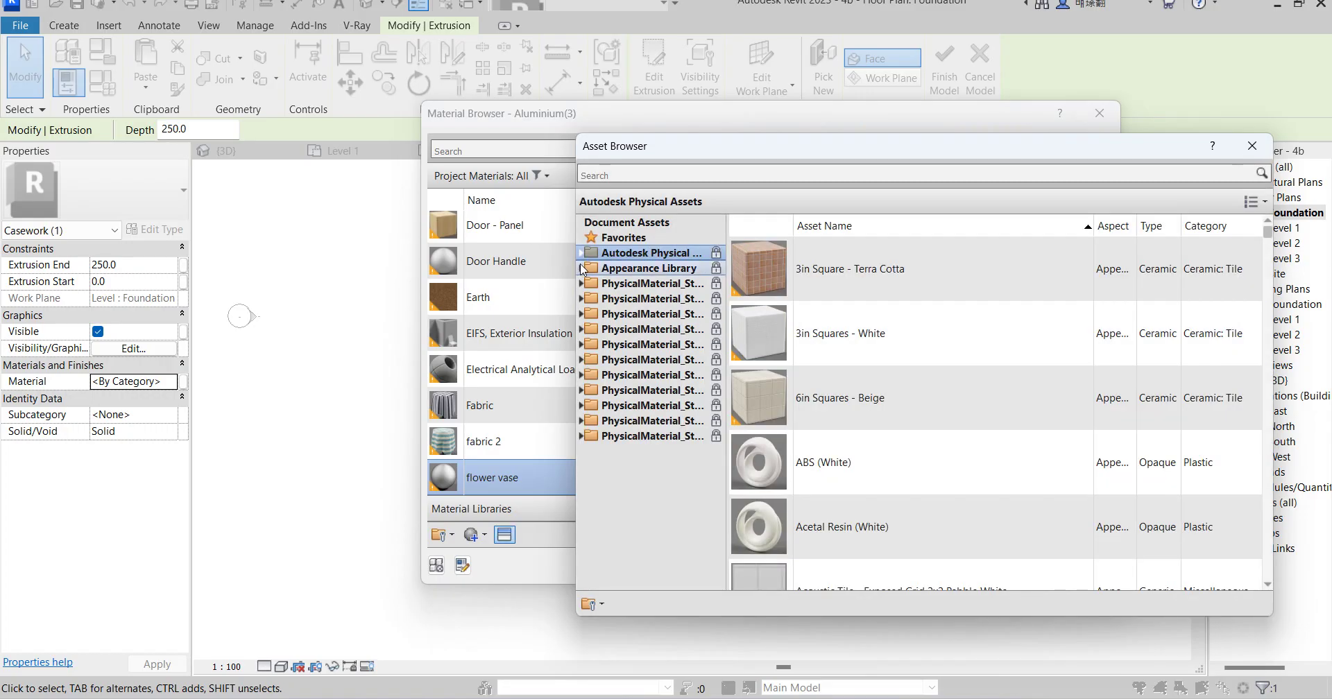
left_click(582, 269)
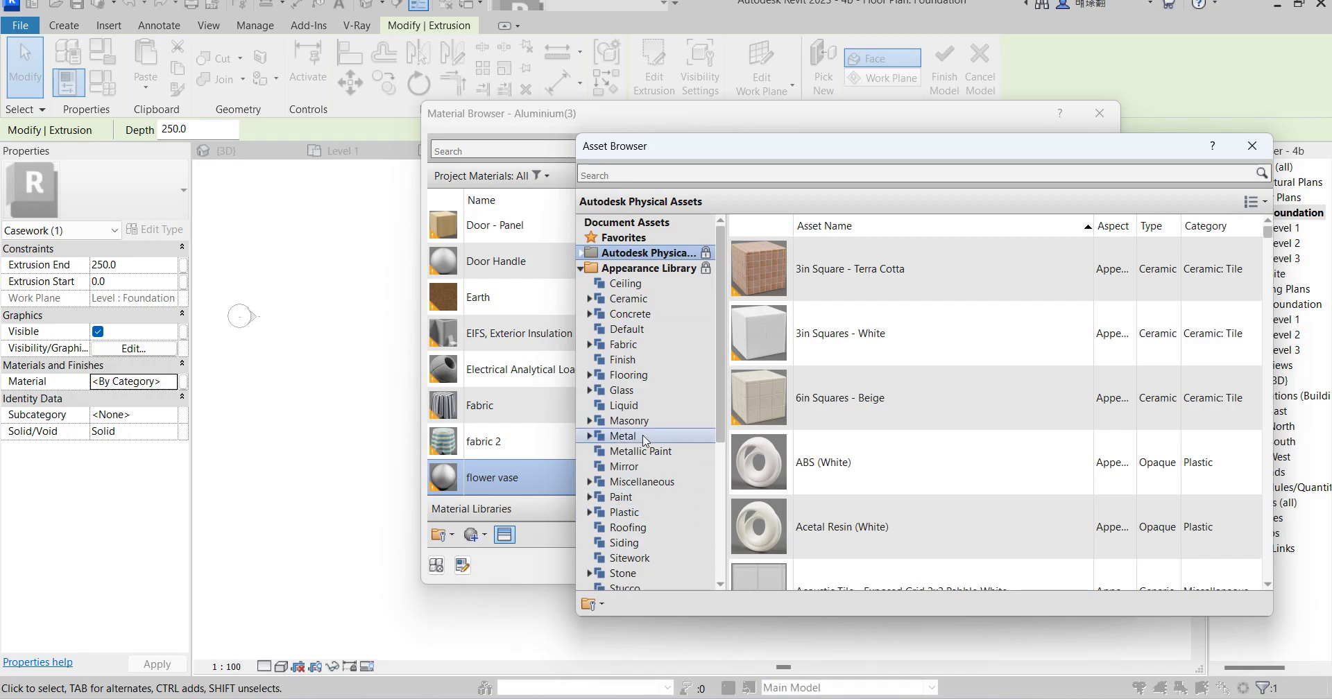
scroll(645, 441, "down", 3)
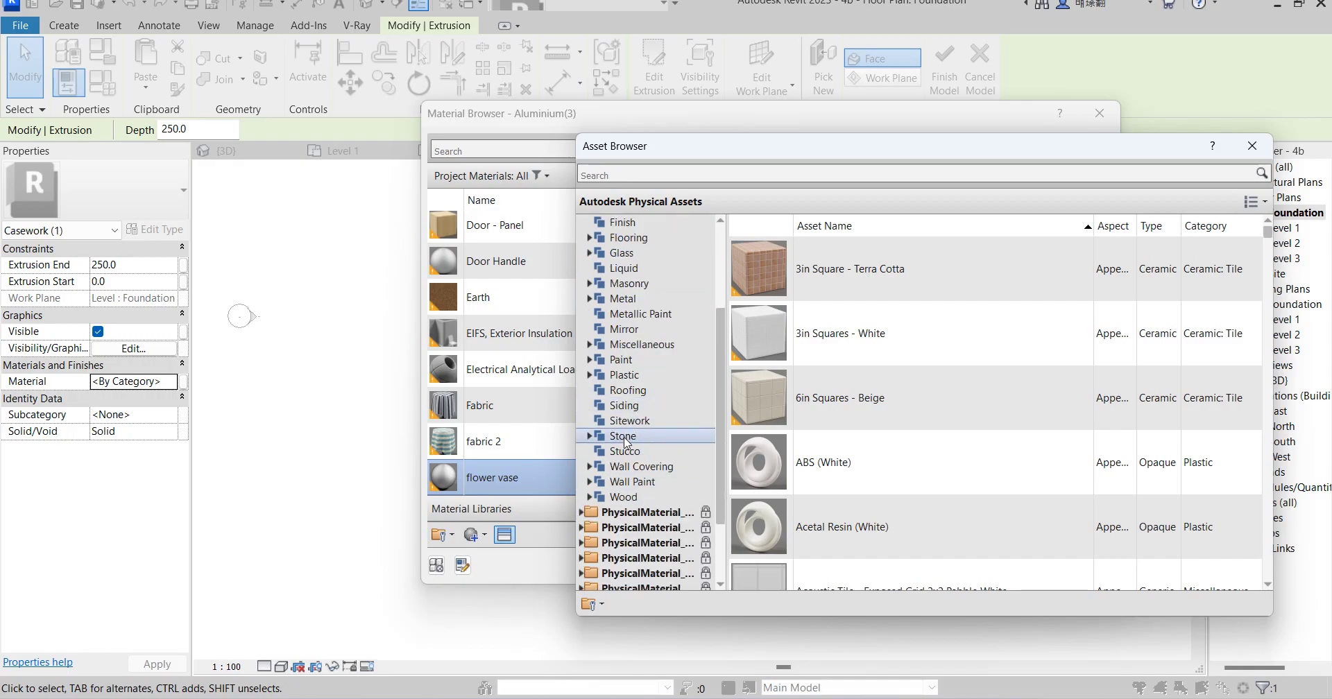
left_click(637, 422)
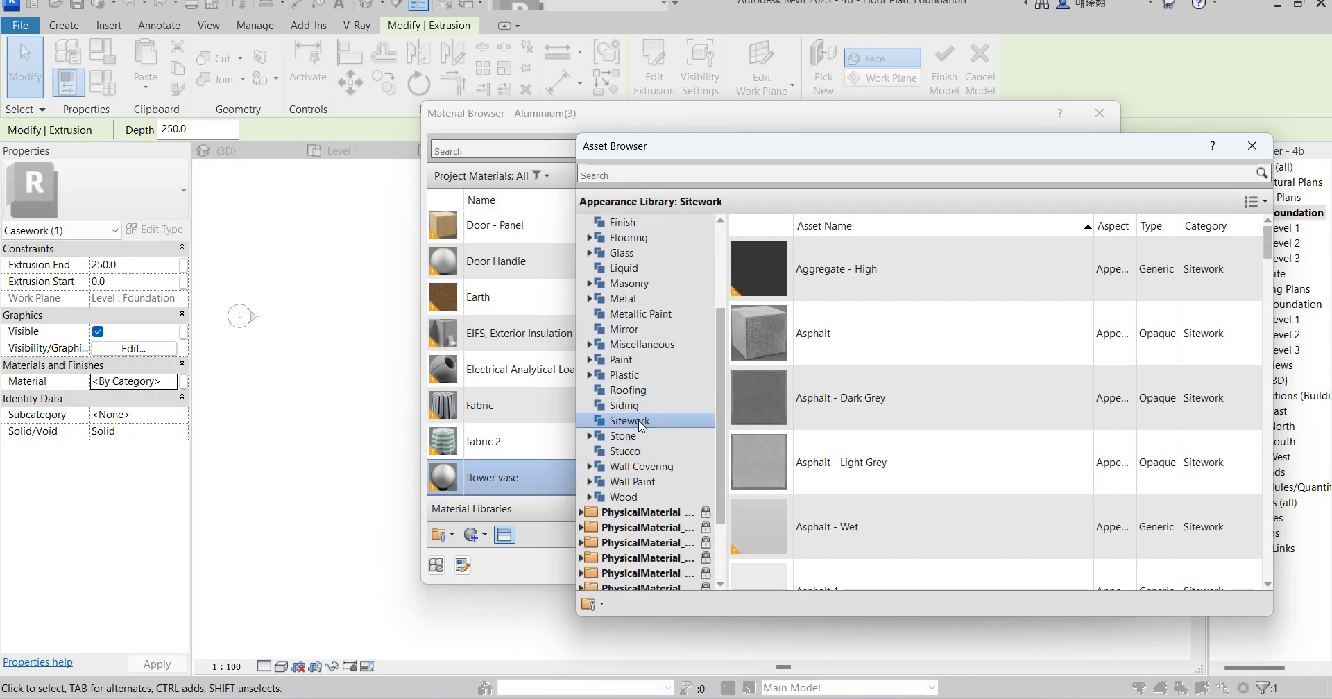
scroll(860, 402, "down", 7)
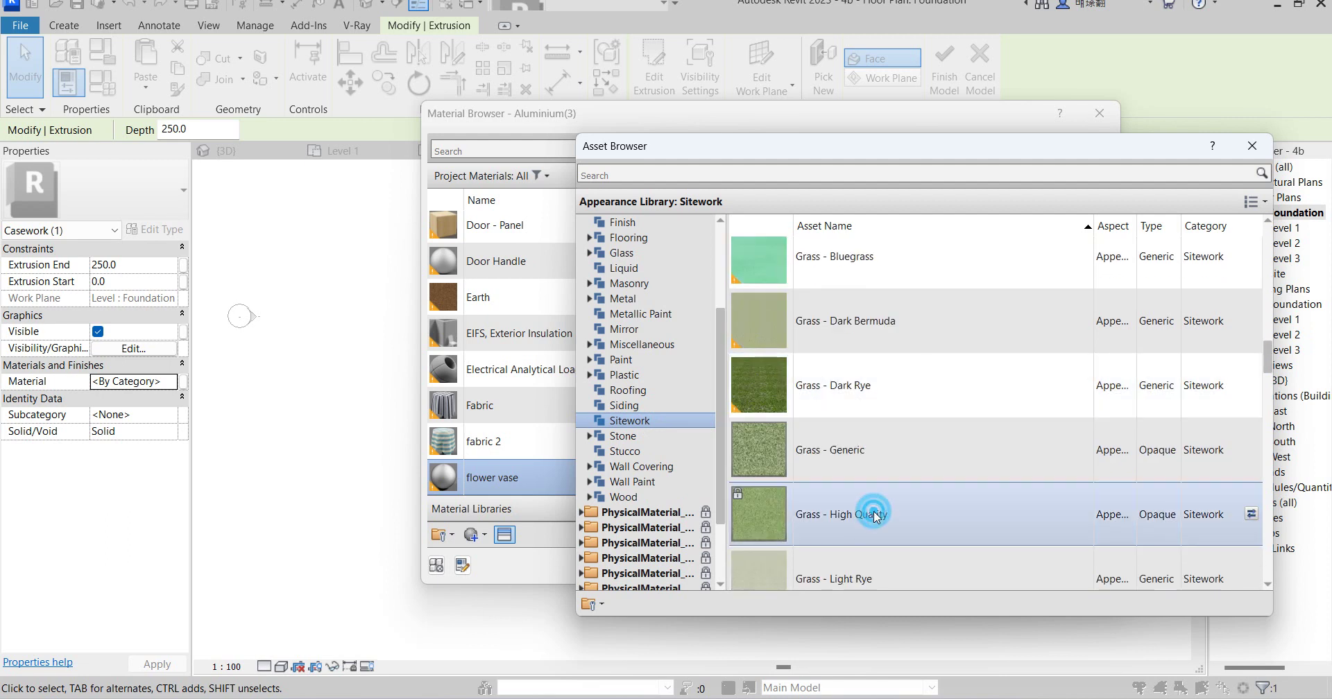
left_click(1252, 146)
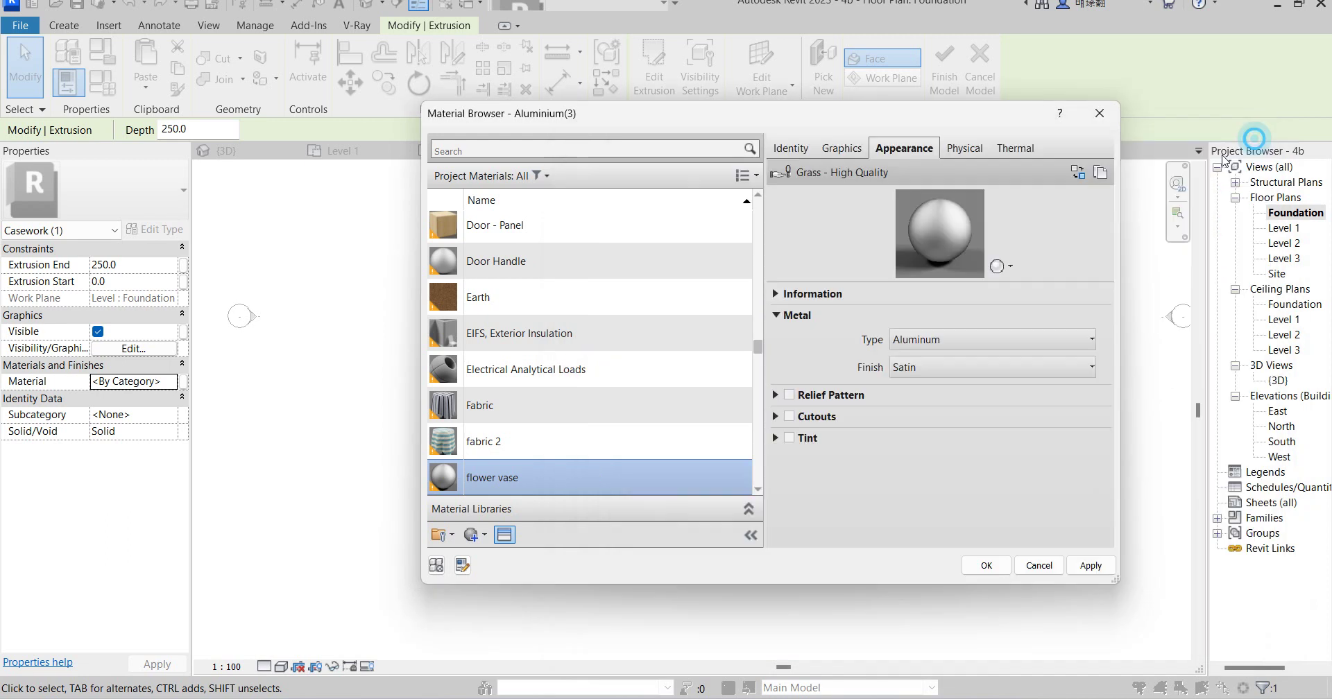
left_click(985, 565)
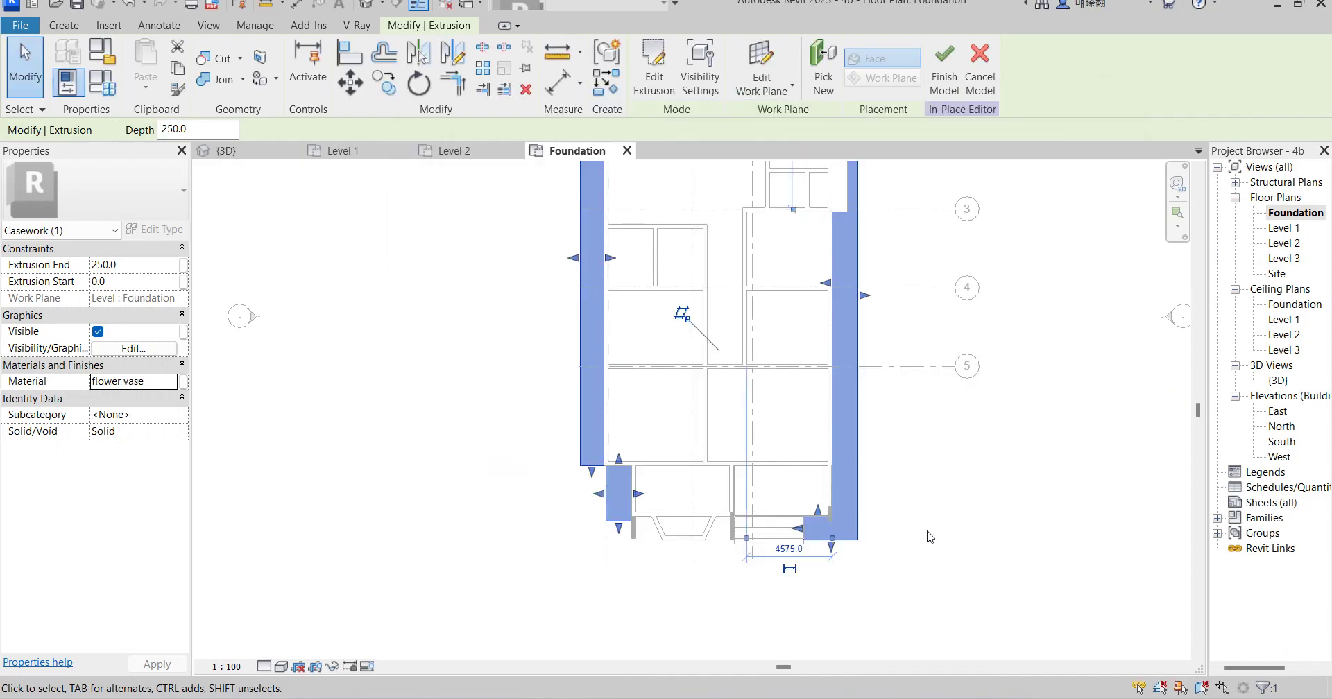
Copy the extrusion 1 mm away from its outer front corner beside the grid D strip
left_click(381, 83)
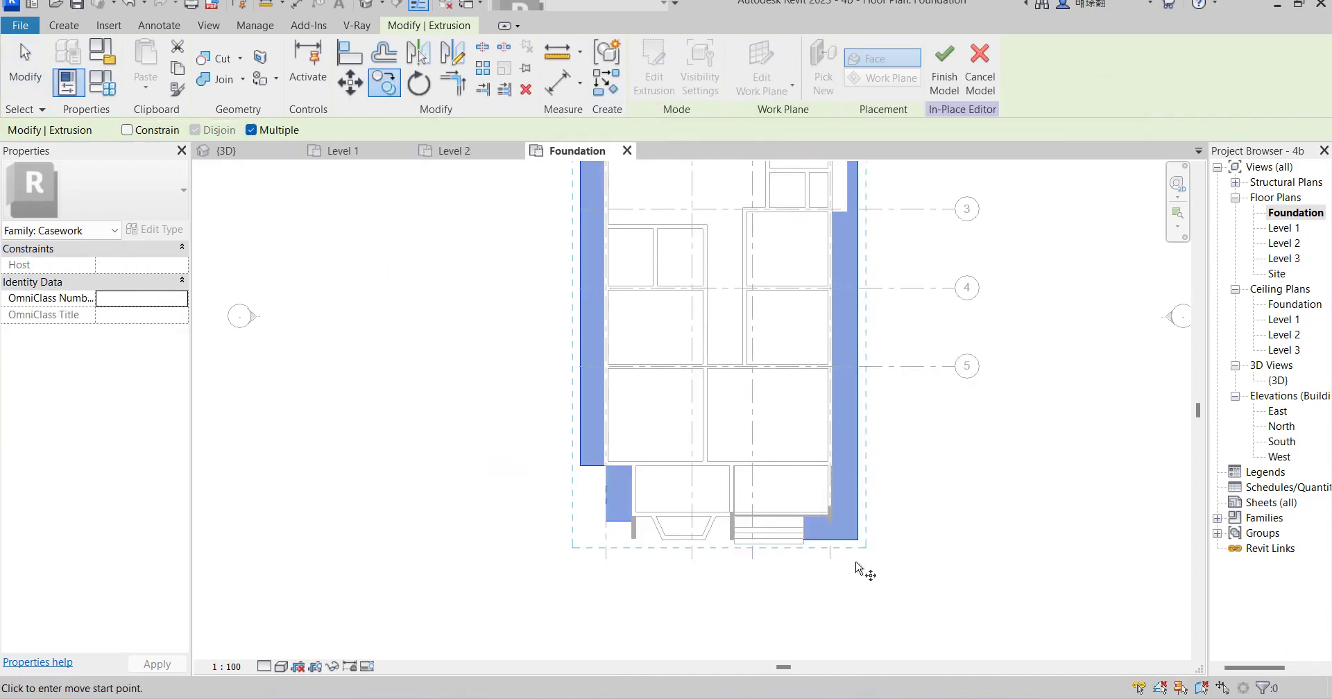
left_click(857, 540)
scroll(877, 552, "up", 3)
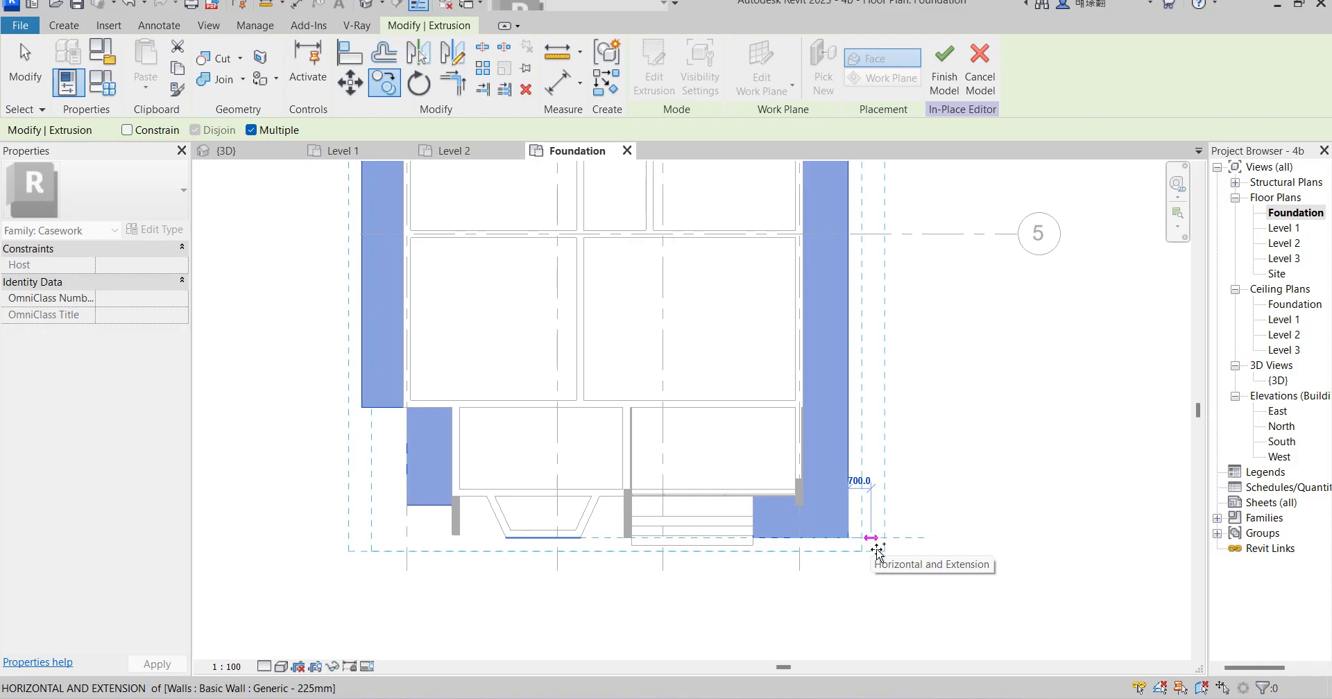
type("1")
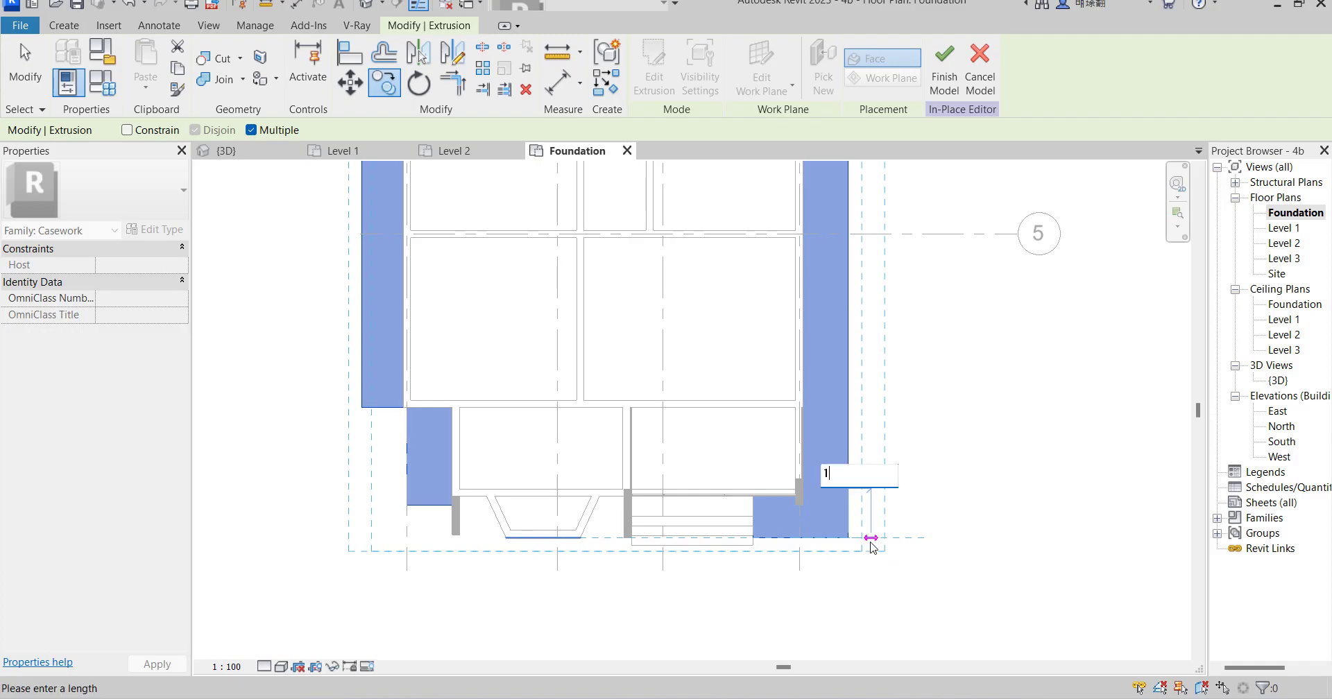
key("Return")
right_click(982, 505)
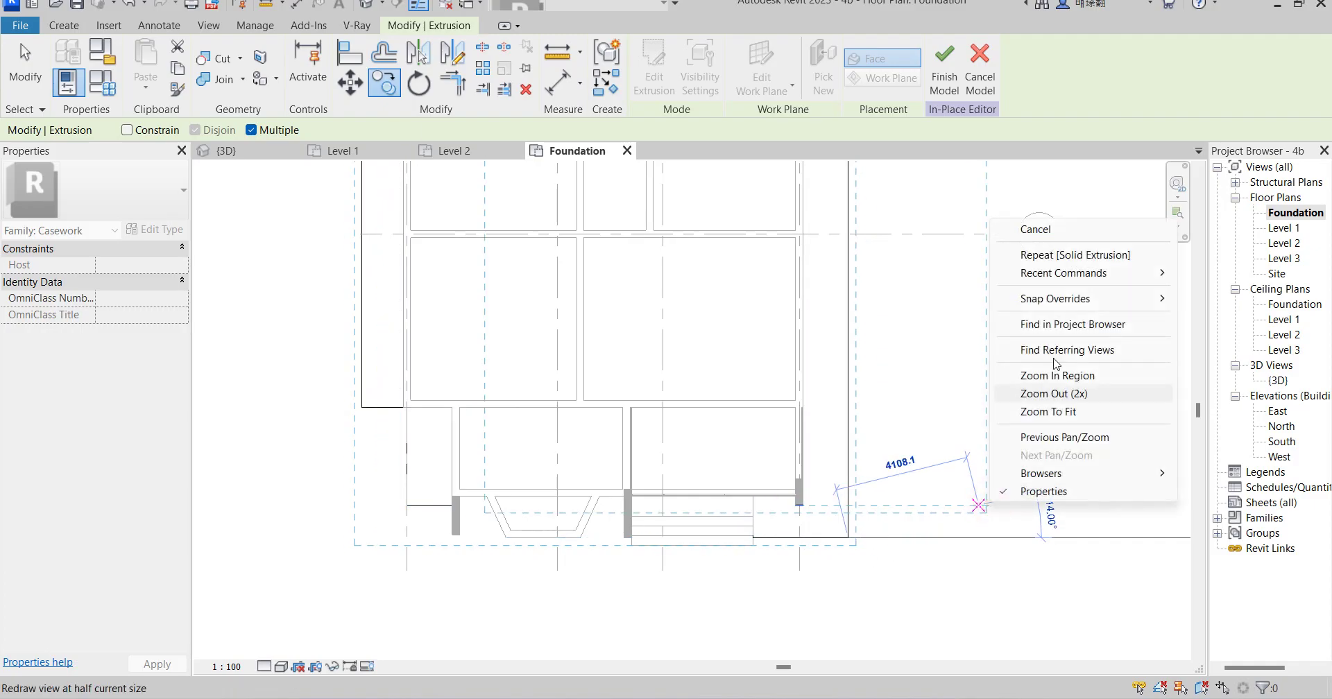
left_click(1036, 230)
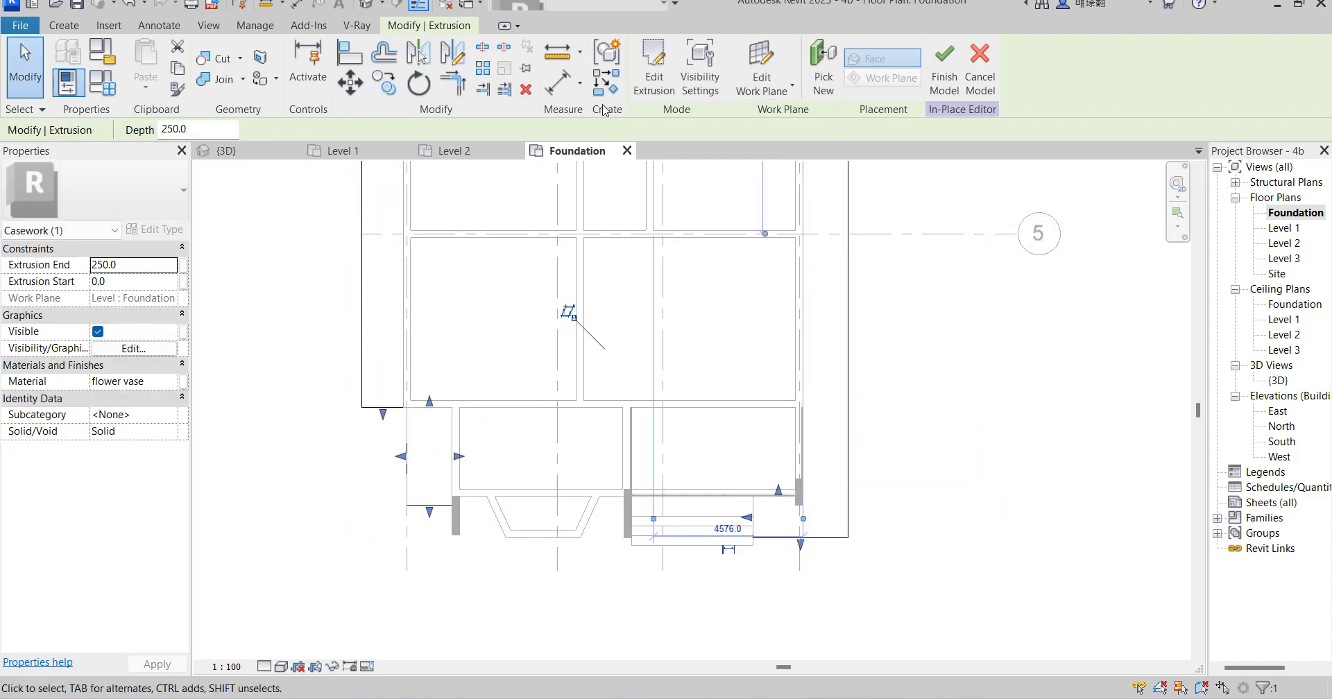
Edit the copied extrusion's sketch and try a 120 mm offset copy of the small front rectangle's front edge
left_click(655, 69)
scroll(836, 551, "up", 2)
left_click(383, 54)
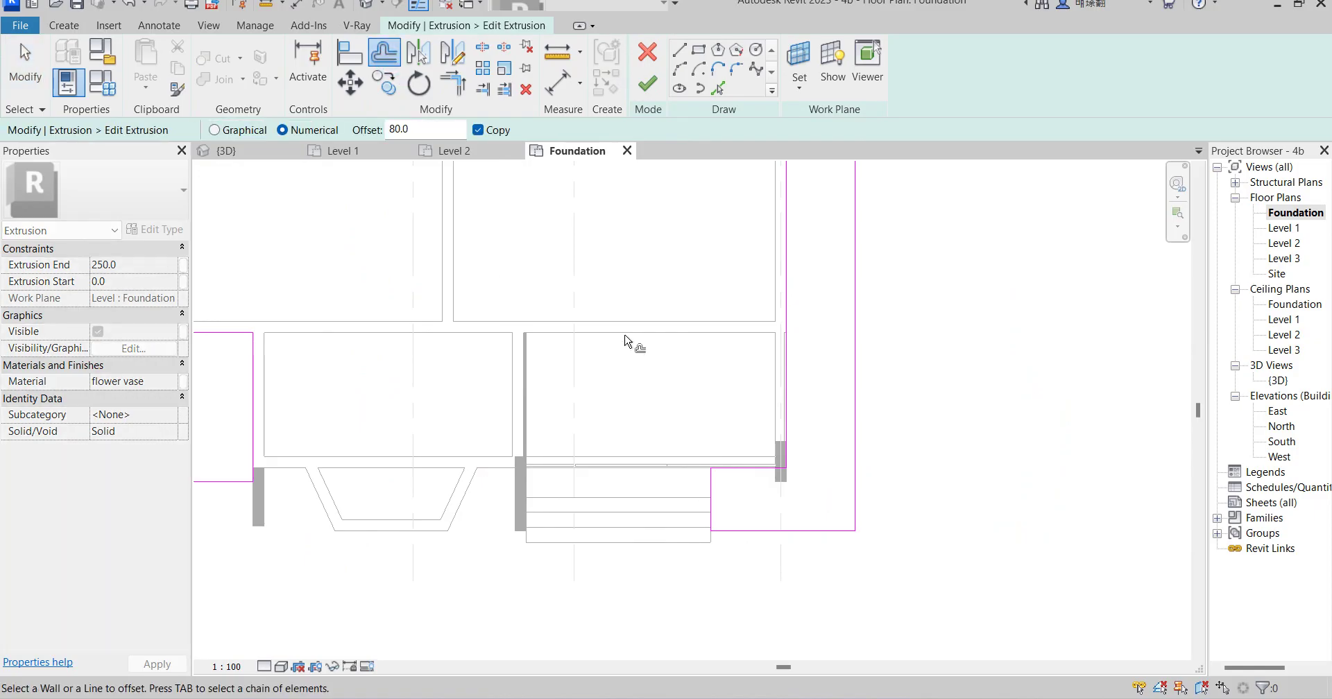
scroll(628, 334, "down", 2)
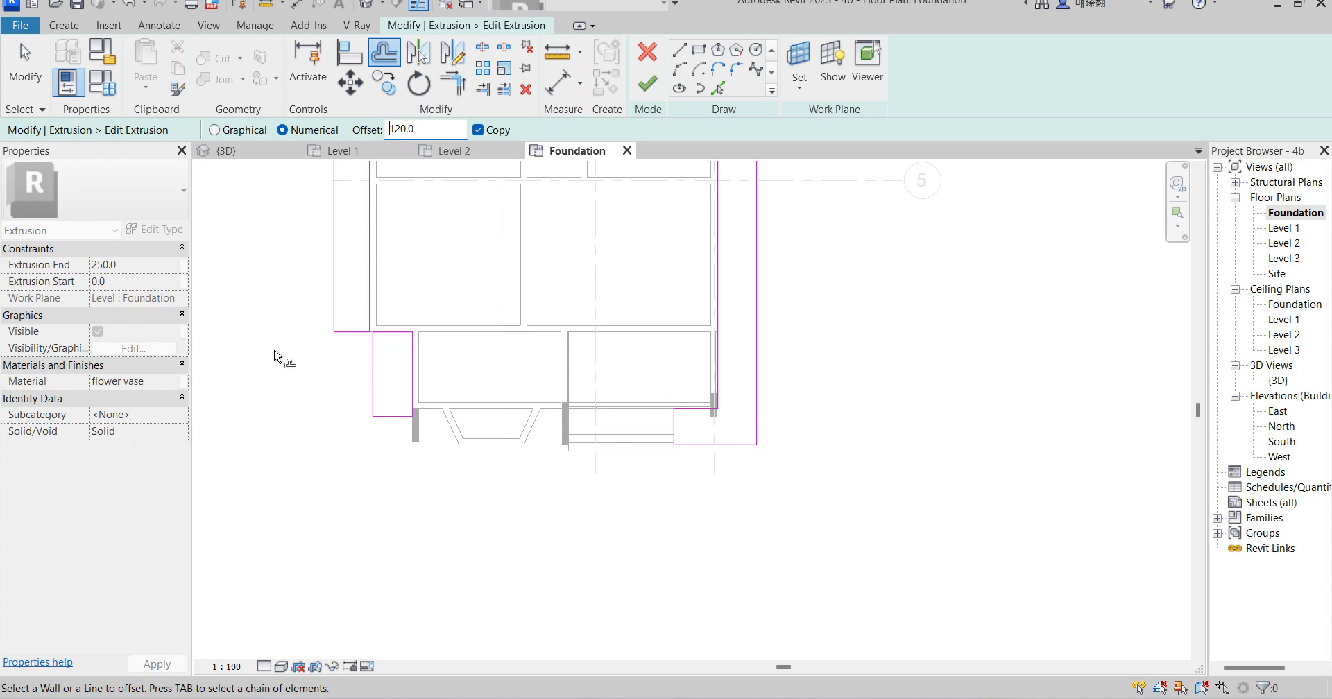
scroll(381, 351, "up", 1)
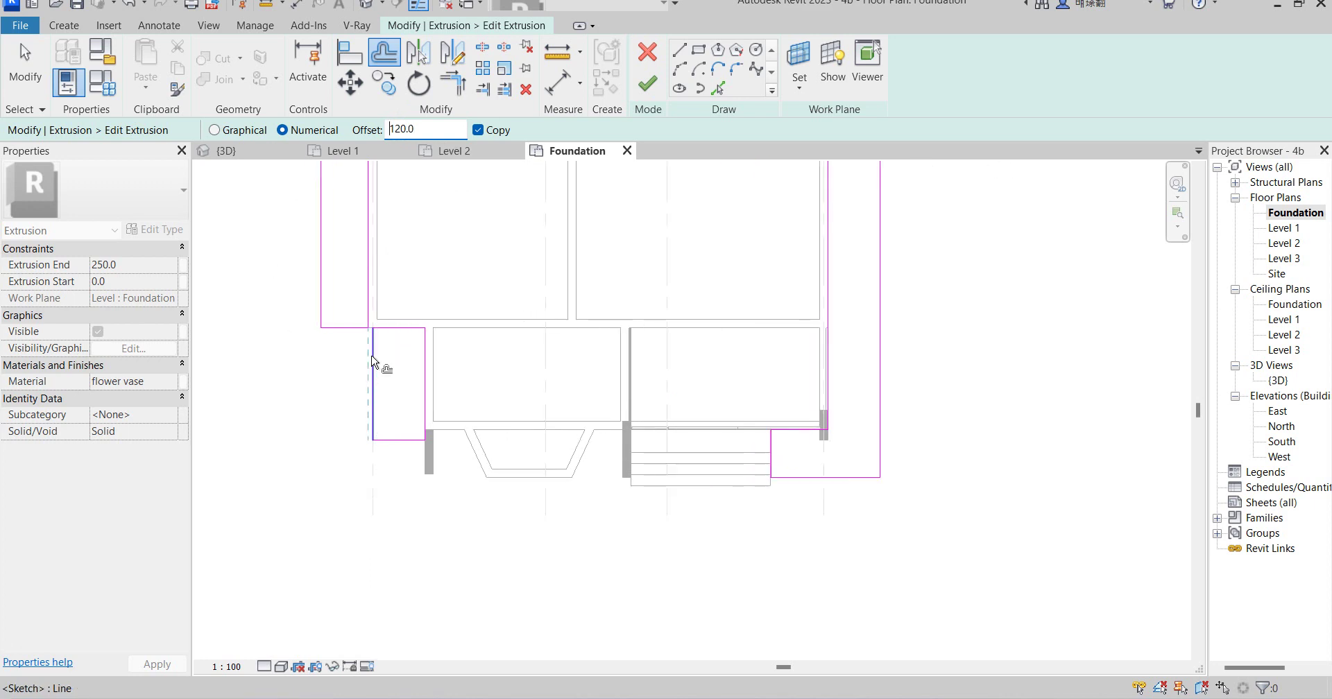
left_click(388, 444)
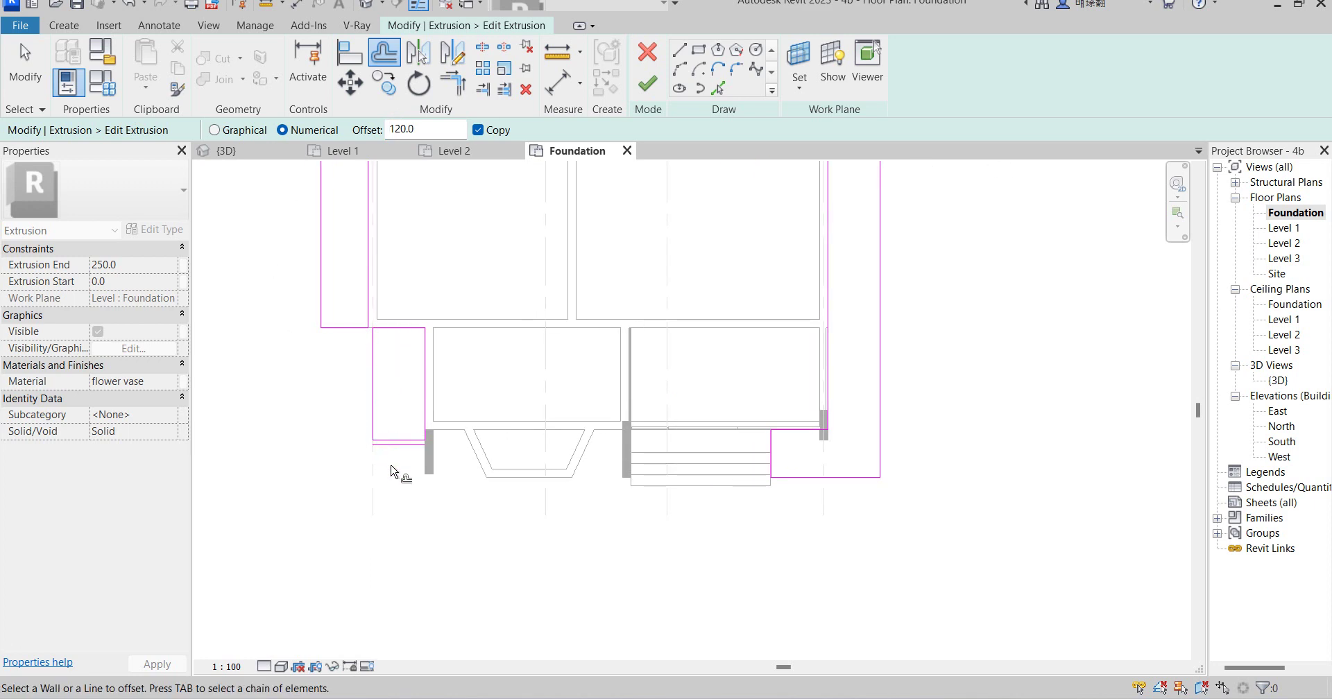
key("ctrl+z")
Offset the small rectangle's outer, front and rear edges and the grid A strip's front edge by 120 mm without keeping the original lines
key("o")
key("f")
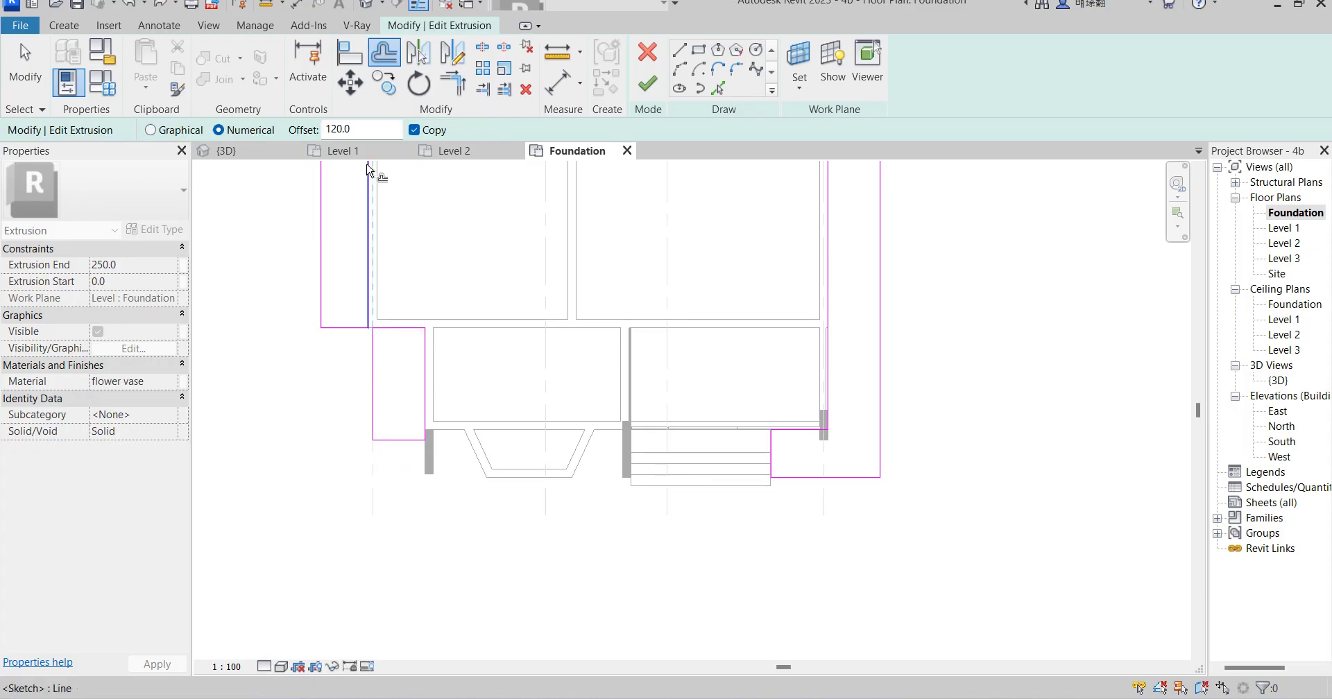
left_click(415, 130)
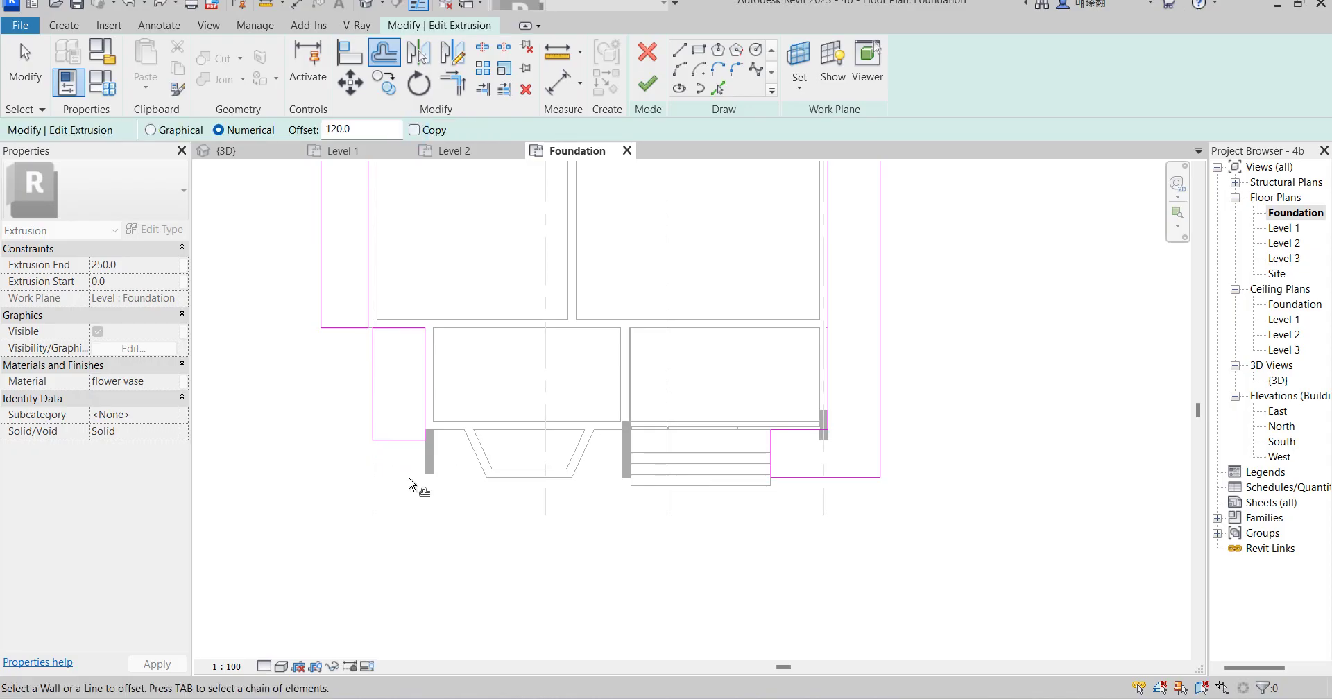
left_click(367, 419)
scroll(372, 363, "up", 4)
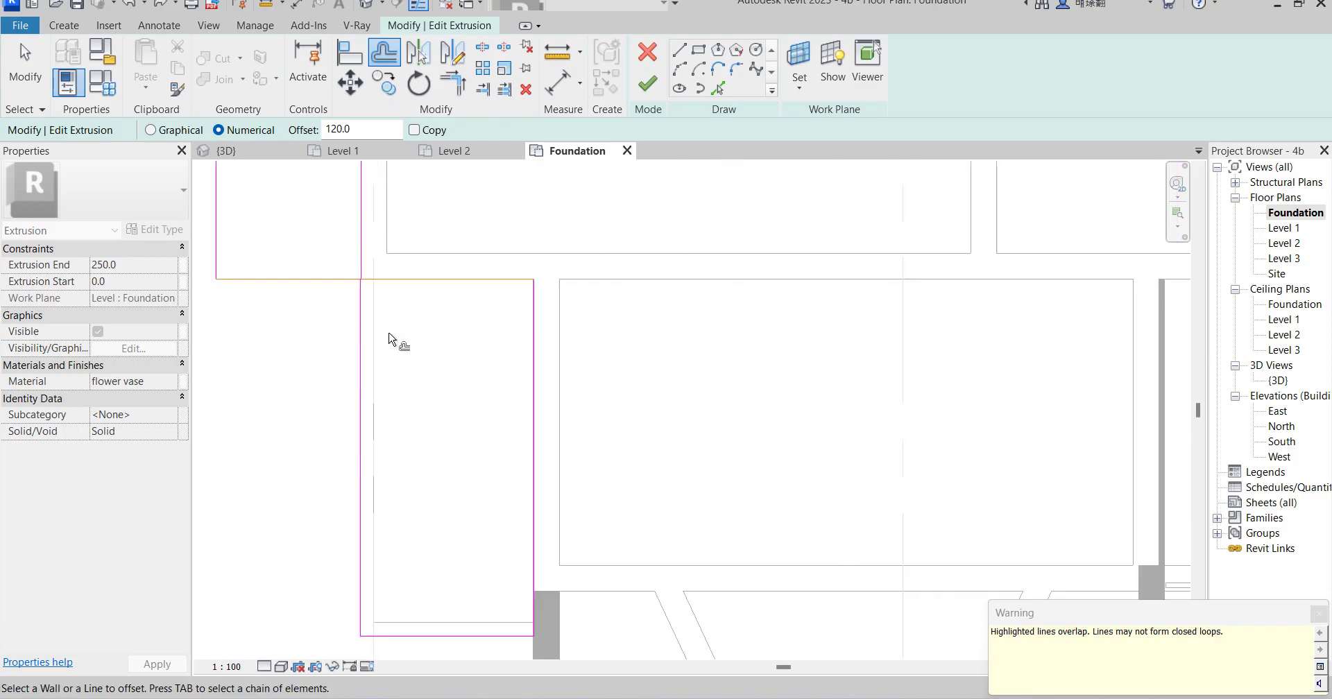
left_click(426, 290)
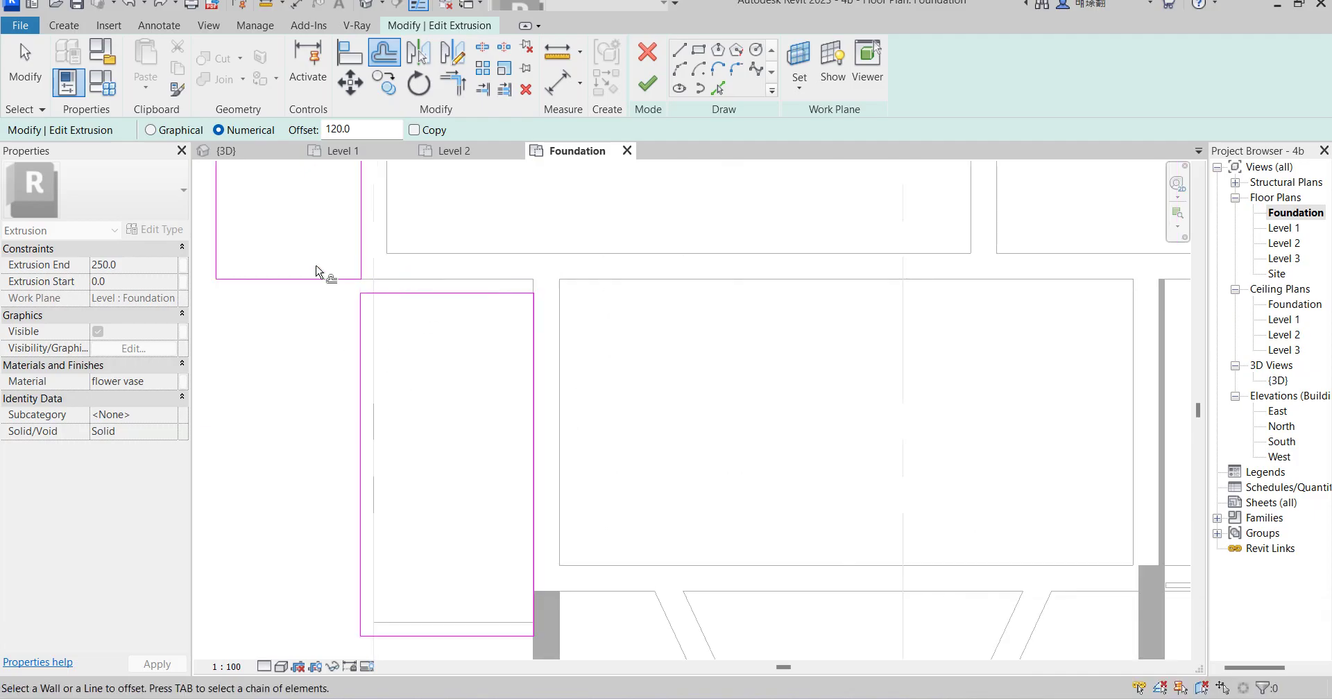
left_click(314, 287)
left_click(415, 299)
Offset the long grid A strip's outer edge and its end line at grid 1 outward by 120 mm
scroll(394, 478, "down", 3)
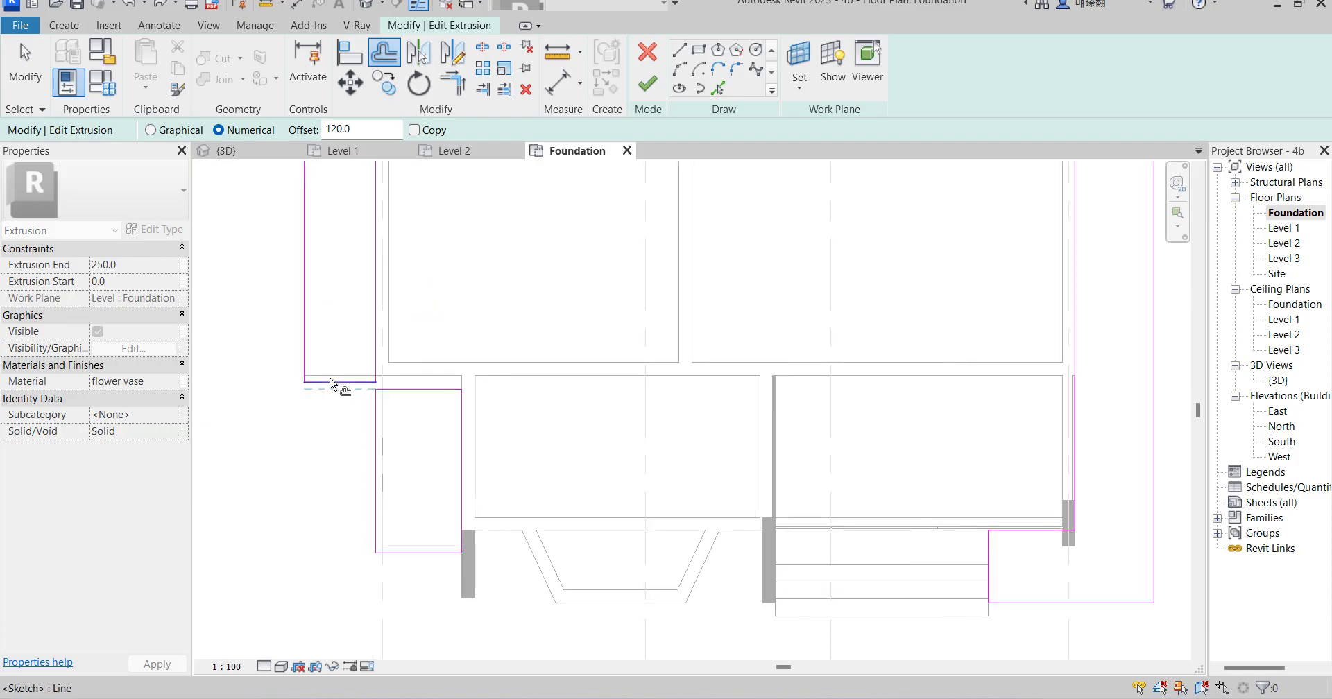
left_click(300, 325)
scroll(451, 496, "down", 3)
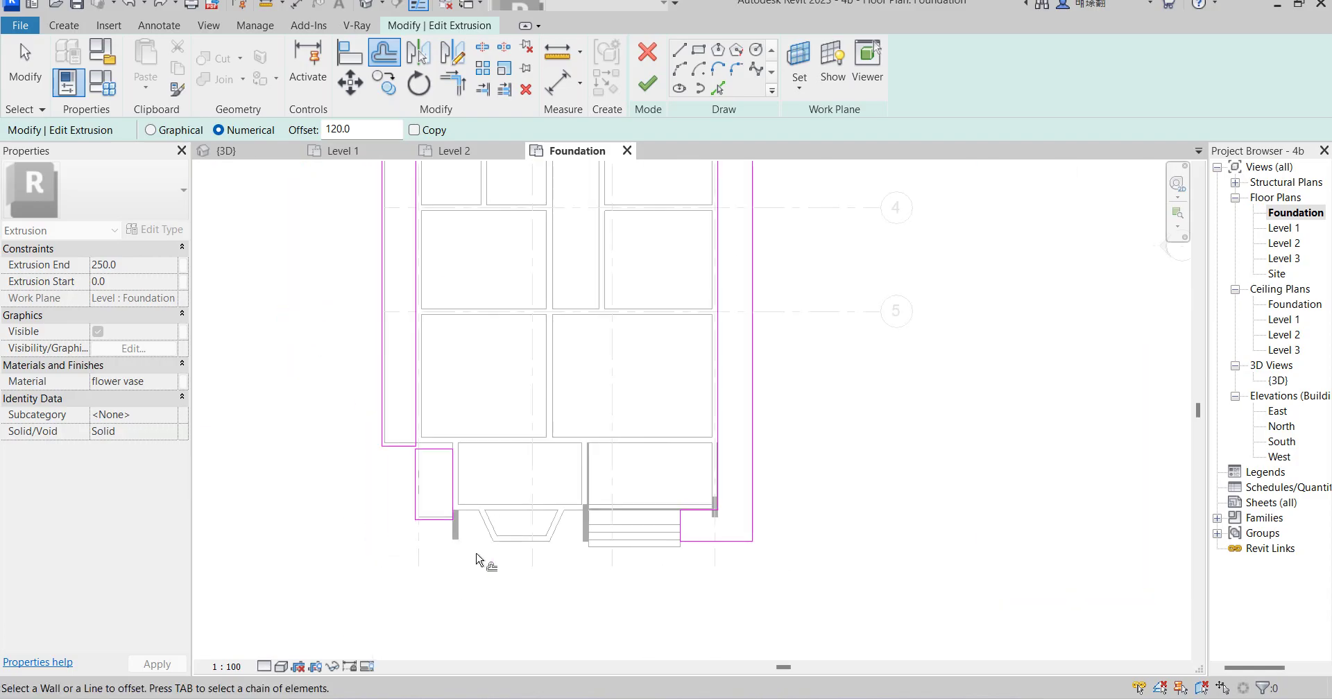
scroll(472, 576, "down", 4)
scroll(444, 288, "up", 4)
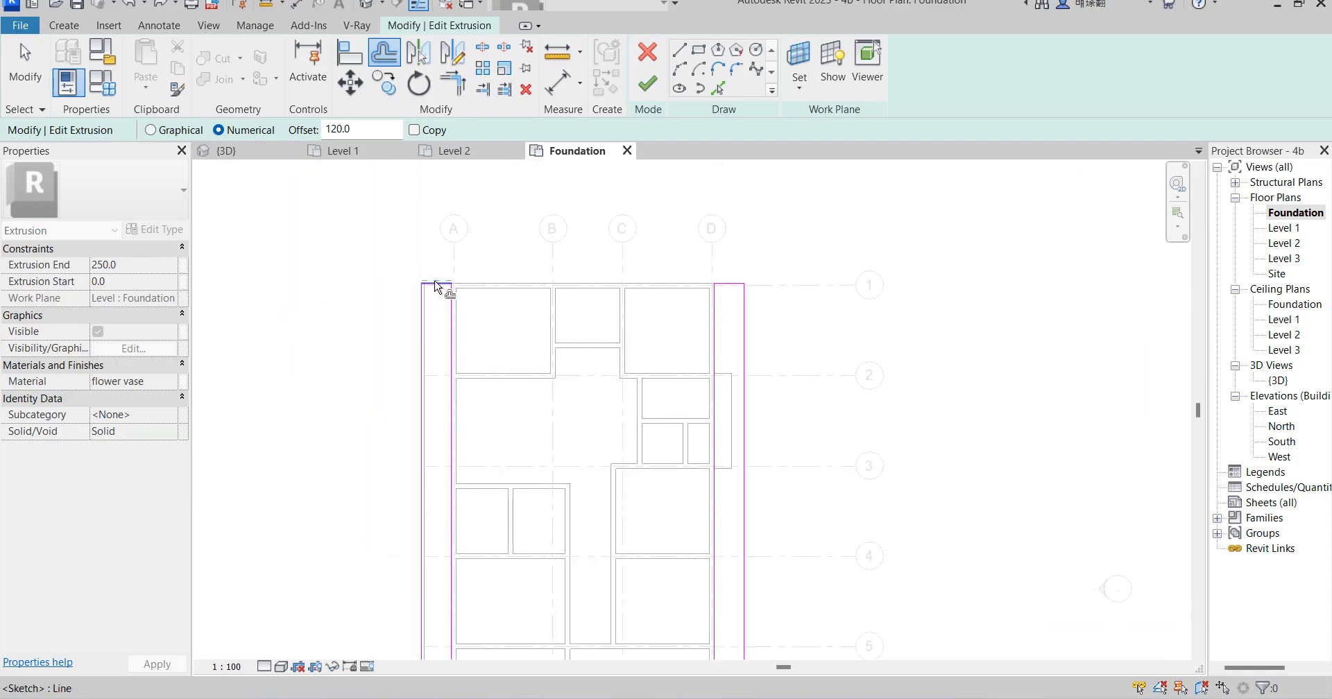
left_click(435, 283)
Offset the L-shaped grid D strip's outer edge, front edge and edge beside the entrance steps by 120 mm, and finish the sketch
left_click(750, 349)
scroll(764, 296, "down", 3)
scroll(705, 378, "up", 6)
left_click(747, 430)
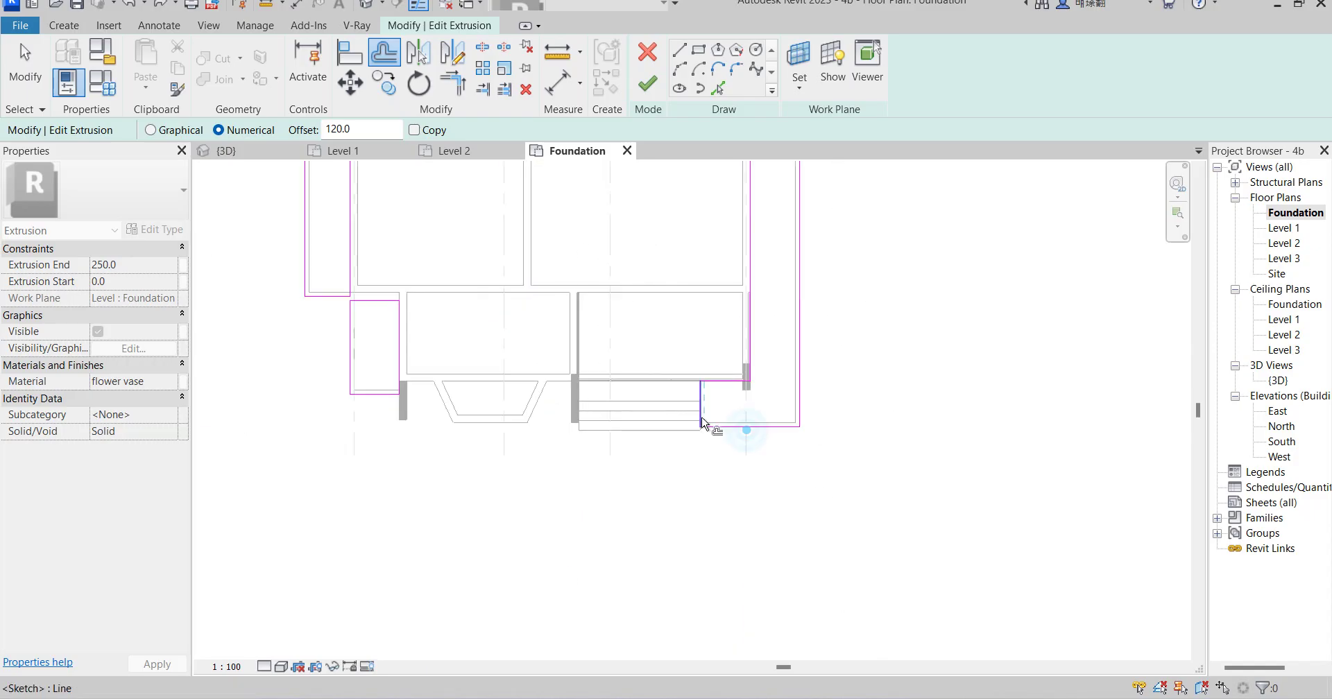
scroll(714, 424, "down", 1)
left_click(694, 404)
scroll(729, 506, "down", 1)
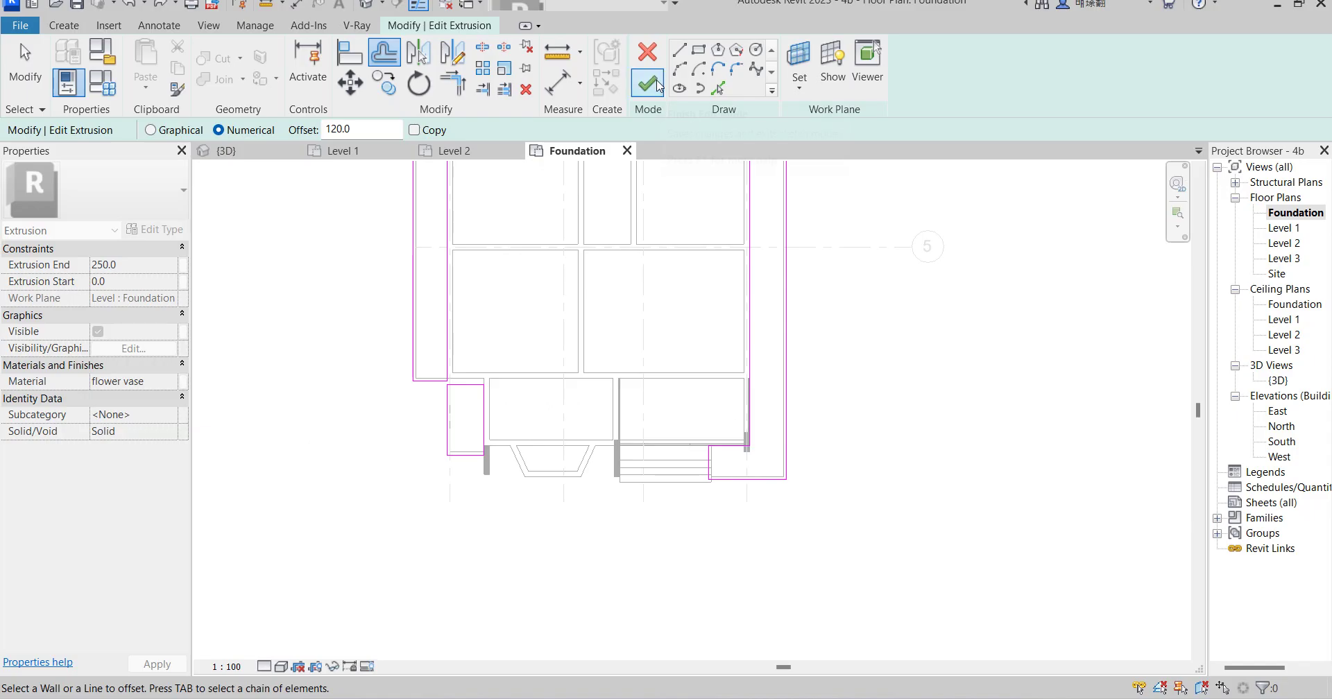
left_click(658, 88)
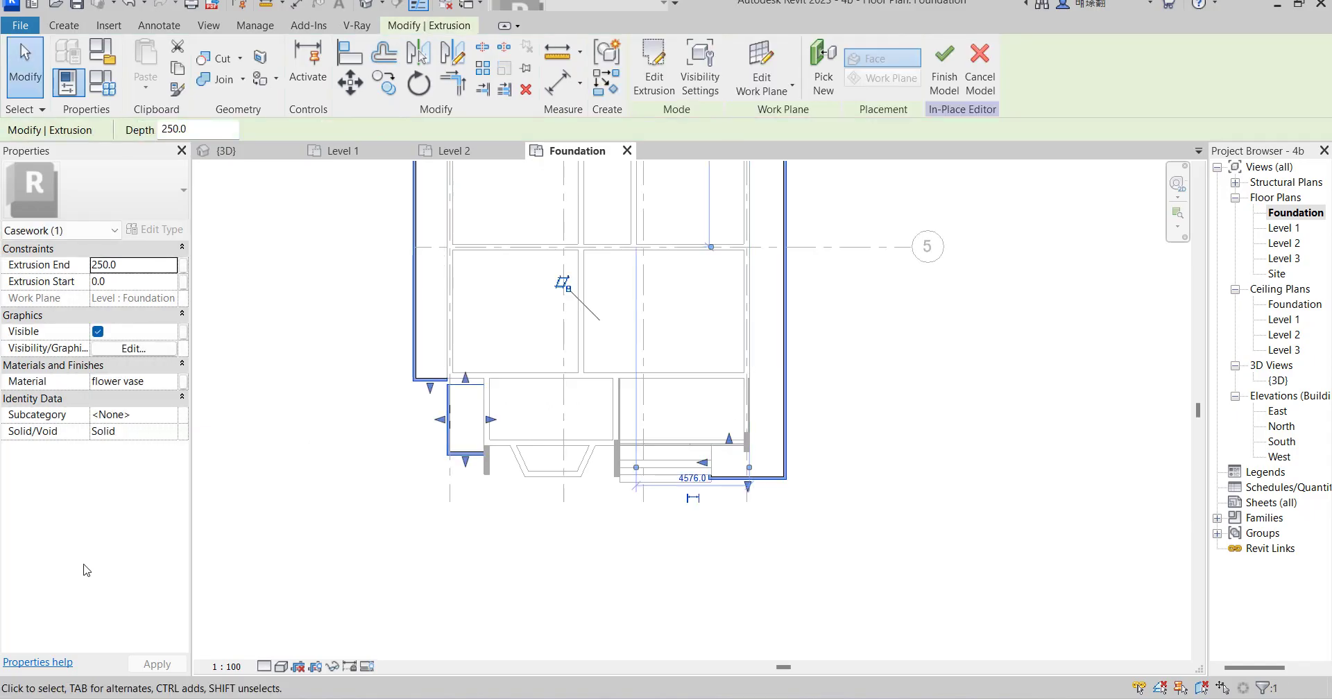
Duplicate the flower vase material assigned to the copied extrusion and look through the duplicate's graphics and appearance settings
left_click(139, 382)
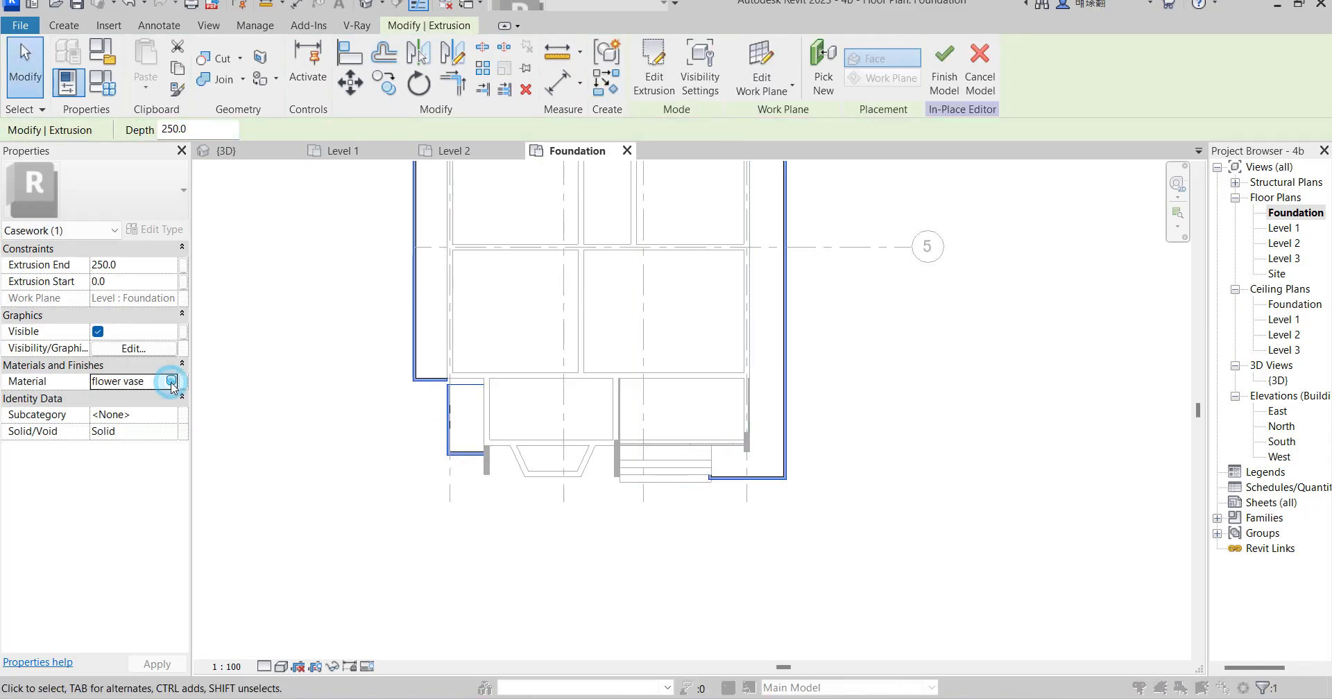
left_click(183, 382)
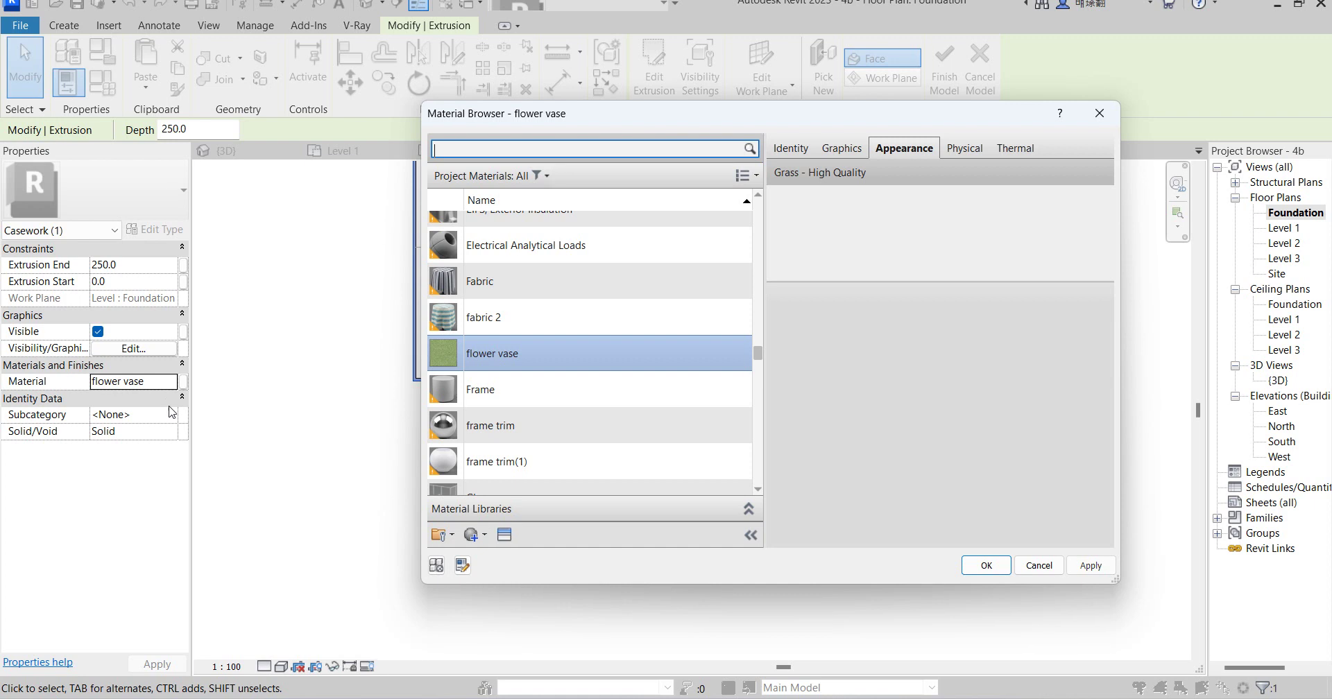
right_click(544, 356)
left_click(642, 387)
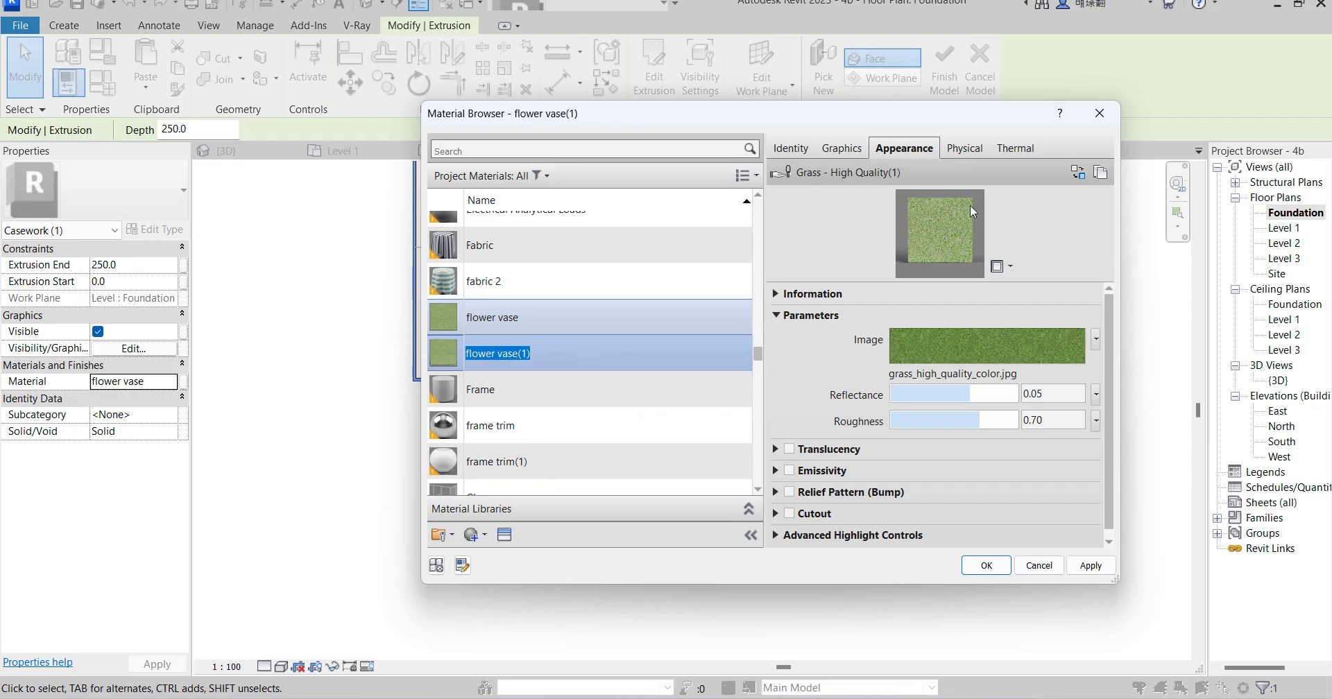
left_click(842, 148)
left_click(902, 148)
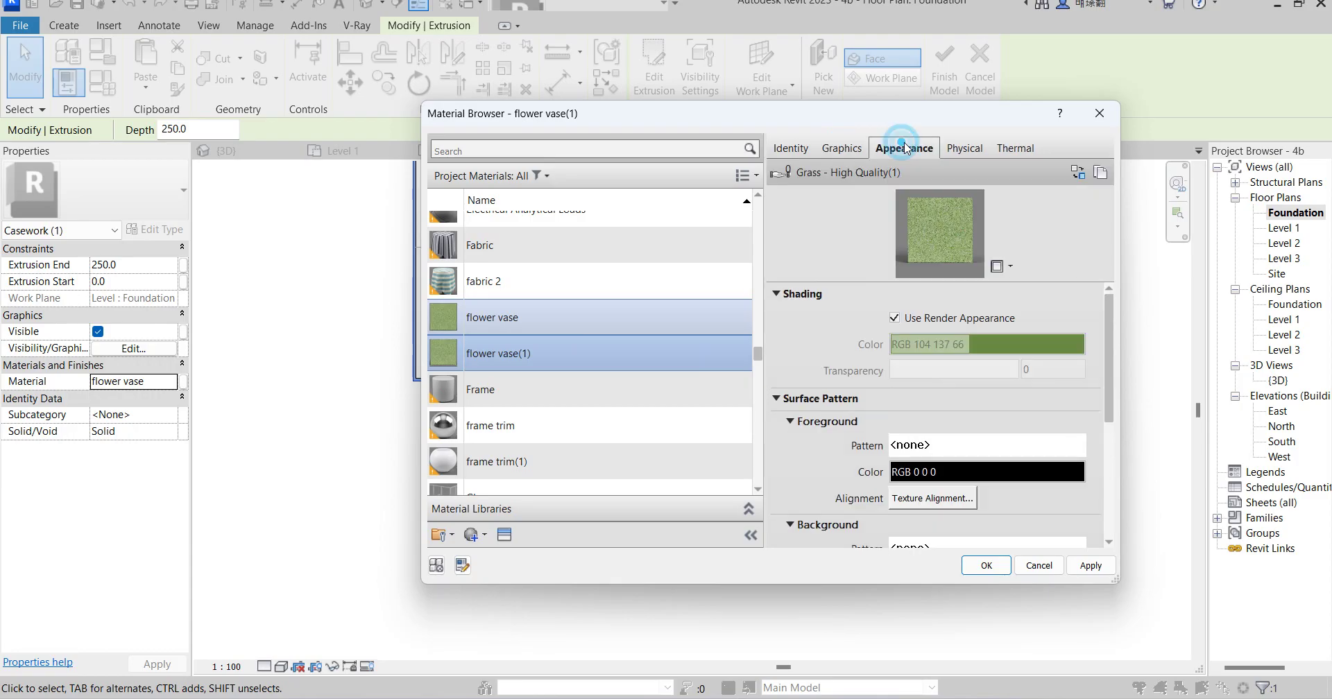
Replace the duplicate material's appearance with the Ice White porcelain asset from the Appearance Library and assign the material to the extrusion
left_click(1079, 174)
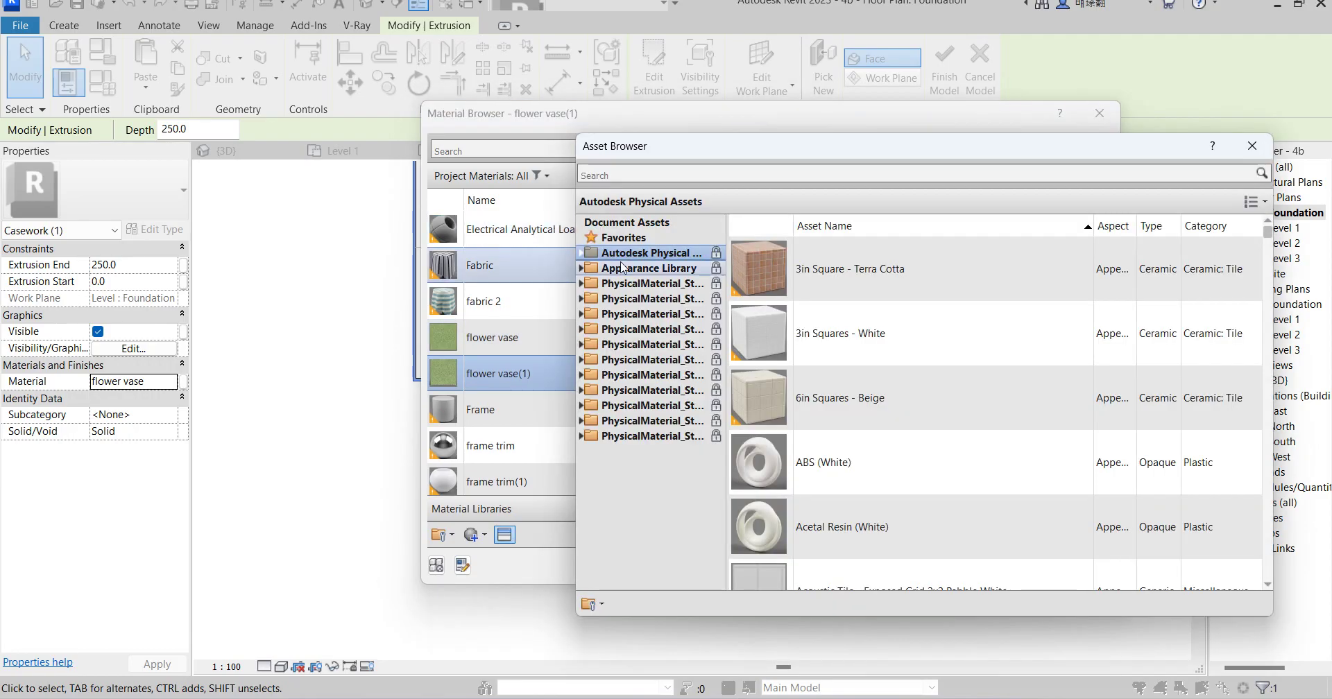
left_click(583, 268)
left_click(590, 298)
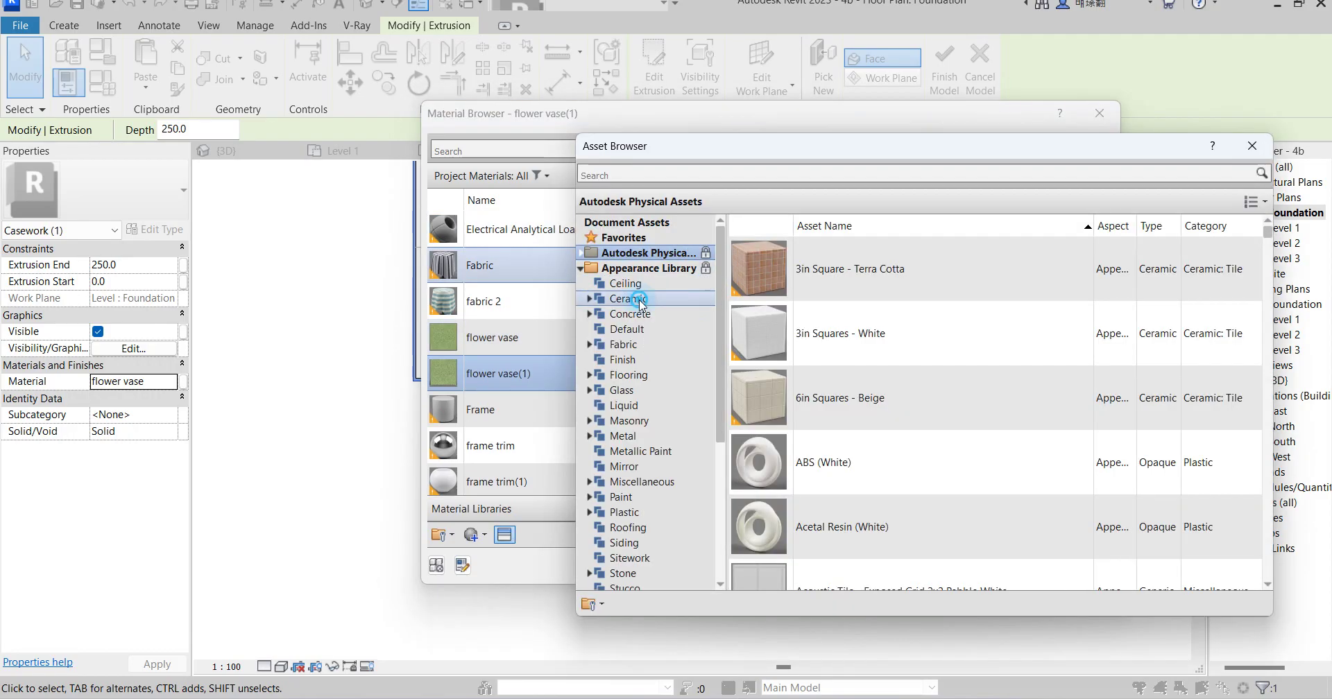
left_click(637, 315)
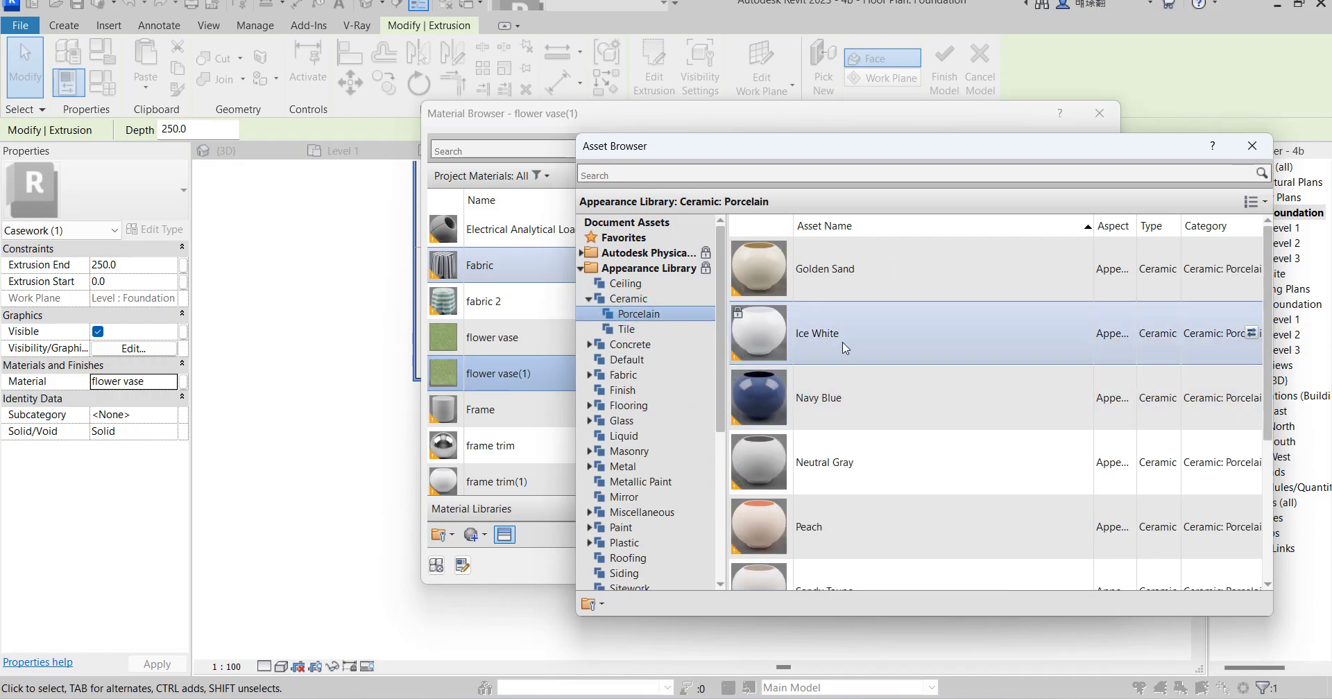
left_click(1253, 148)
left_click(1001, 562)
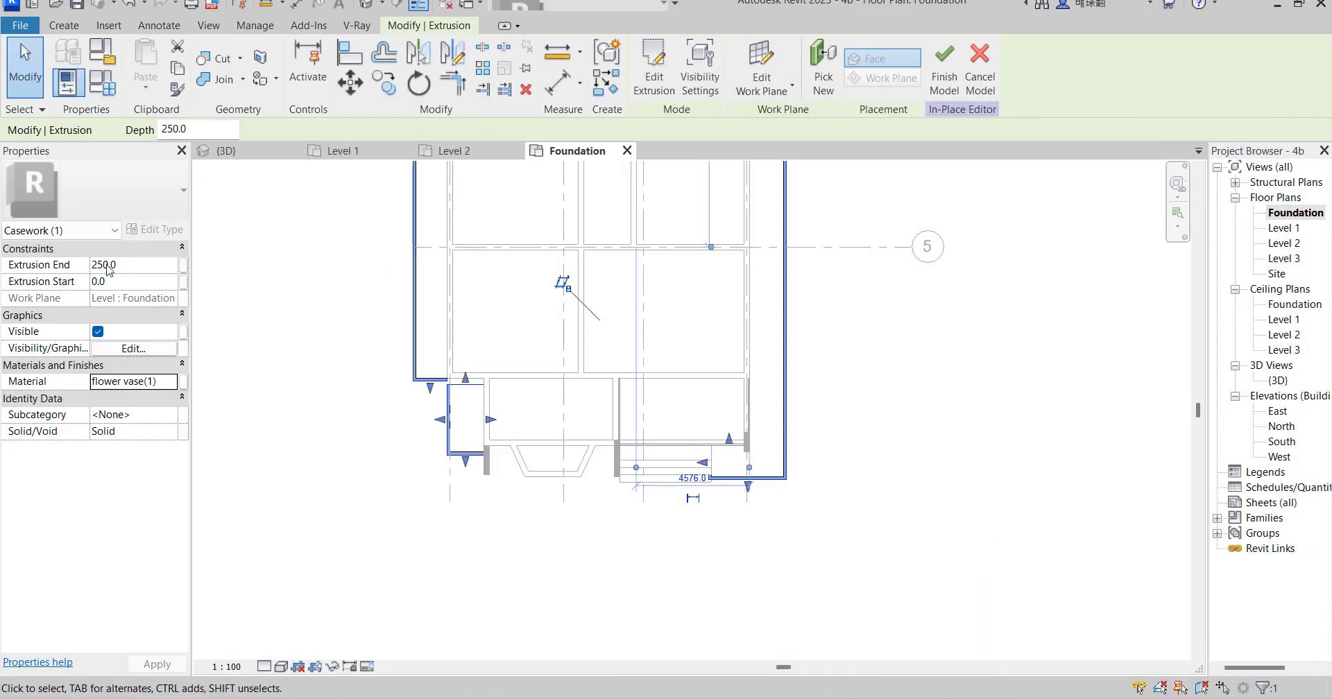
Set the selected extrusion's end to 220 and show the model in the 3D view
left_click(128, 269)
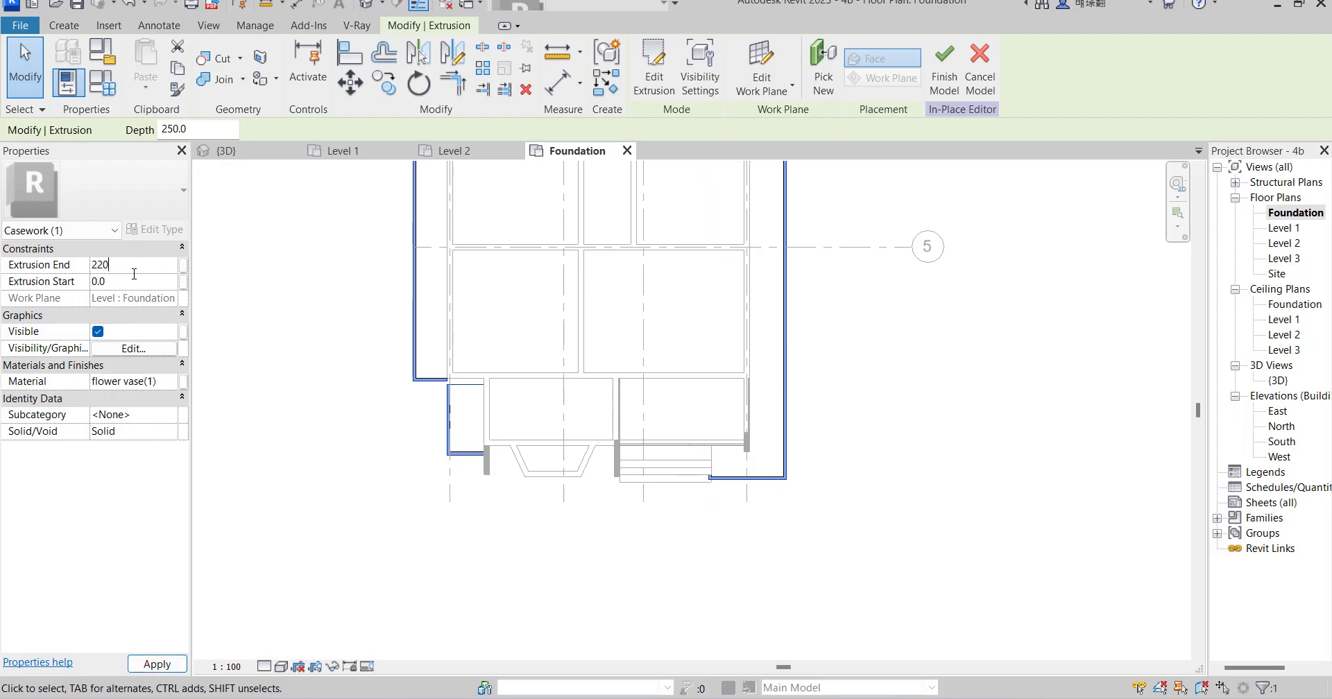
left_click(235, 305)
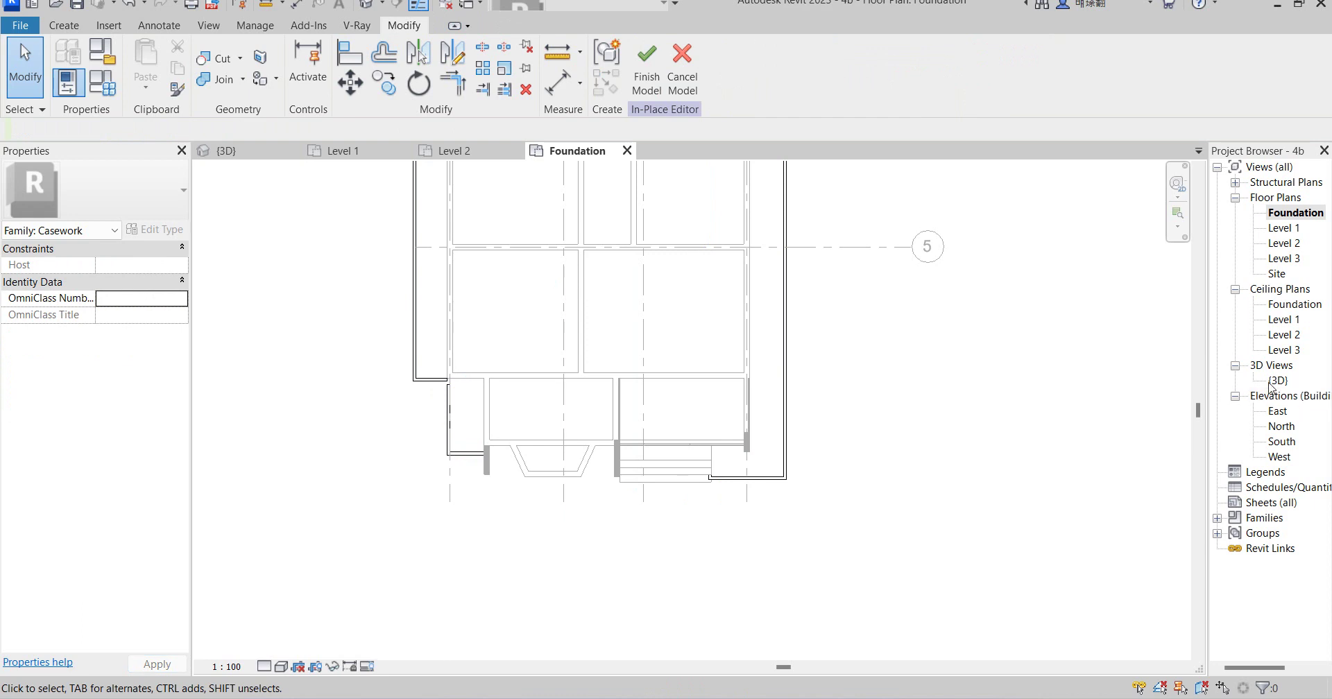
double_click(1272, 384)
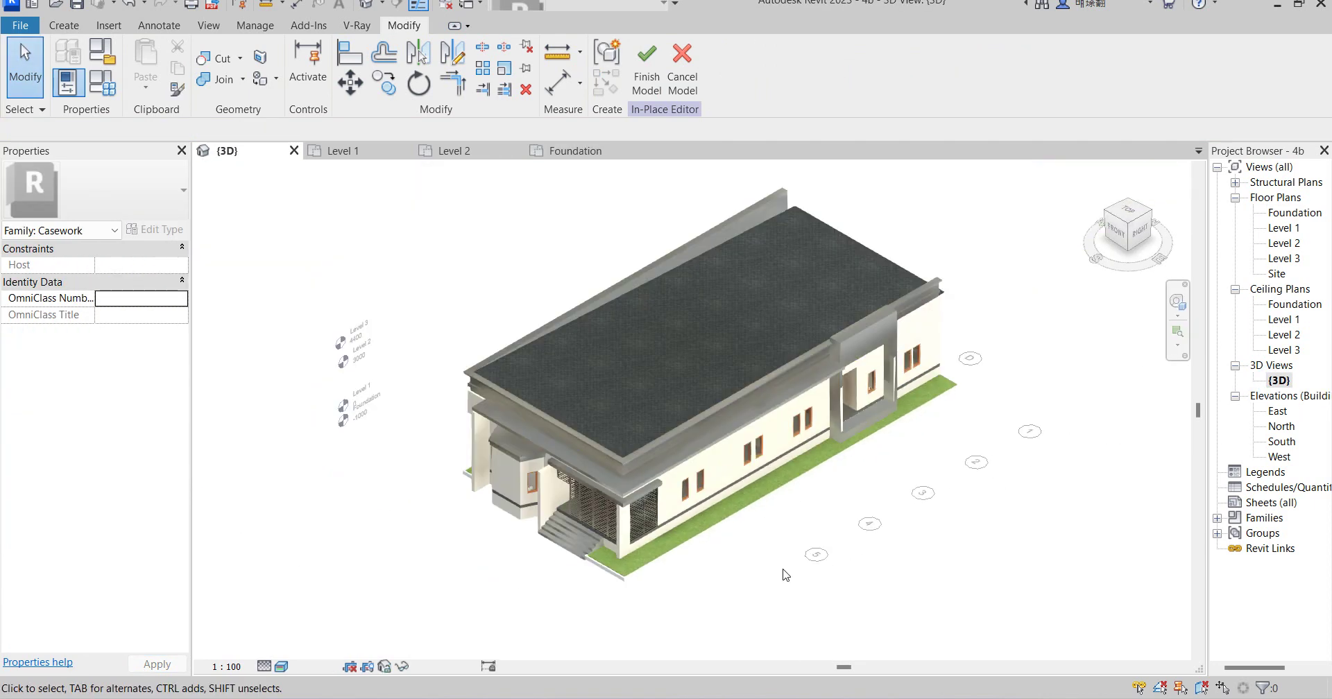
Examine the planter borders and grass fill in 3D along both long sides of the house and at the entrance steps
scroll(540, 612, "up", 2)
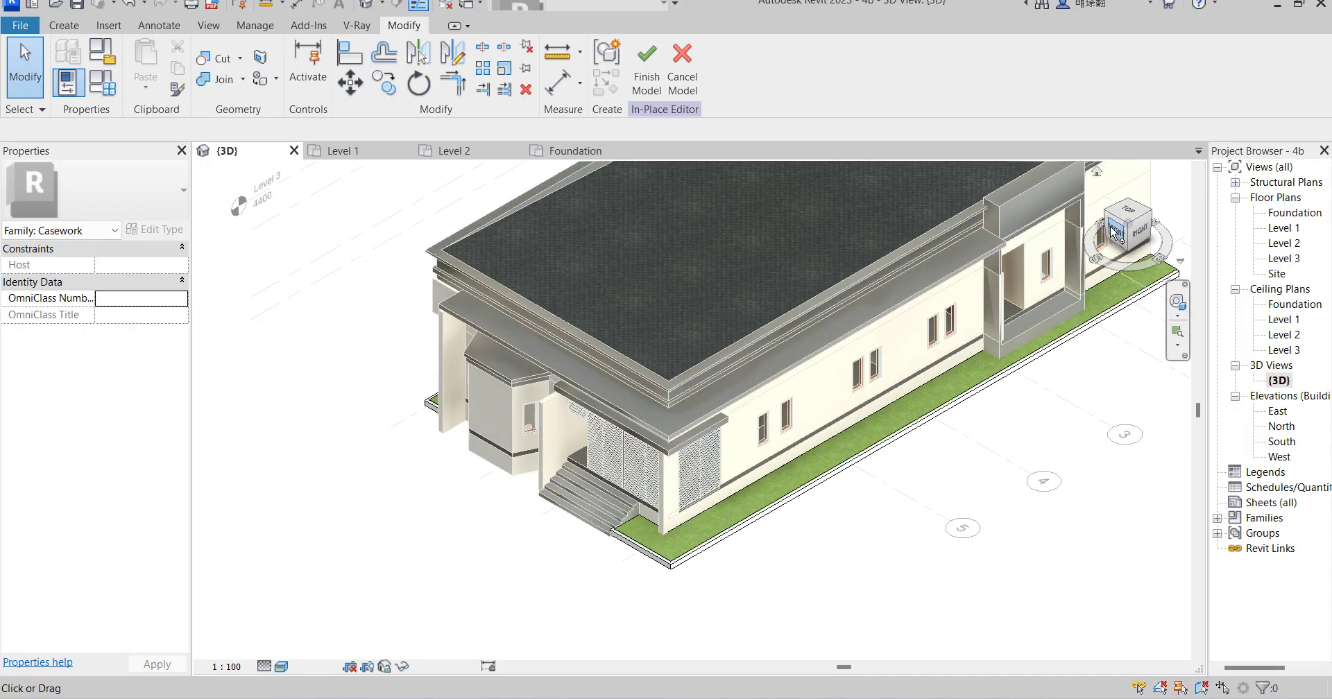
left_click_drag(1108, 220, 683, 389)
scroll(683, 389, "down", 3)
scroll(965, 500, "up", 5)
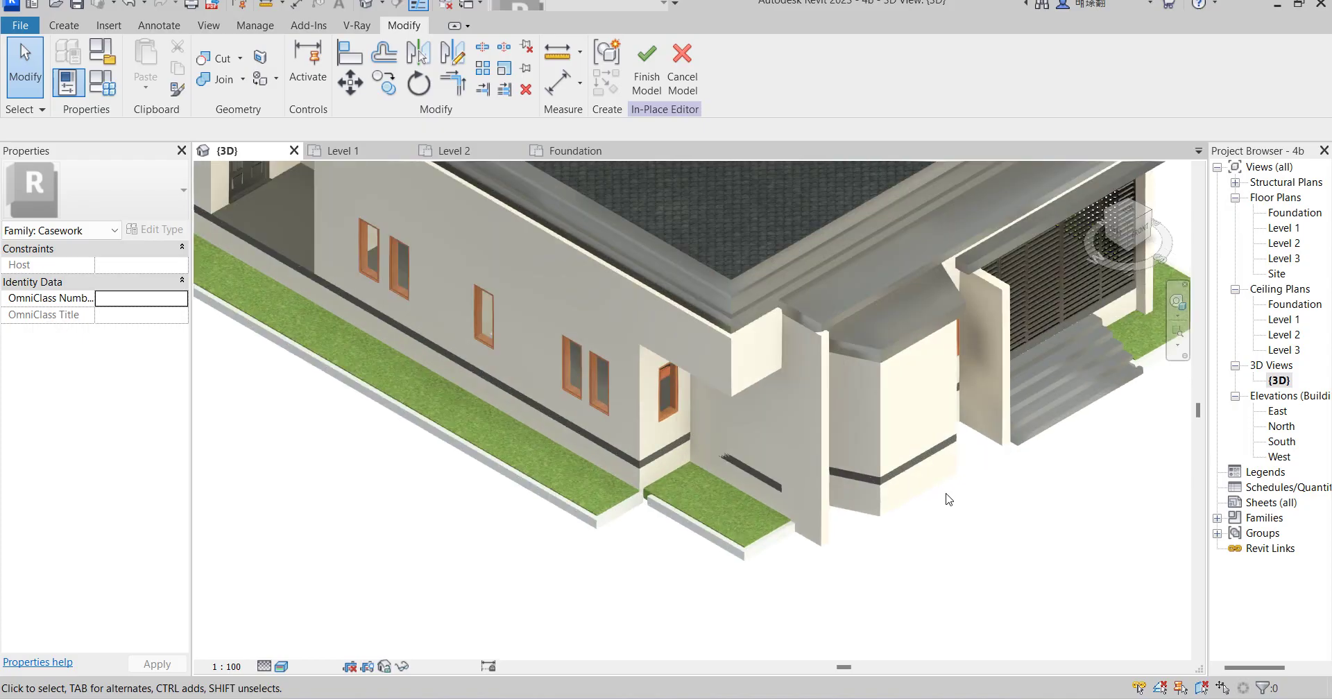
middle_click_drag(978, 426, 775, 500)
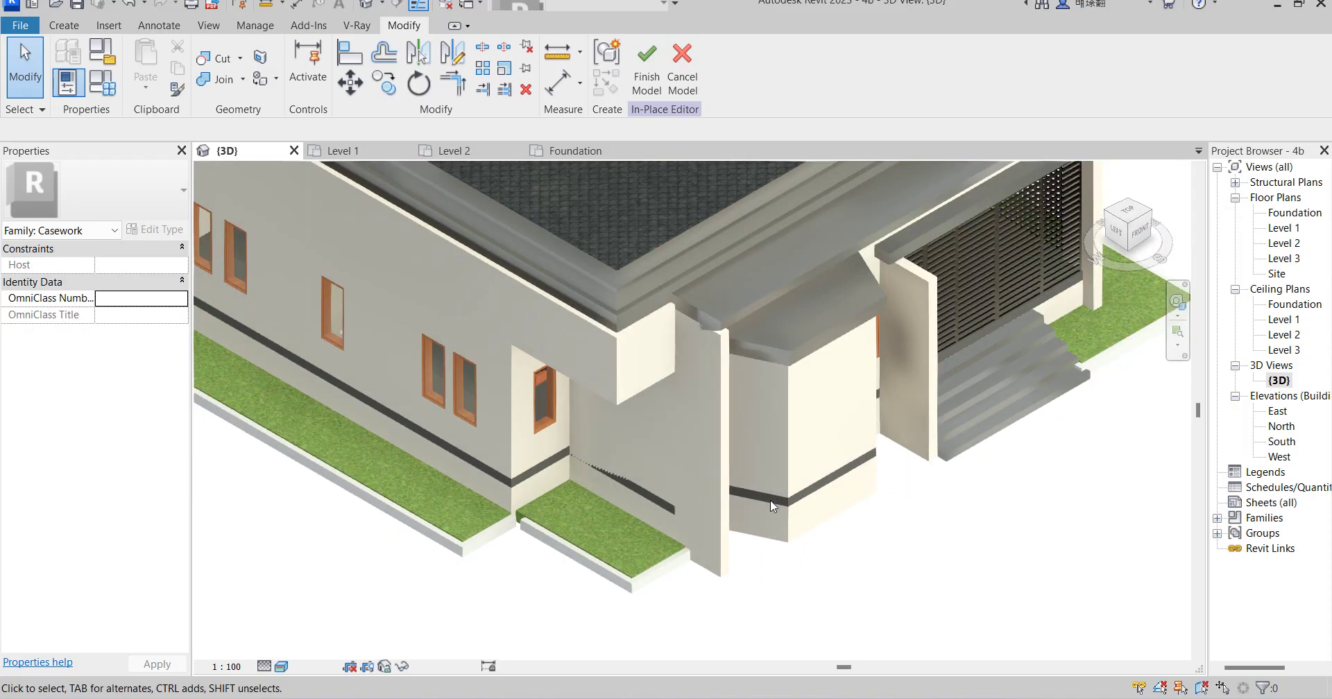
scroll(688, 489, "down", 3)
scroll(583, 480, "down", 3)
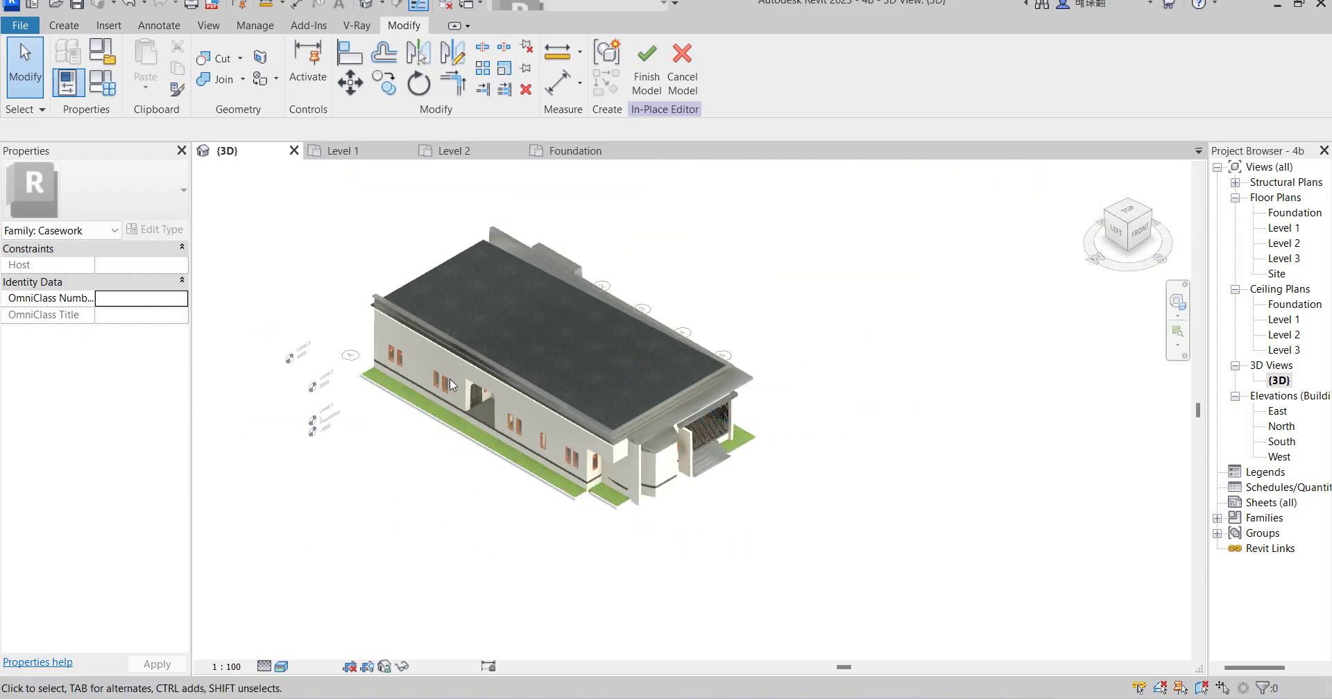
left_click_drag(1117, 207, 993, 352)
scroll(747, 407, "up", 1)
scroll(548, 439, "up", 2)
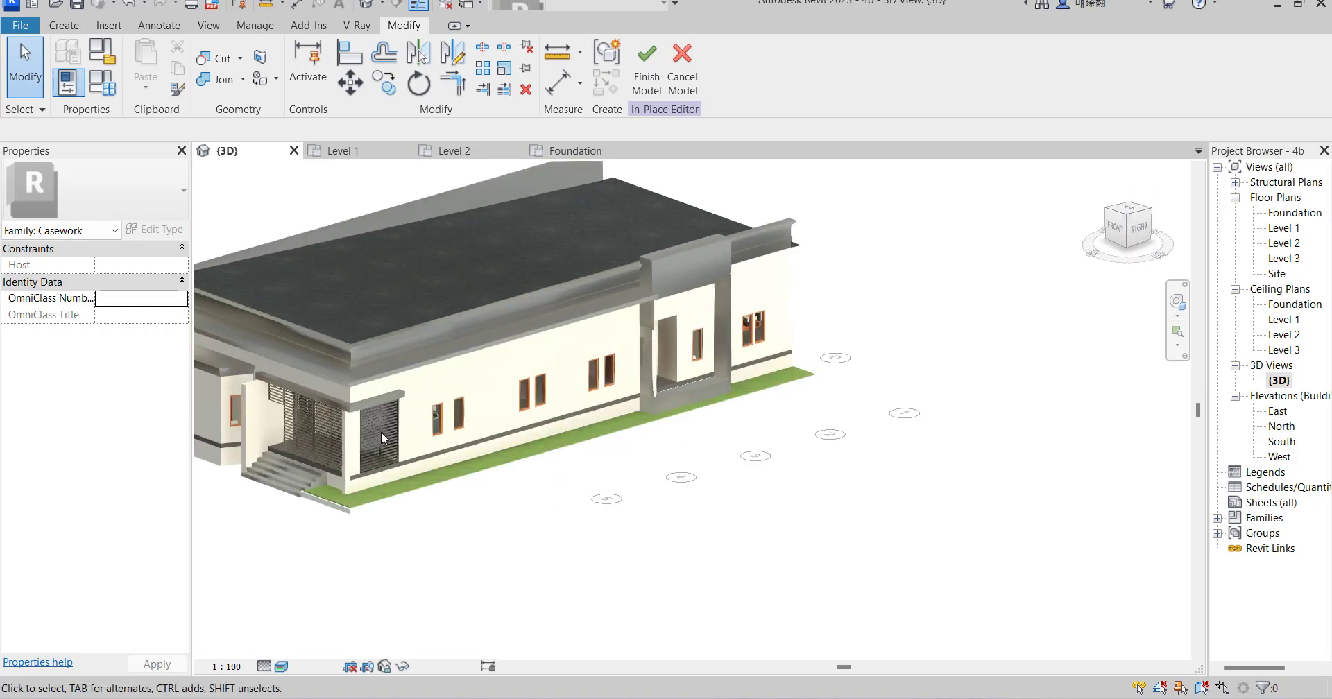
scroll(278, 394, "up", 4)
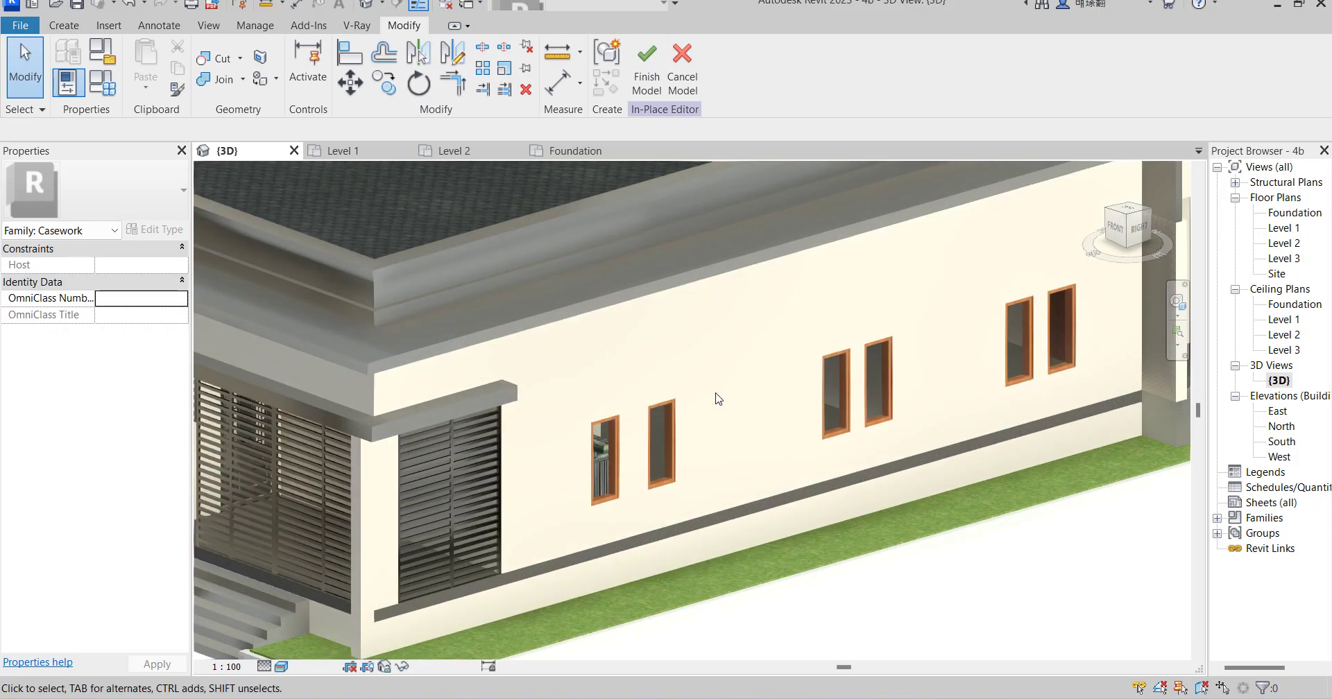
scroll(483, 410, "up", 2)
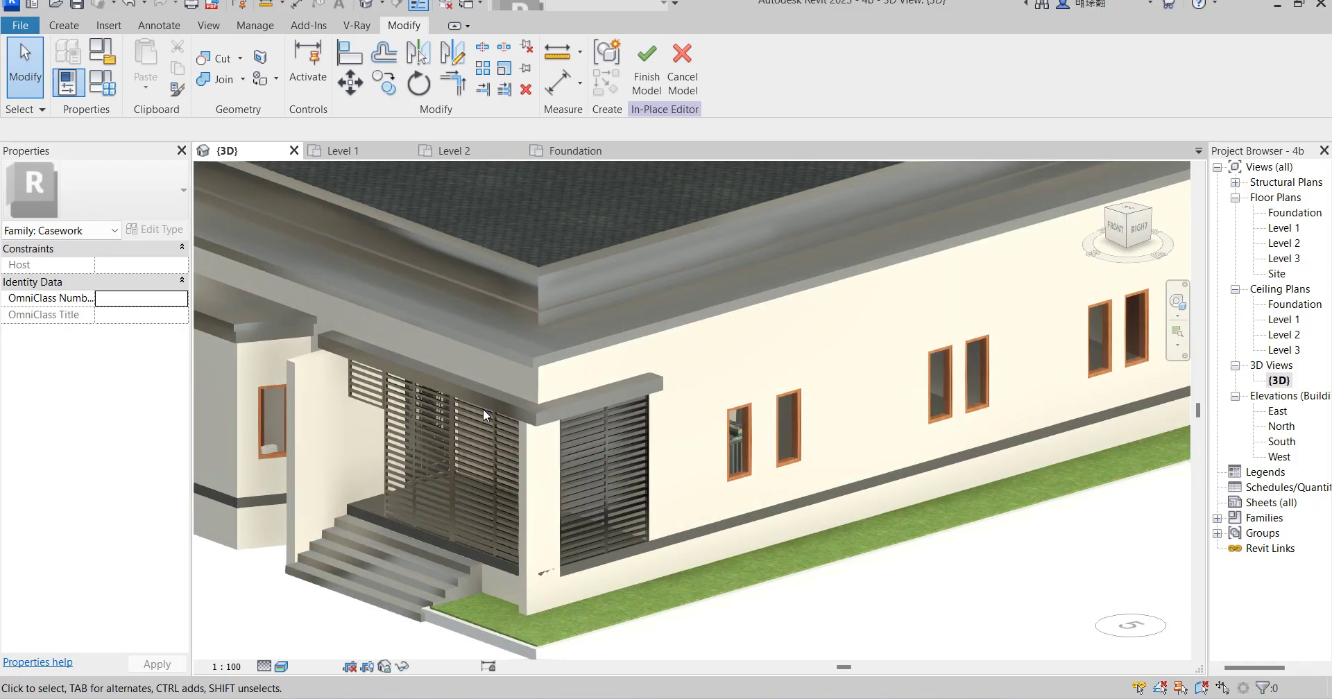
scroll(535, 422, "down", 3)
scroll(626, 384, "up", 2)
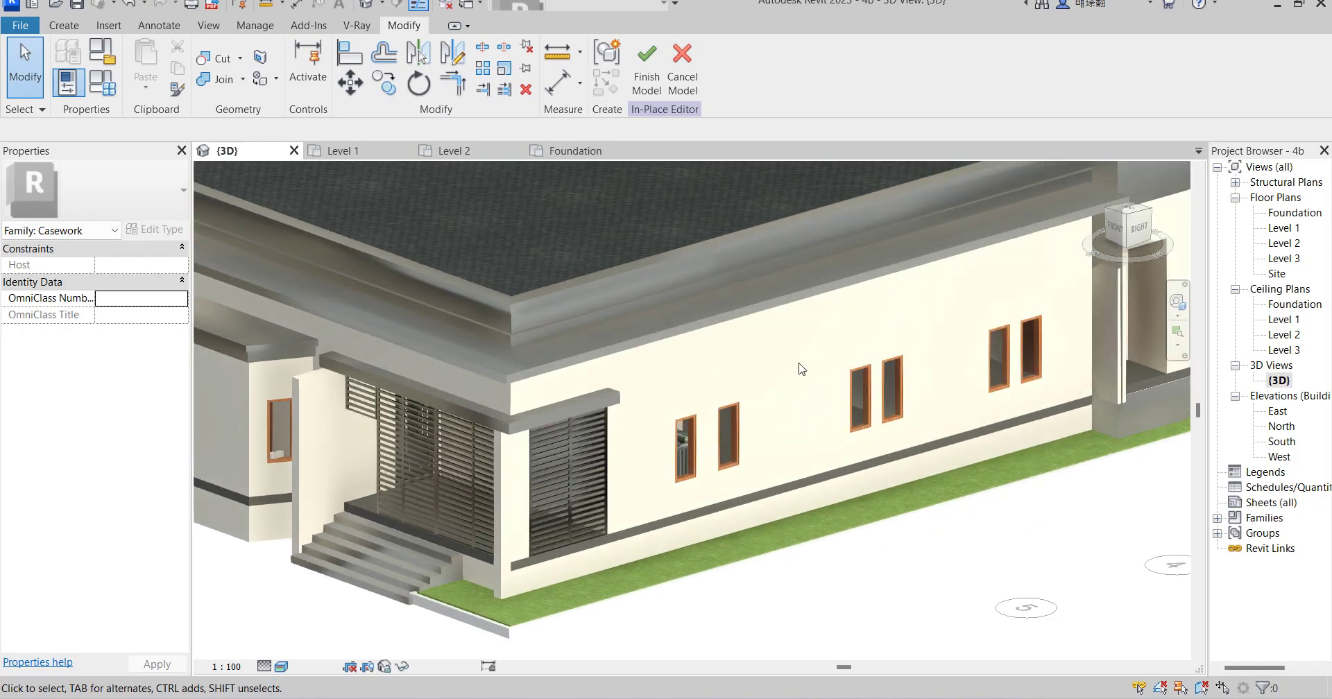
scroll(788, 297, "down", 3)
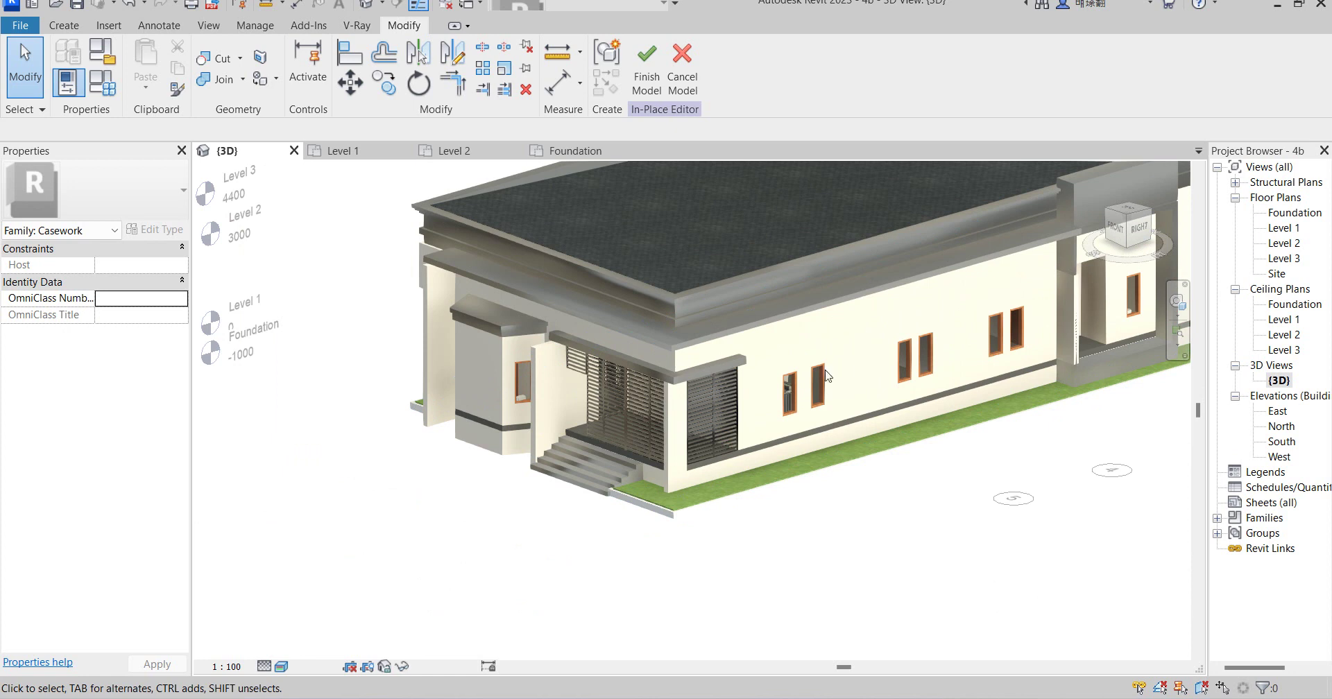
scroll(705, 372, "up", 3)
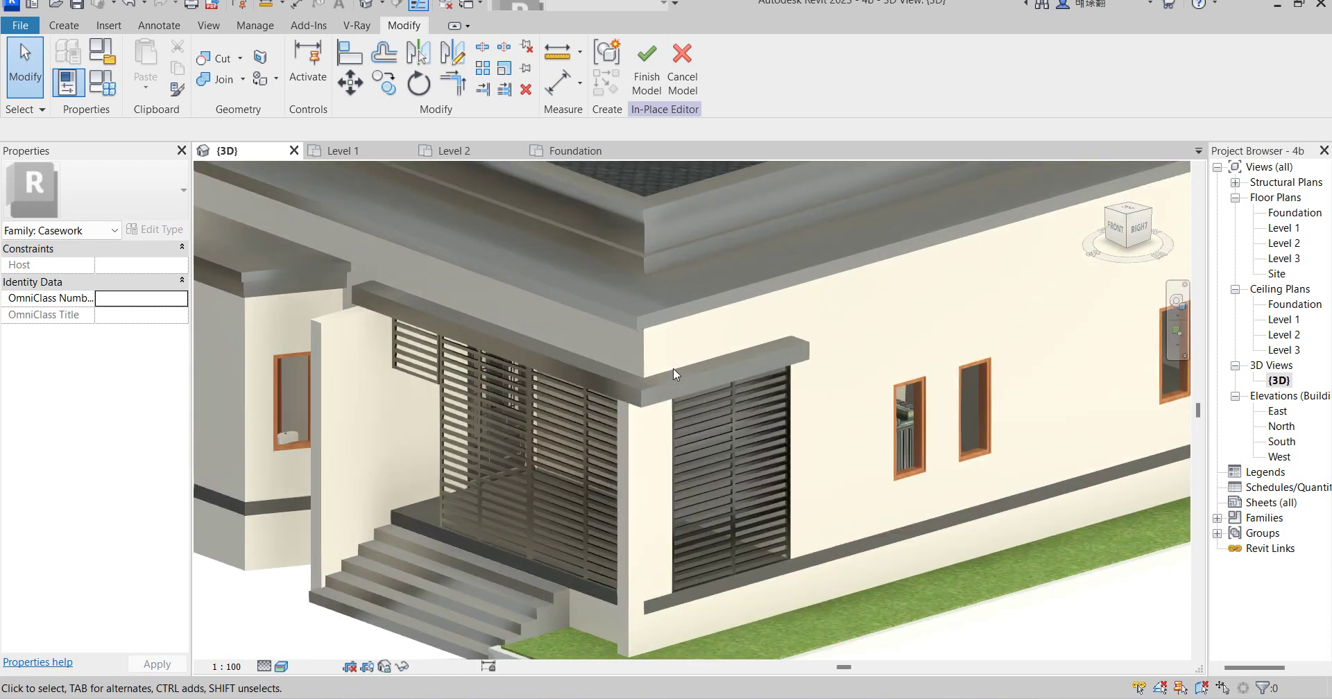
scroll(606, 357, "down", 4)
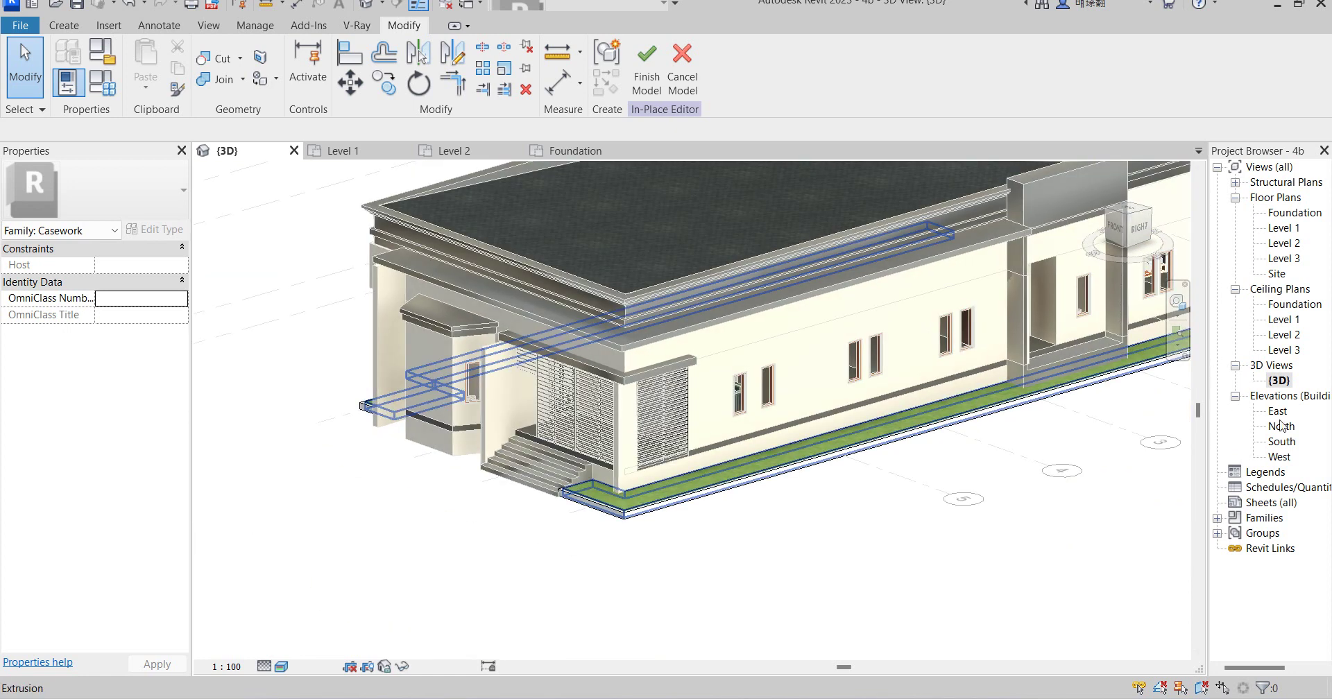
Open the Level 1 floor plan at the front part of the house around grids 3 to 5
double_click(1280, 230)
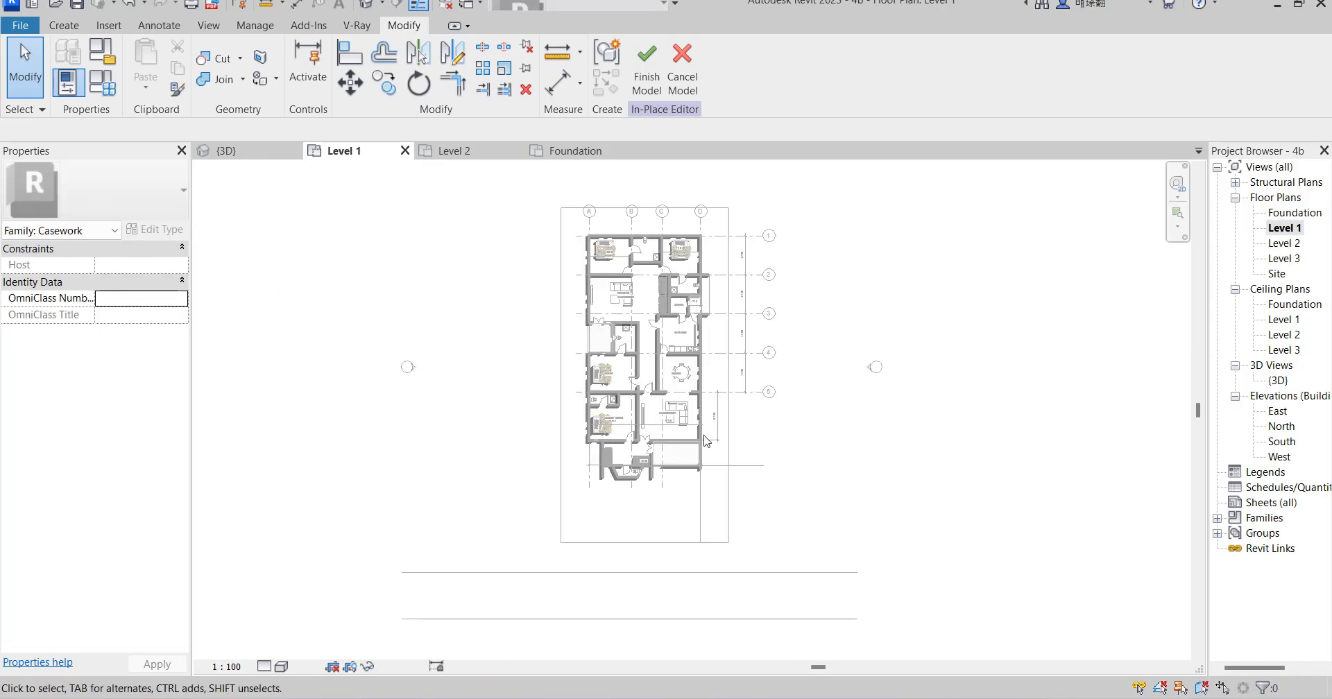
scroll(722, 362, "up", 5)
scroll(726, 474, "down", 4)
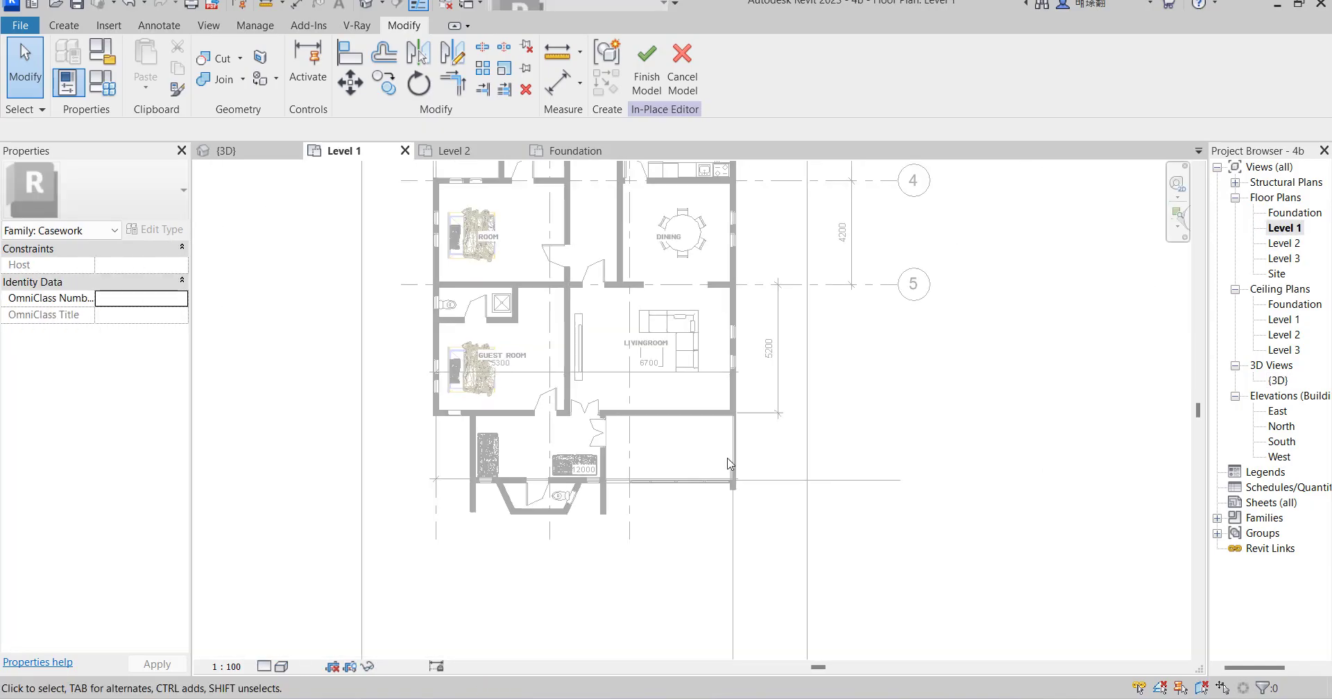
scroll(728, 314, "up", 2)
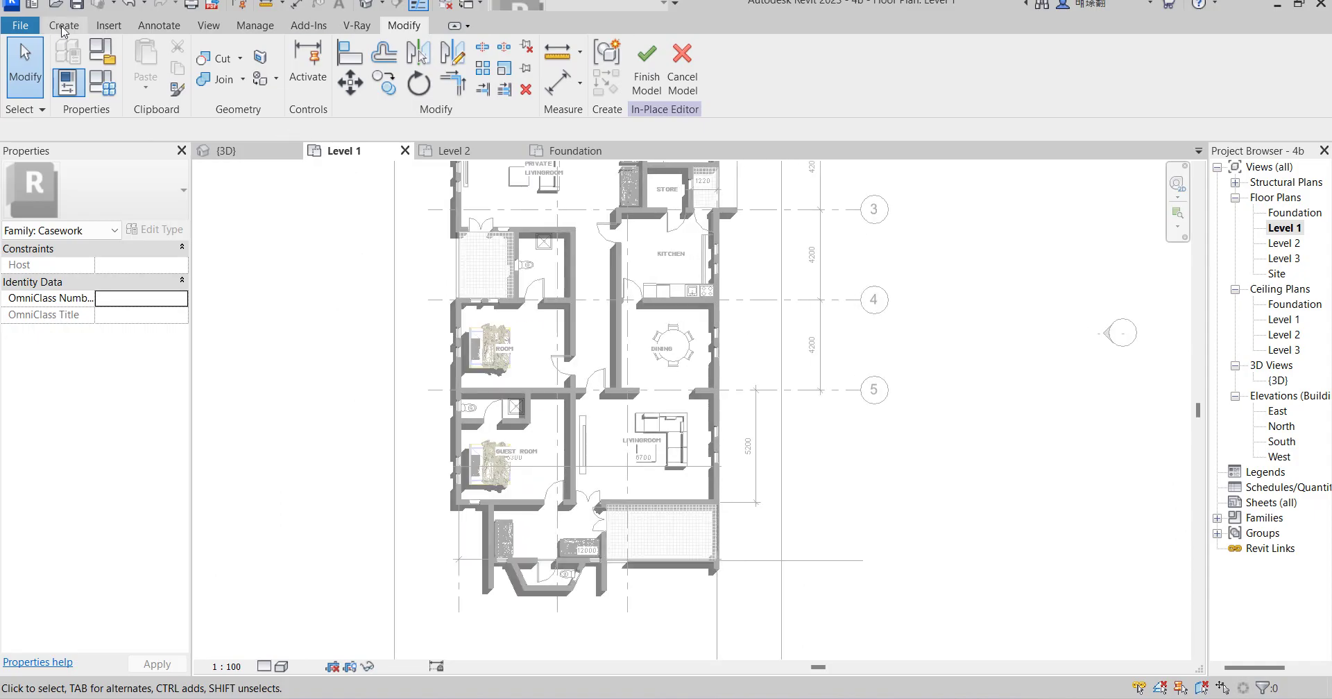
Start a new extrusion and sketch a rectangle about 20 mm wide and 640 mm long against the outer wall's face, starting at grid 4
left_click(63, 26)
left_click(148, 66)
left_click(702, 56)
scroll(718, 277, "up", 8)
scroll(737, 268, "up", 4)
left_click(718, 258)
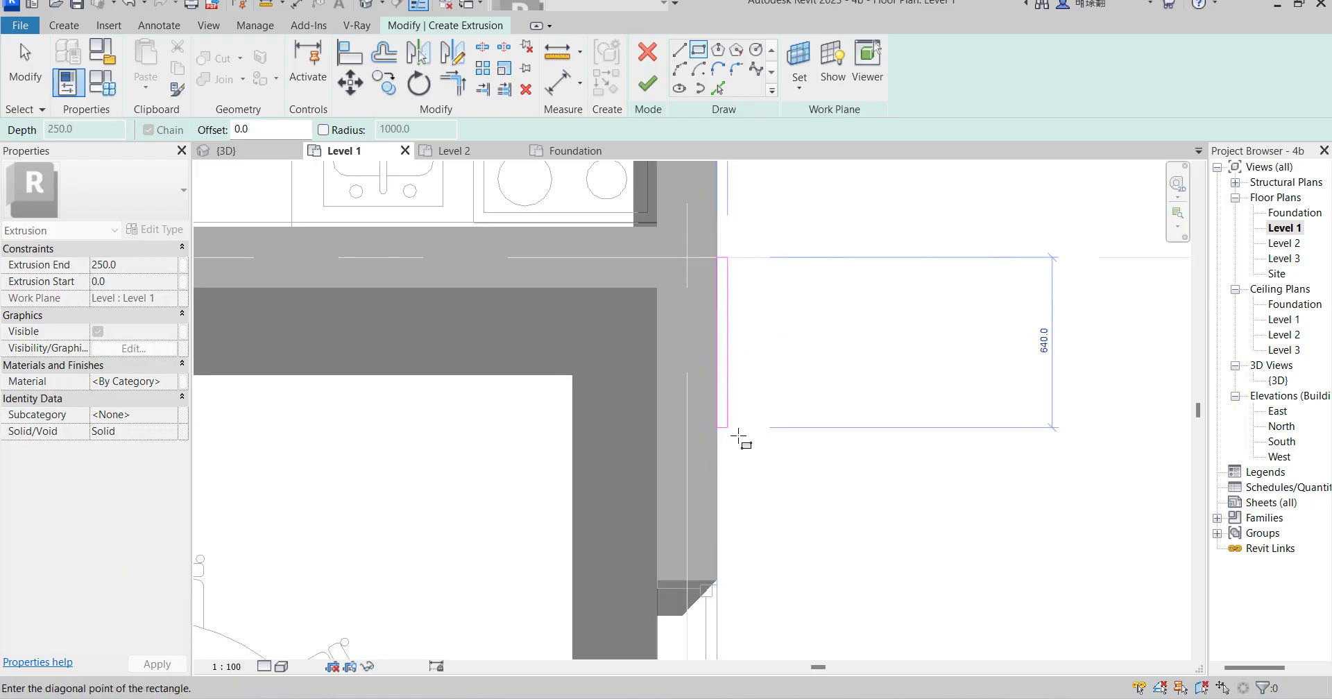
scroll(737, 437, "up", 2)
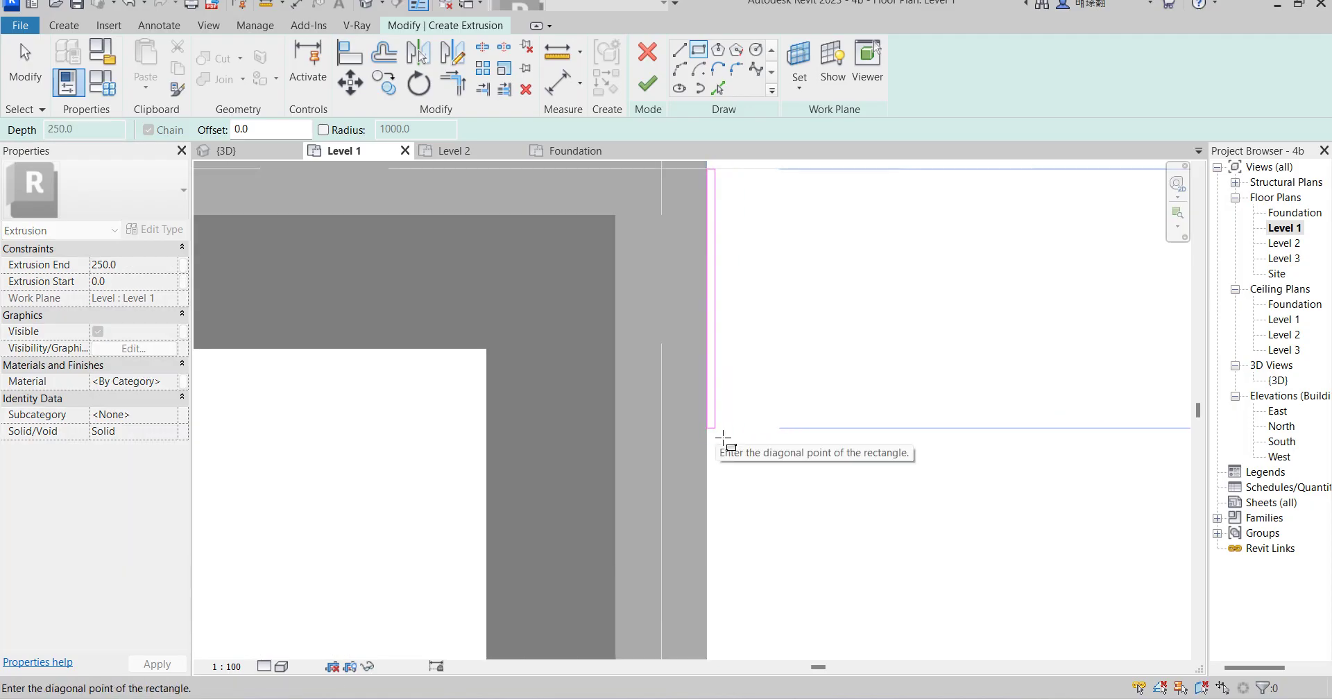
left_click(723, 431)
scroll(722, 427, "down", 2)
right_click(775, 358)
left_click(826, 377)
right_click(798, 378)
left_click(826, 381)
Check the lengths of the narrow rectangle's two short edges
scroll(735, 410, "up", 4)
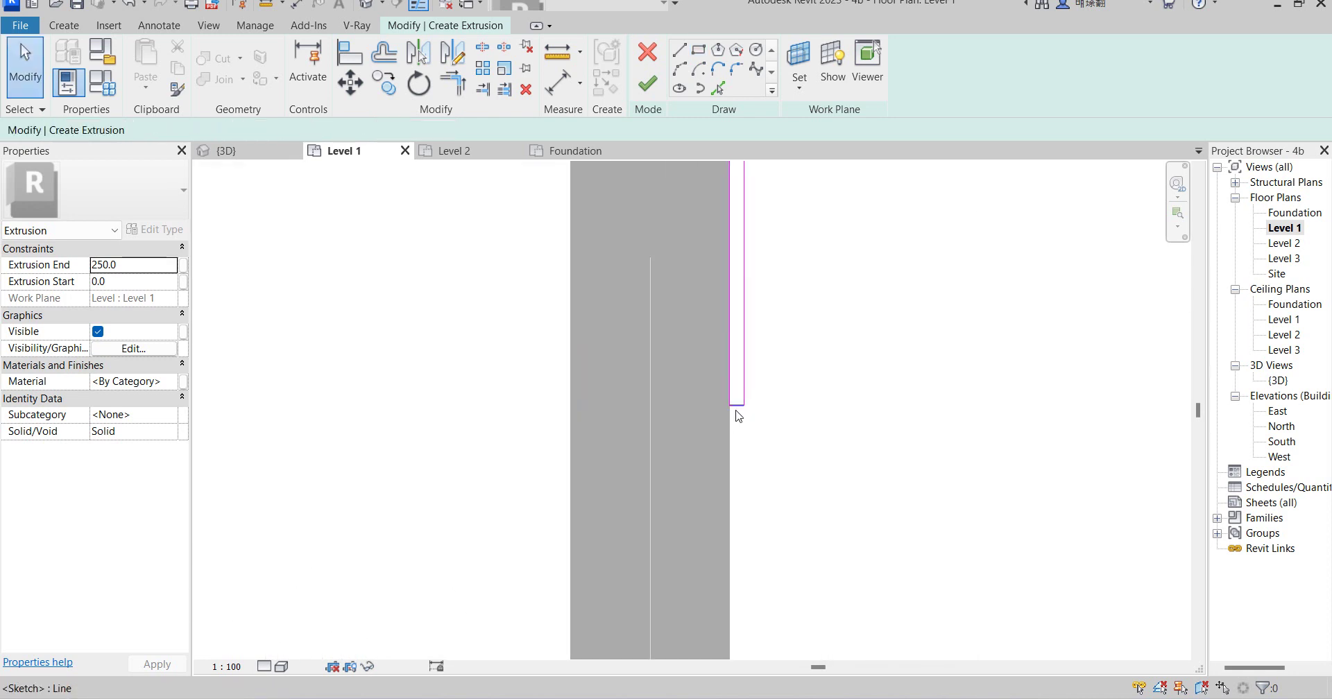
scroll(738, 408, "down", 1)
left_click(737, 405)
scroll(756, 423, "down", 2)
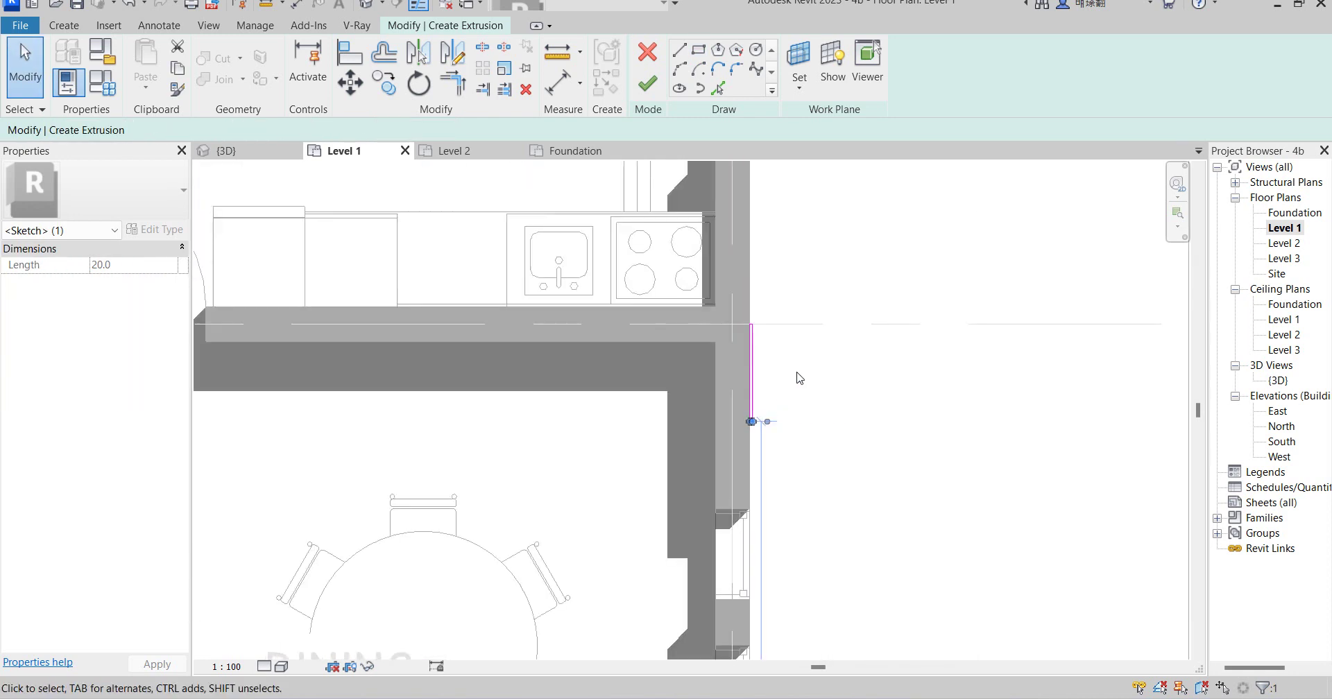
left_click(797, 374)
scroll(755, 353, "up", 4)
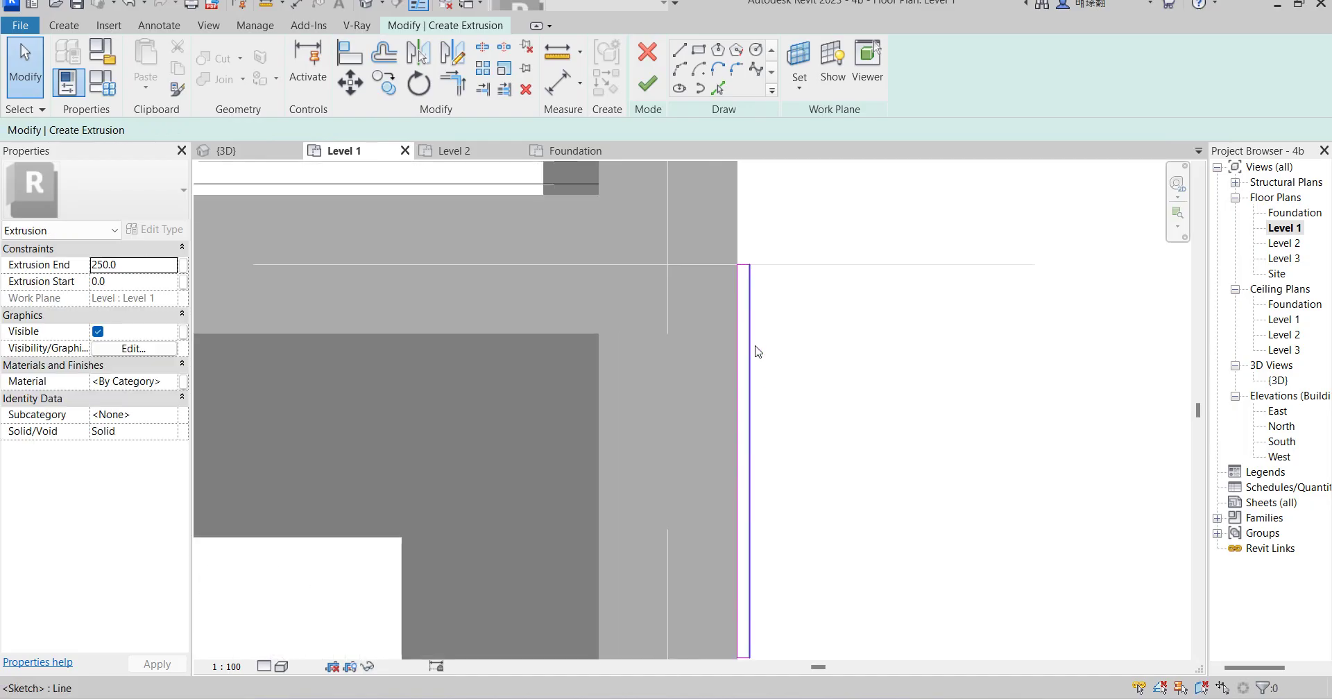
scroll(749, 276, "up", 4)
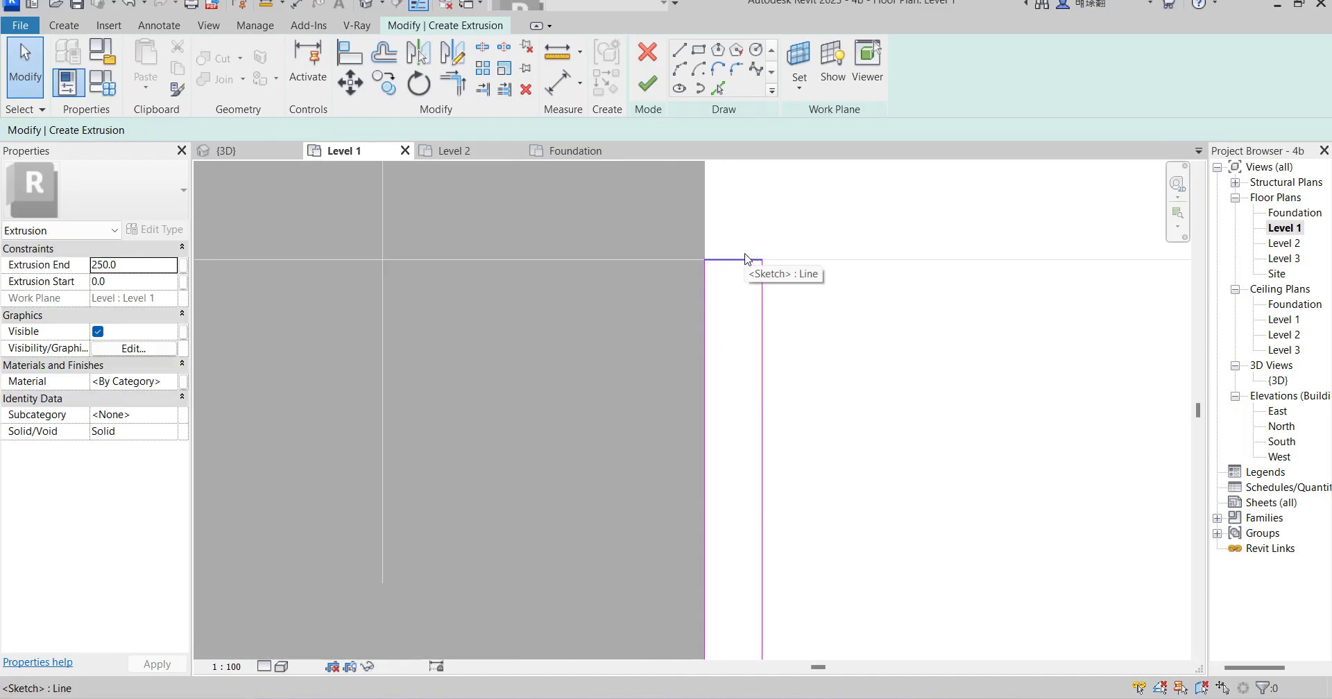
left_click(733, 262)
scroll(686, 306, "down", 5)
scroll(679, 393, "down", 2)
scroll(687, 536, "up", 3)
left_click(789, 345)
Place an aligned dimension between the narrow rectangle's two short edges, outside the wall
left_click(559, 86)
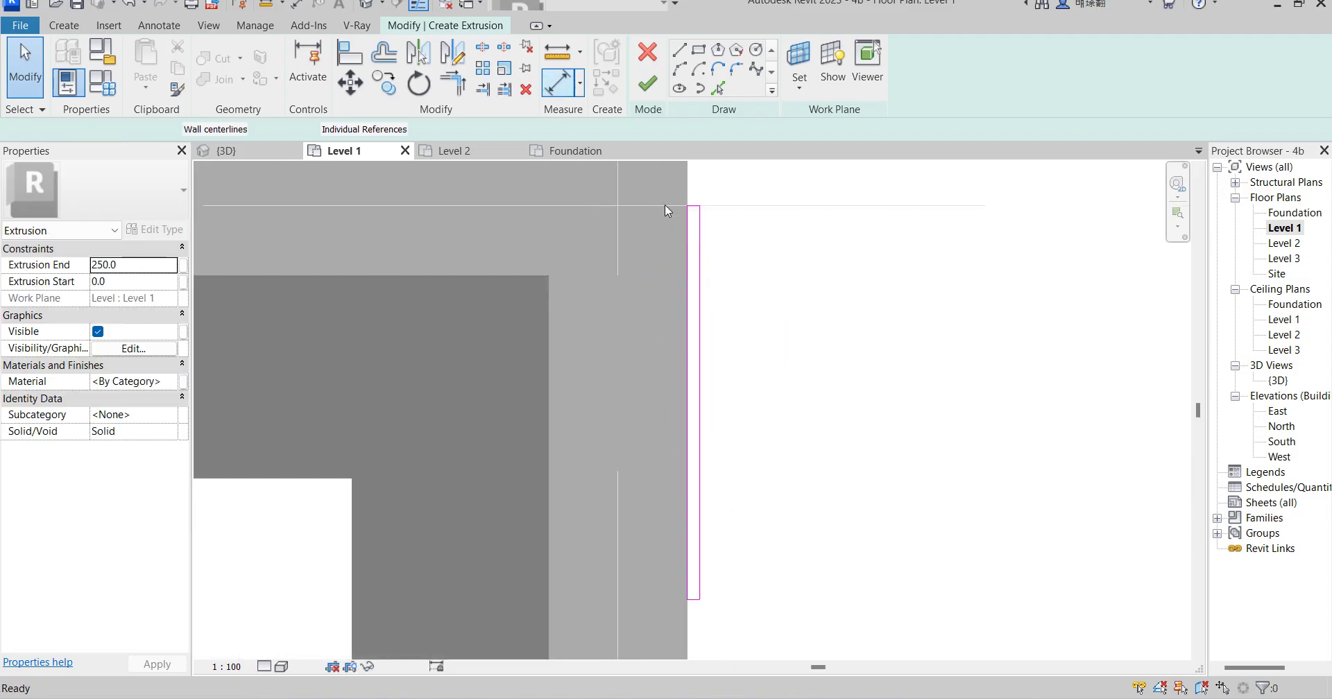
scroll(696, 207, "up", 3)
left_click(686, 208)
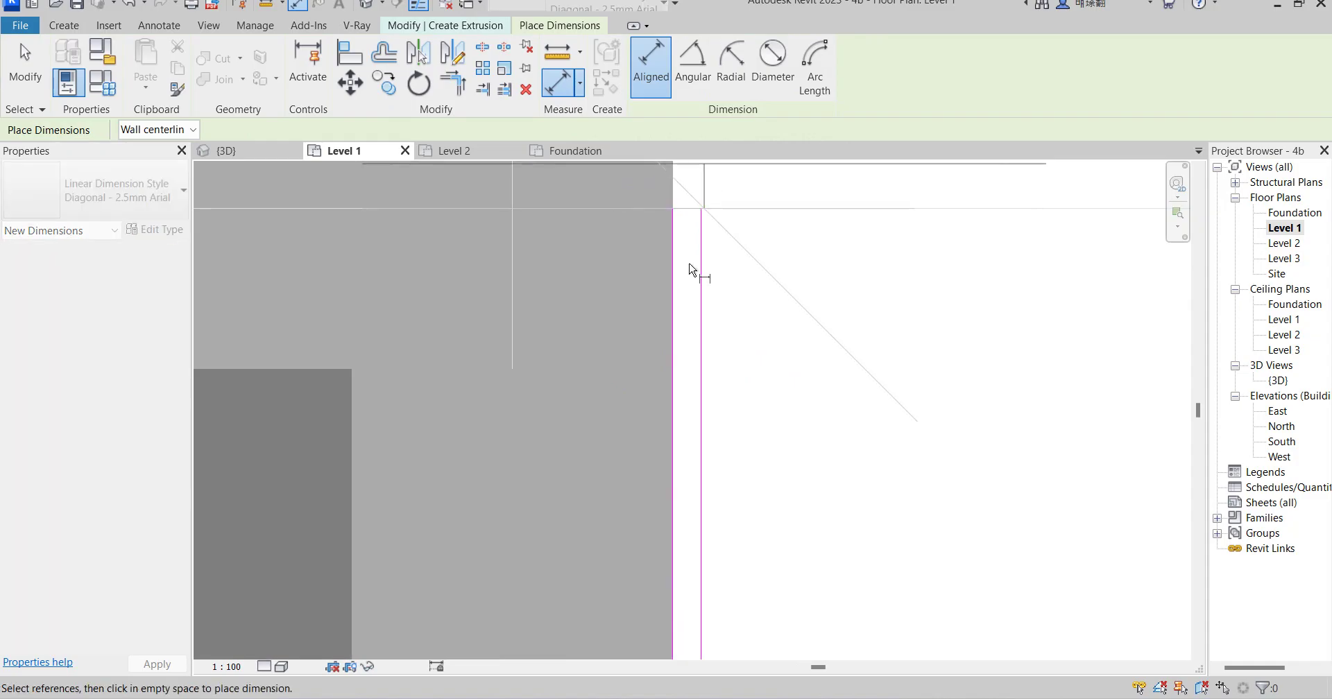
scroll(705, 182, "down", 3)
scroll(693, 635, "up", 4)
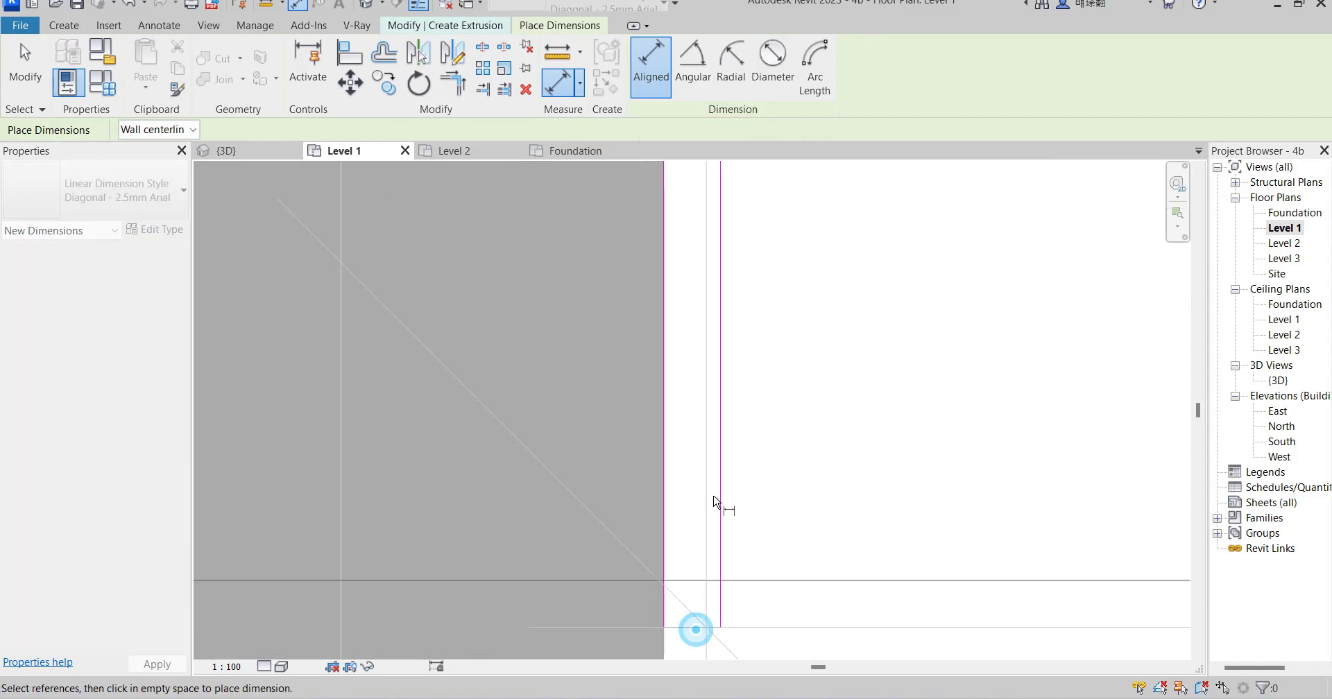
scroll(695, 627, "down", 2)
scroll(784, 436, "down", 6)
left_click(911, 386)
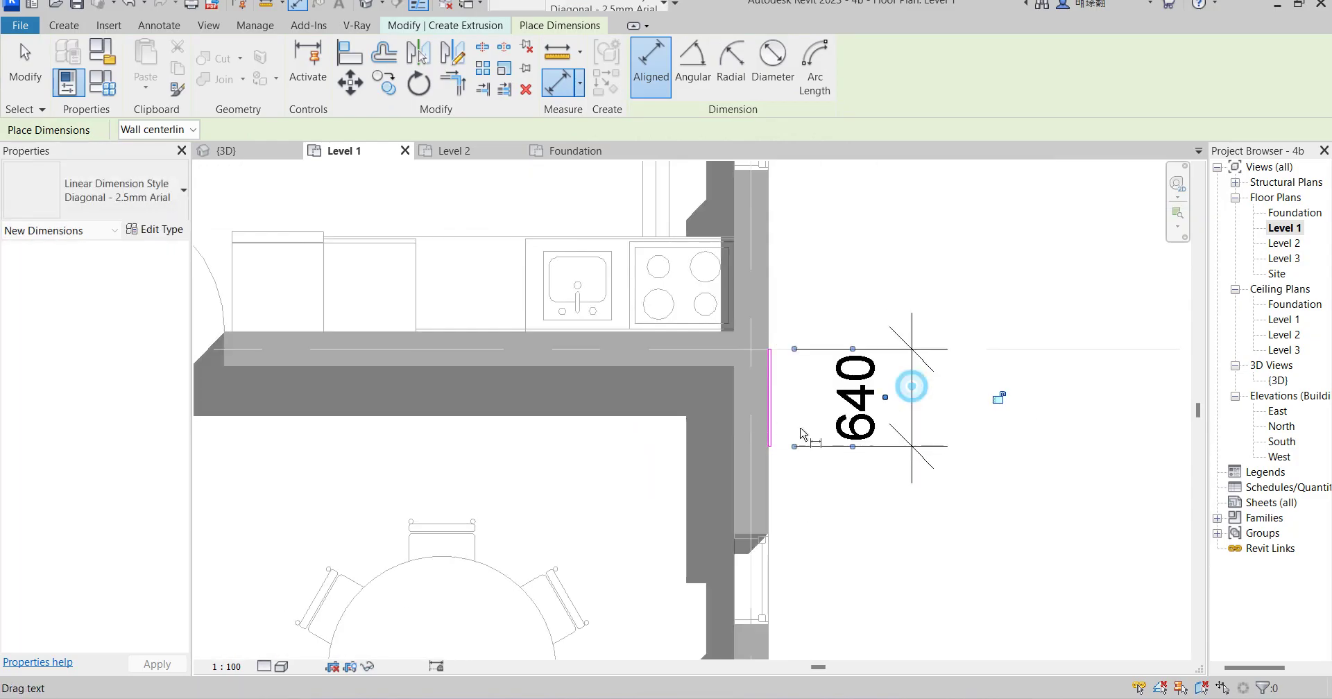
Leave dimension placement and set the distance between the narrow rectangle's two short edges to 750 mm by moving its lower edge
scroll(791, 429, "up", 3)
right_click(803, 378)
key("Escape")
scroll(763, 486, "up", 2)
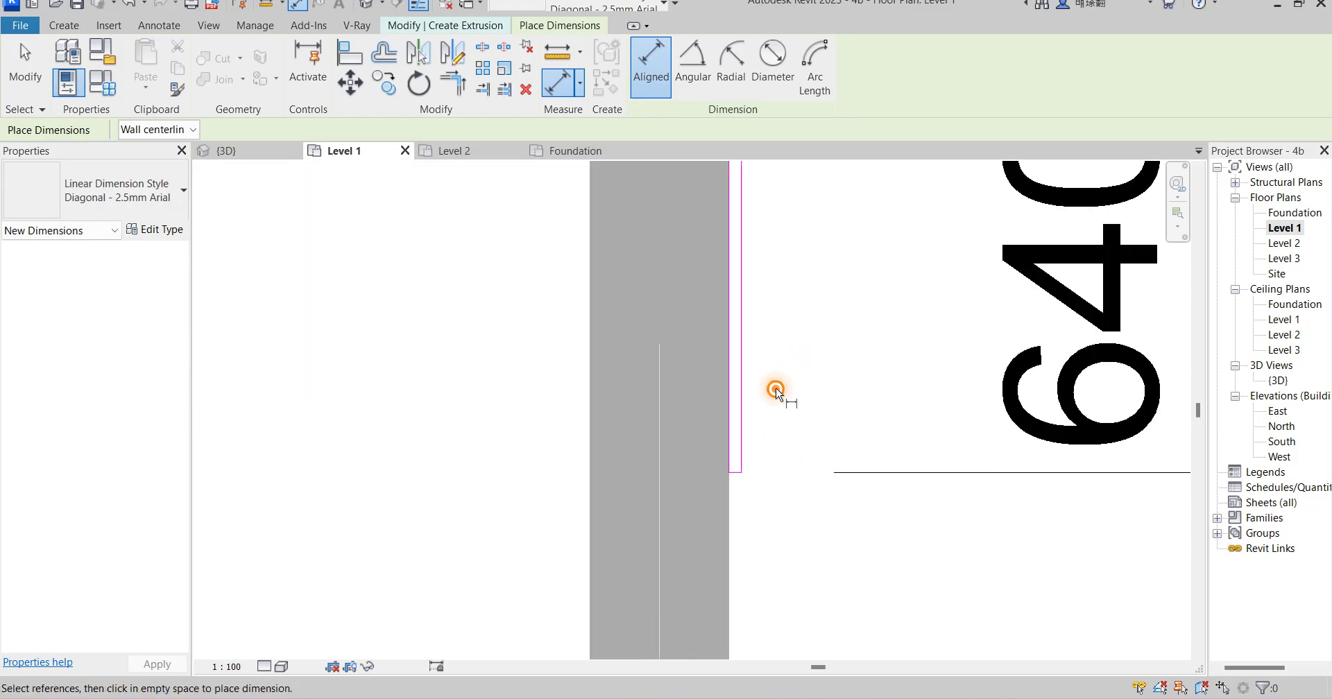
right_click(779, 390)
left_click(819, 401)
left_click(734, 480)
scroll(745, 513, "down", 3)
left_click(910, 427)
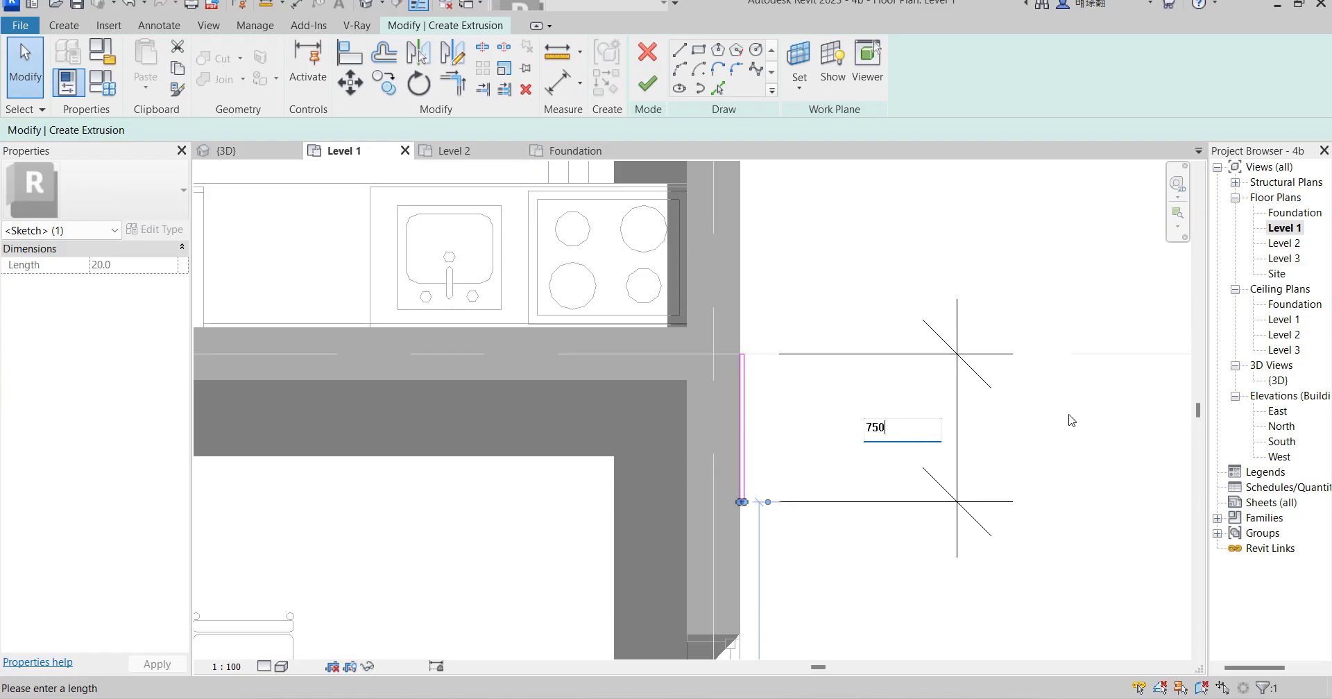
type("750")
left_click(936, 287)
Delete the dimension beside the narrow rectangle and check the rectangle's width
left_click(971, 373)
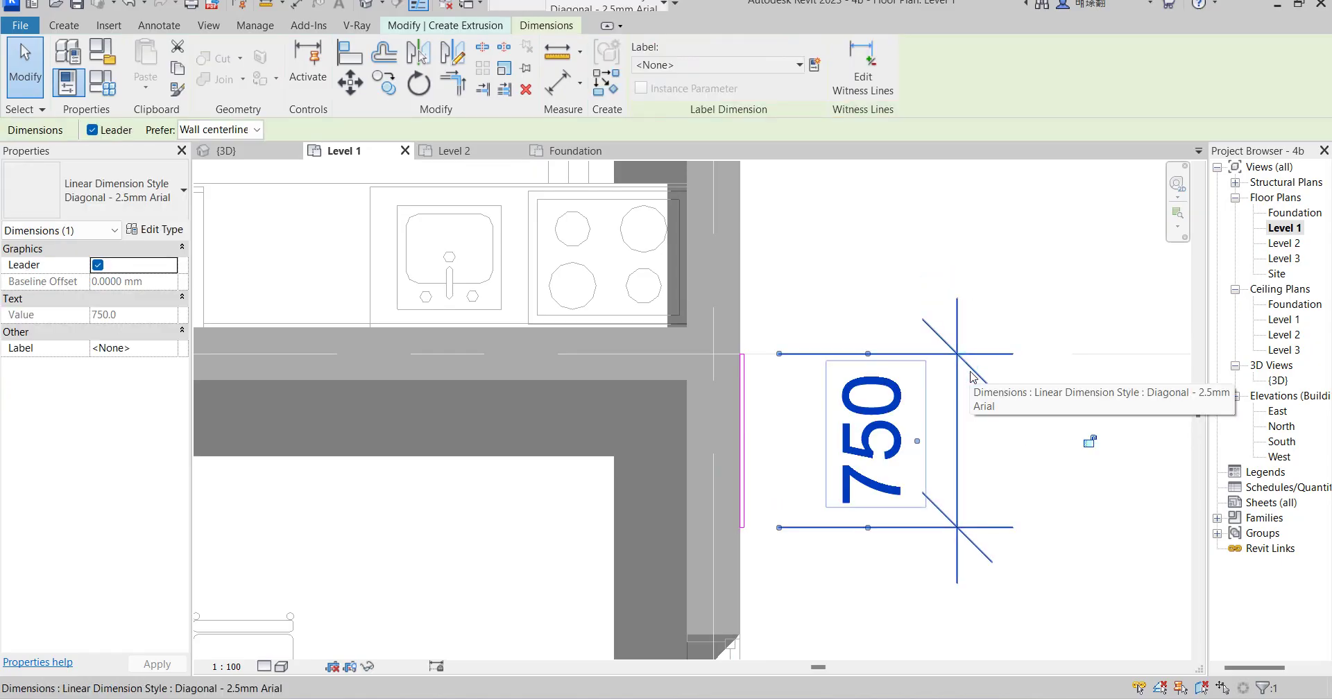
key("Delete")
left_click(743, 373)
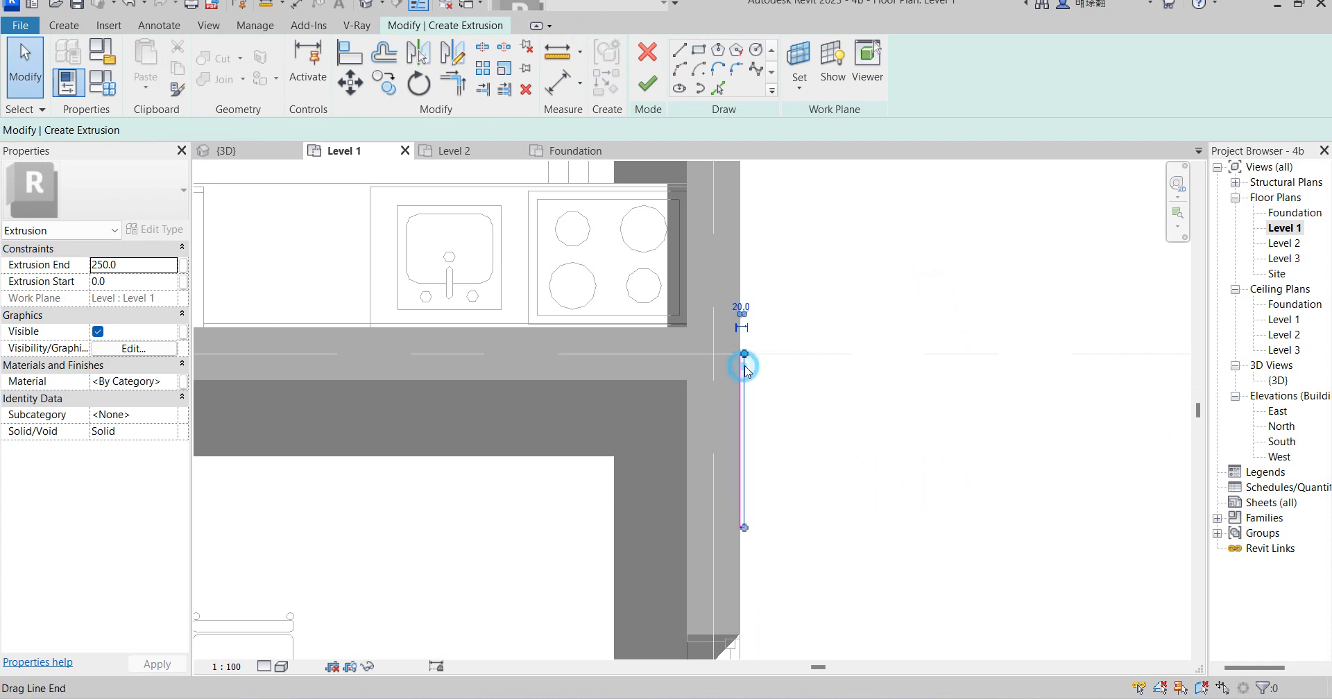
scroll(744, 357, "up", 5)
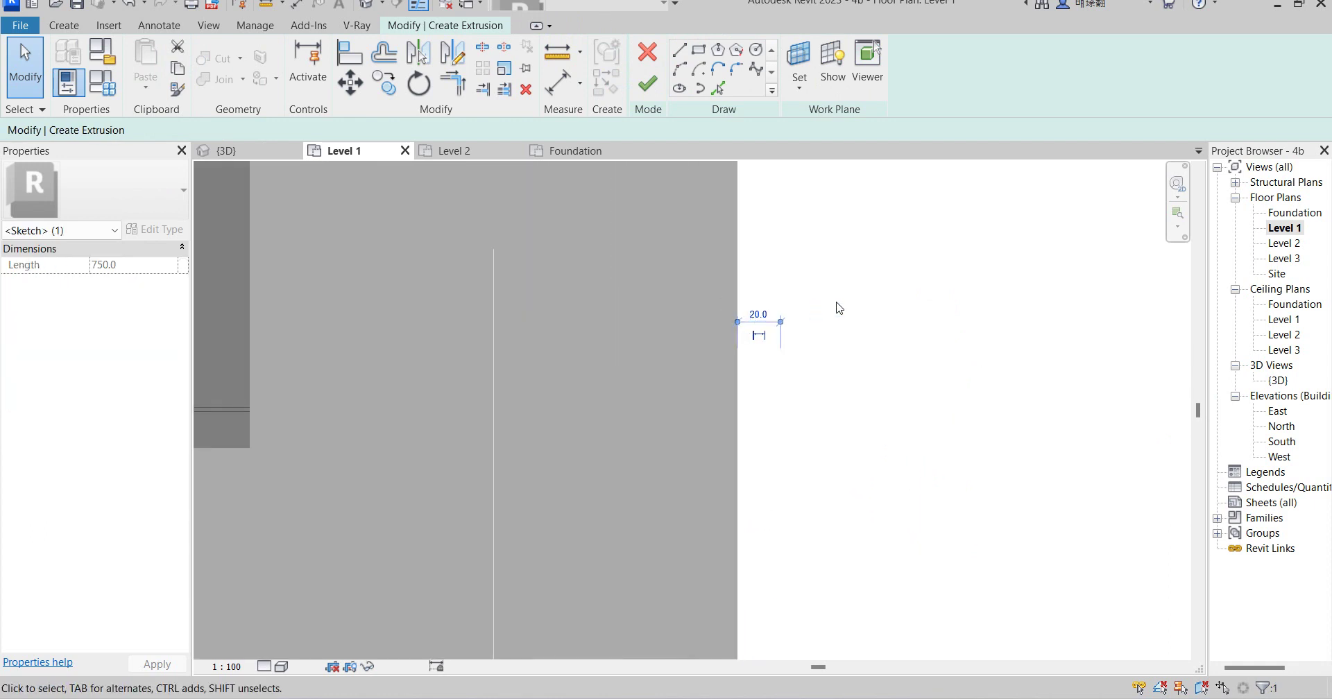
left_click(832, 280)
scroll(699, 367, "down", 5)
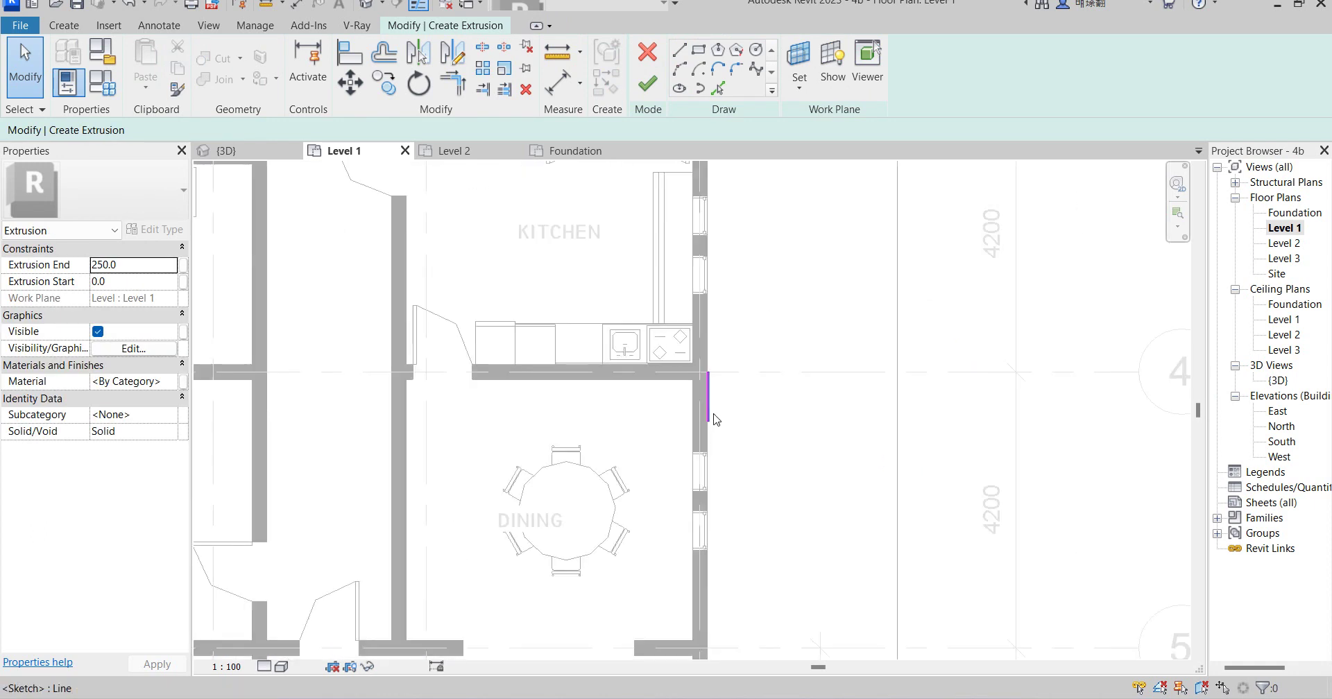
scroll(707, 383, "up", 4)
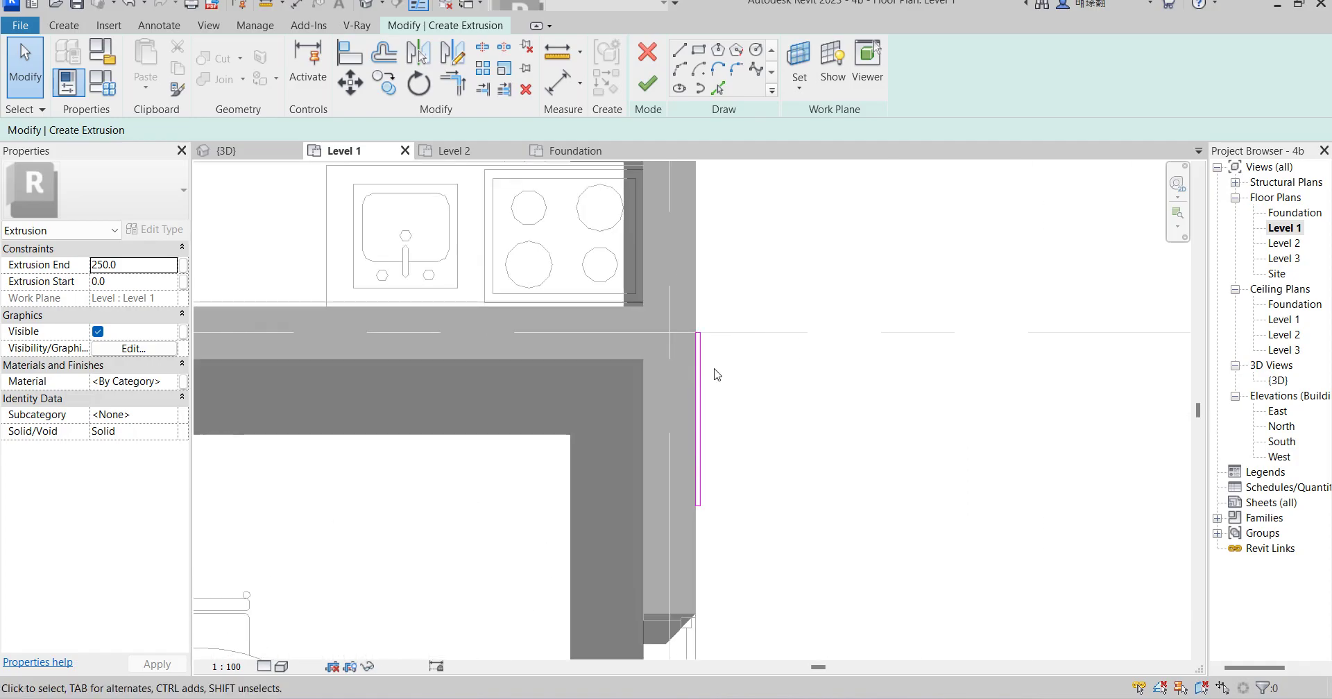
Copy all four lines of the narrow rectangle along the wall face toward grid 5, leaving a gap of about 20 mm
left_click_drag(681, 307, 757, 575)
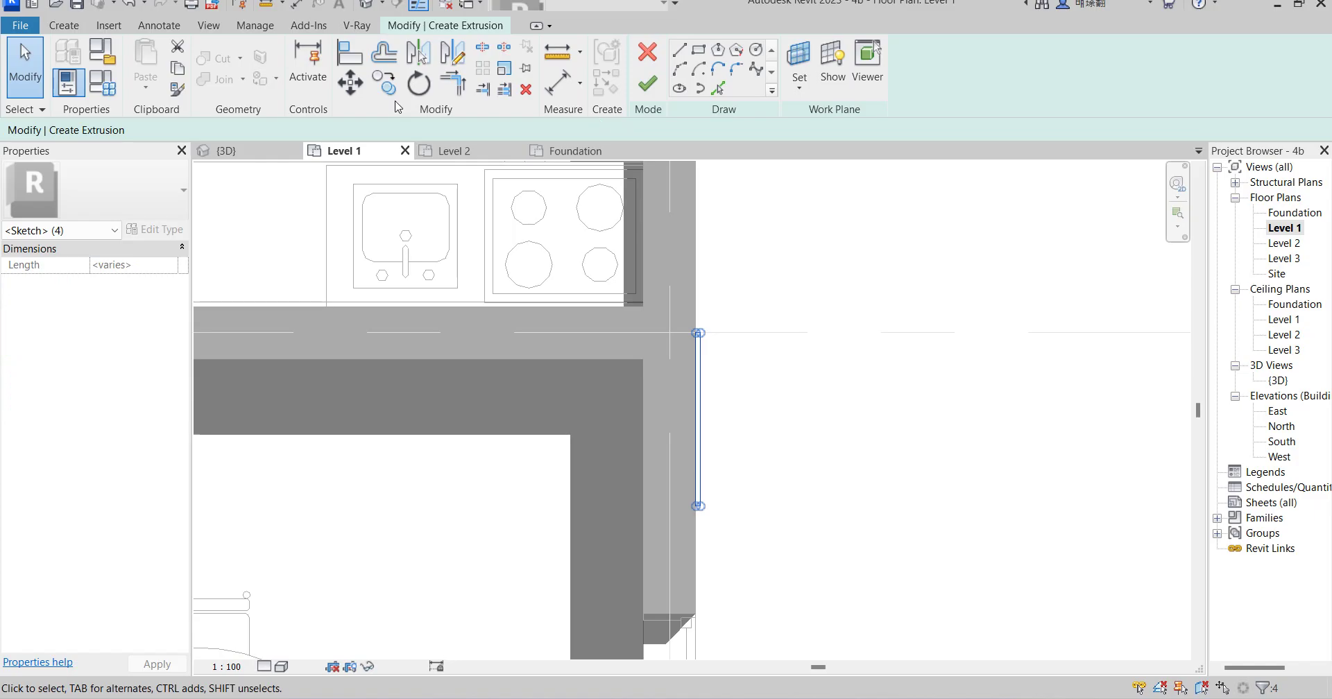
left_click(384, 82)
scroll(693, 288, "up", 4)
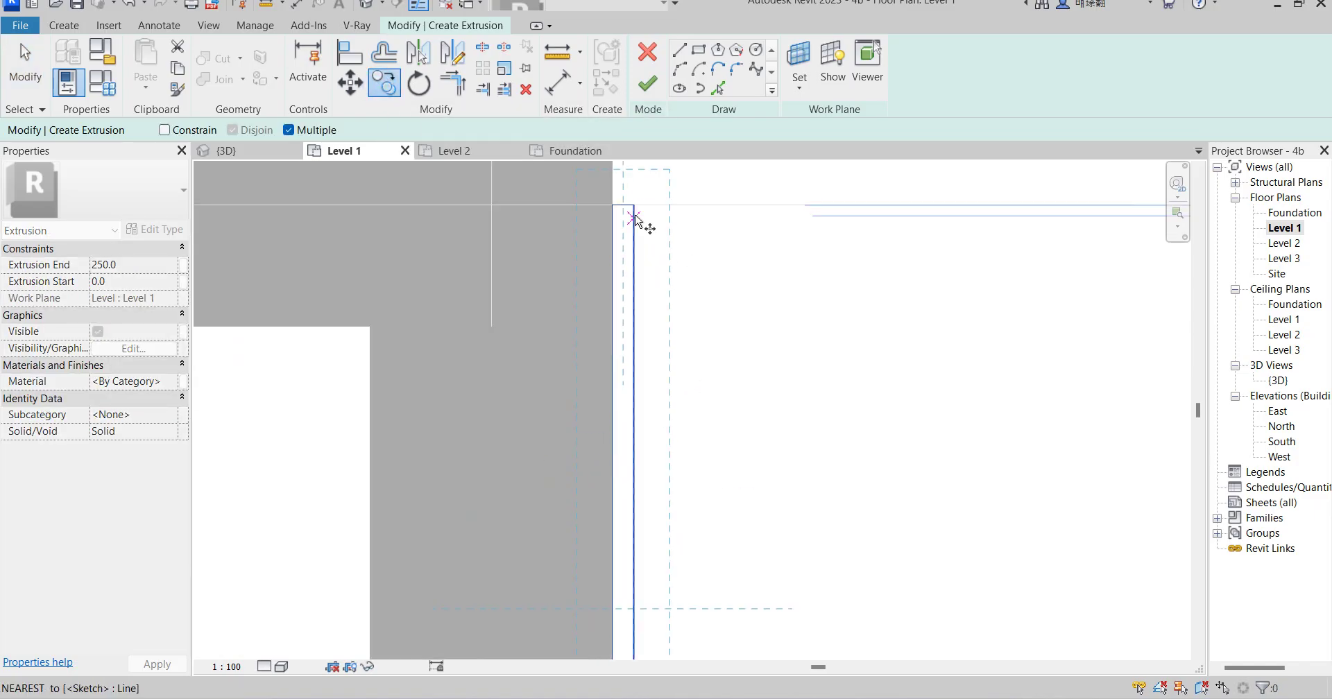
left_click(615, 186)
scroll(634, 190, "down", 3)
left_click(623, 497)
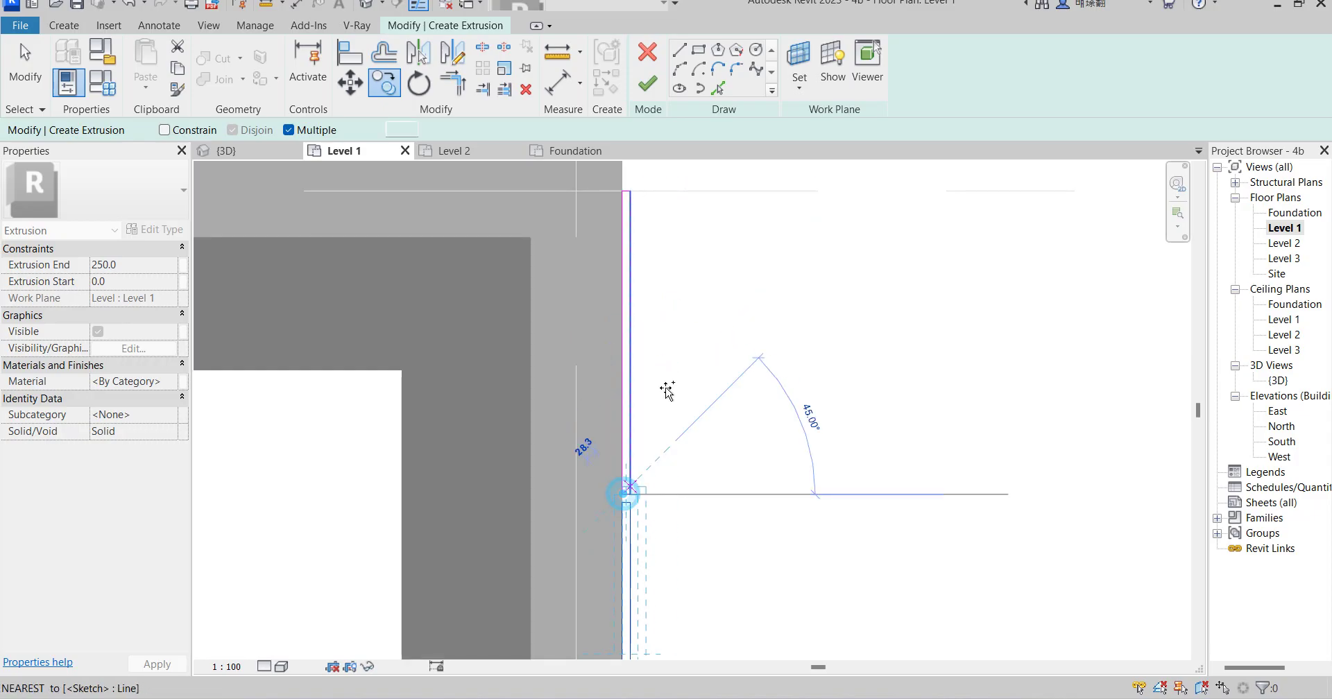
right_click(660, 311)
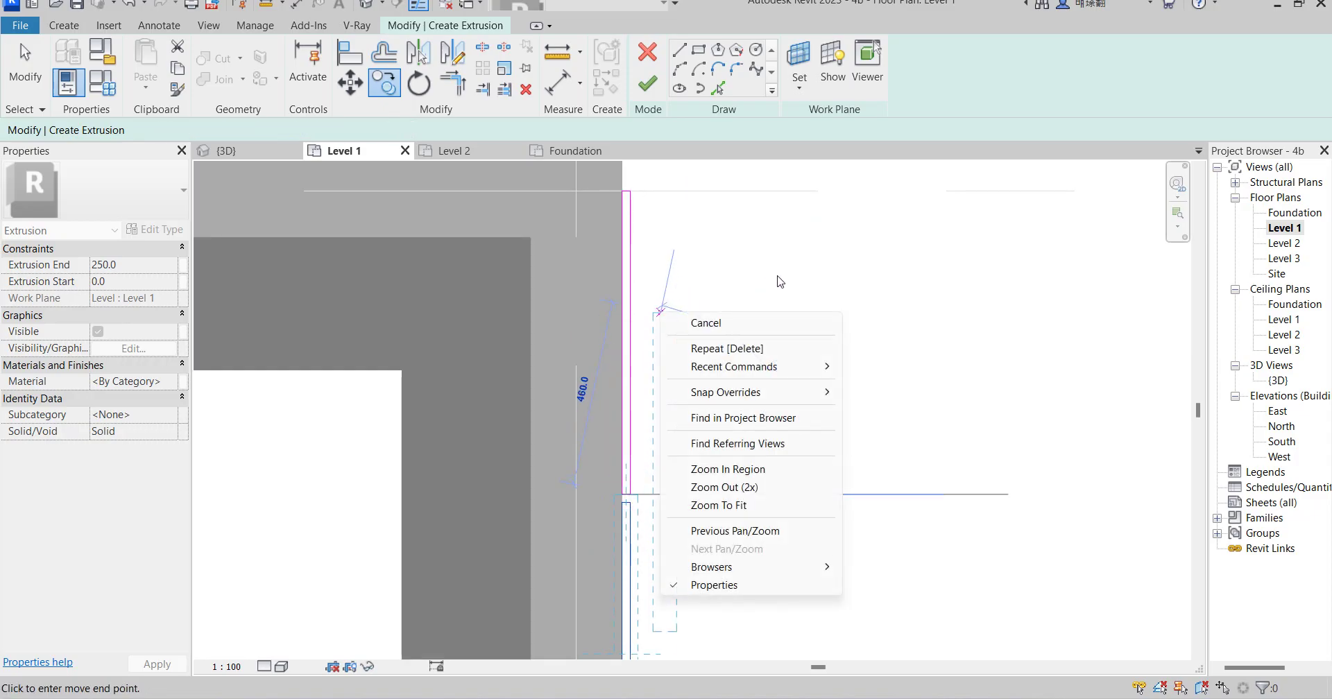
left_click(714, 323)
Copy the second rectangle twice more along the wall beside the dining room windows, keeping gaps of about 20 mm
scroll(717, 280, "down", 5)
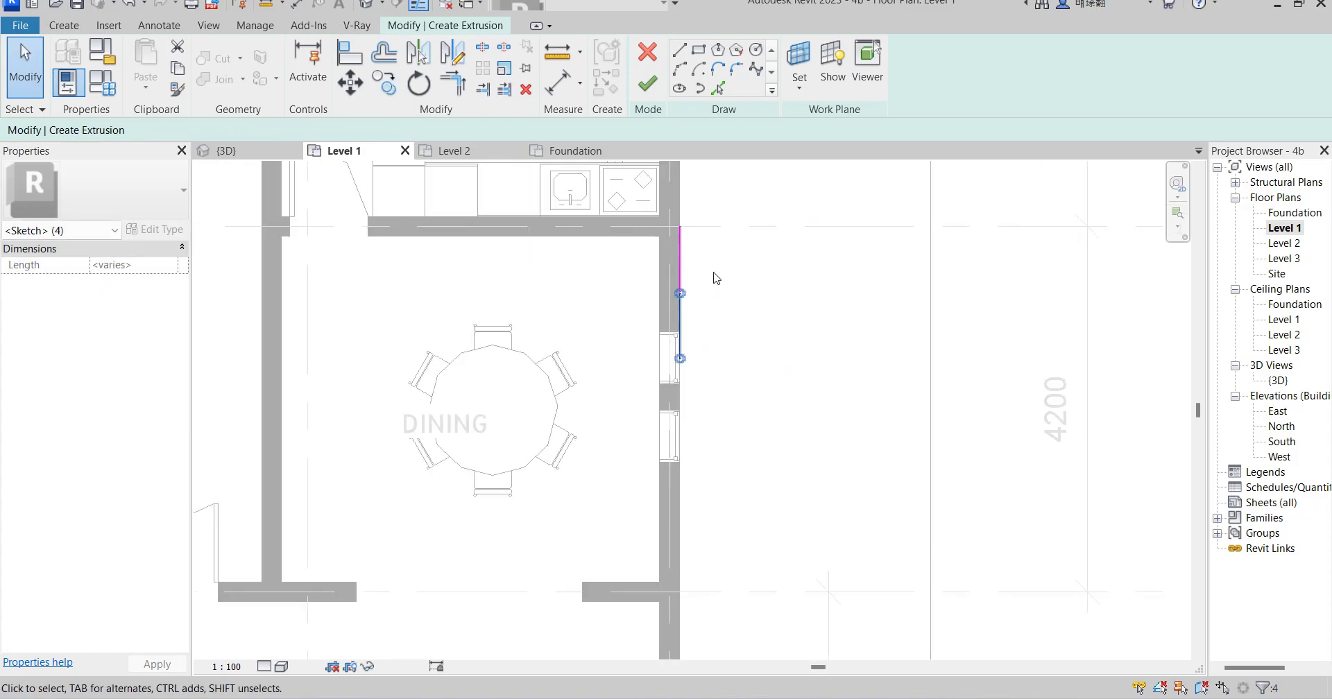
scroll(716, 281, "up", 2)
left_click(387, 85)
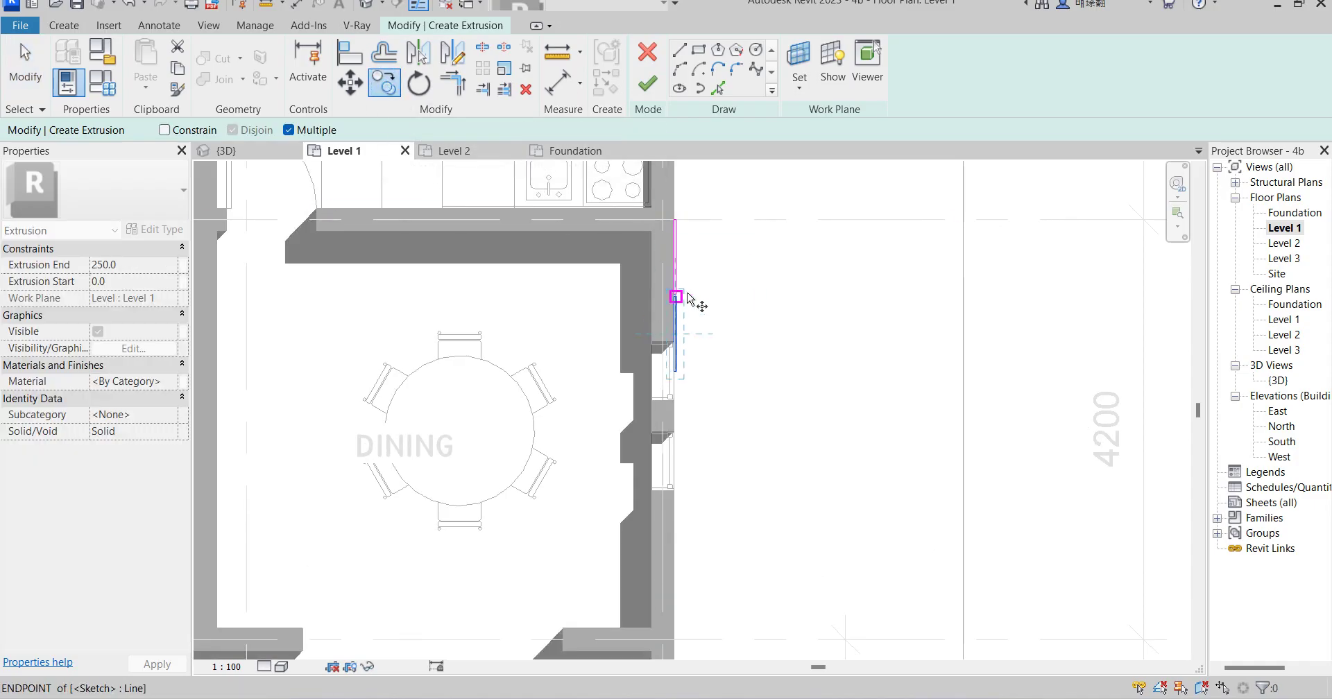
scroll(693, 294, "up", 3)
scroll(648, 287, "down", 3)
scroll(659, 342, "up", 3)
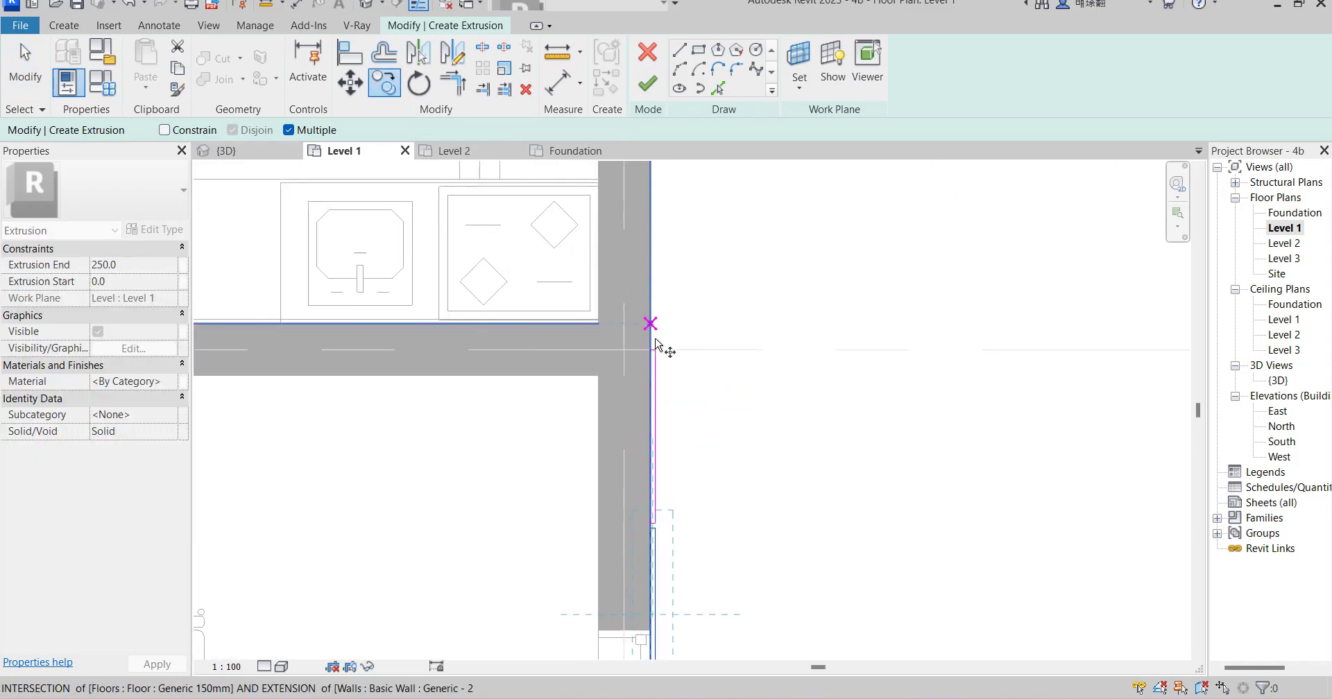
left_click(651, 350)
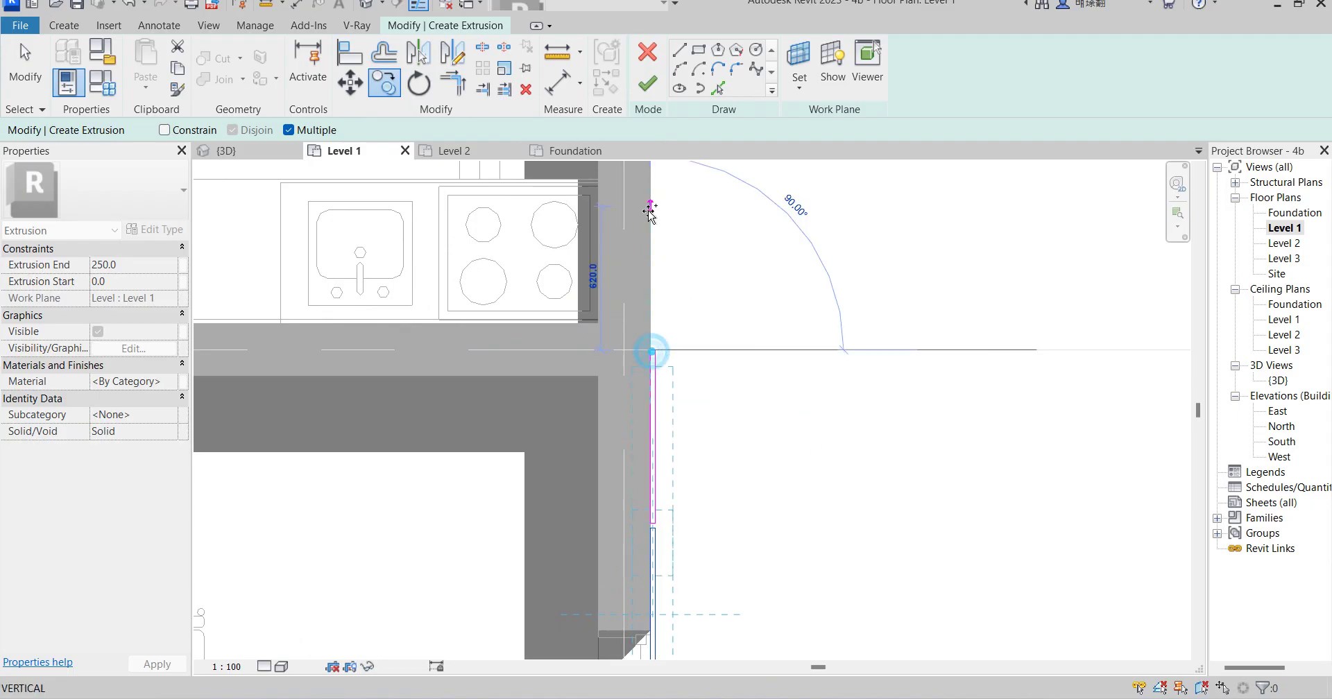
scroll(673, 215, "down", 5)
scroll(670, 219, "up", 5)
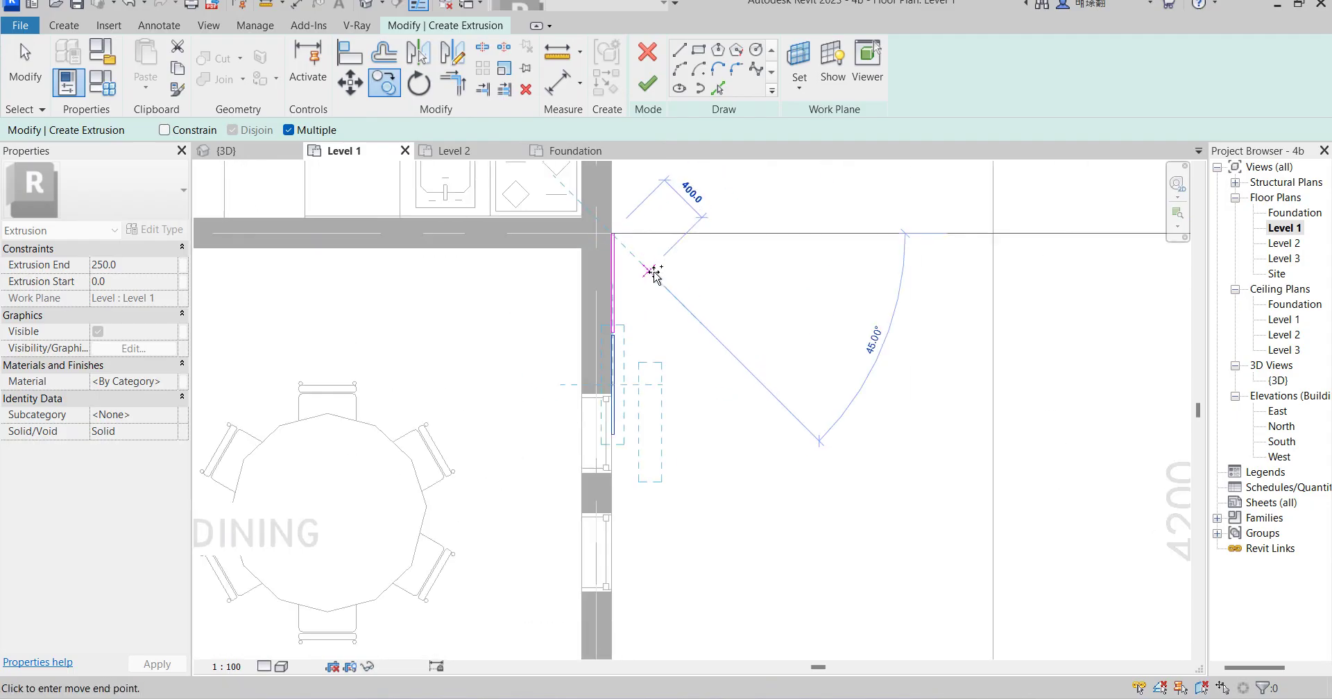
left_click(585, 389)
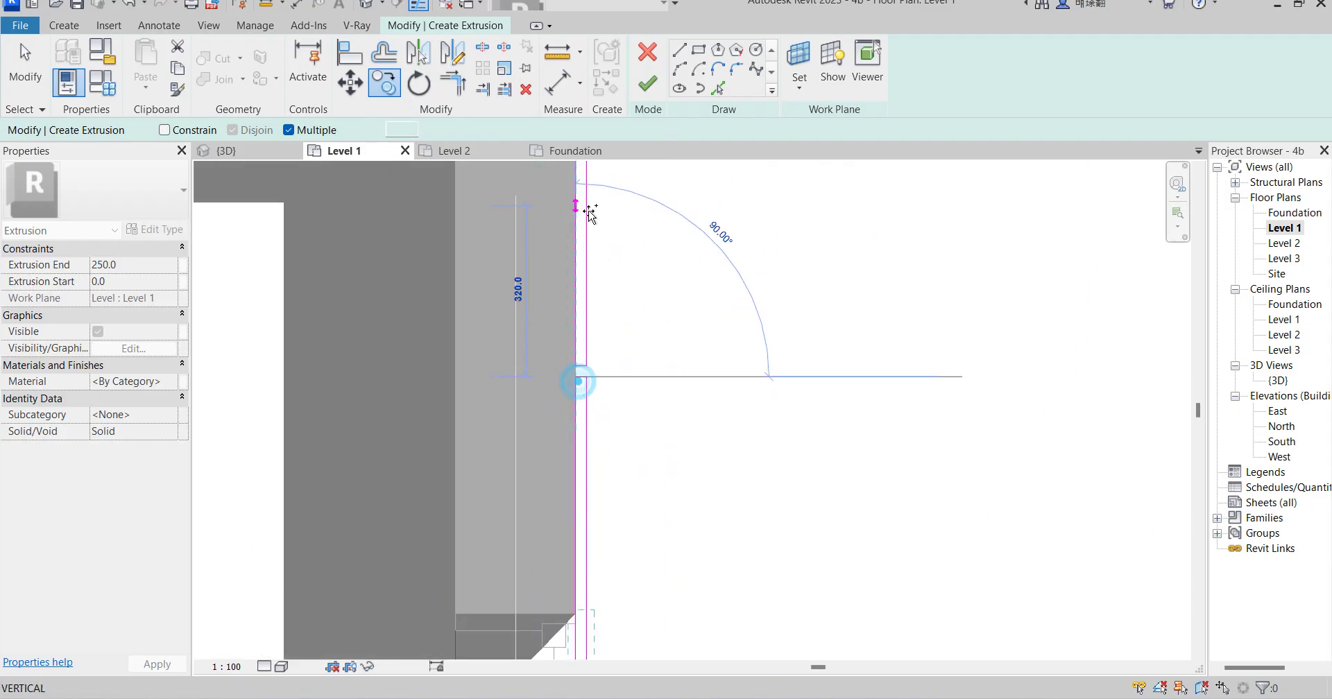
scroll(594, 226, "down", 4)
scroll(589, 424, "up", 3)
left_click(593, 421)
Place one more rectangle copy across grid 5 and another 750 mm back toward grid 4, and end the copying
scroll(552, 226, "down", 3)
scroll(566, 458, "up", 5)
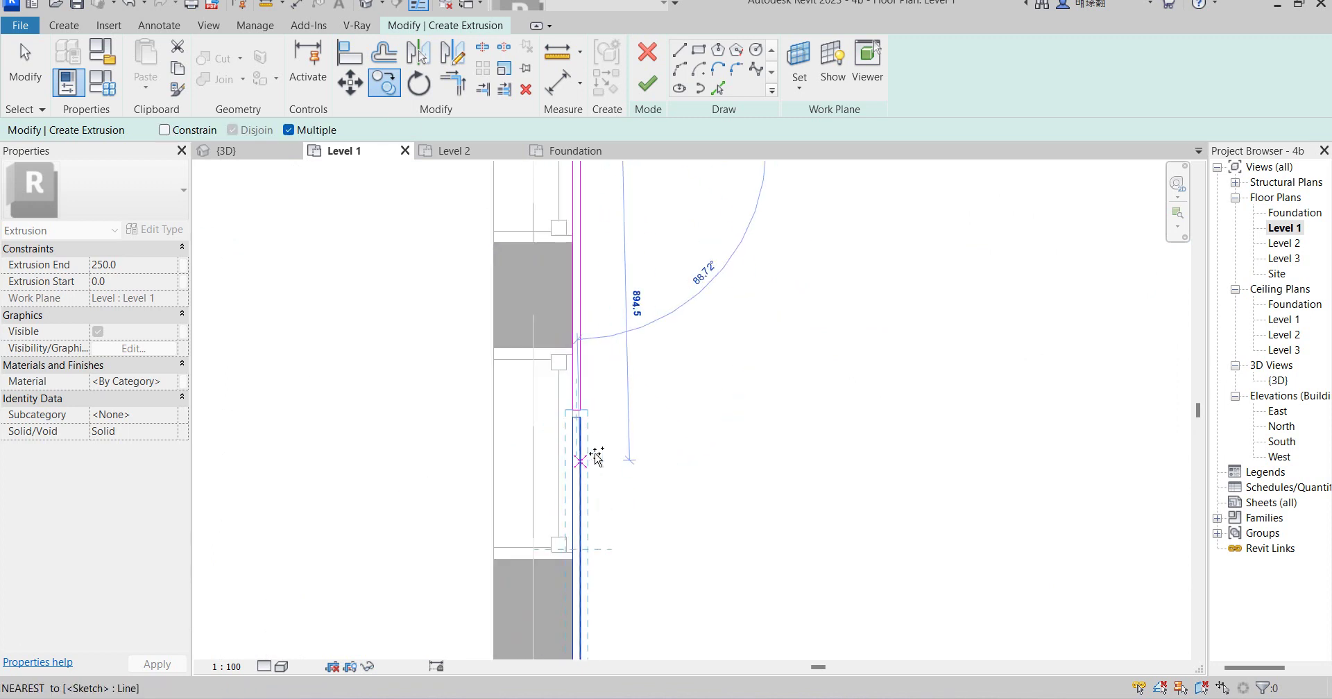
scroll(581, 219, "down", 3)
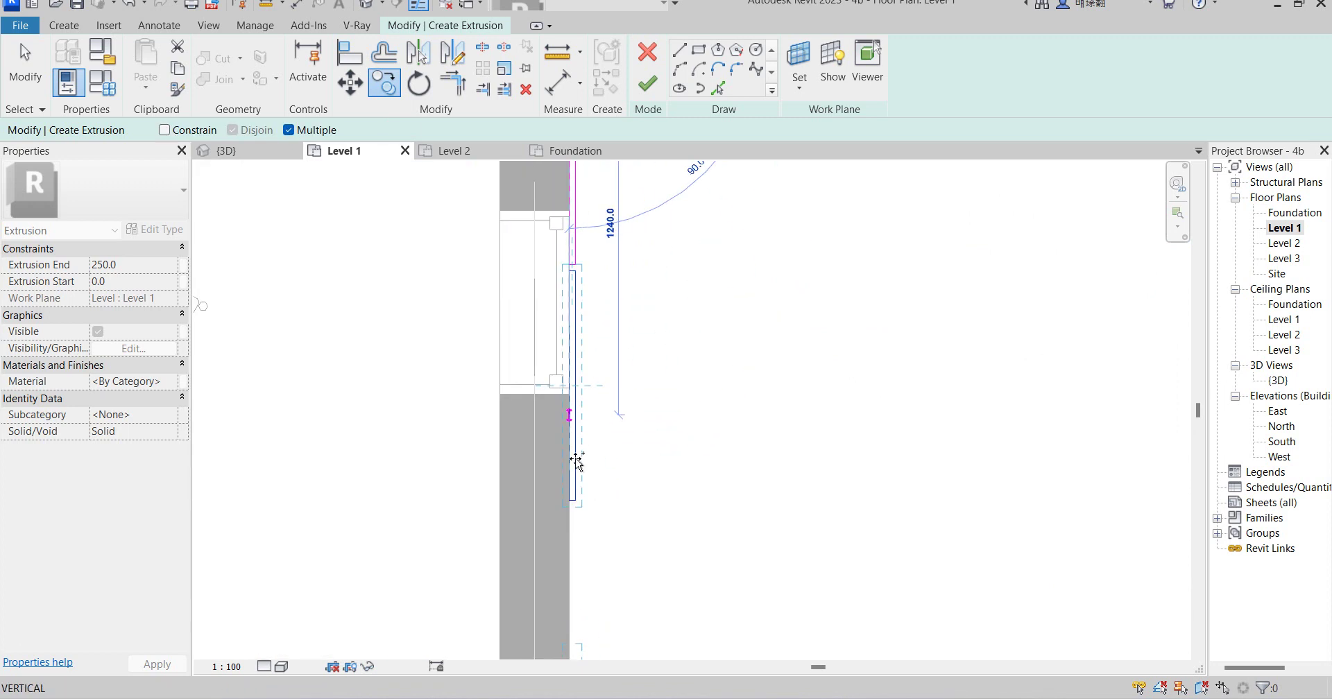
left_click(574, 511)
scroll(590, 416, "down", 4)
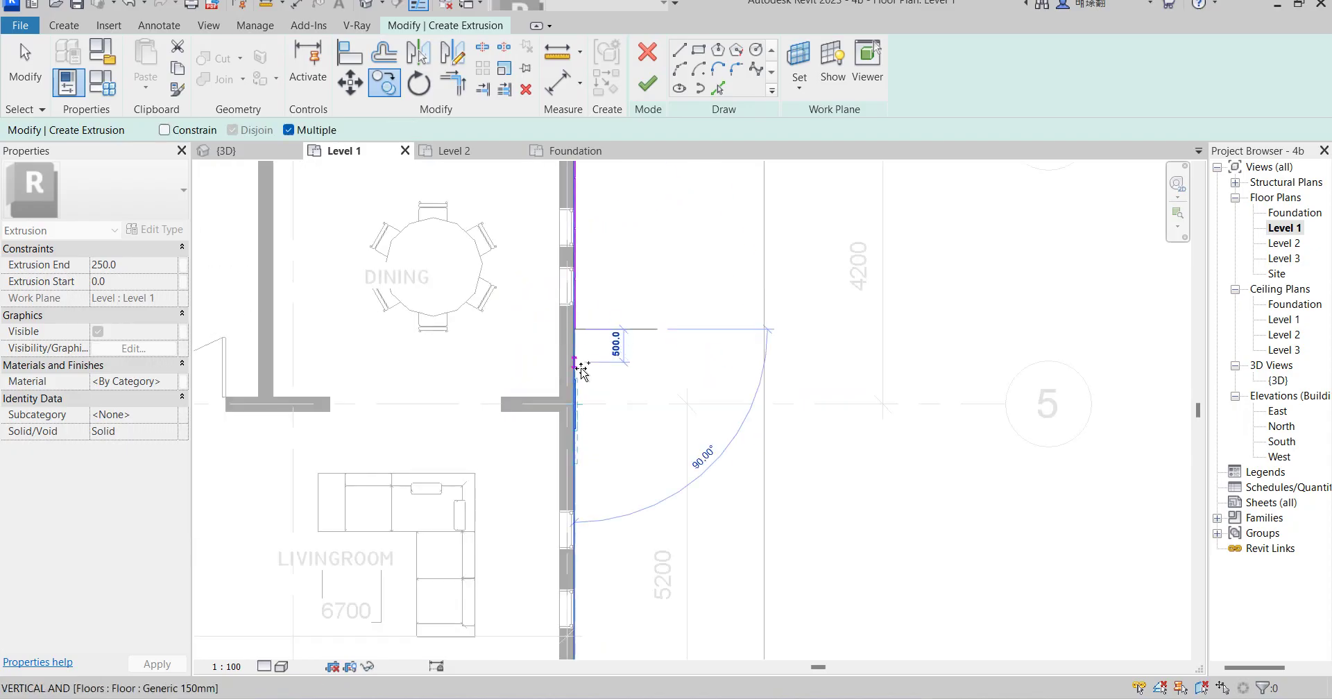
scroll(611, 365, "up", 3)
scroll(583, 282, "up", 4)
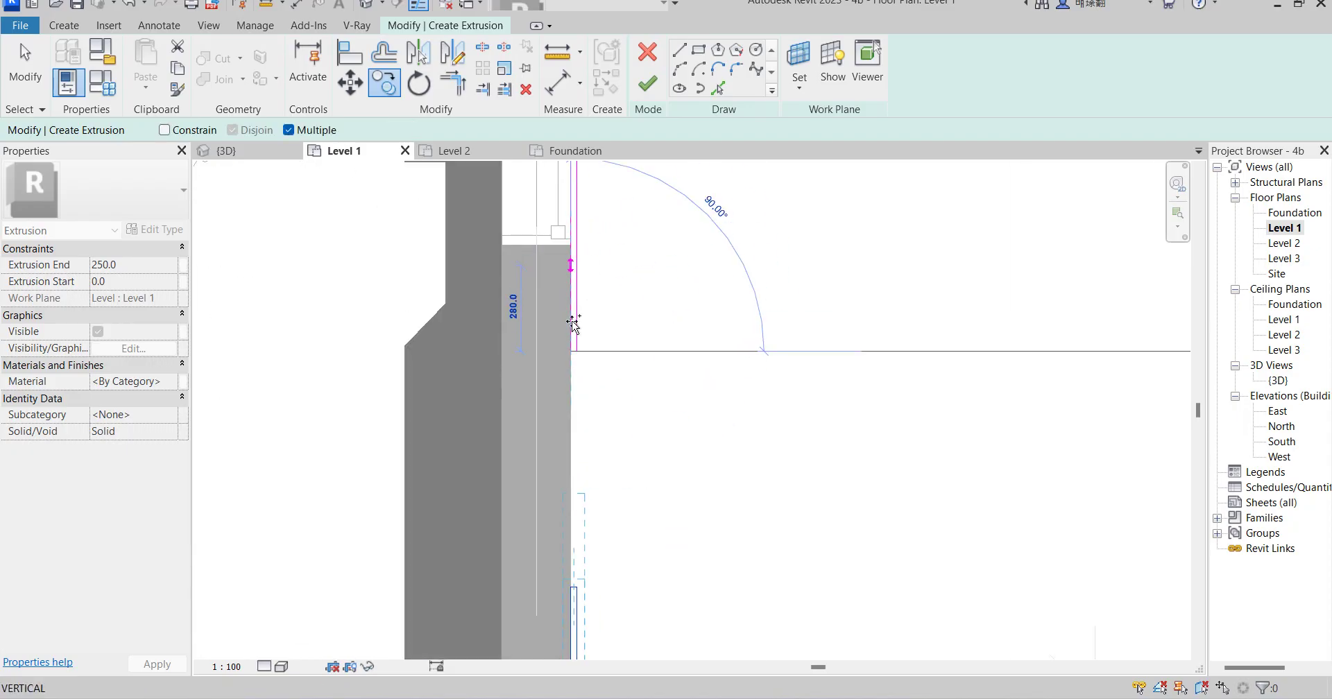
scroll(593, 262, "down", 3)
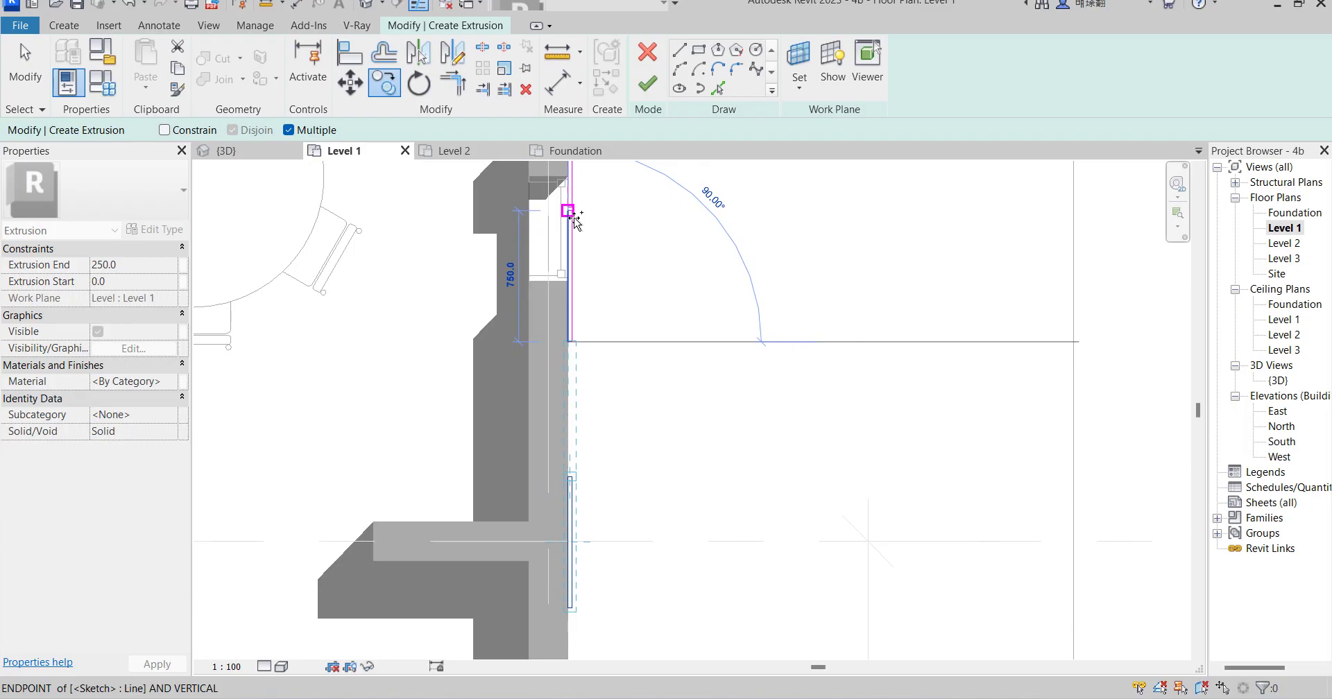
left_click(572, 216)
scroll(687, 320, "up", 3)
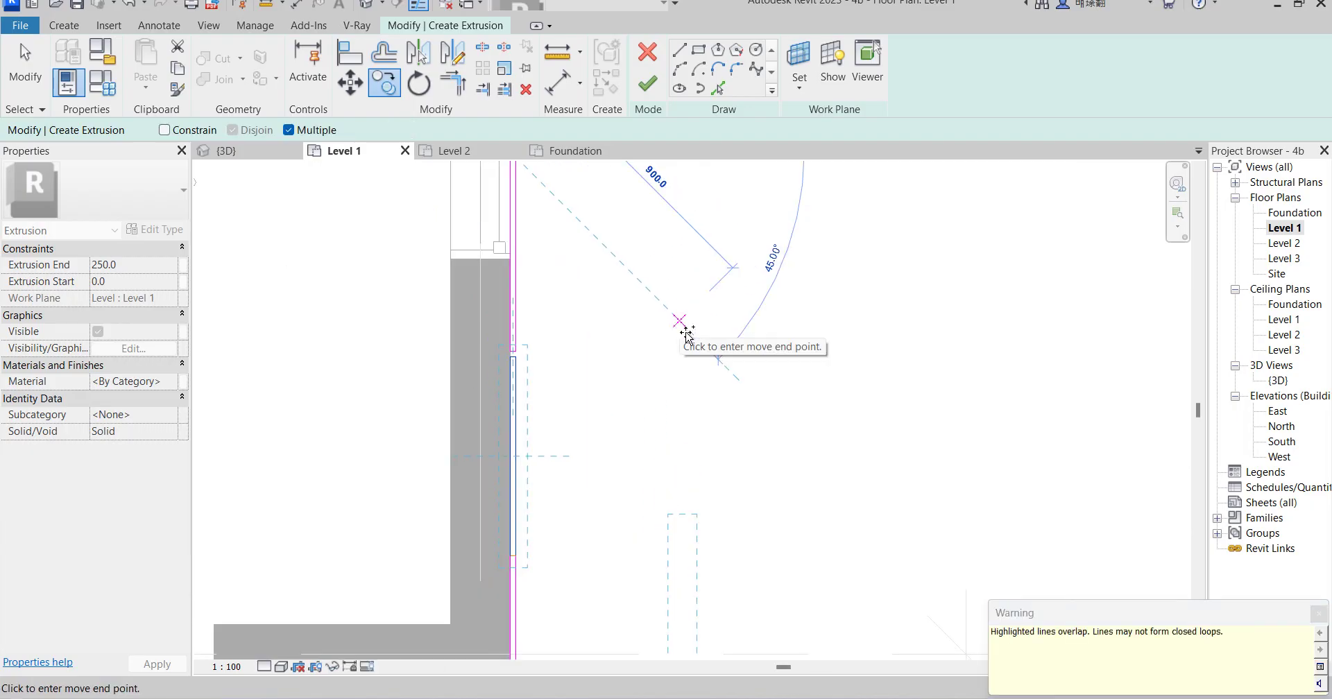
scroll(637, 291, "down", 3)
scroll(648, 395, "up", 2)
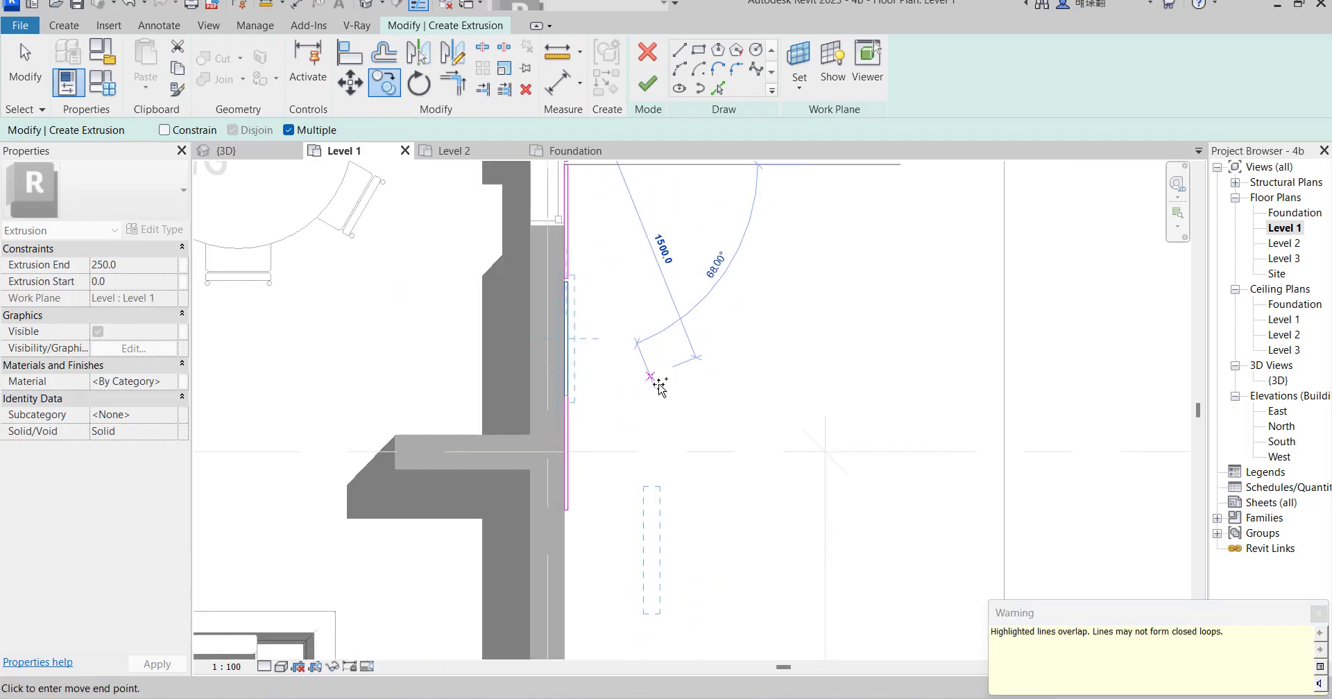
key("Escape")
Delete the long edges and leftover end line of the rectangle crossing grid 5, keeping the closed rectangle before it
scroll(564, 399, "up", 3)
left_click(552, 383)
scroll(585, 415, "up", 2)
scroll(576, 403, "up", 1)
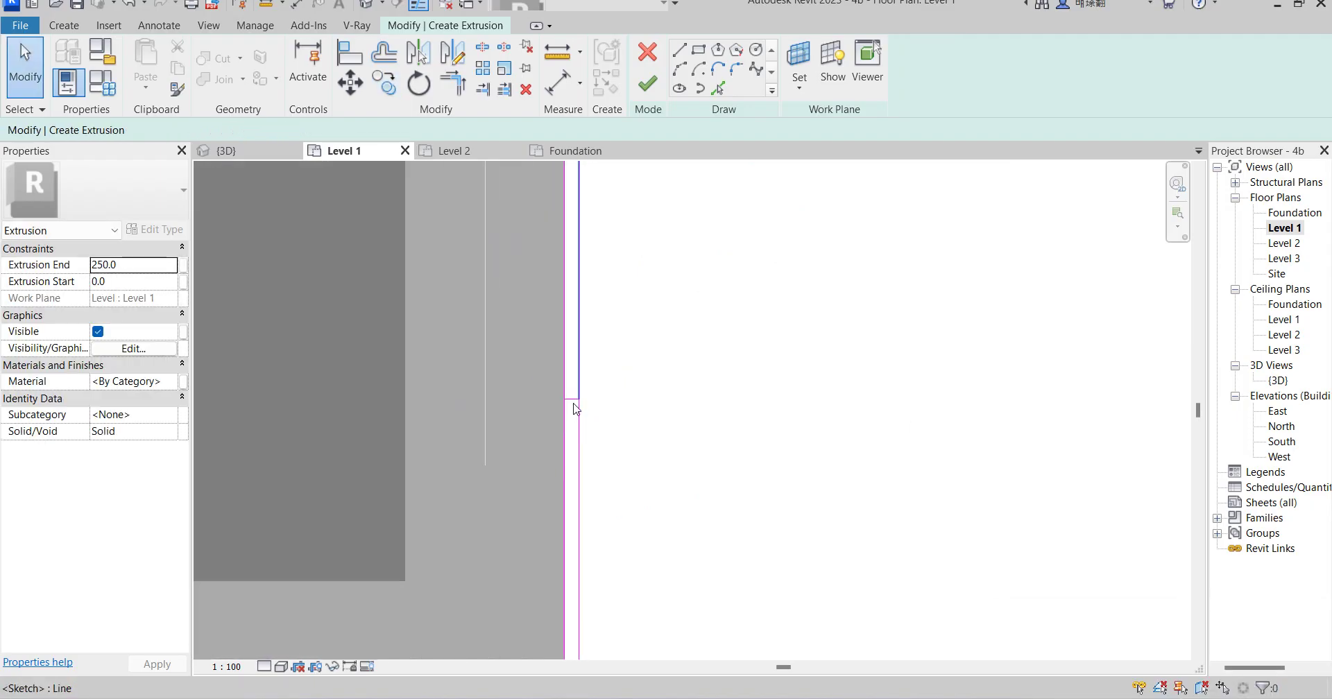
left_click(573, 404)
left_click(627, 398)
left_click_drag(625, 461, 528, 443)
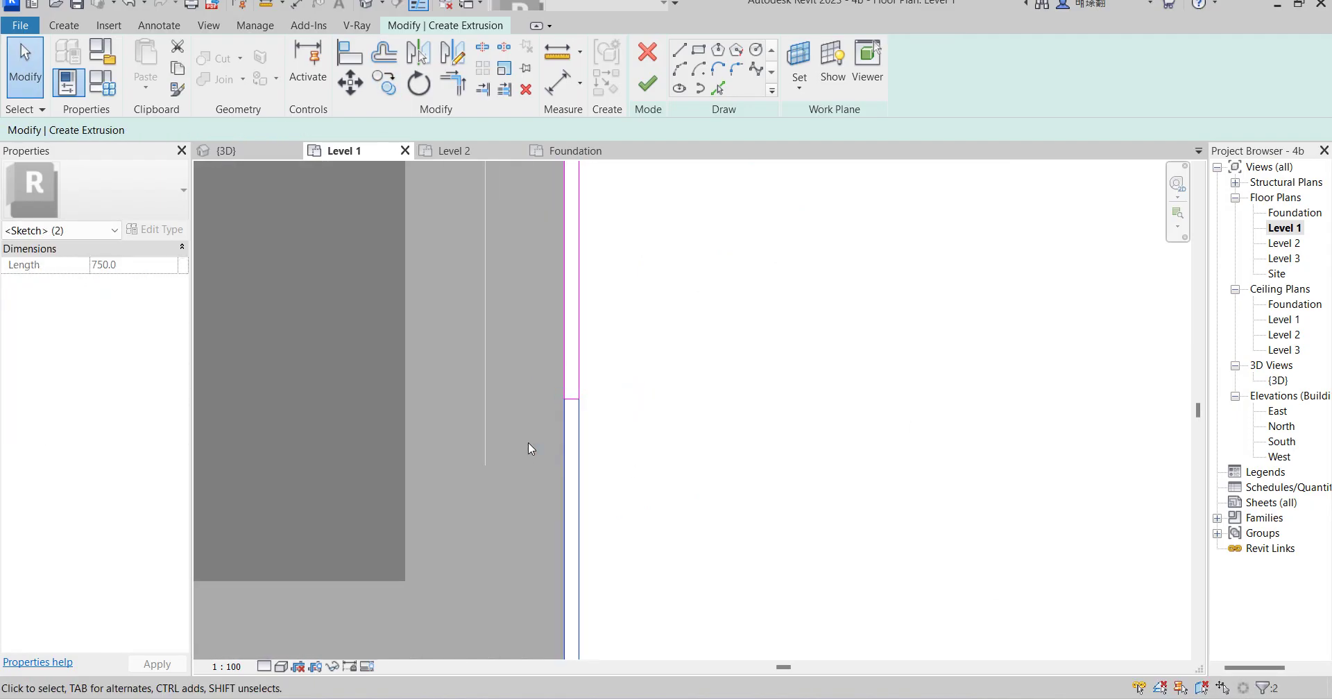
key("Delete")
left_click(568, 398)
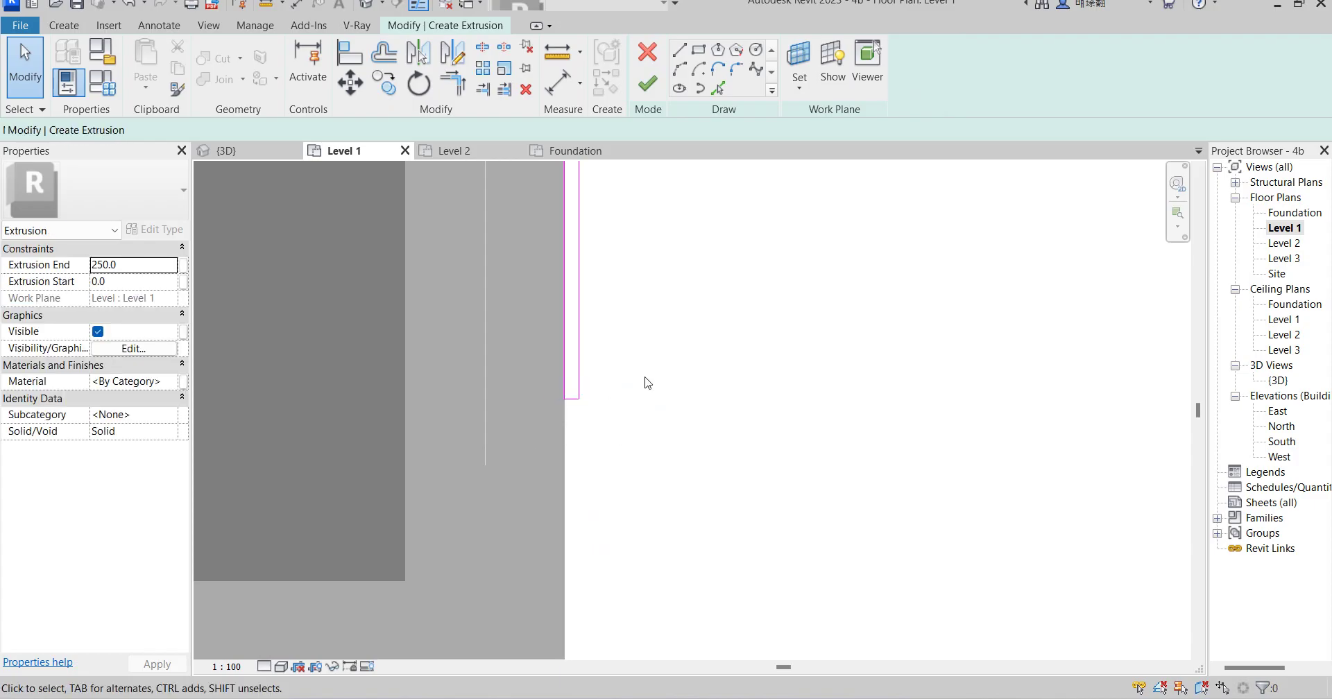
left_click(646, 384)
scroll(645, 384, "down", 6)
scroll(627, 471, "up", 2)
left_click_drag(588, 449, 685, 519)
key("Delete")
Copy the rectangle just before grid 5 along the wall, placing two copies across and past the grid with about 20 mm gaps
scroll(604, 422, "down", 3)
scroll(601, 326, "up", 2)
scroll(601, 326, "up", 2)
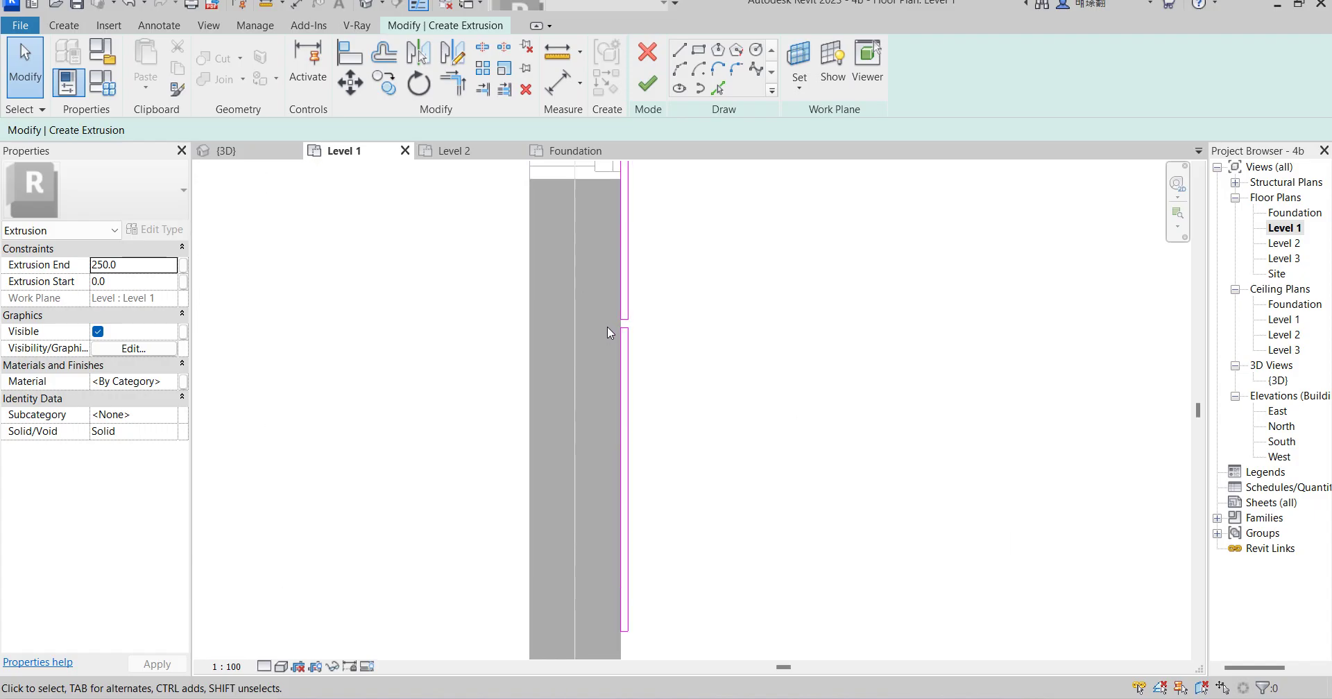
mouse_move(607, 325)
left_mouse_down()
mouse_move(664, 426)
mouse_move(690, 652)
left_mouse_up()
left_click(385, 84)
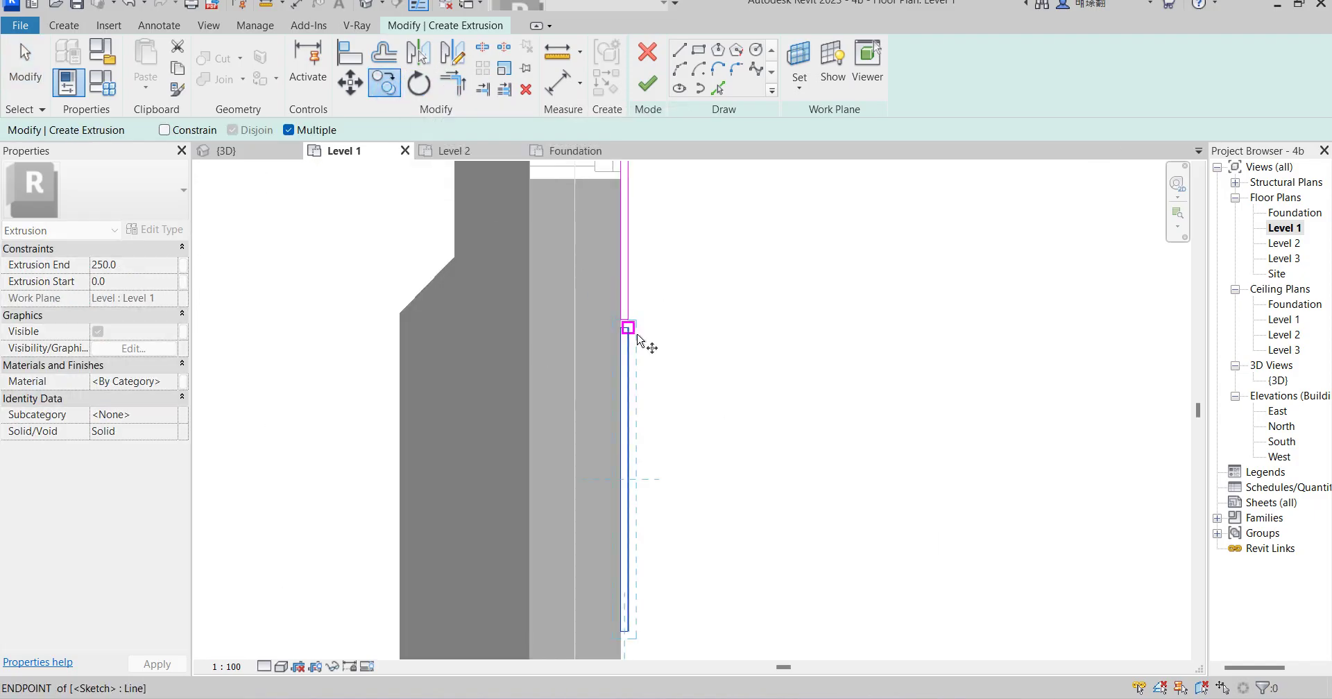
scroll(638, 336, "up", 2)
left_click(621, 305)
scroll(628, 278, "down", 2)
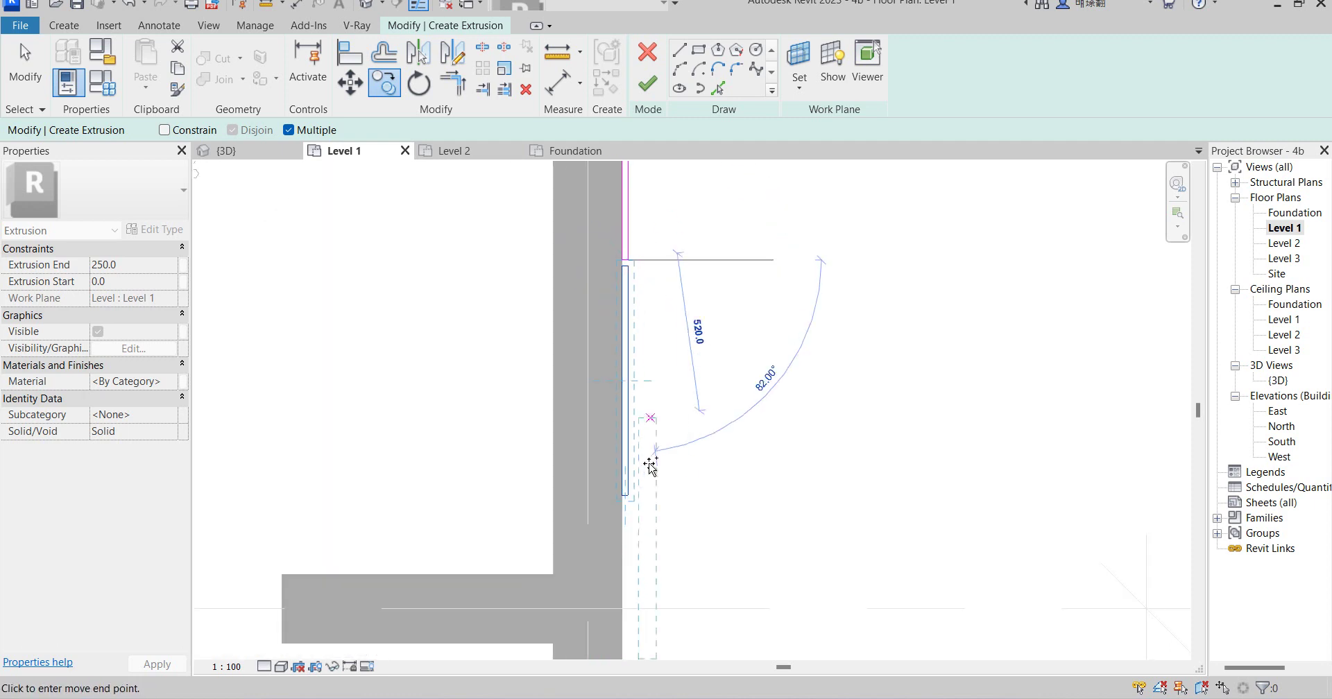
scroll(604, 250, "down", 4)
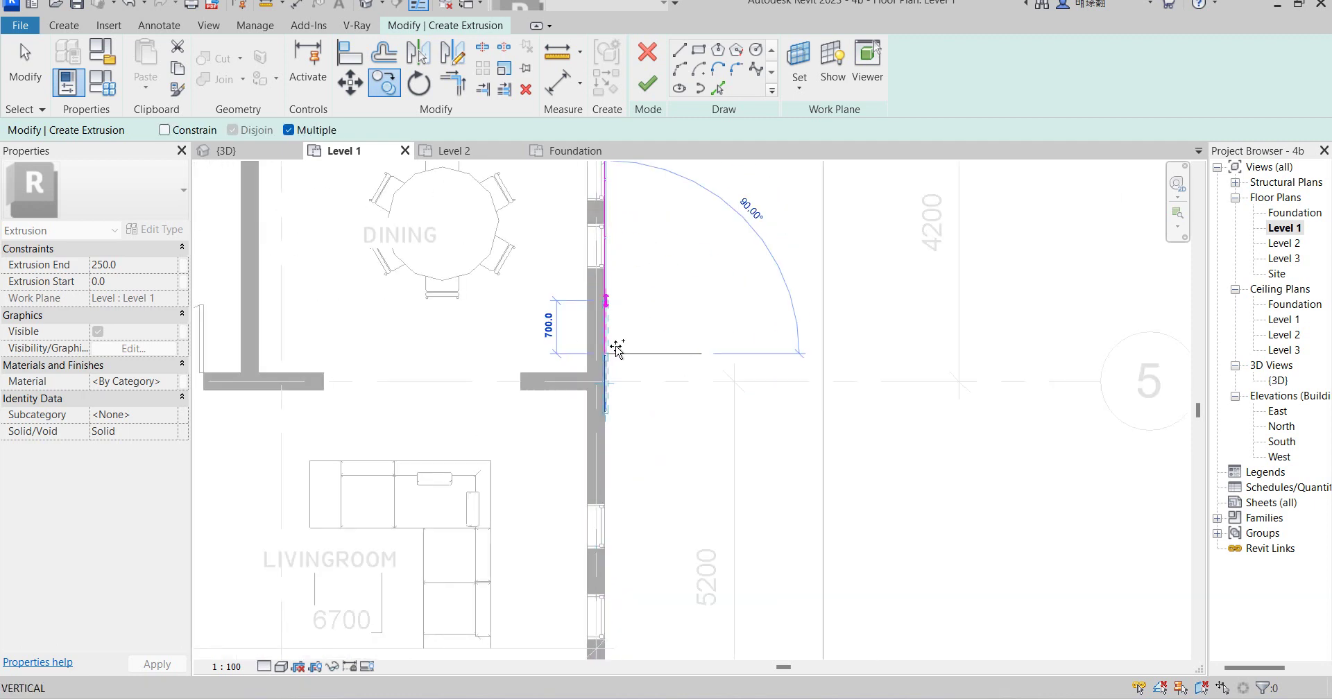
scroll(624, 438, "up", 2)
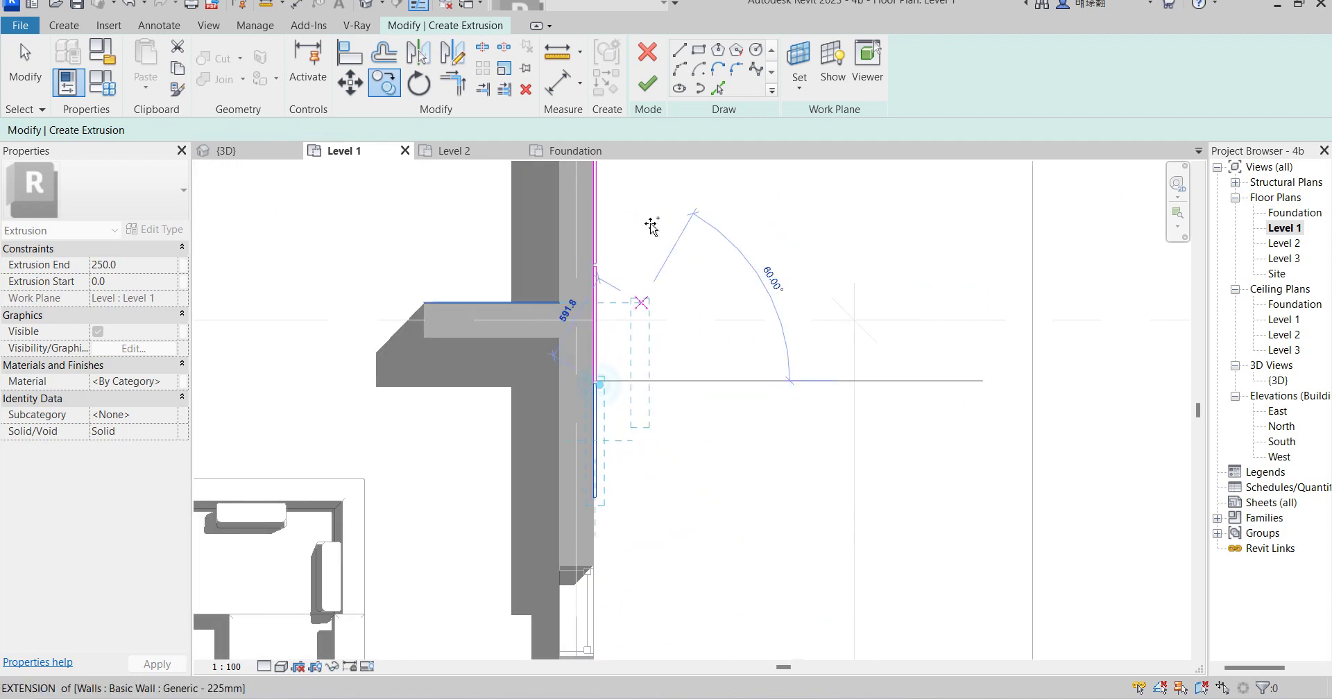
Place four more copies of the panel rectangle at 770 mm spacing along the outer wall beside the living room windows
scroll(666, 367, "down", 3)
scroll(636, 340, "up", 1)
scroll(636, 340, "up", 1)
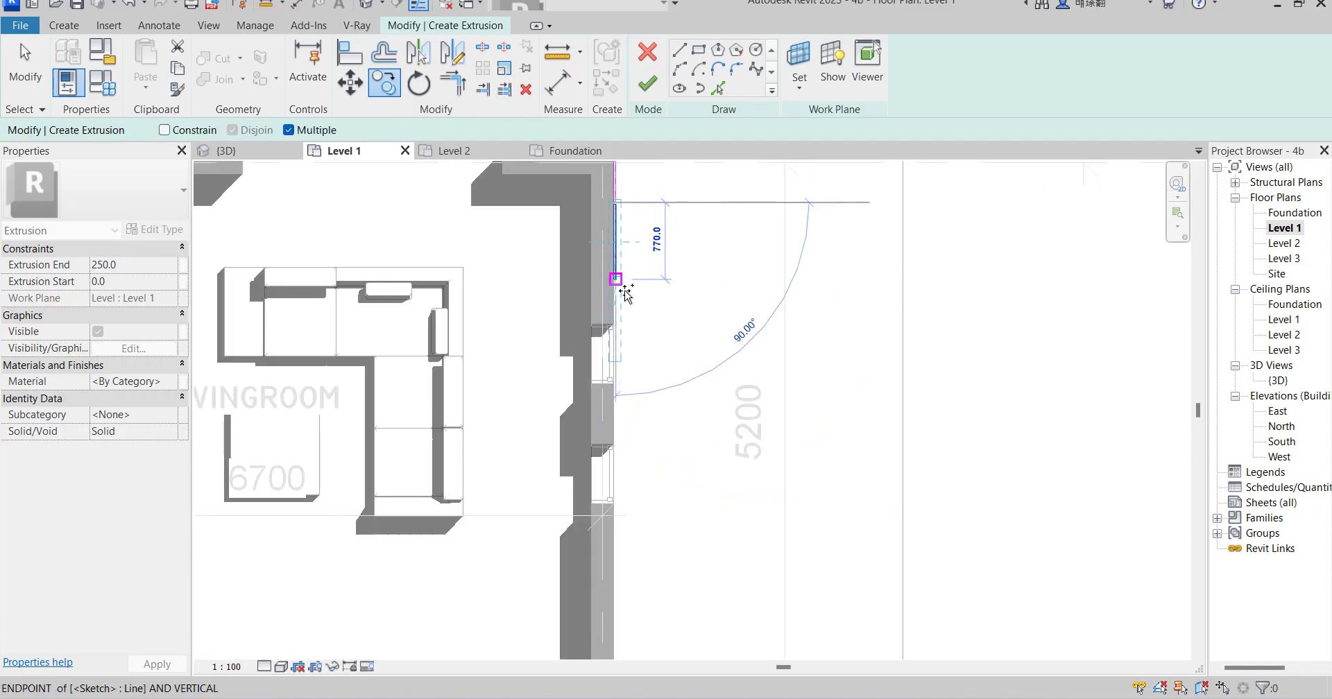
left_click(624, 289)
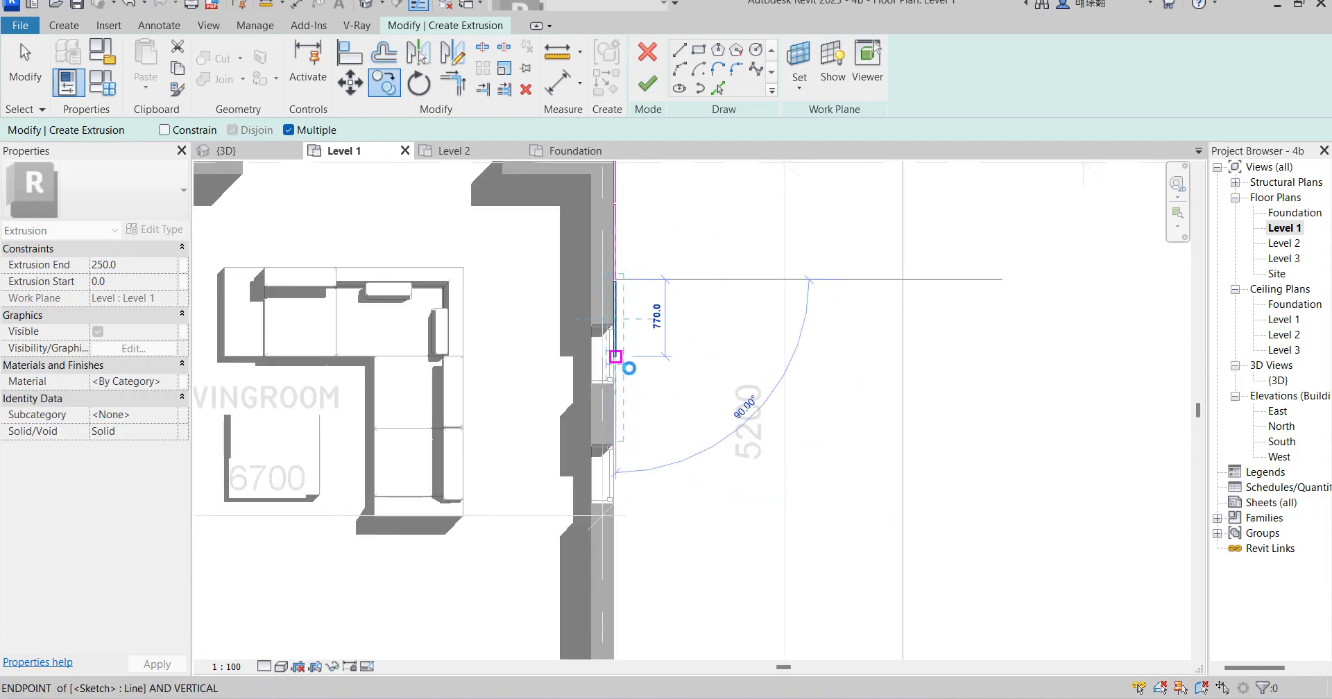
left_click(626, 367)
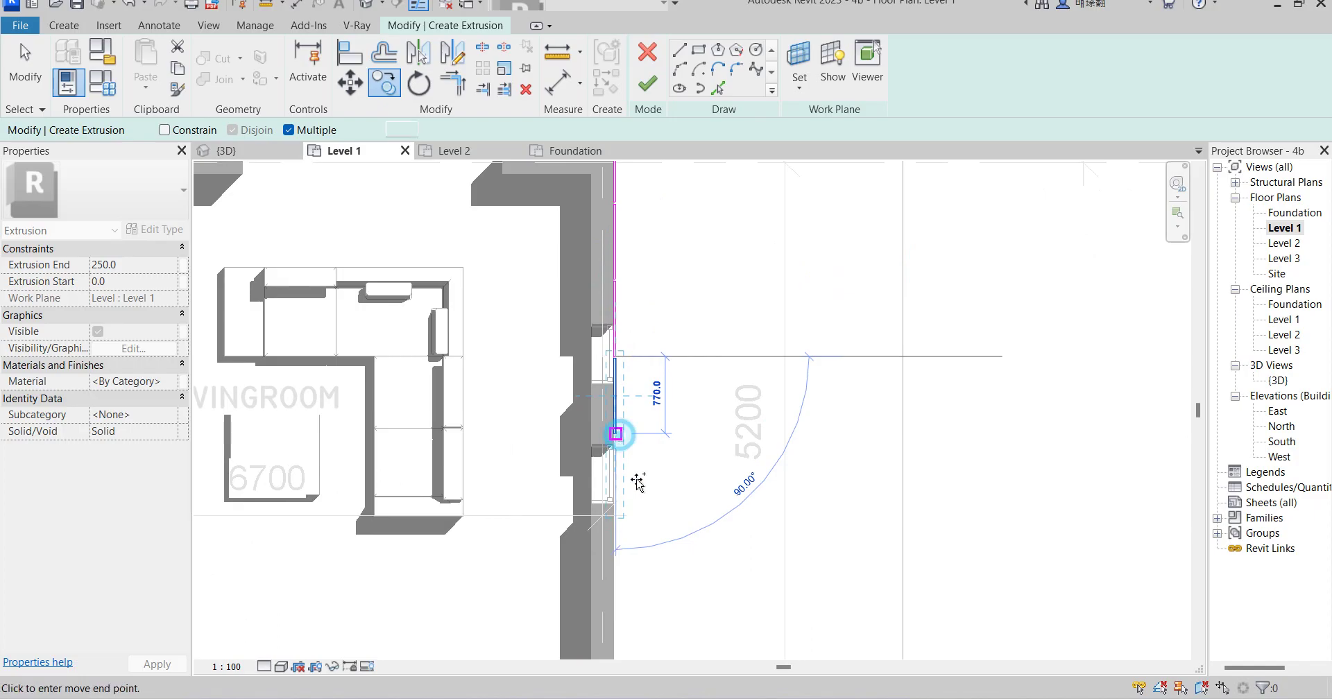
left_click(622, 437)
left_click(620, 512)
Place two further rectangle copies at 770 mm spacing, running past the living room's end wall onto the terrace side
scroll(615, 341, "down", 3)
scroll(632, 506, "up", 3)
left_click(616, 419)
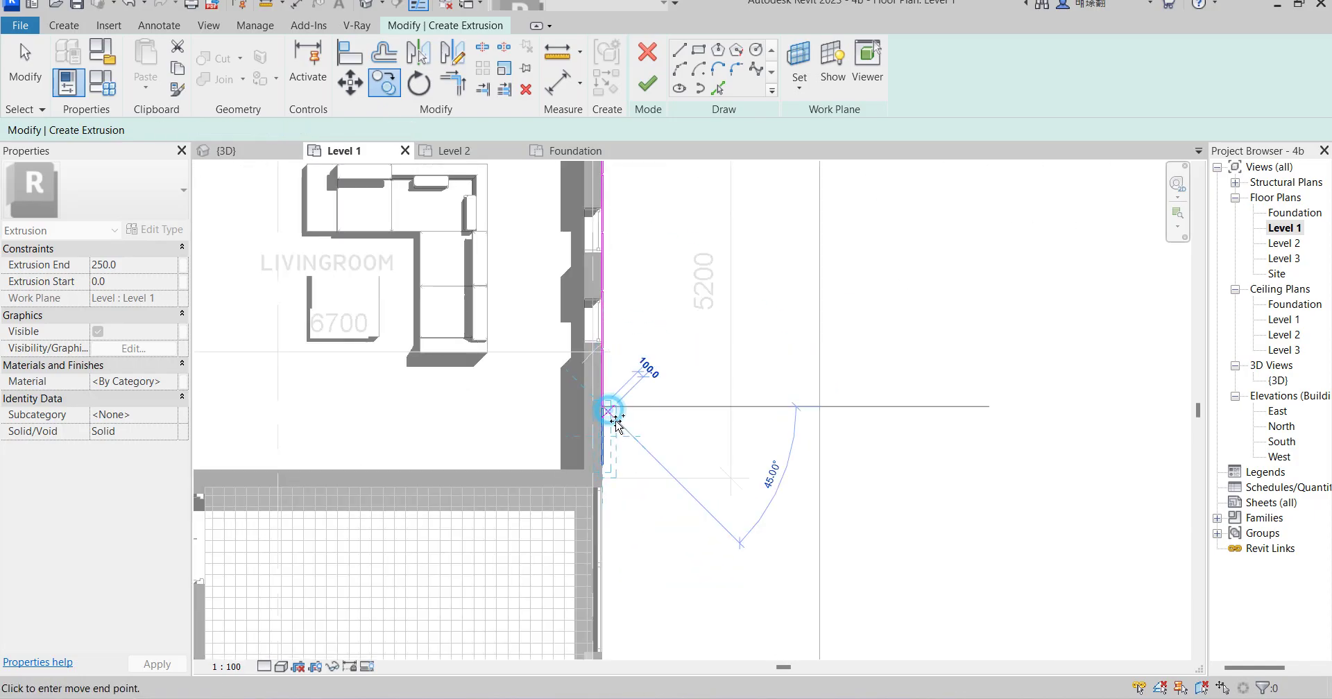
scroll(622, 352, "down", 4)
scroll(619, 456, "up", 3)
left_click(618, 347)
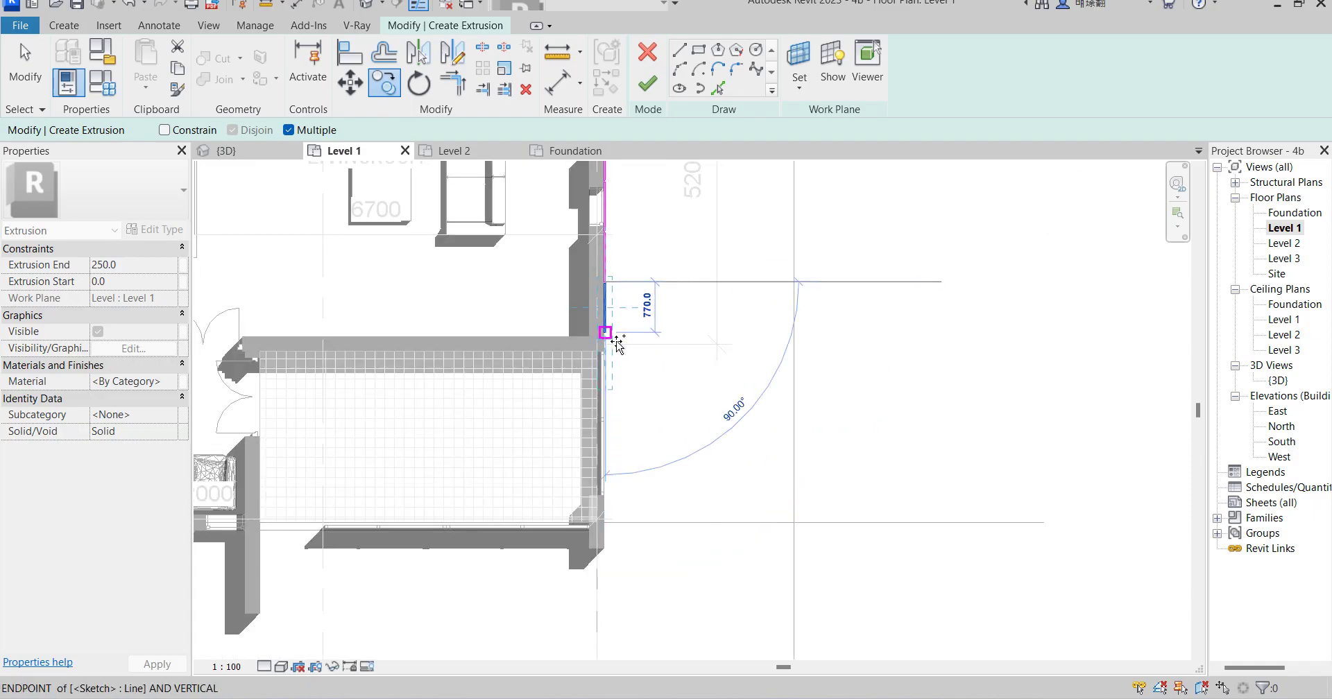
right_click(614, 422)
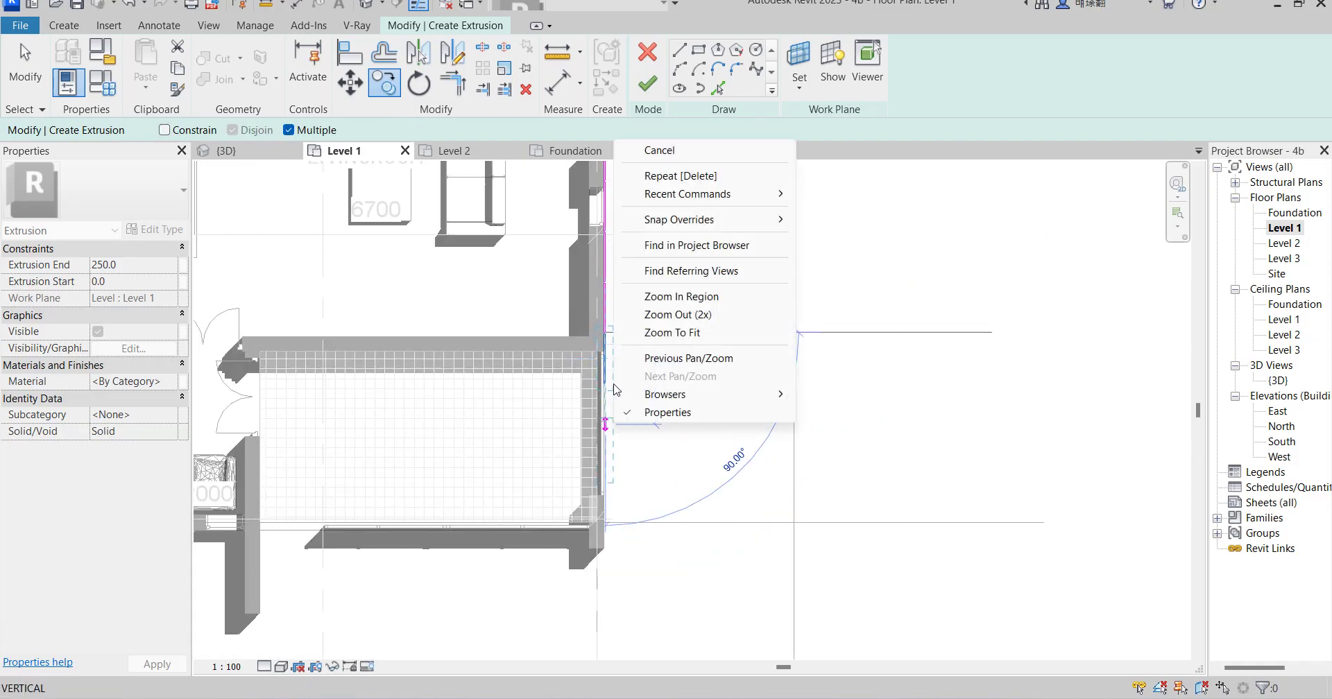
left_click(605, 178)
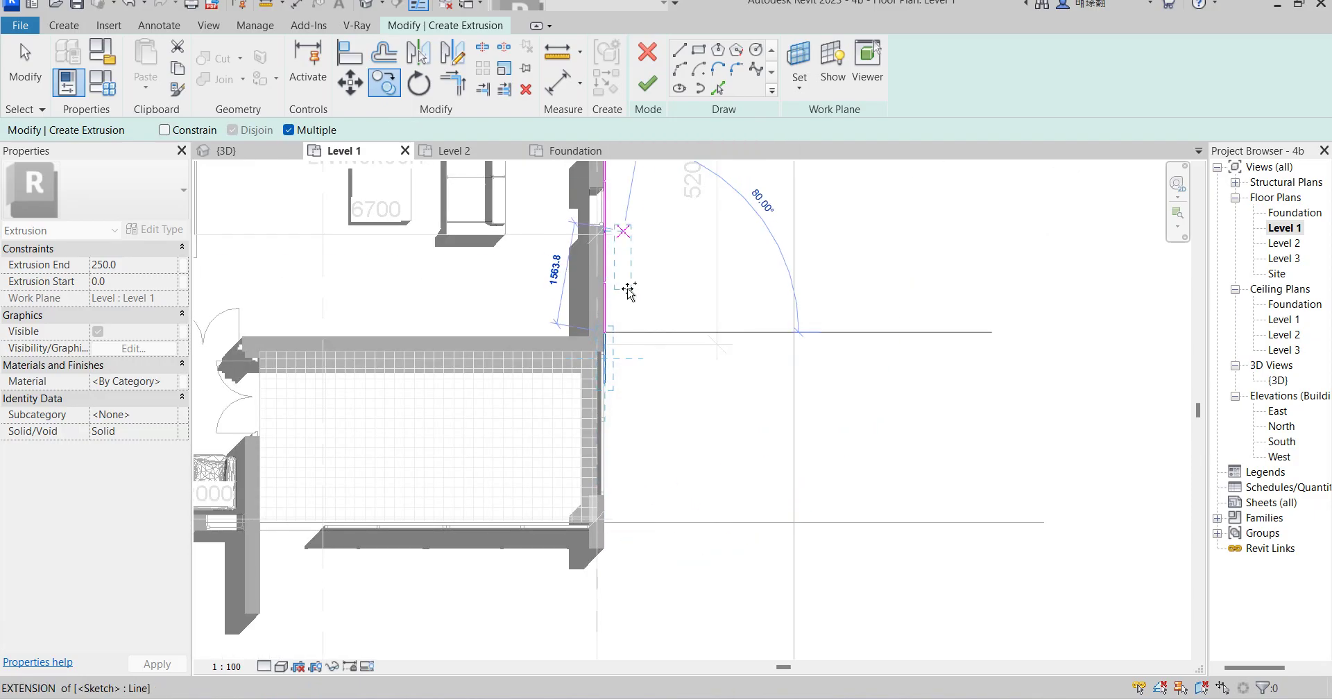
scroll(617, 401, "up", 4)
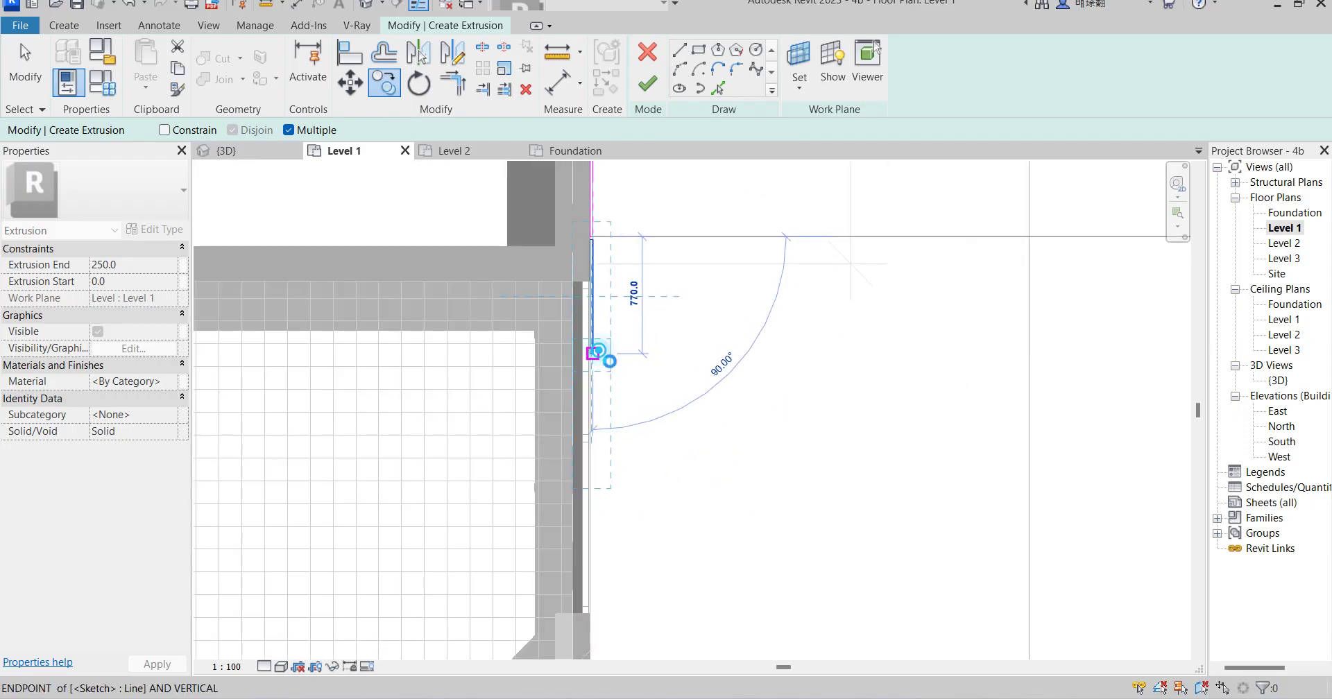
Place the last rectangle copies along the terrace side past the building's corner column, and end the copying
left_click(595, 352)
scroll(608, 486, "up", 2)
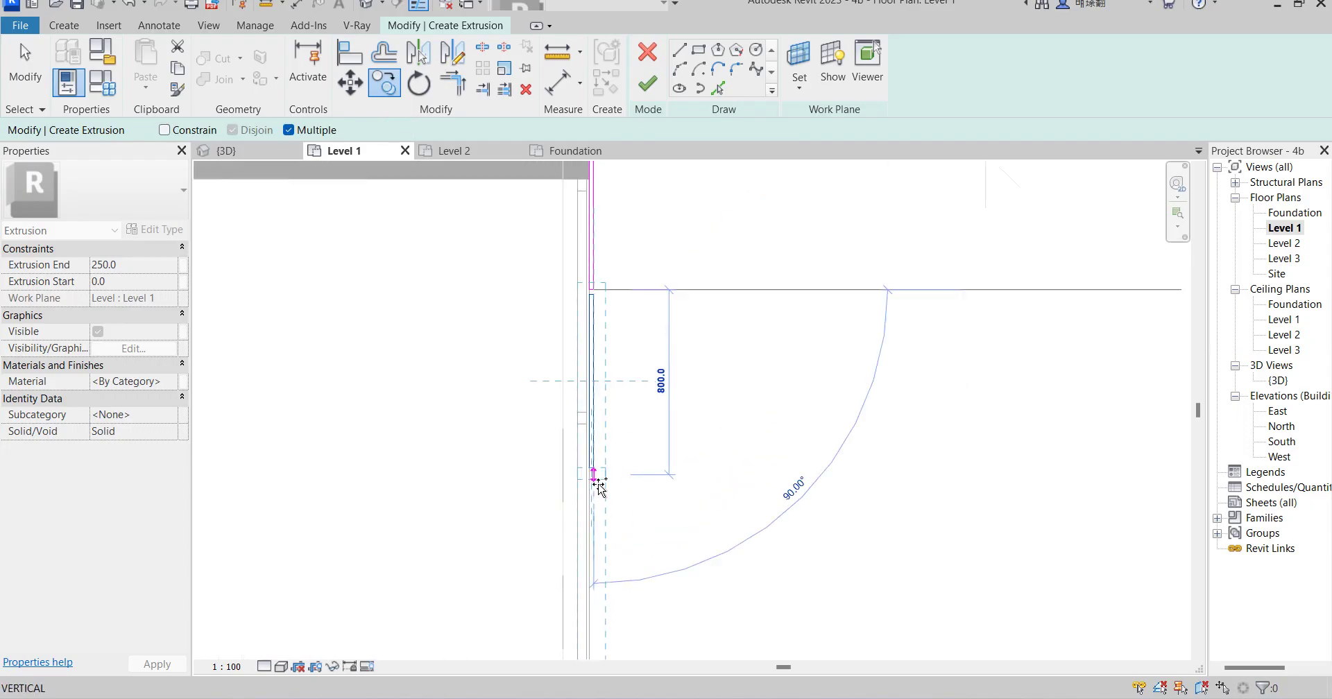
scroll(595, 310, "up", 5)
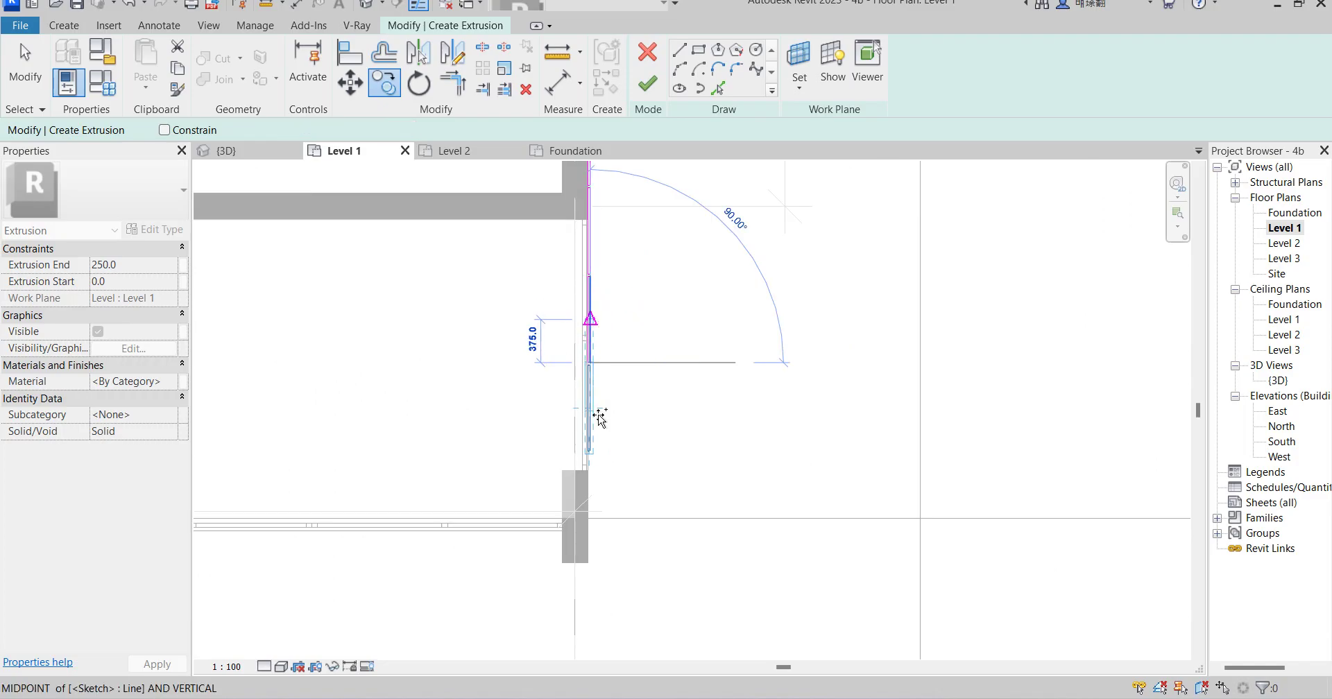
left_click(570, 375)
scroll(709, 375, "down", 3)
key("Escape")
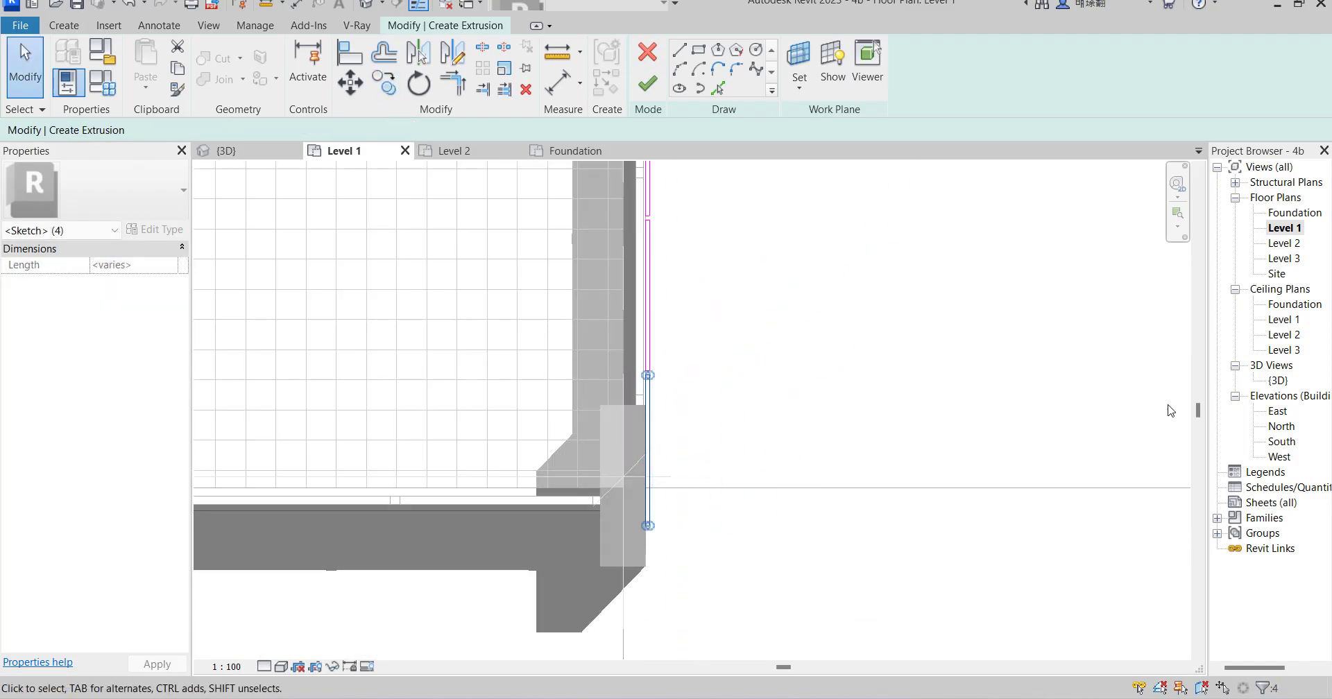
Open the 3D view and finish the panel sketch as a 250 mm extrusion
double_click(1278, 381)
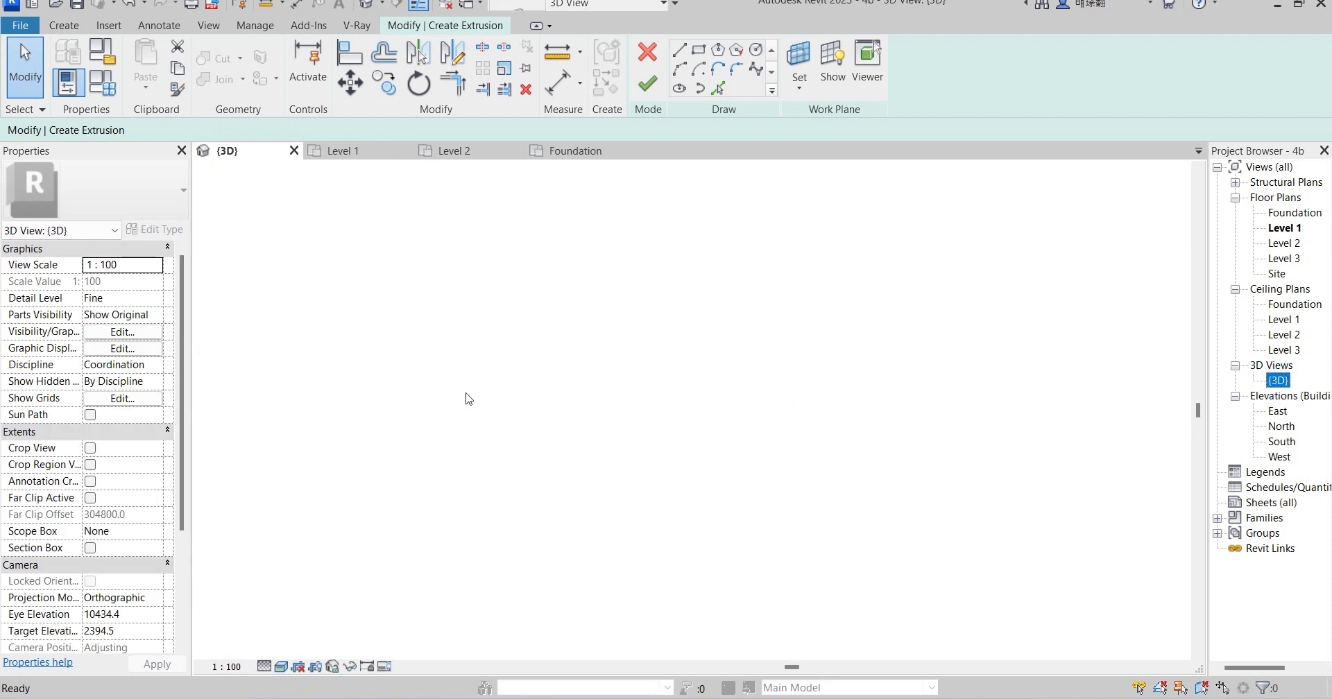
scroll(469, 398, "down", 5)
scroll(688, 446, "up", 3)
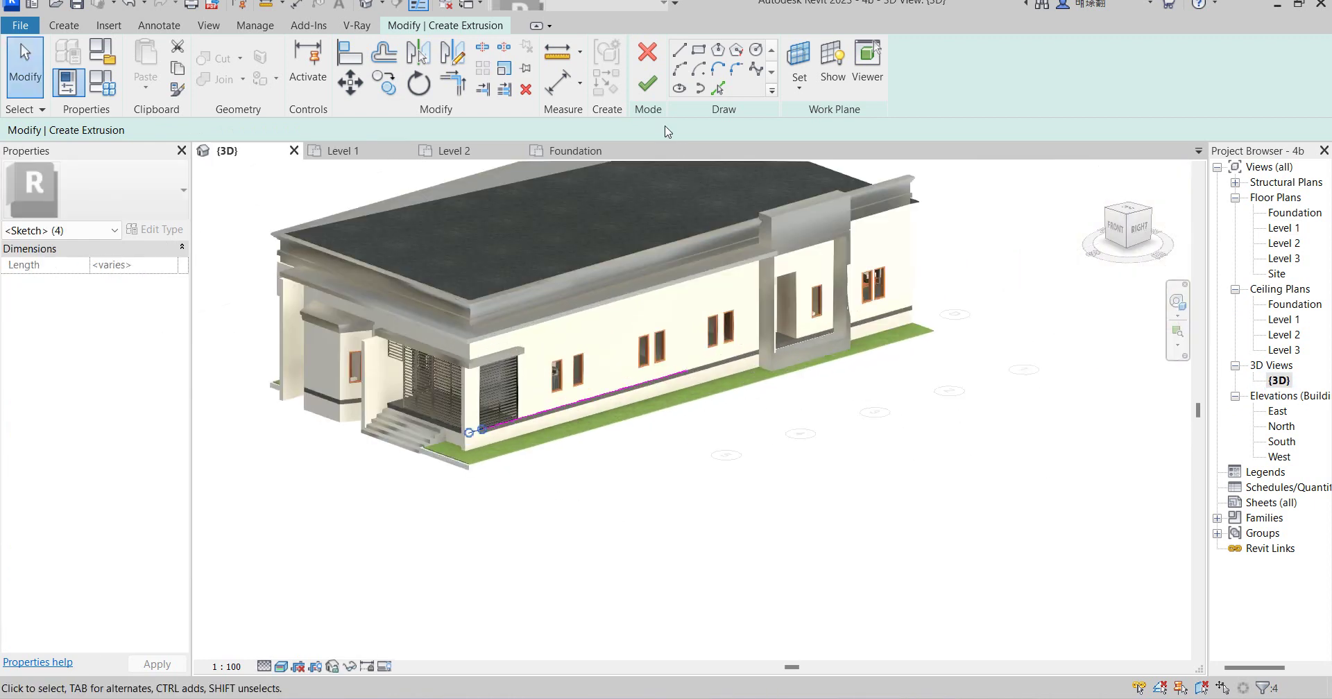
left_click(655, 98)
Stretch the top of the panel extrusion up to the roof edge, giving an extrusion end of 3940 mm
scroll(566, 378, "up", 5)
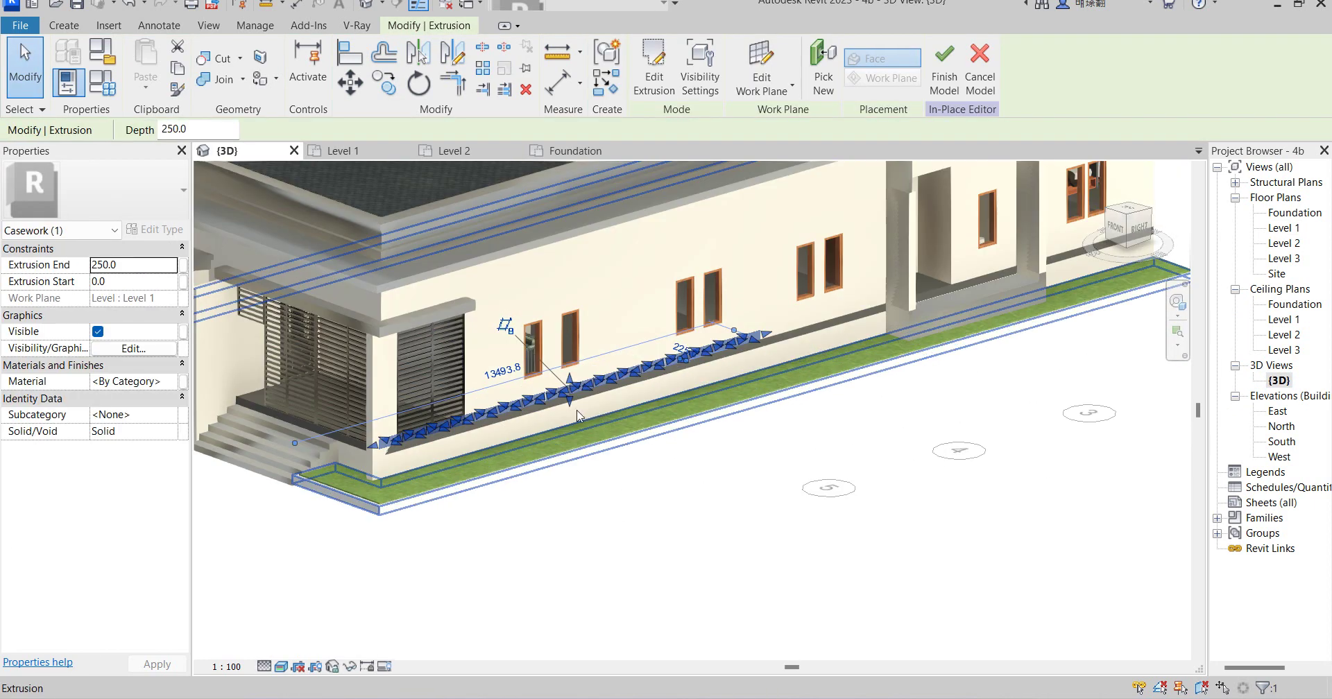
left_click_drag(567, 379, 567, 184)
scroll(604, 454, "down", 5)
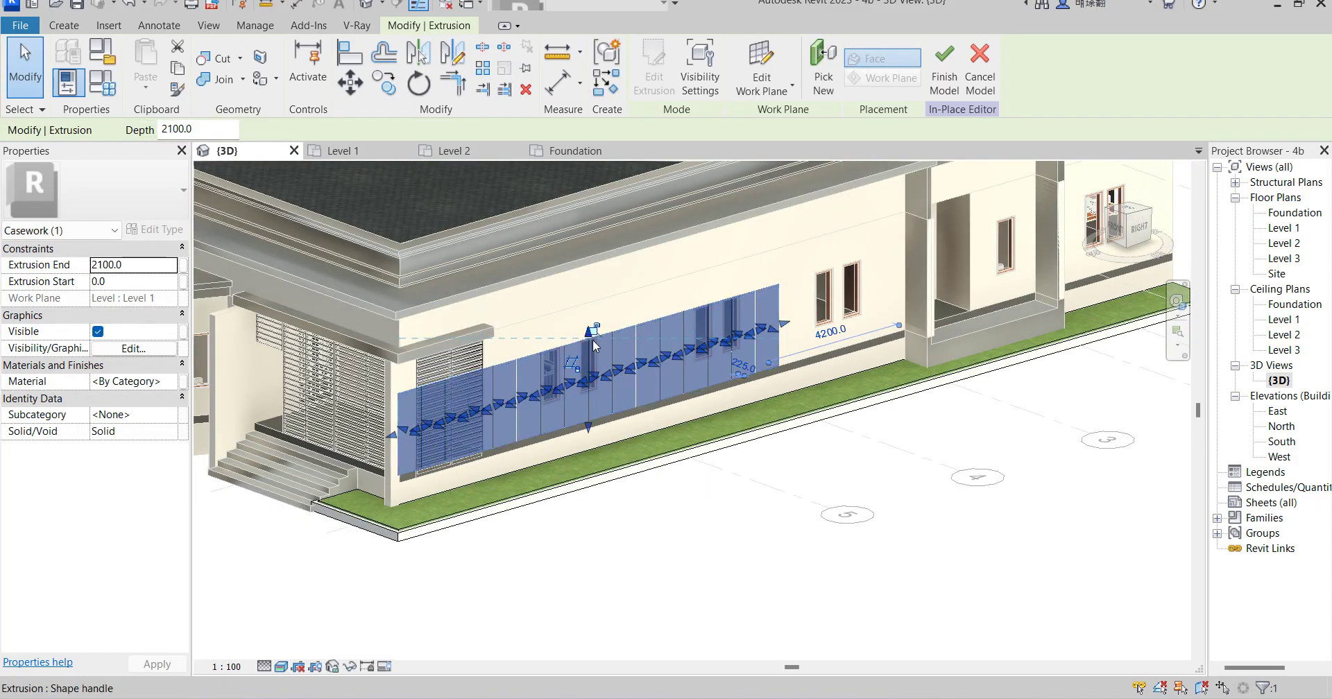
scroll(590, 336, "up", 5)
left_click_drag(584, 340, 566, 199)
scroll(574, 378, "down", 4)
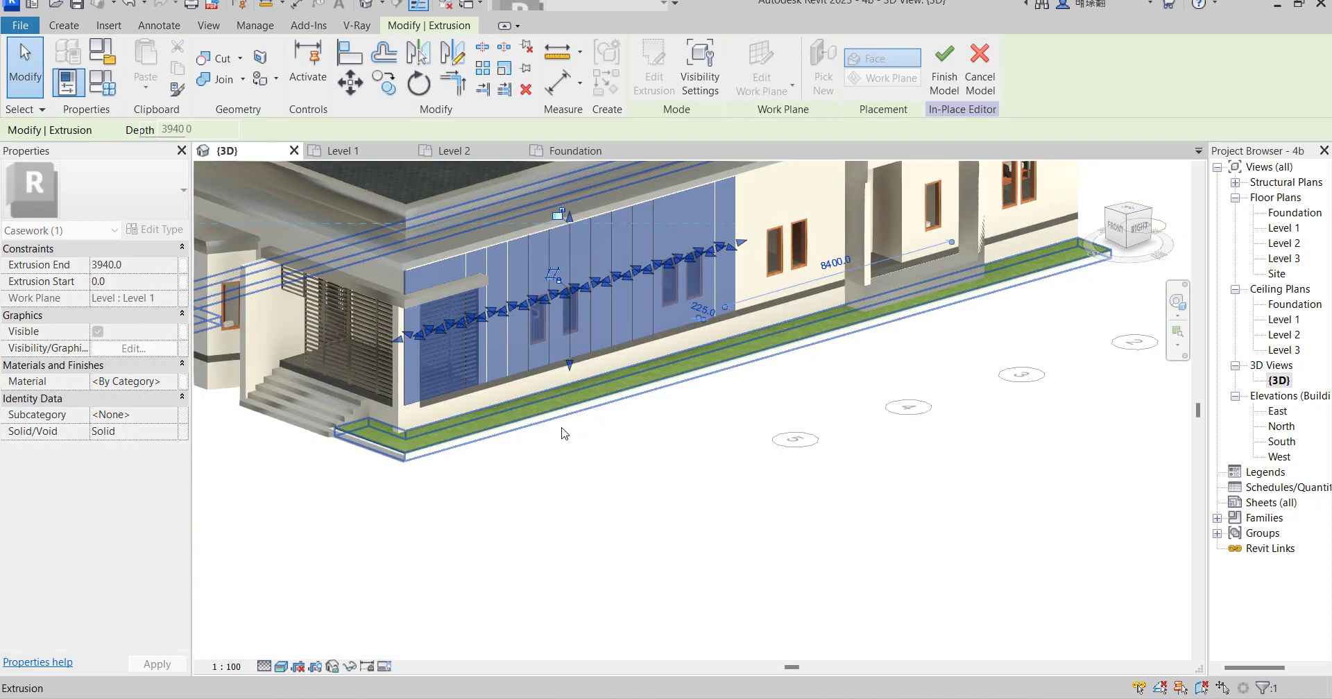
Raise the base of the panel extrusion to about 3255 mm, just above the porch canopy, and deselect it
left_click_drag(560, 284, 560, 262)
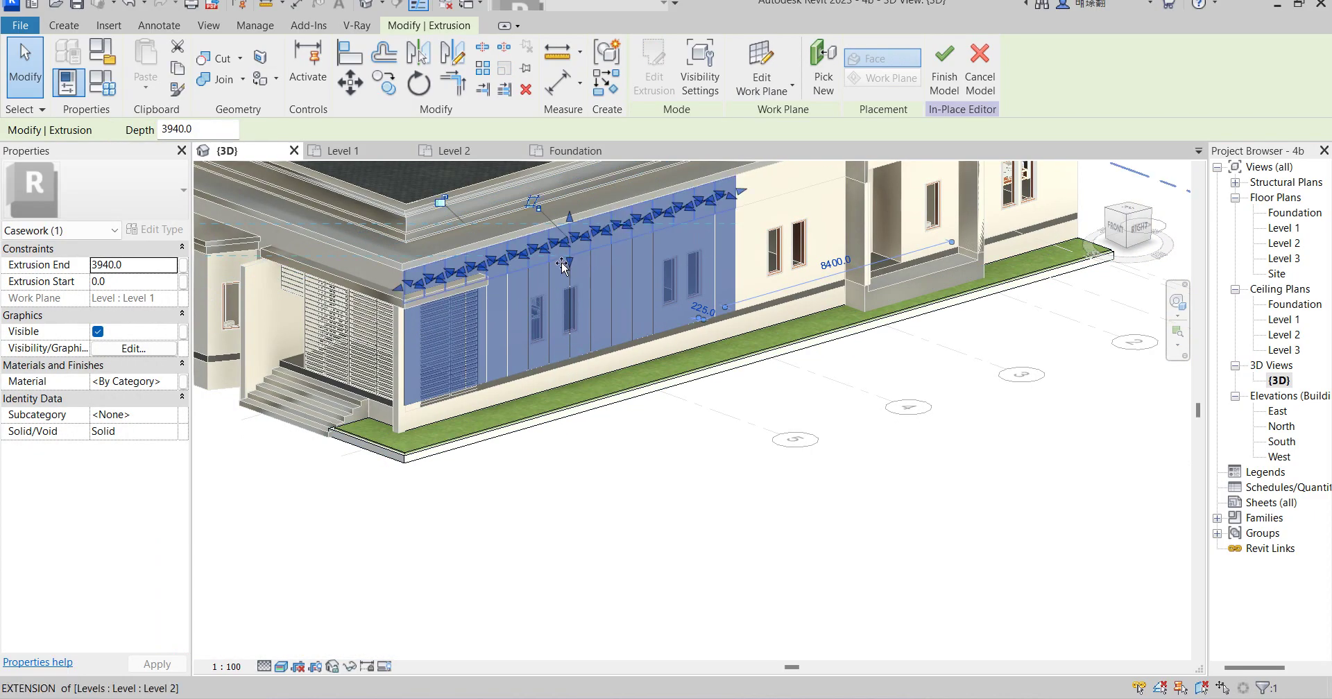
scroll(549, 292, "up", 3)
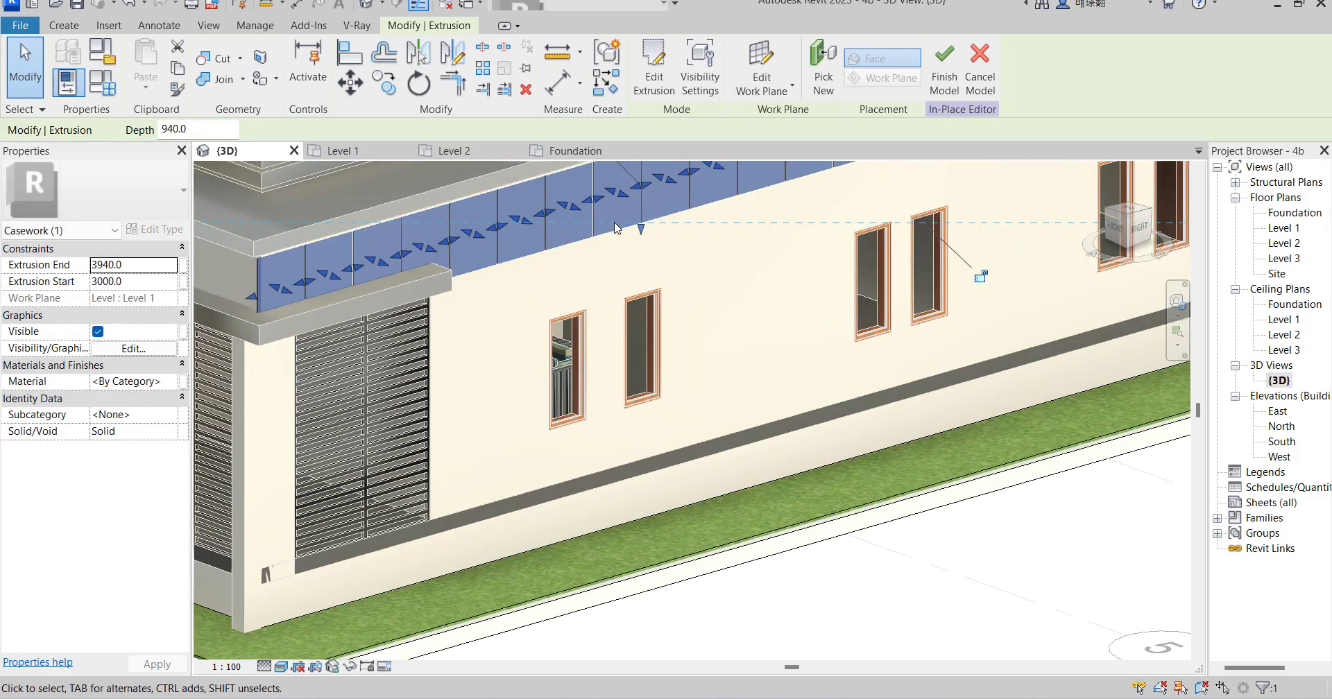
left_click_drag(642, 229, 645, 217)
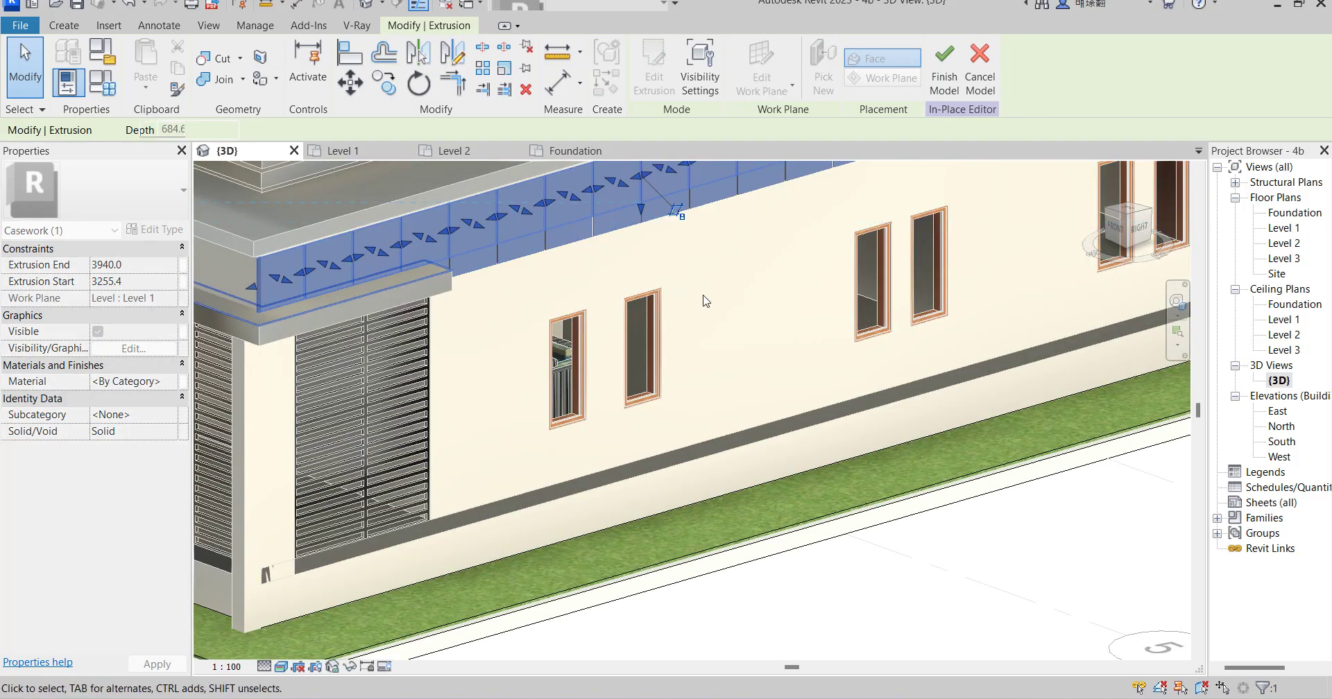
left_click(615, 294)
scroll(616, 294, "down", 5)
left_click(829, 486)
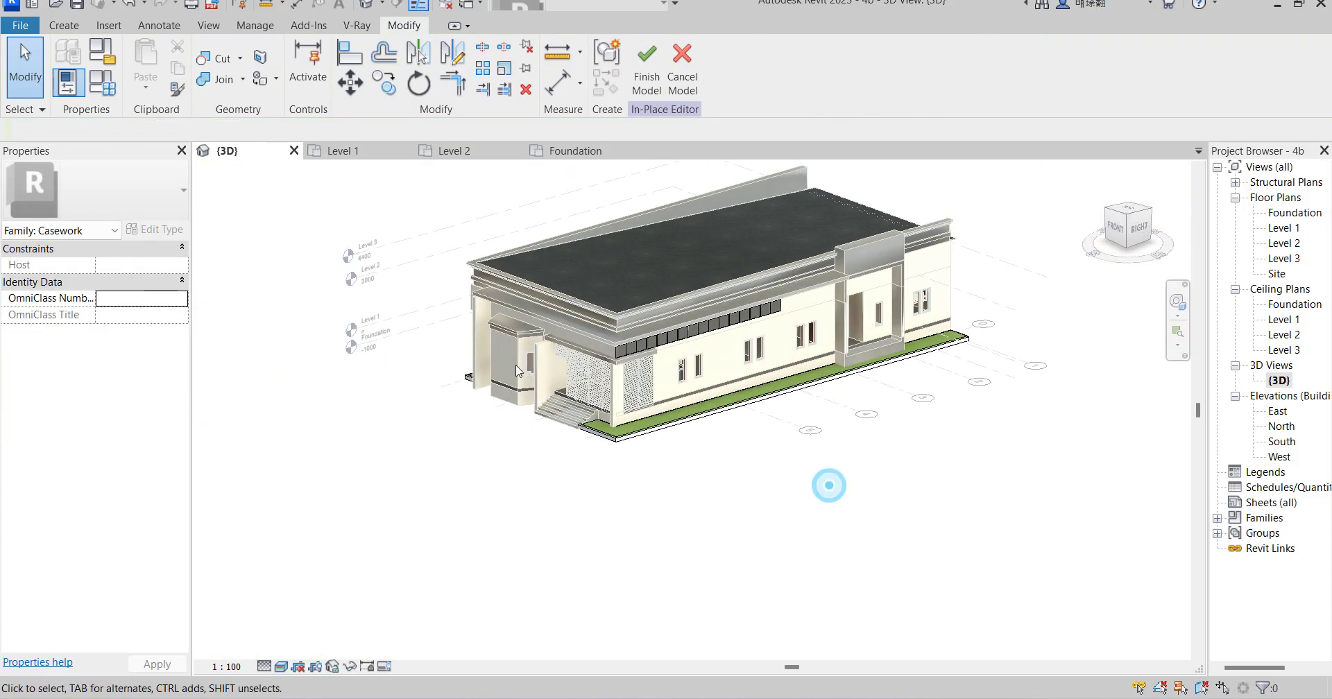
Select the panel extrusion and, in the Level 2 plan, rotate a copy of it 90° about the row's end at the building corner
scroll(573, 361, "up", 5)
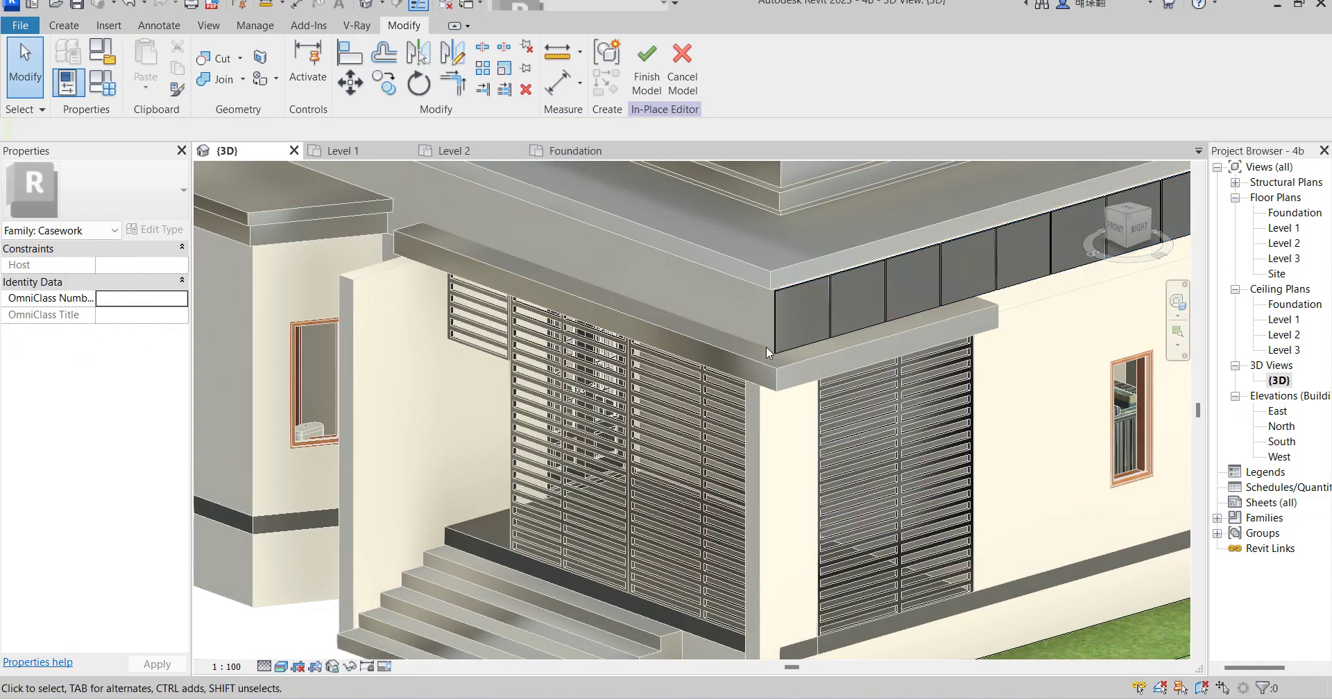
left_click(770, 347)
scroll(609, 393, "down", 5)
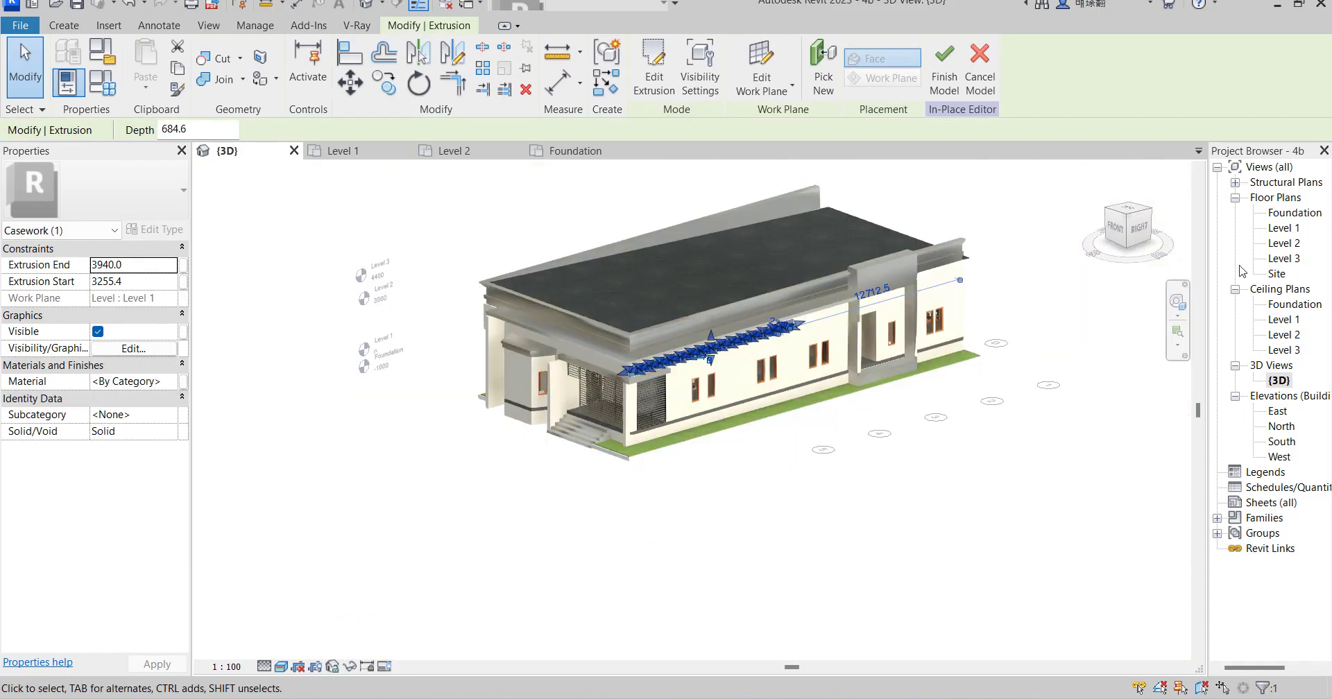
double_click(1283, 245)
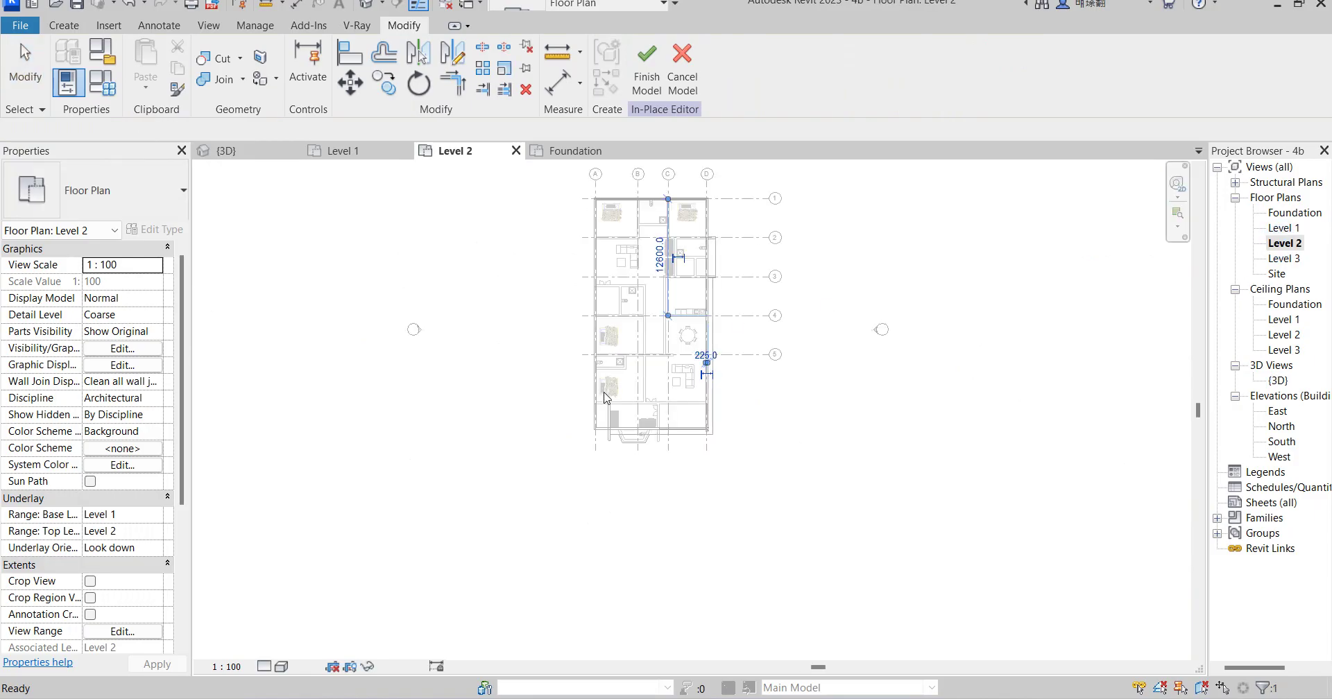
scroll(715, 438, "up", 1)
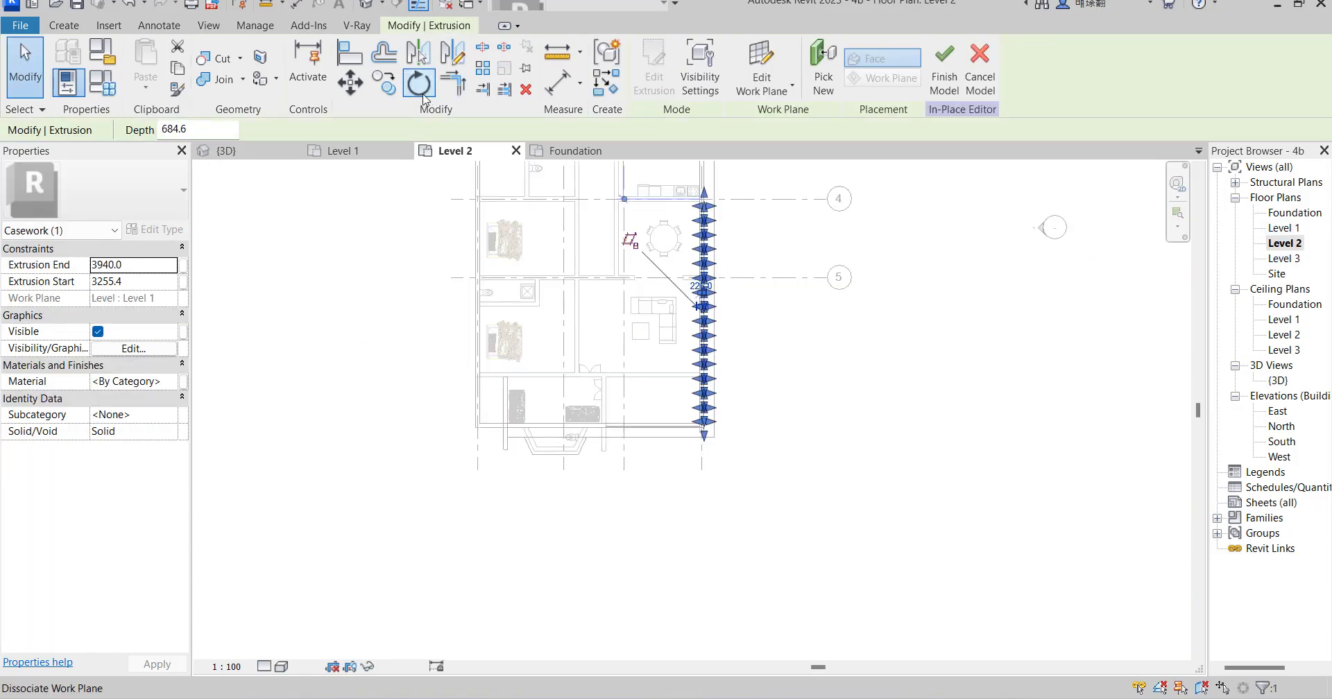
left_click(419, 83)
scroll(701, 313, "up", 3)
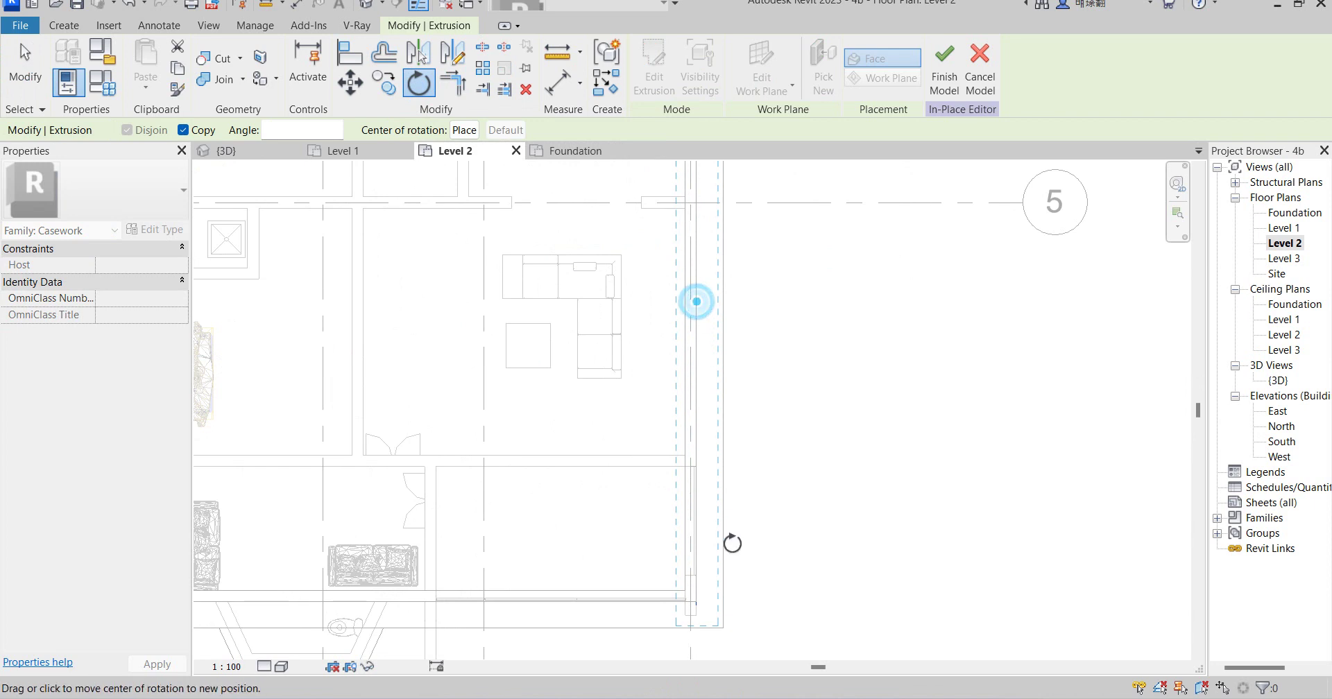
left_click(697, 618)
left_click(695, 519)
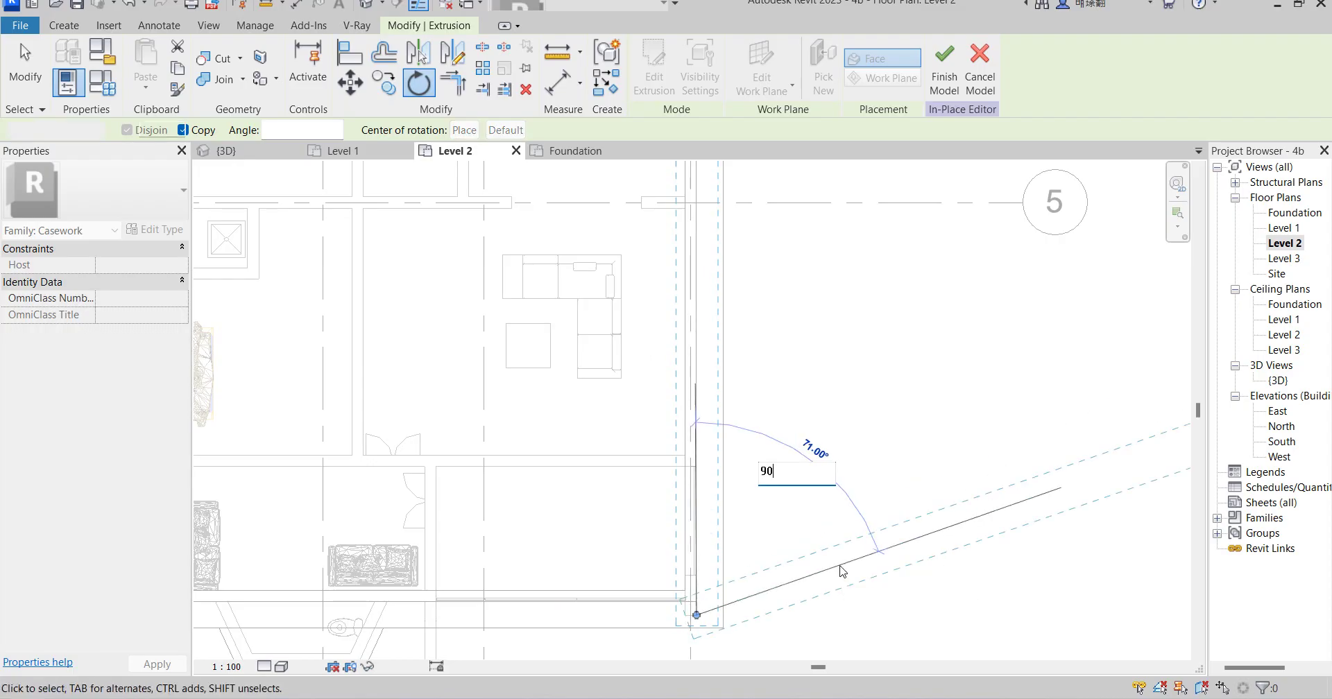
type("90")
key("Return")
Move the rotated panel row by its far end to the corner endpoint of the 225 mm wall, so it runs across the front facade
scroll(650, 568, "down", 3)
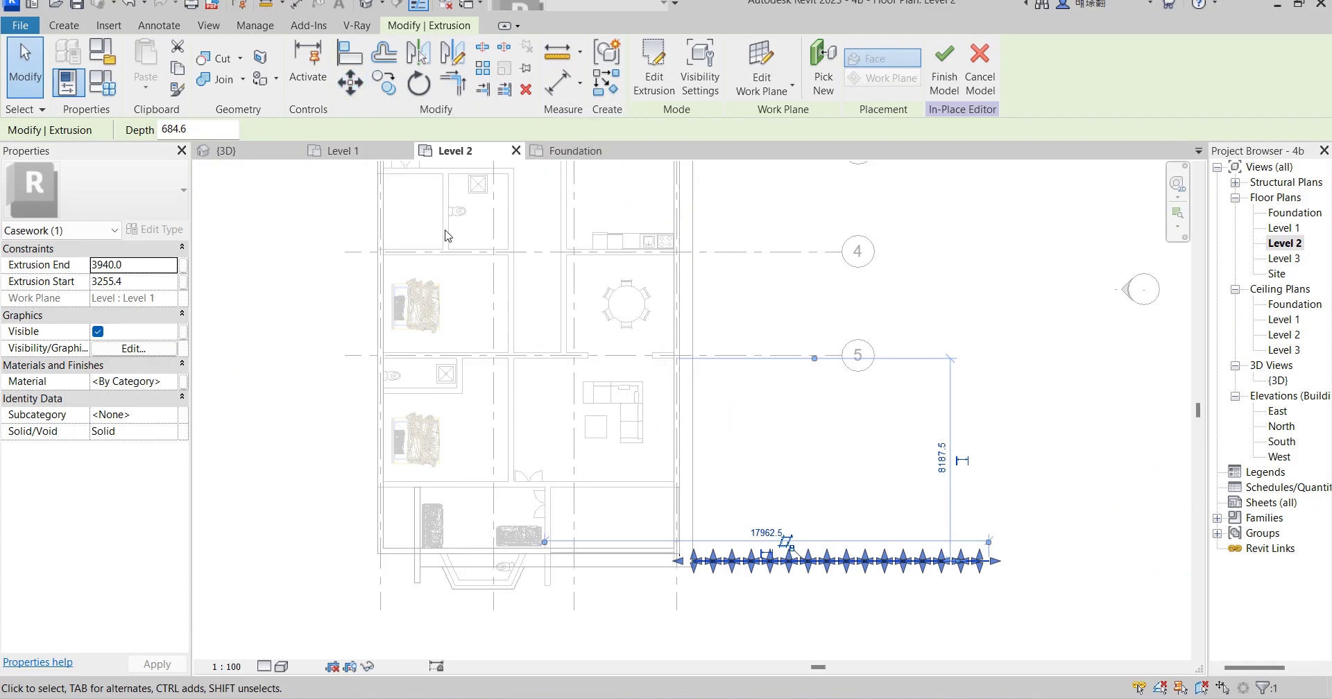
scroll(996, 564, "up", 5)
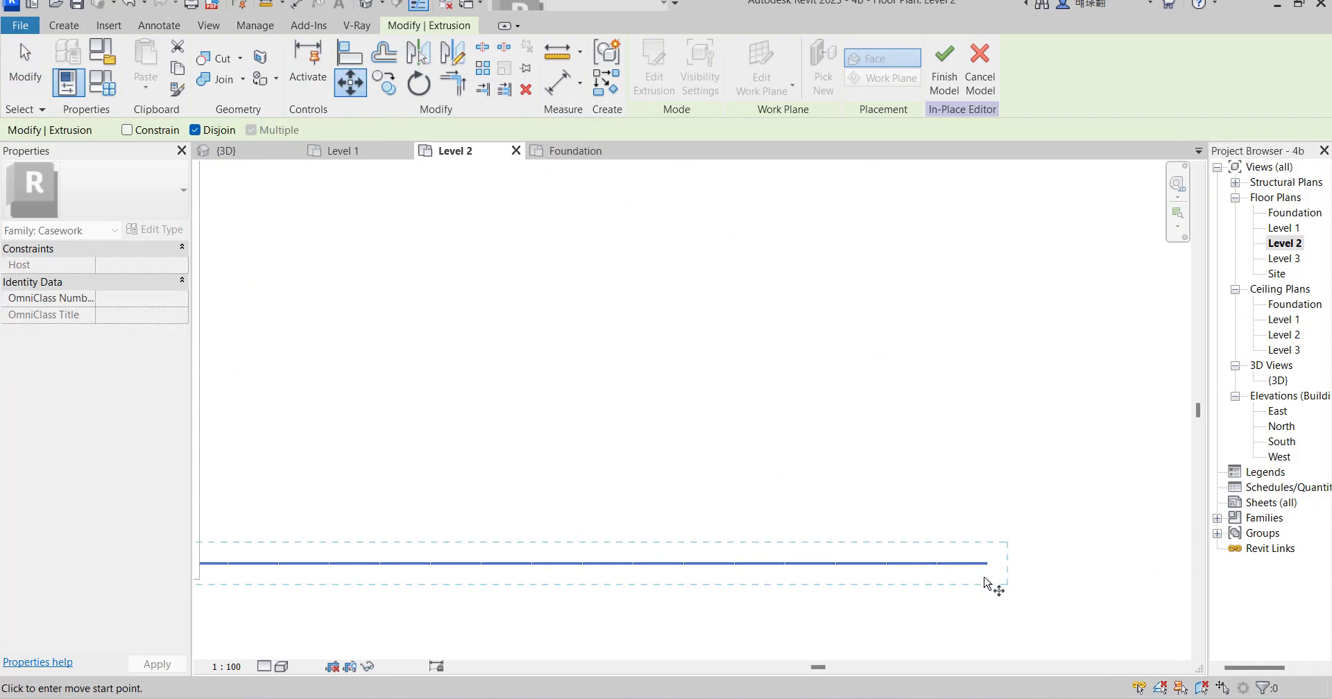
left_click(984, 550)
scroll(1006, 545, "down", 5)
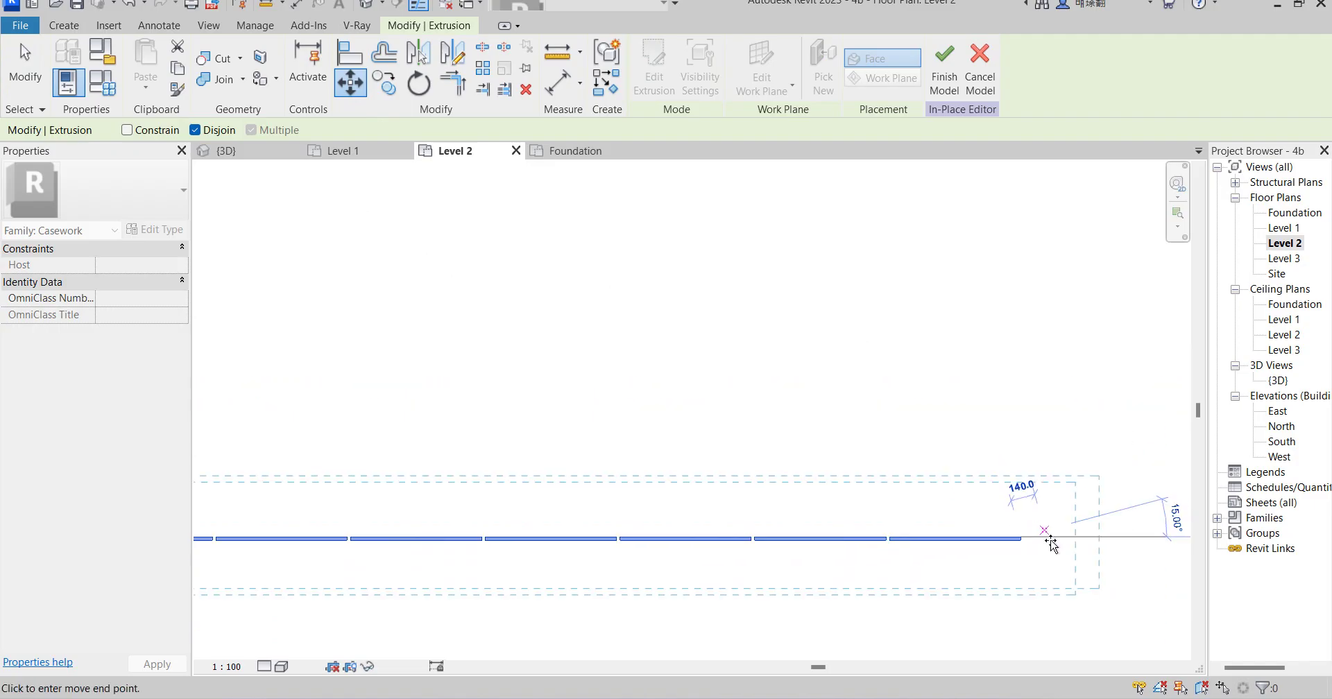
scroll(625, 548, "up", 5)
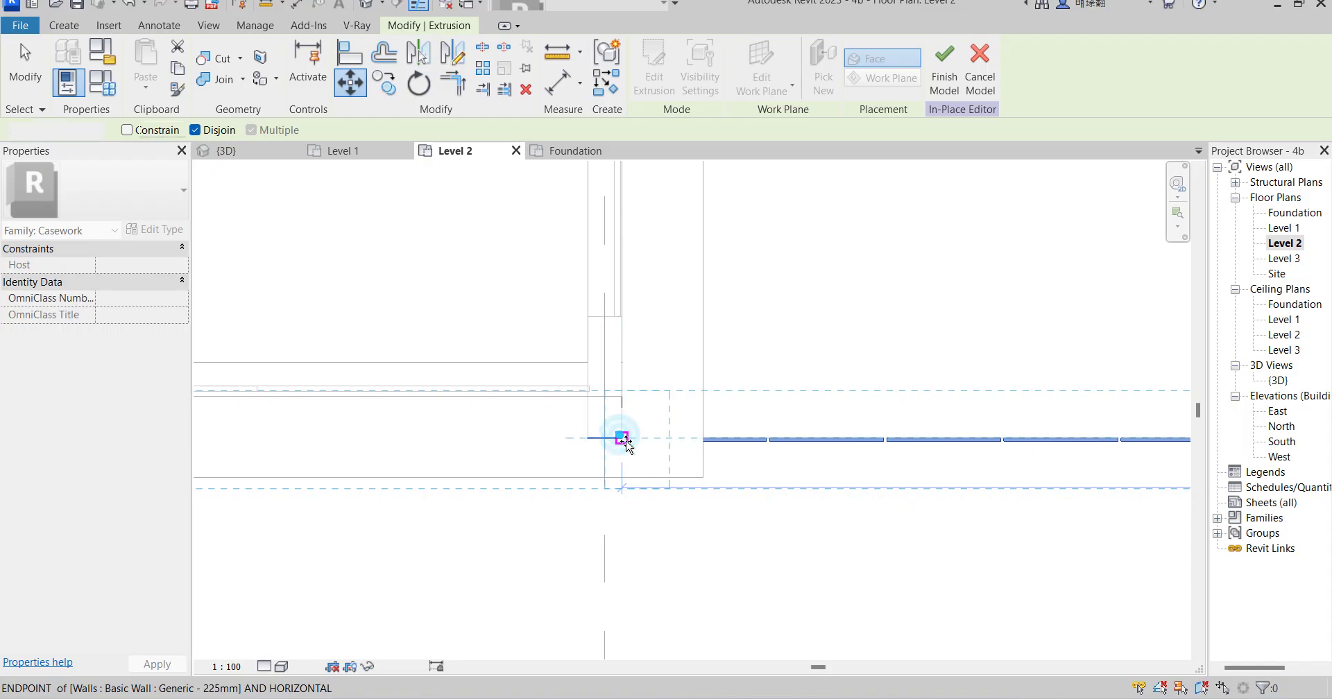
left_click(622, 438)
scroll(621, 444, "down", 5)
scroll(305, 484, "up", 3)
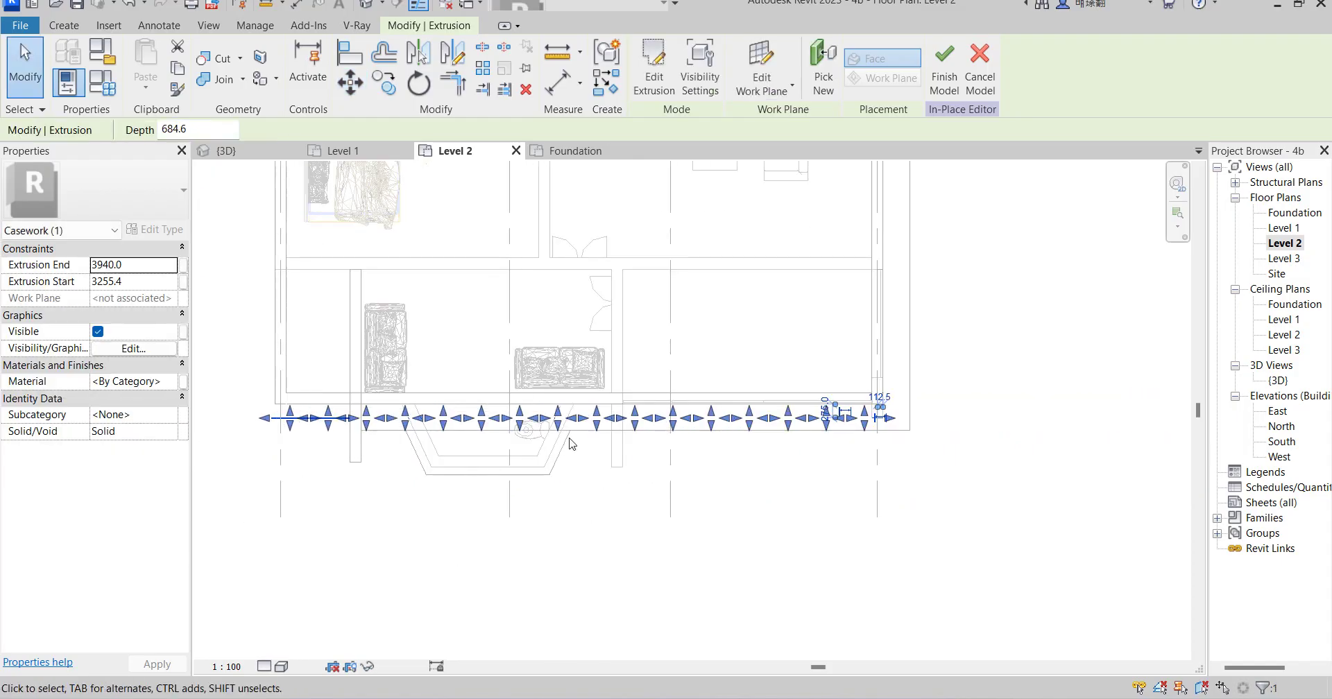
Edit the front panel row's sketch and delete the panel profiles outside the porch span, keeping only those across the porch
left_click(652, 85)
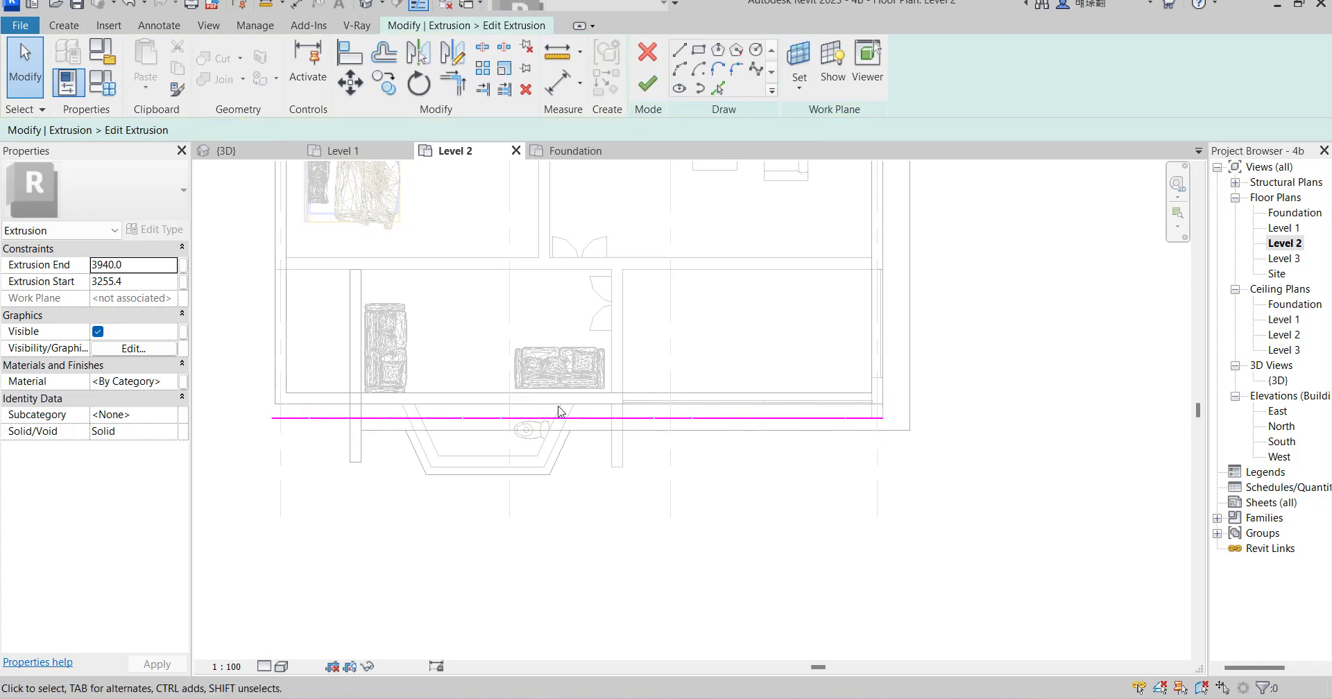
scroll(624, 461, "up", 5)
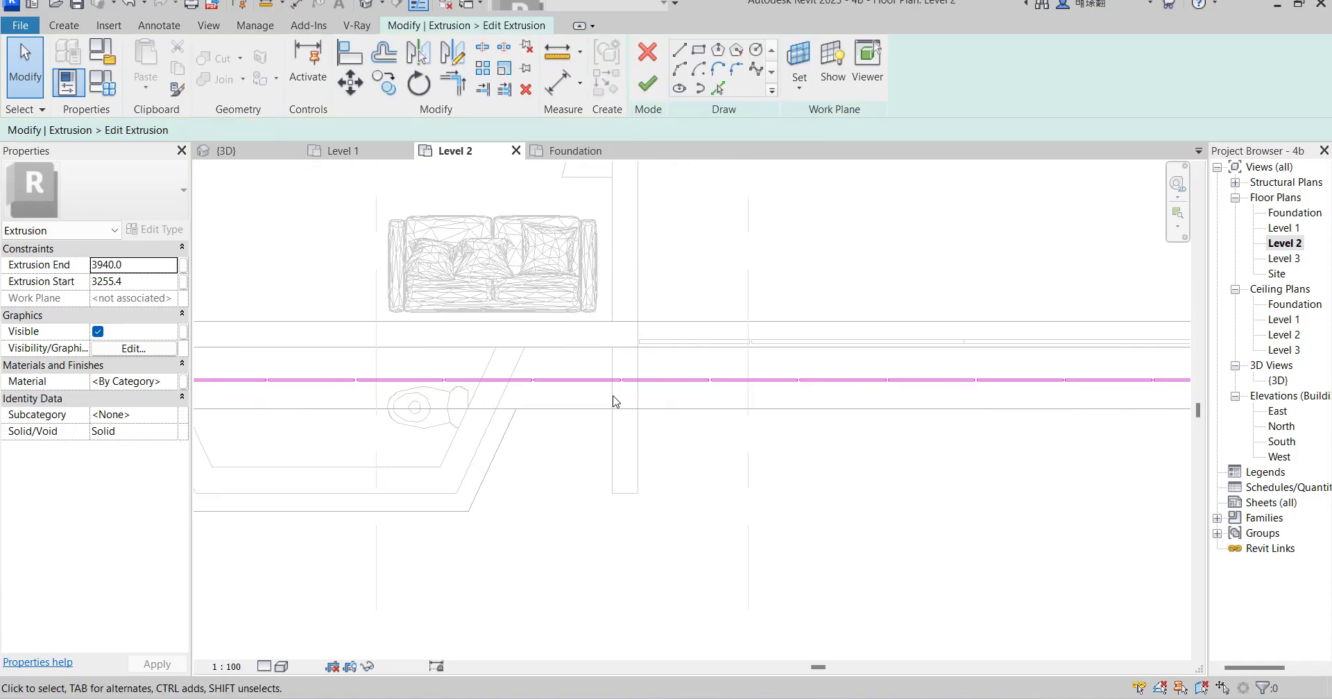
scroll(649, 375, "down", 2)
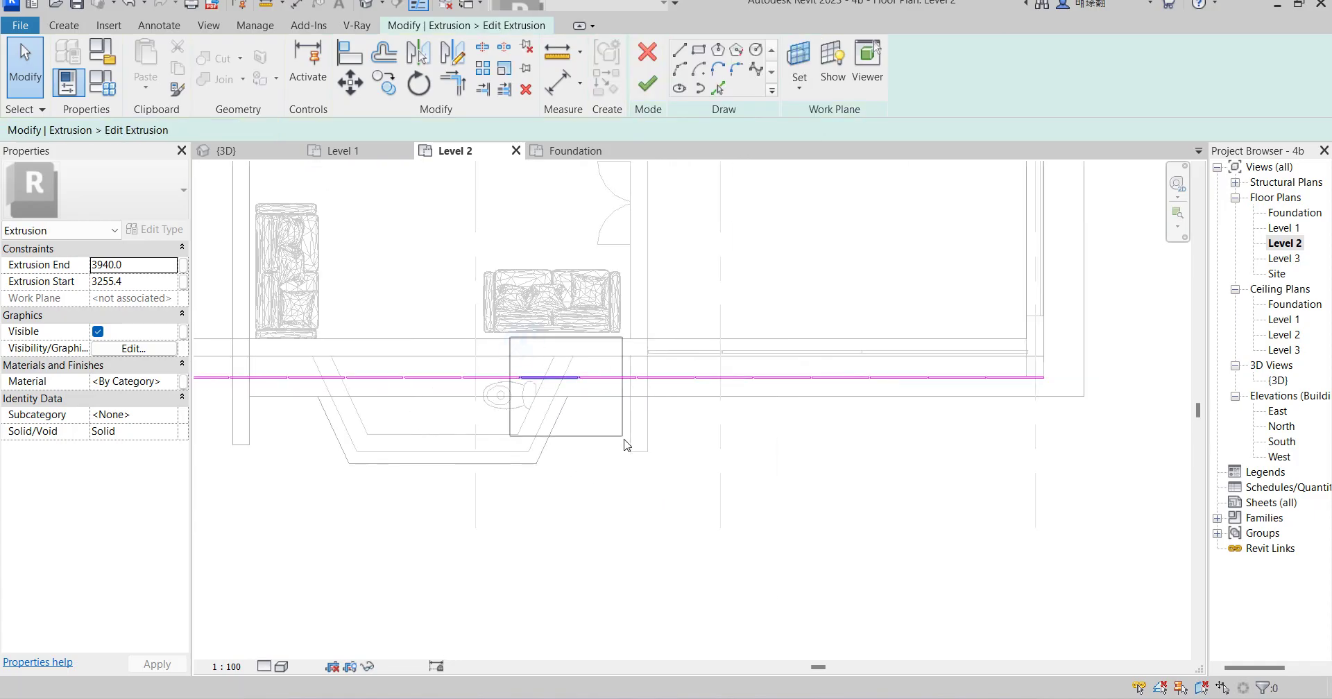
left_click_drag(637, 468, 639, 468)
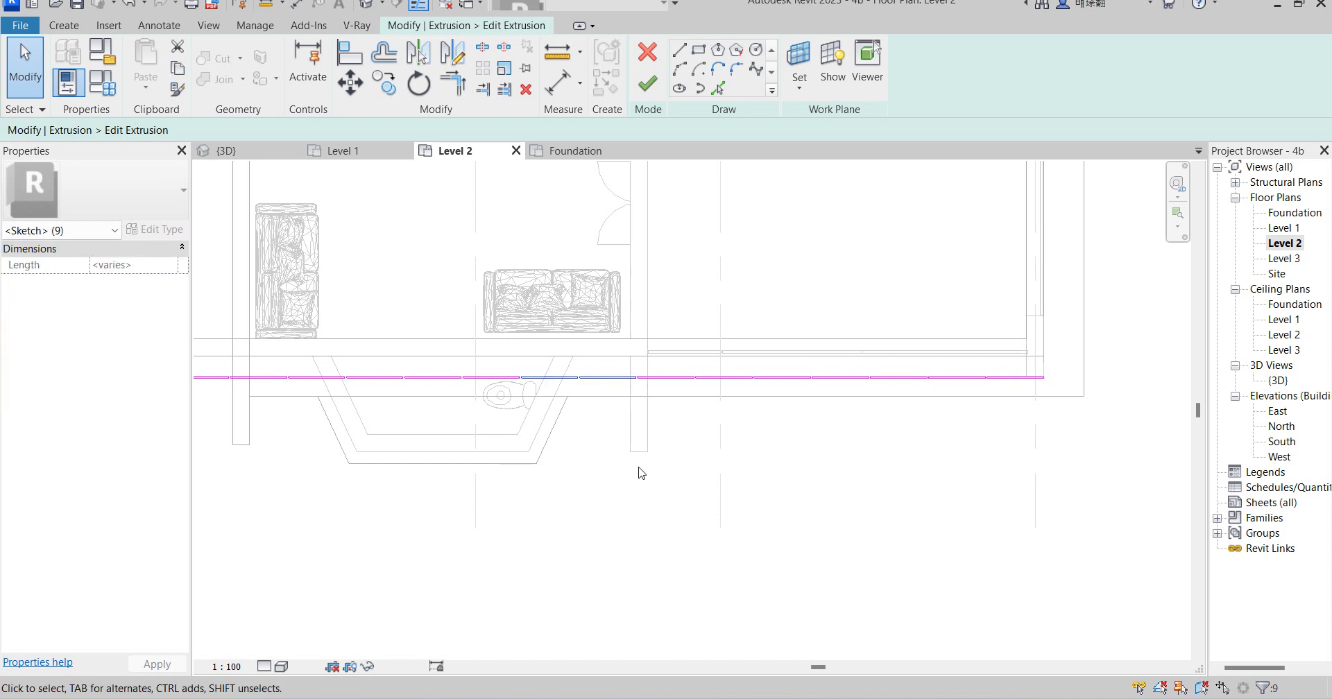
left_click(639, 473)
scroll(618, 390, "up", 6)
scroll(690, 381, "down", 8)
scroll(795, 399, "down", 2)
left_click_drag(482, 351, 731, 502)
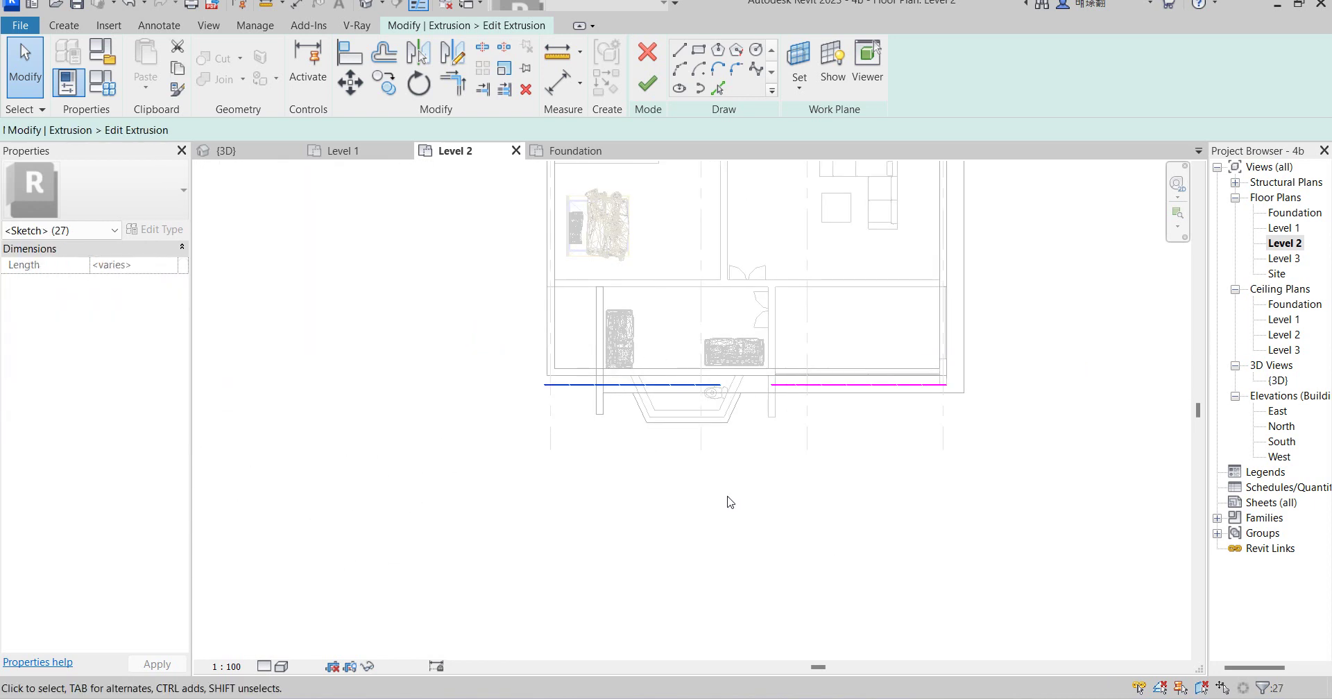
key("Delete")
Move the remaining porch panel profiles against the outer face of the front wall and finish the sketch
scroll(931, 406, "up", 2)
mouse_move(594, 345)
left_mouse_down()
mouse_move(708, 395)
mouse_move(1054, 454)
left_mouse_up()
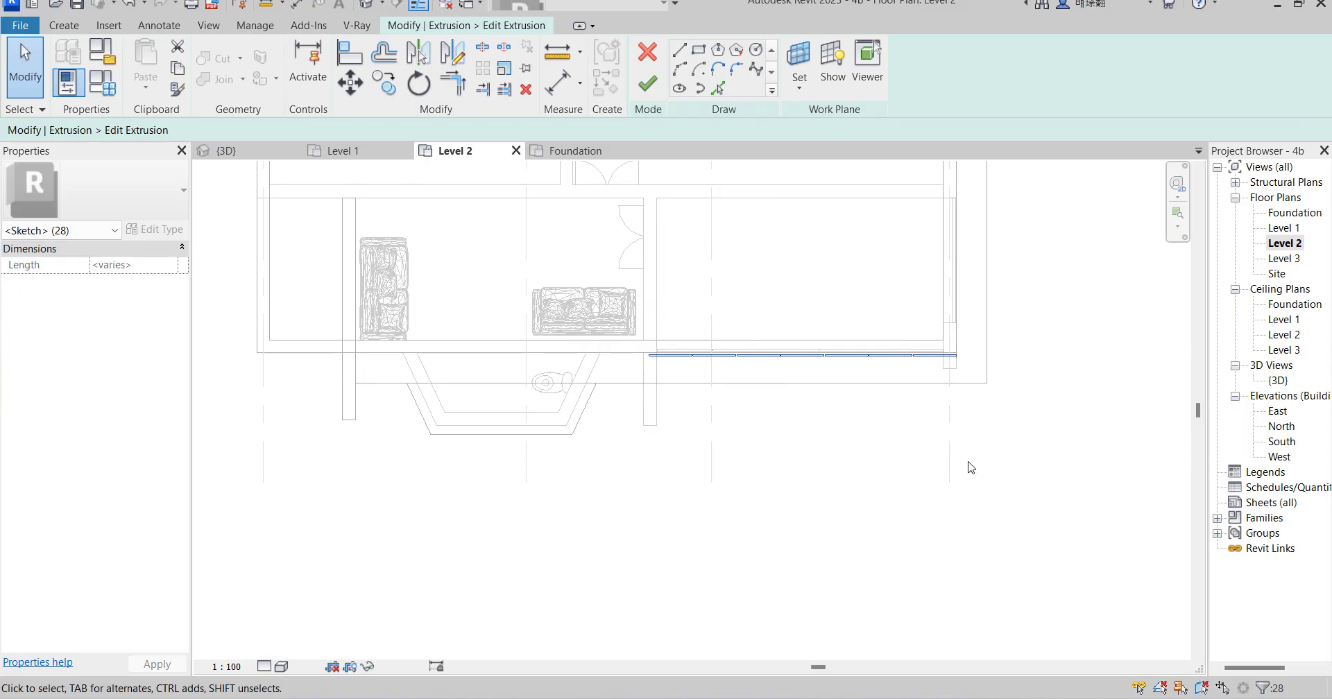
left_click(650, 94)
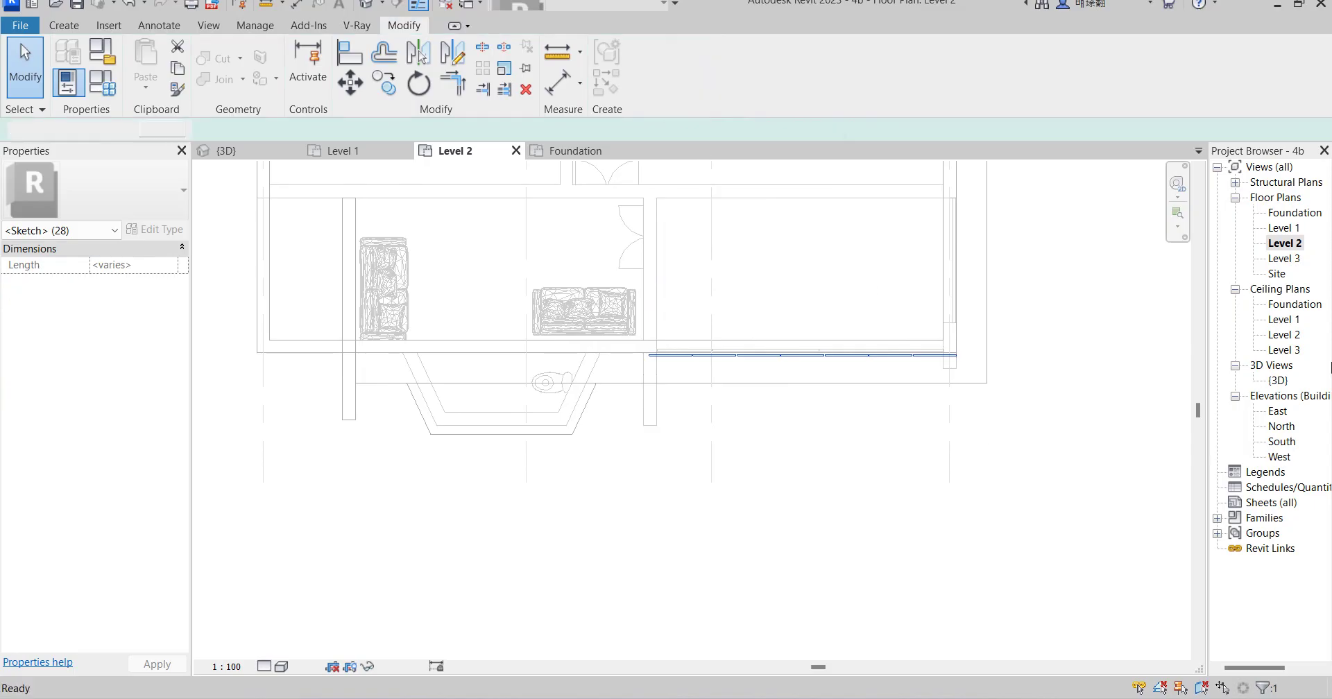
Examine the front and side panel rows around the porch corner in the 3D view
double_click(1278, 380)
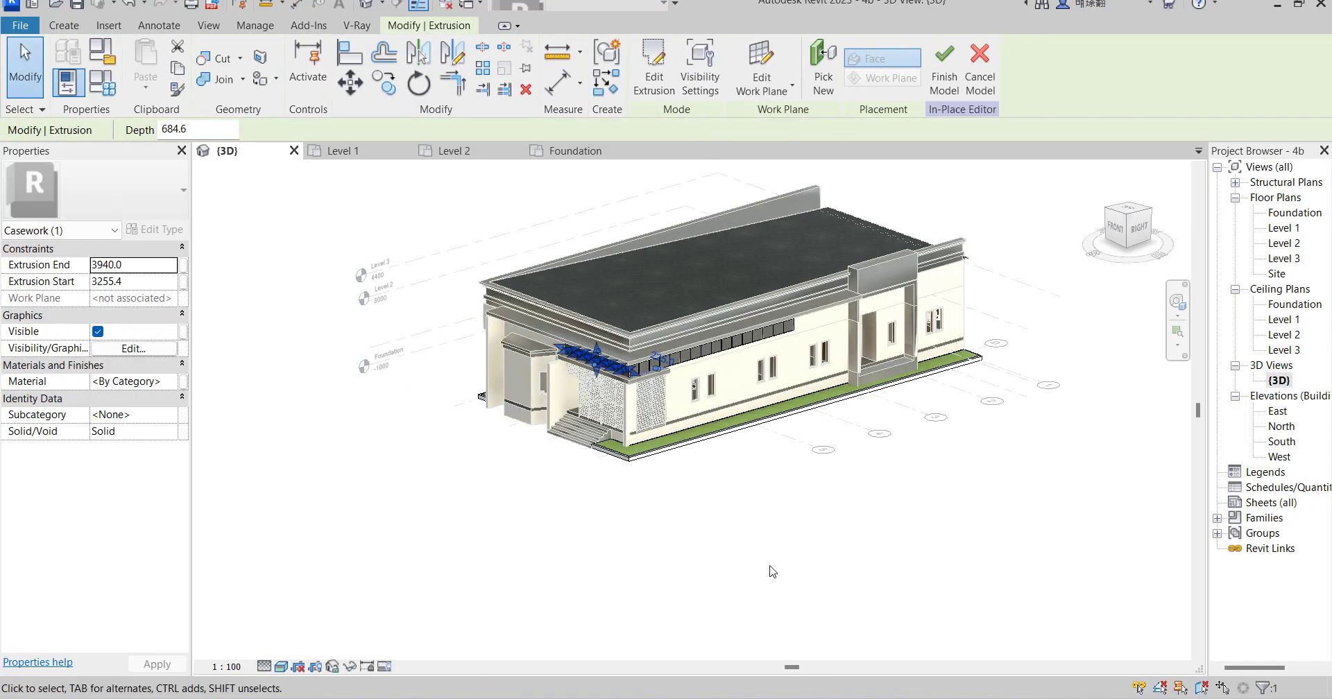
left_click(763, 573)
scroll(646, 340, "up", 3)
scroll(694, 319, "up", 2)
scroll(708, 333, "down", 5)
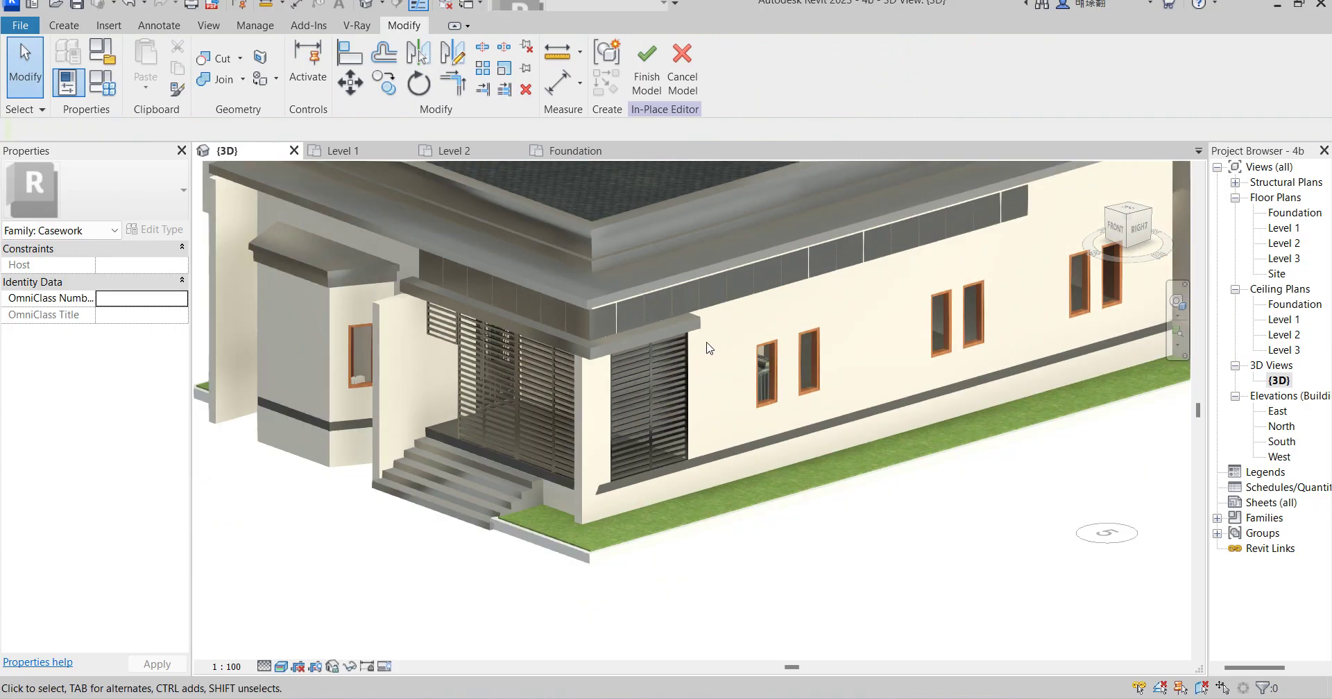
scroll(714, 311, "up", 3)
scroll(718, 316, "down", 4)
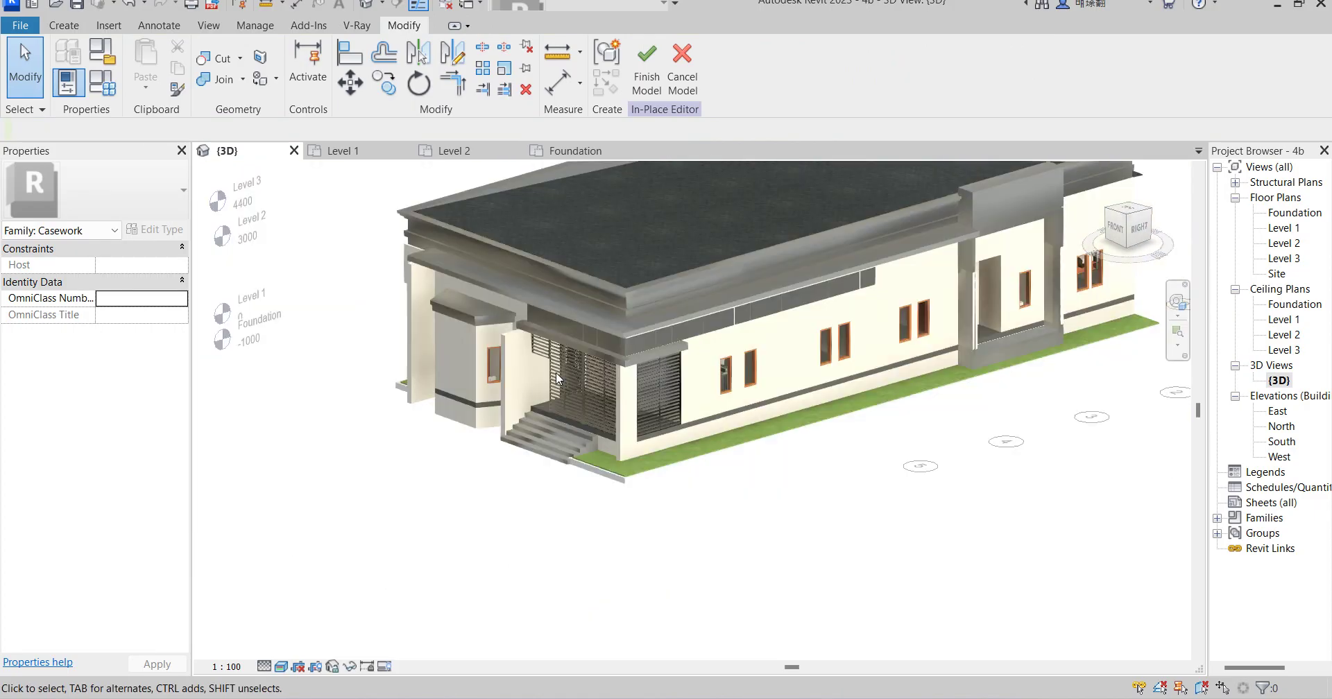
scroll(736, 328, "up", 2)
scroll(725, 334, "up", 3)
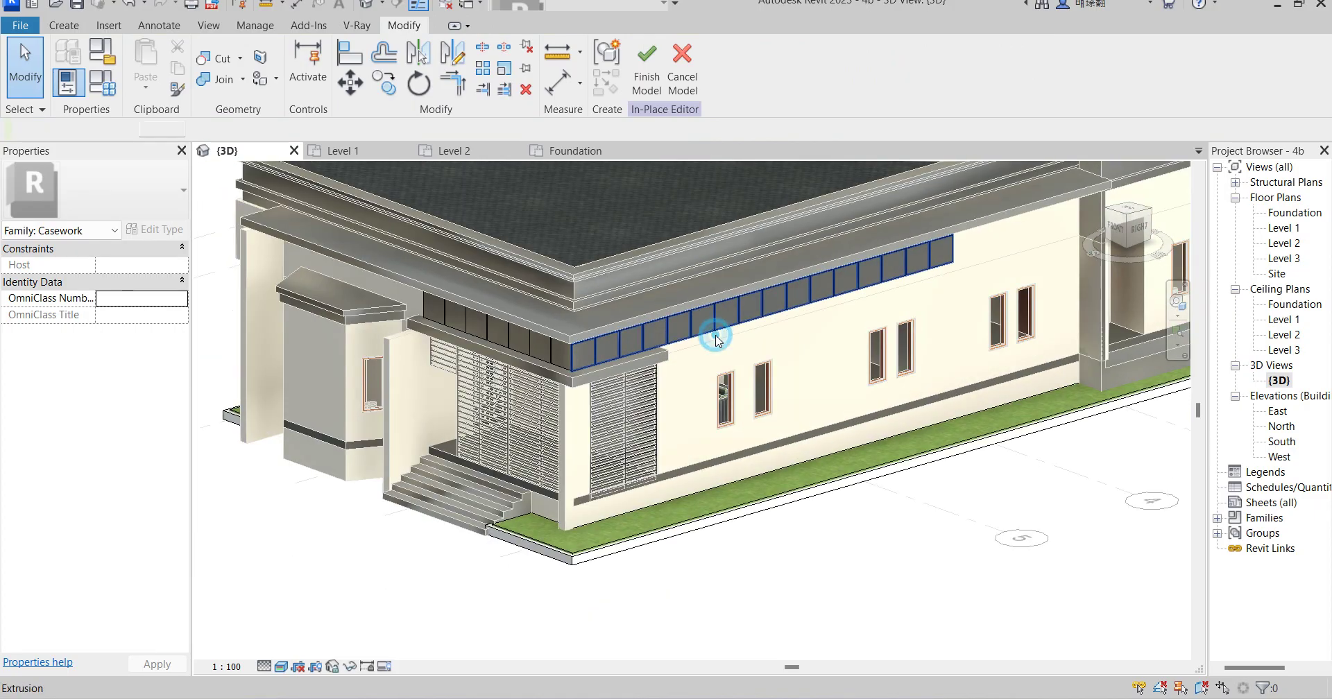
Select the side panel row and, in the Level 1 plan, copy it to a position just outside the side wall
left_click(714, 333)
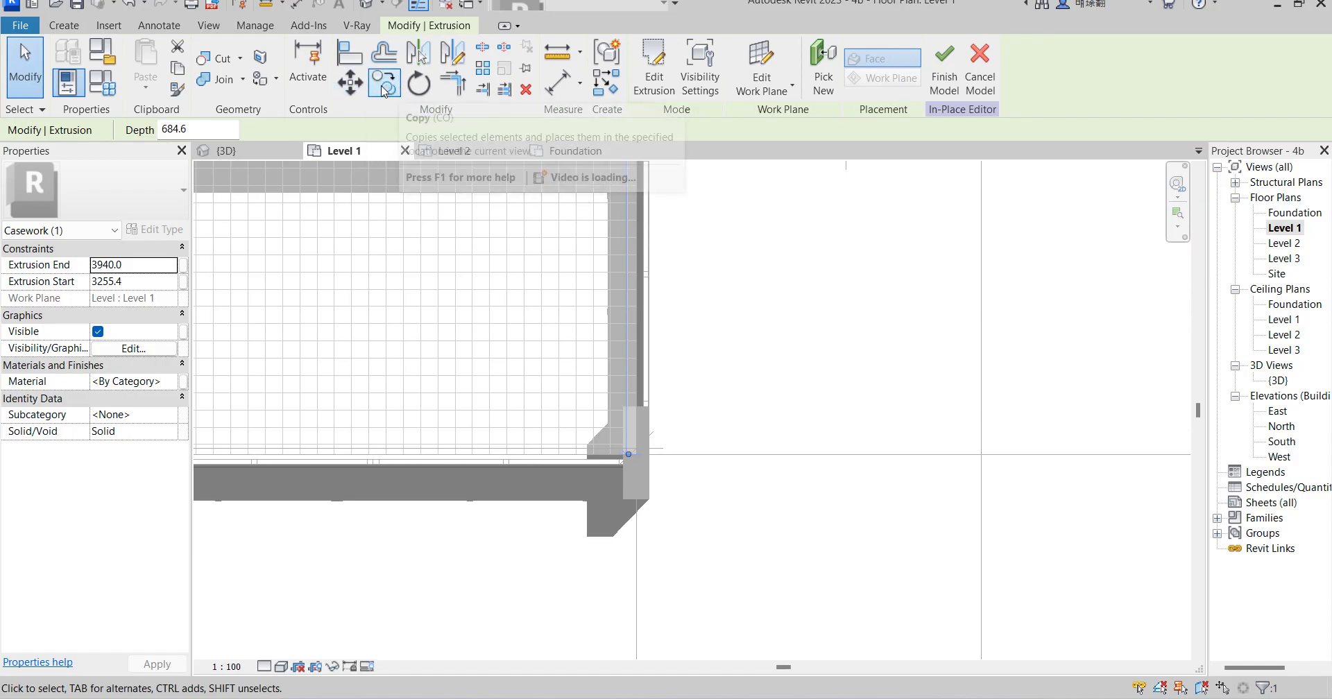
left_click(350, 82)
scroll(619, 452, "up", 2)
scroll(465, 314, "down", 2)
right_click(440, 261)
left_click(479, 272)
scroll(476, 312, "down", 2)
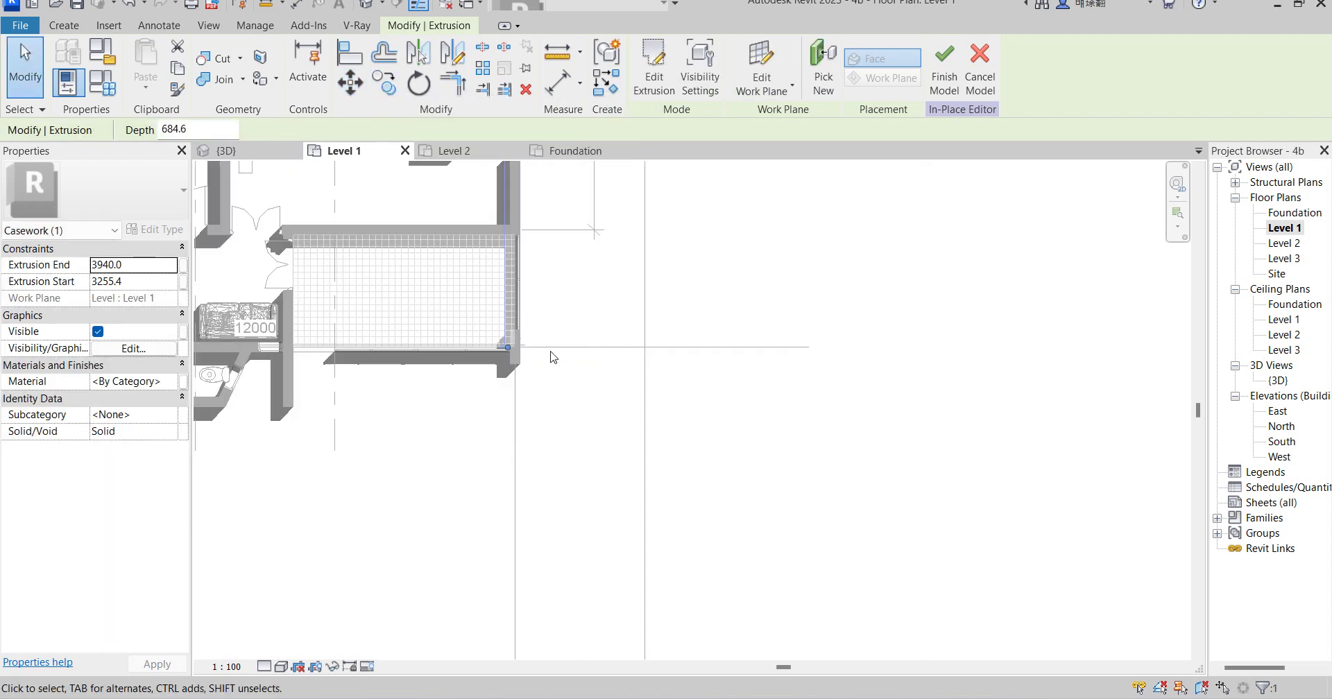
key("c")
key("o")
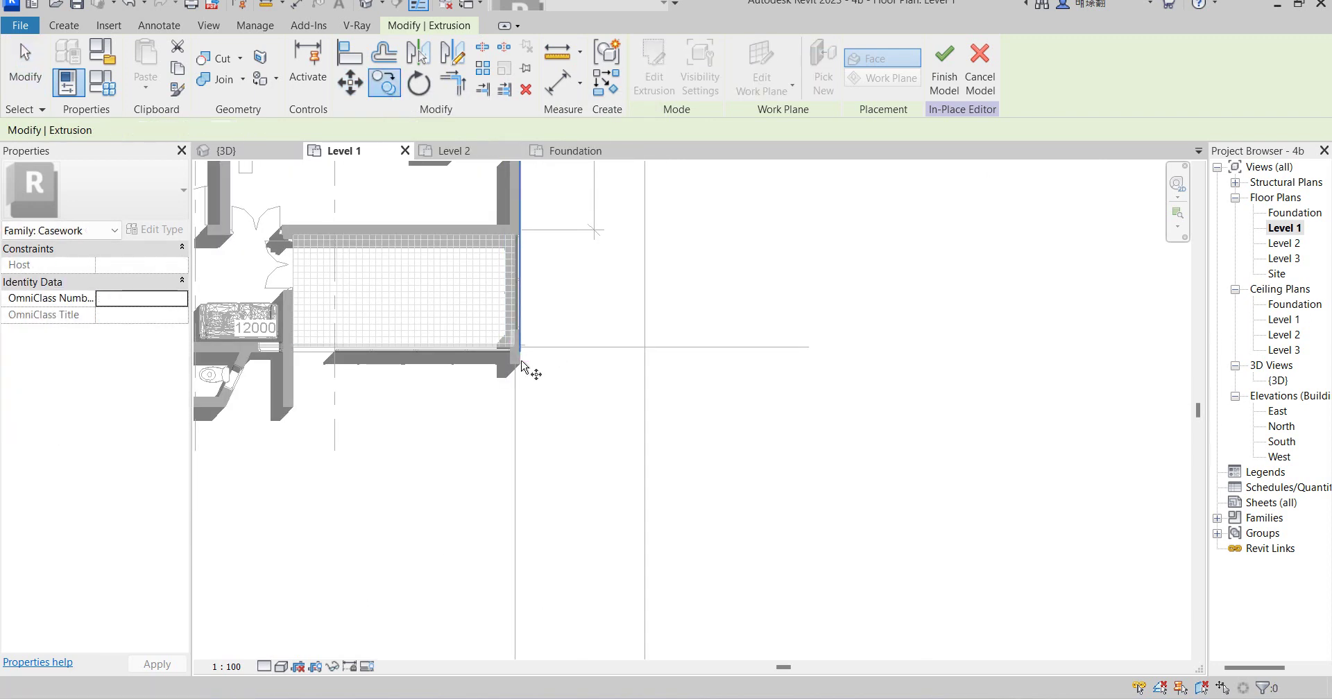
scroll(517, 345, "up", 2)
left_click(558, 345)
right_click(610, 261)
left_click(652, 269)
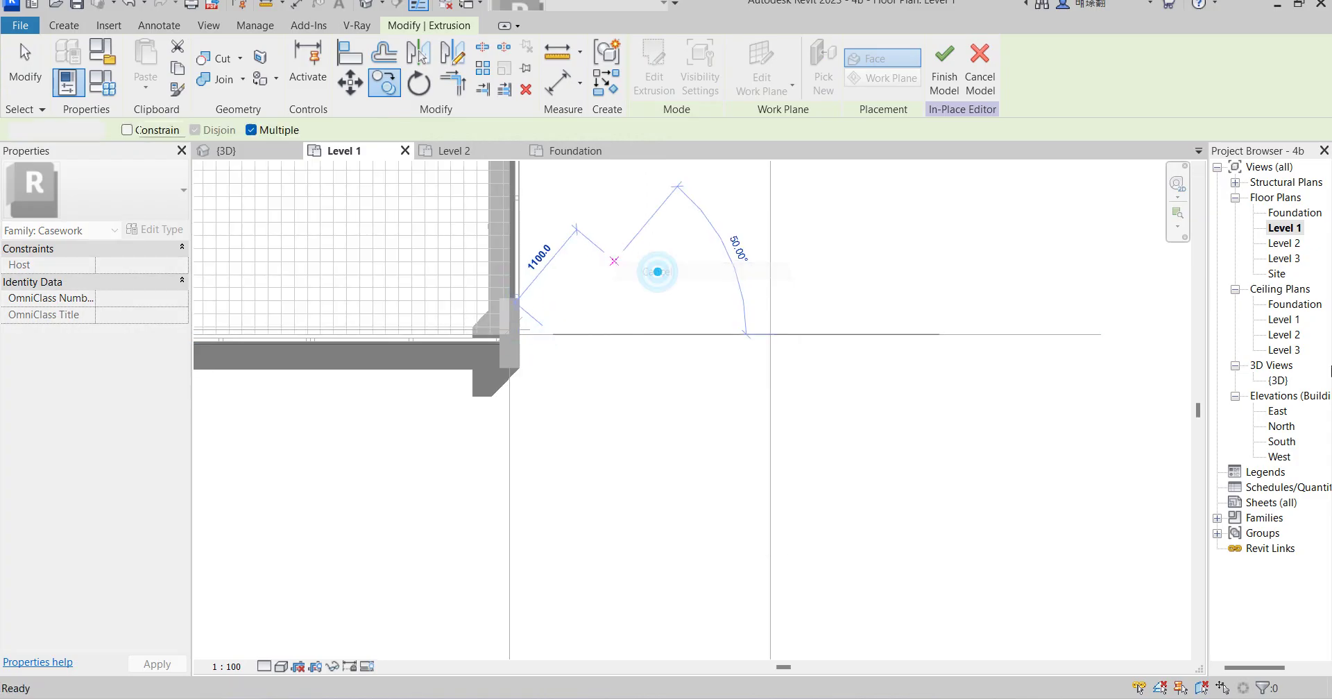
Return to the 3D view, dismiss the extrusion error, and open the copied outer panel row's sketch for editing
double_click(1282, 384)
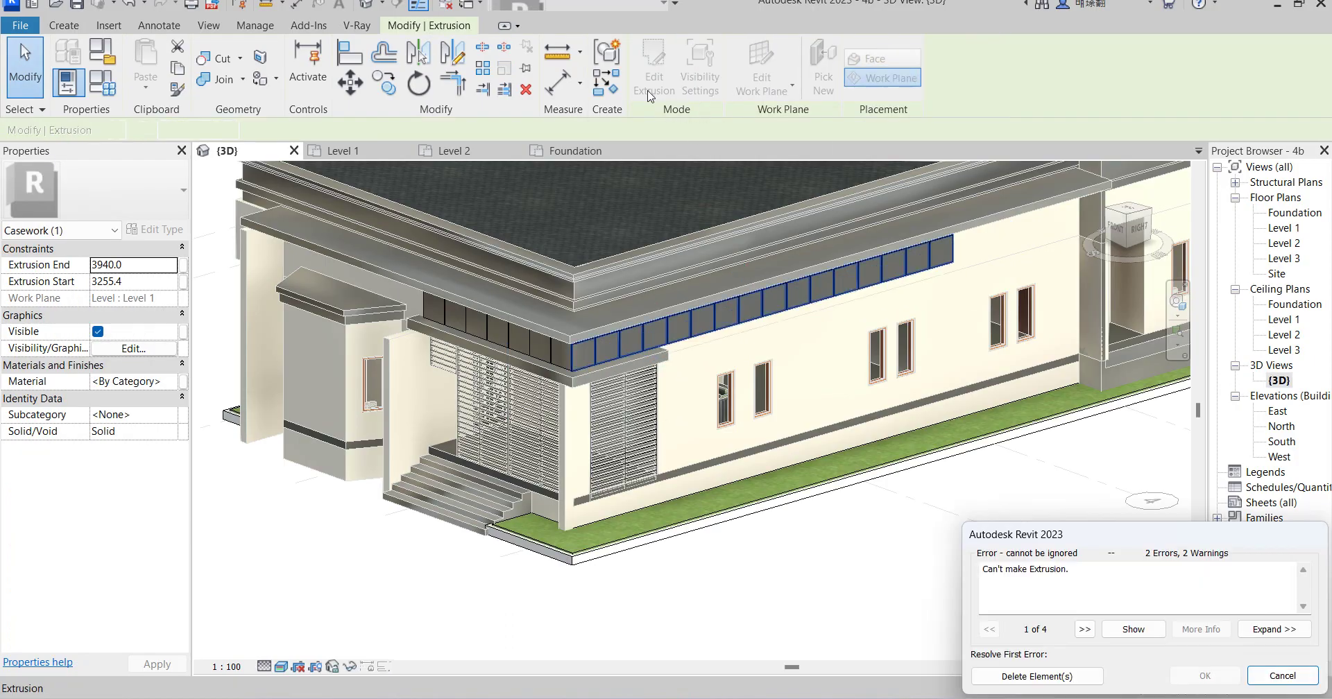
left_click(1264, 684)
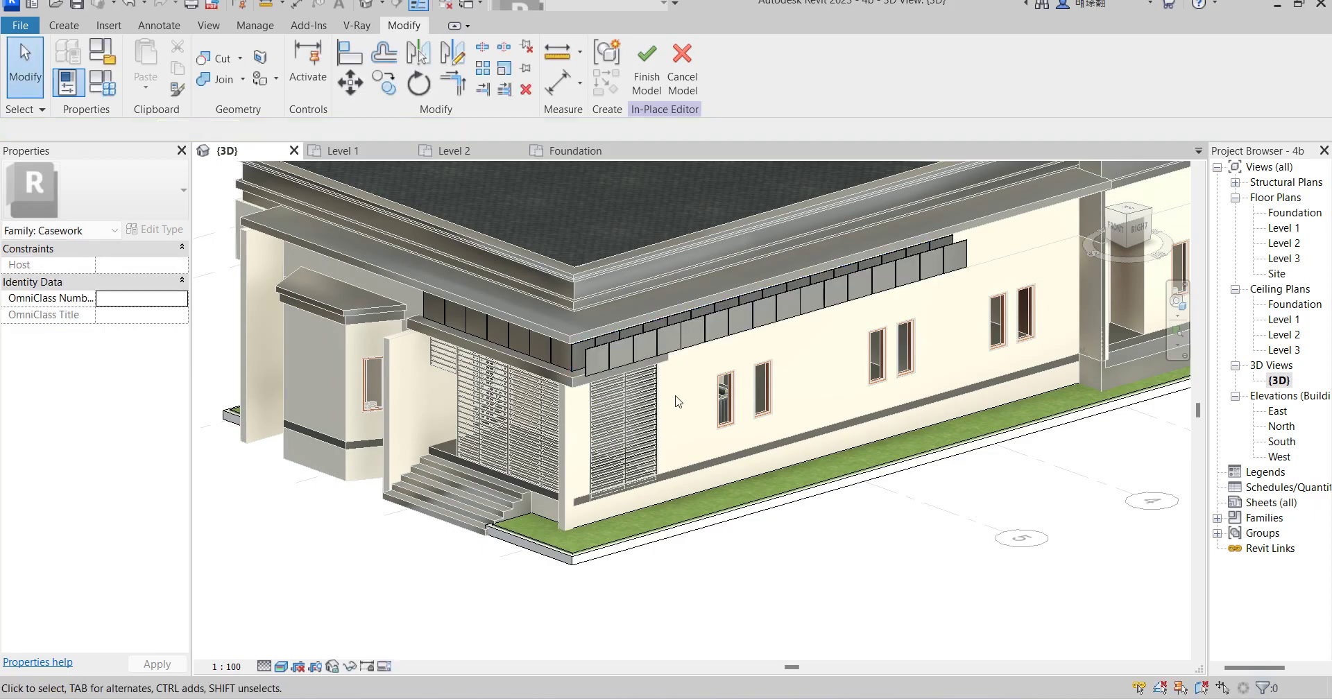
left_click(685, 353)
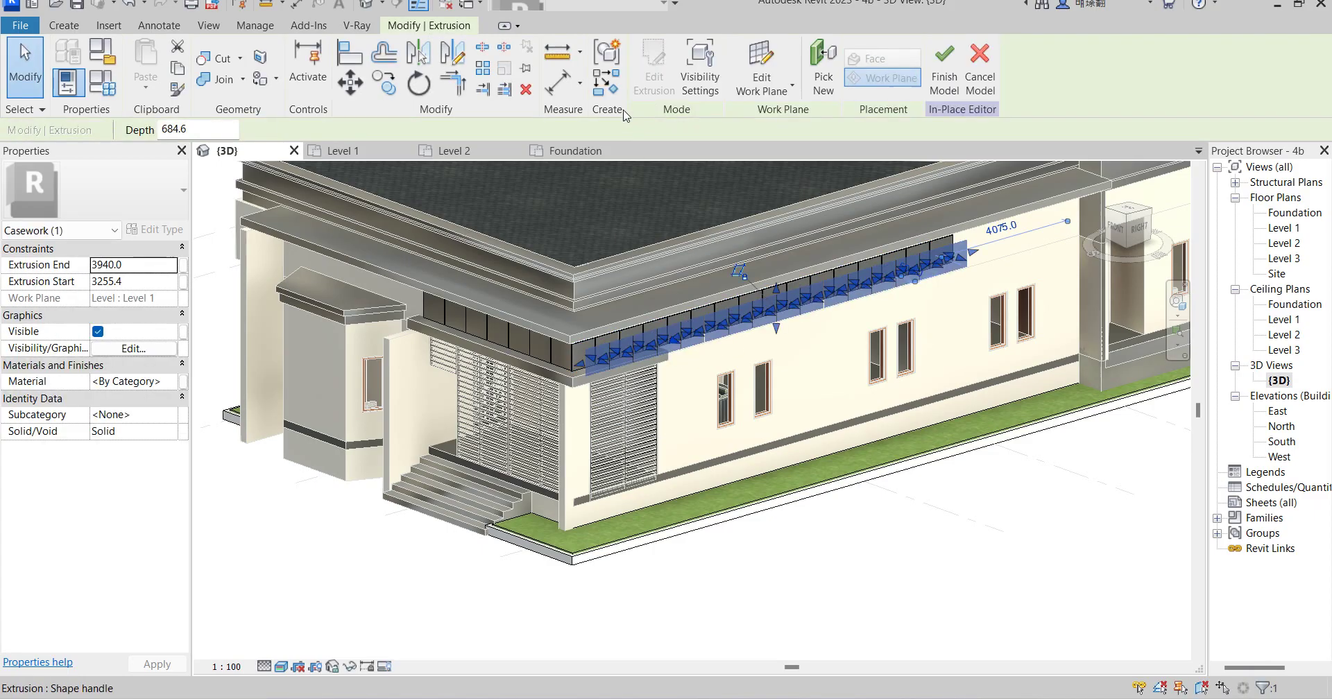
left_click(652, 82)
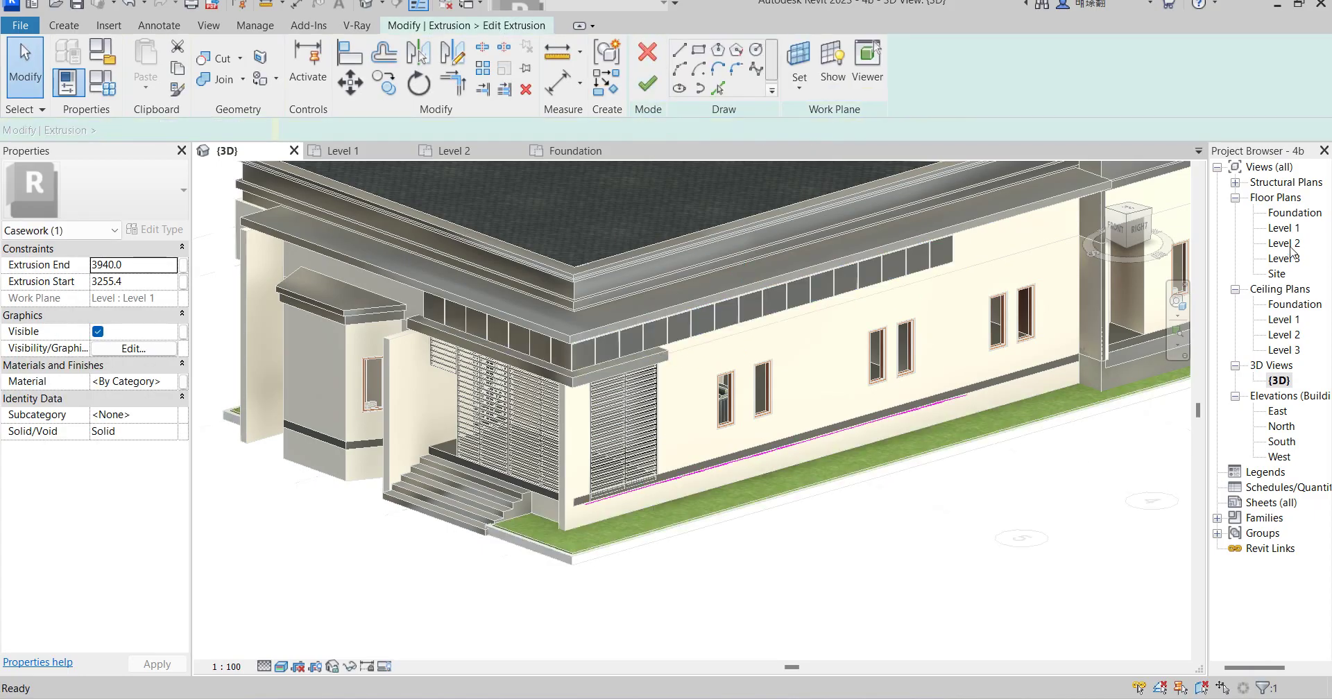
In the Level 2 plan, delete all panel profiles from the copied side row's sketch
double_click(1288, 245)
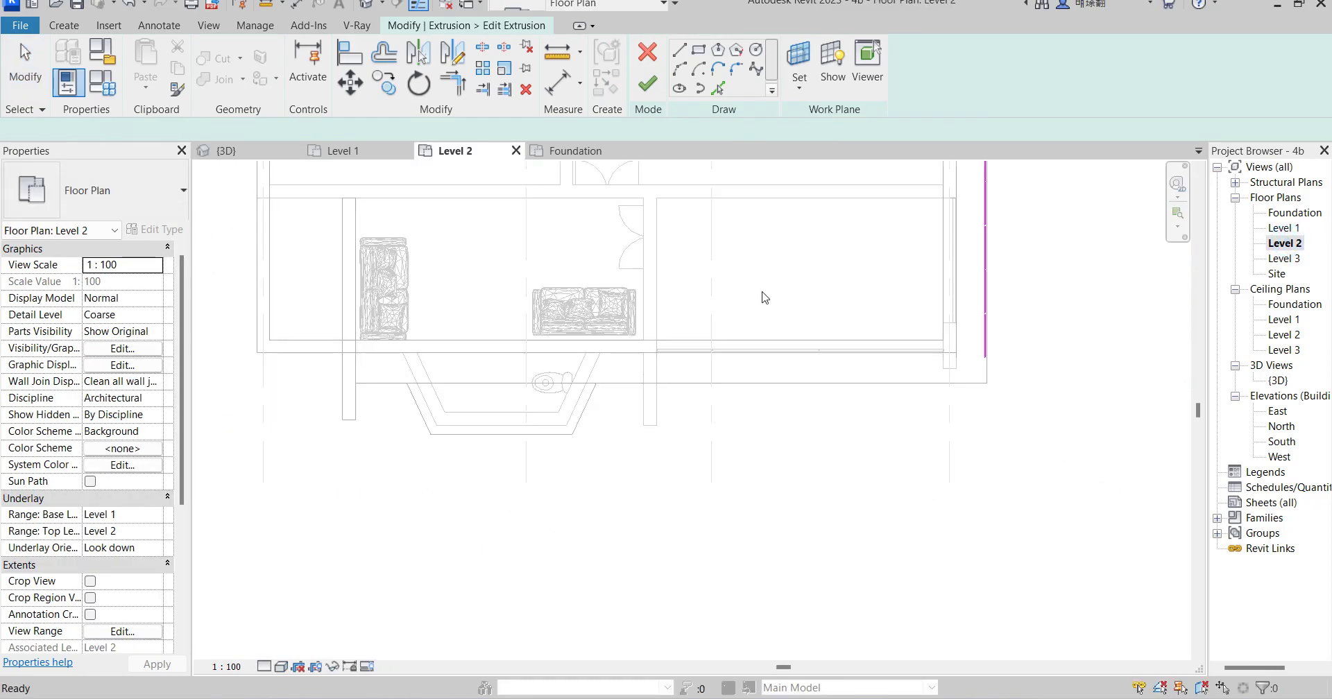
scroll(846, 410, "down", 3)
scroll(895, 395, "up", 5)
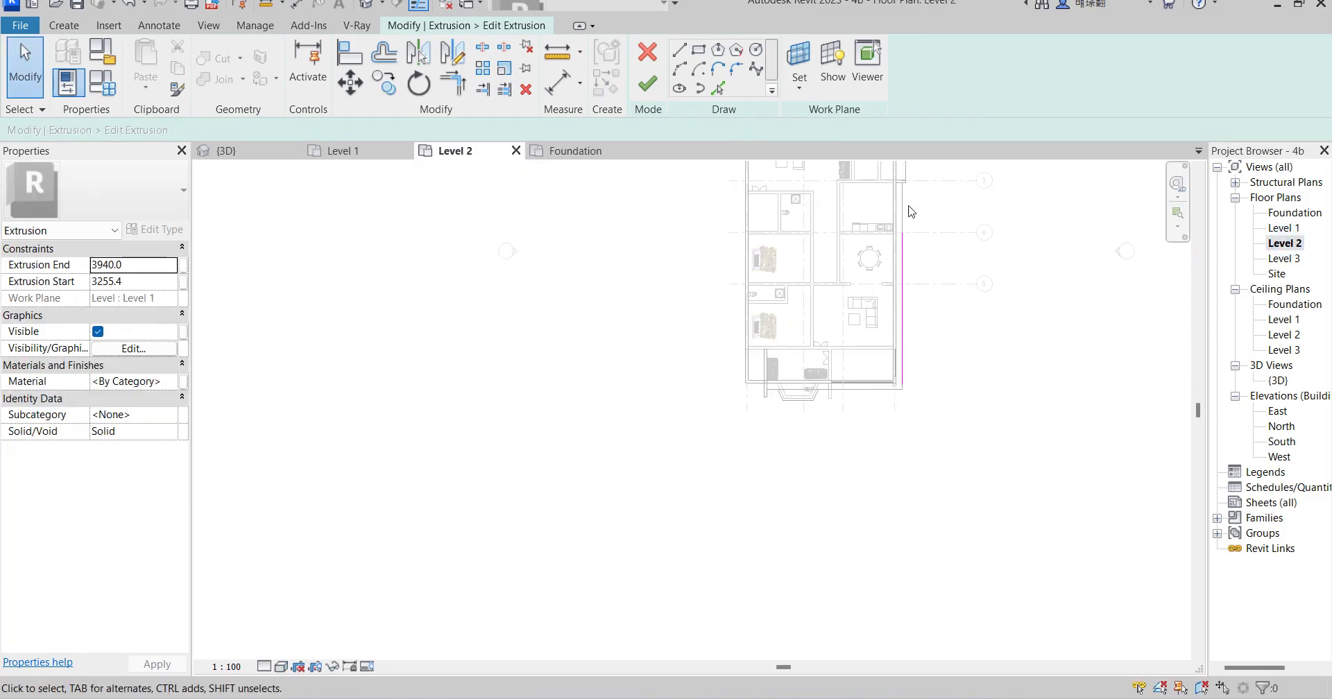
mouse_move(889, 262)
left_mouse_down()
mouse_move(925, 398)
mouse_move(921, 339)
left_mouse_up()
scroll(932, 393, "down", 4)
left_click_drag(934, 632, 895, 594)
key("Delete")
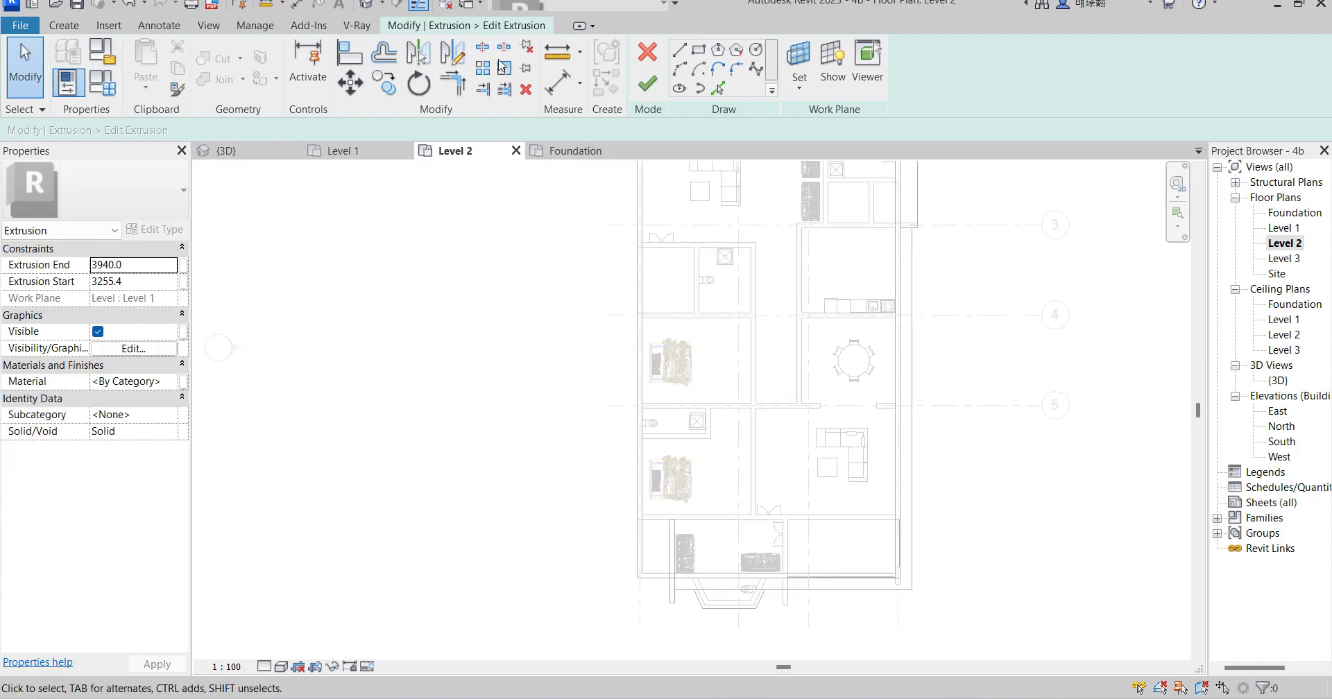
Sketch a rectangle about 100 mm wide along the side wall's outer face, from grid 4 to the front building corner
left_click(697, 50)
scroll(936, 364, "up", 5)
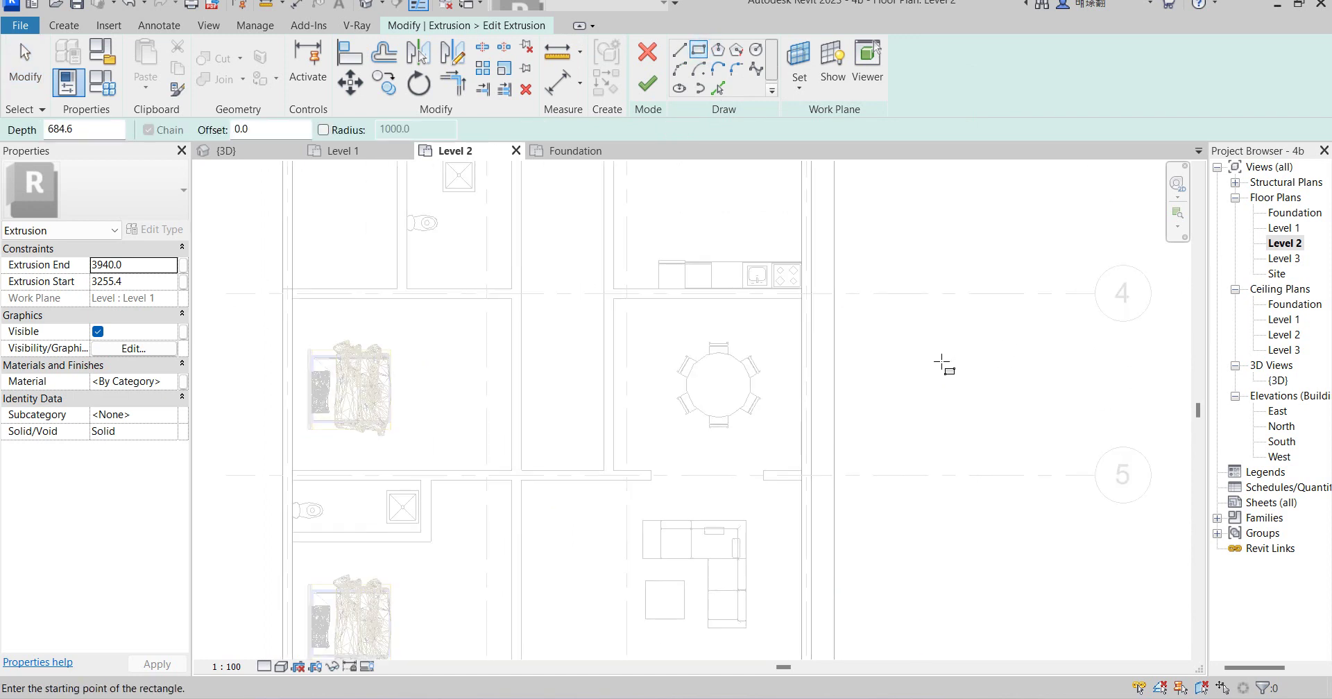
scroll(866, 344, "up", 2)
scroll(784, 336, "down", 4)
scroll(784, 336, "down", 5)
scroll(790, 327, "up", 5)
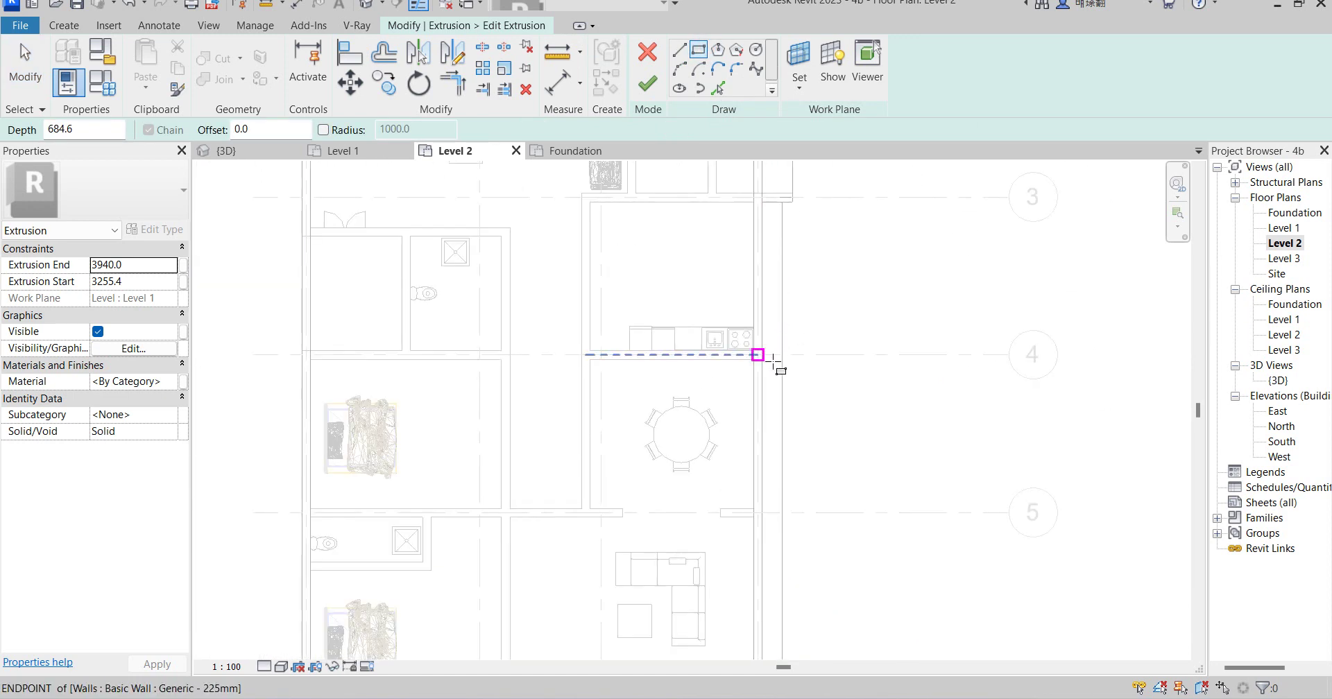
scroll(774, 355, "up", 3)
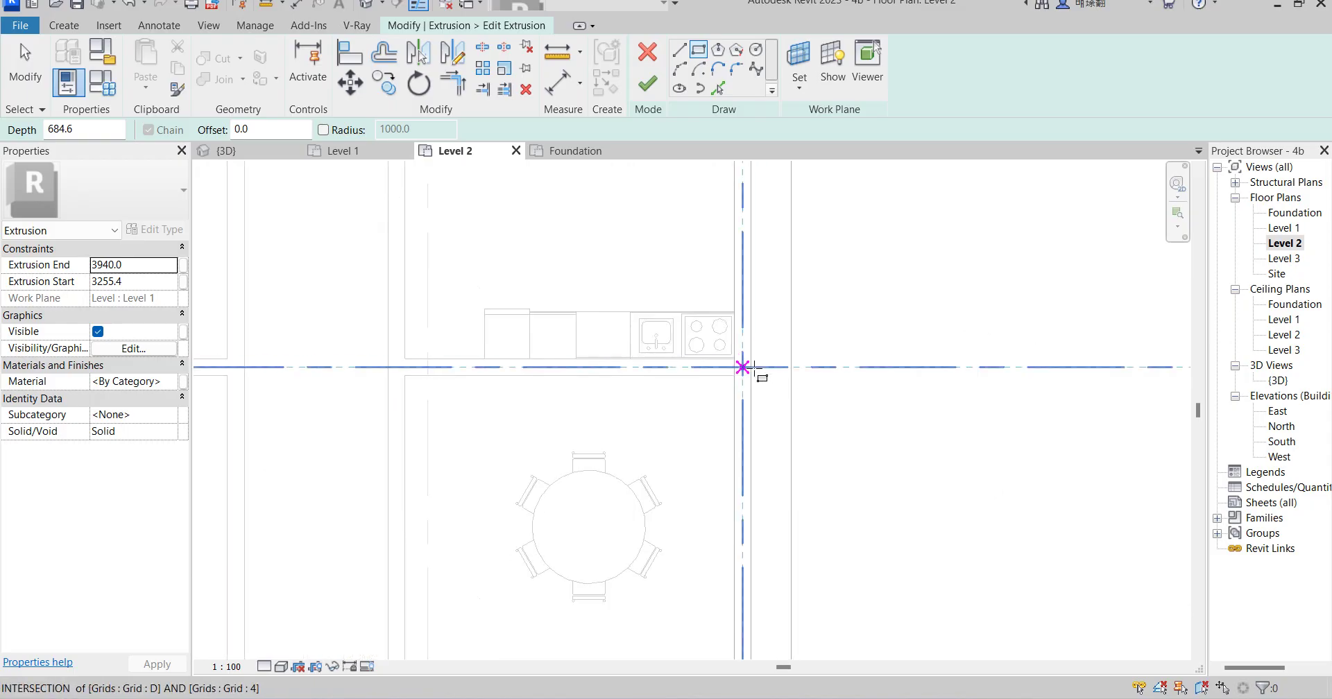
left_click(750, 368)
scroll(763, 440, "down", 4)
scroll(798, 461, "up", 3)
scroll(800, 454, "up", 5)
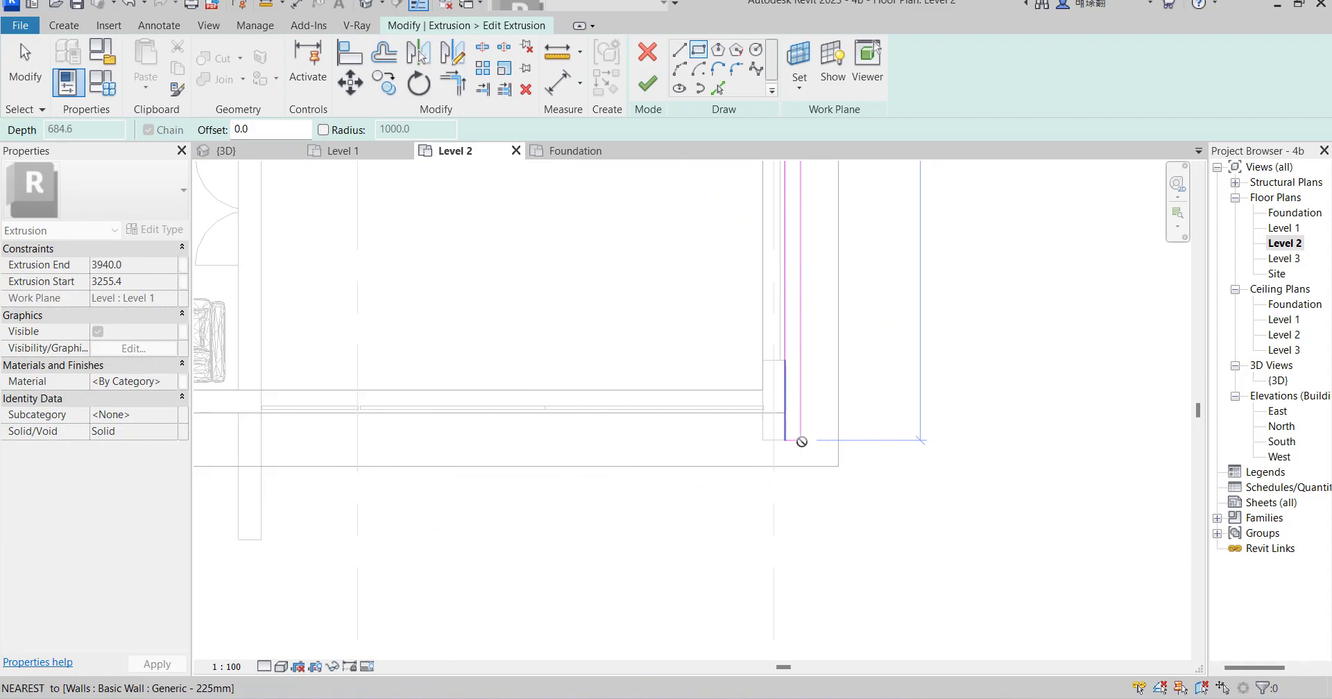
scroll(808, 434, "up", 1)
left_click(798, 426)
right_click(742, 437)
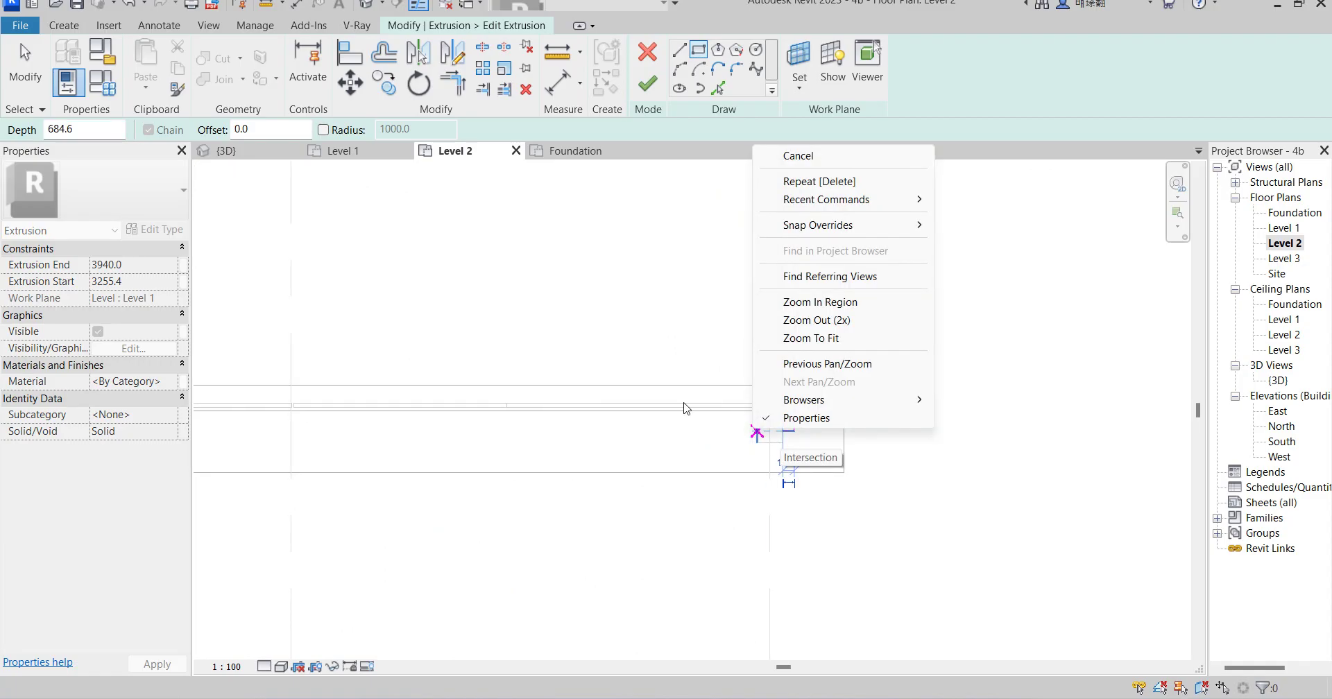
left_click(521, 448)
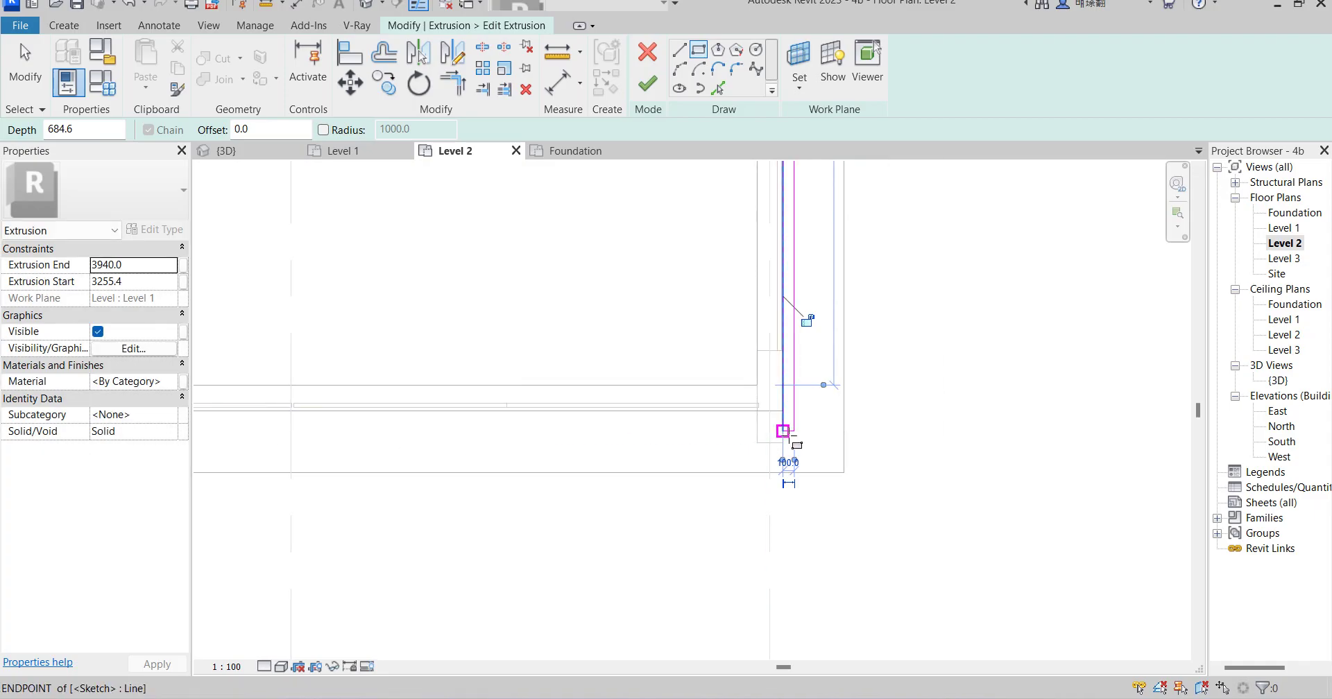
left_click(782, 431)
scroll(885, 426, "down", 4)
scroll(599, 438, "up", 2)
scroll(646, 401, "up", 2)
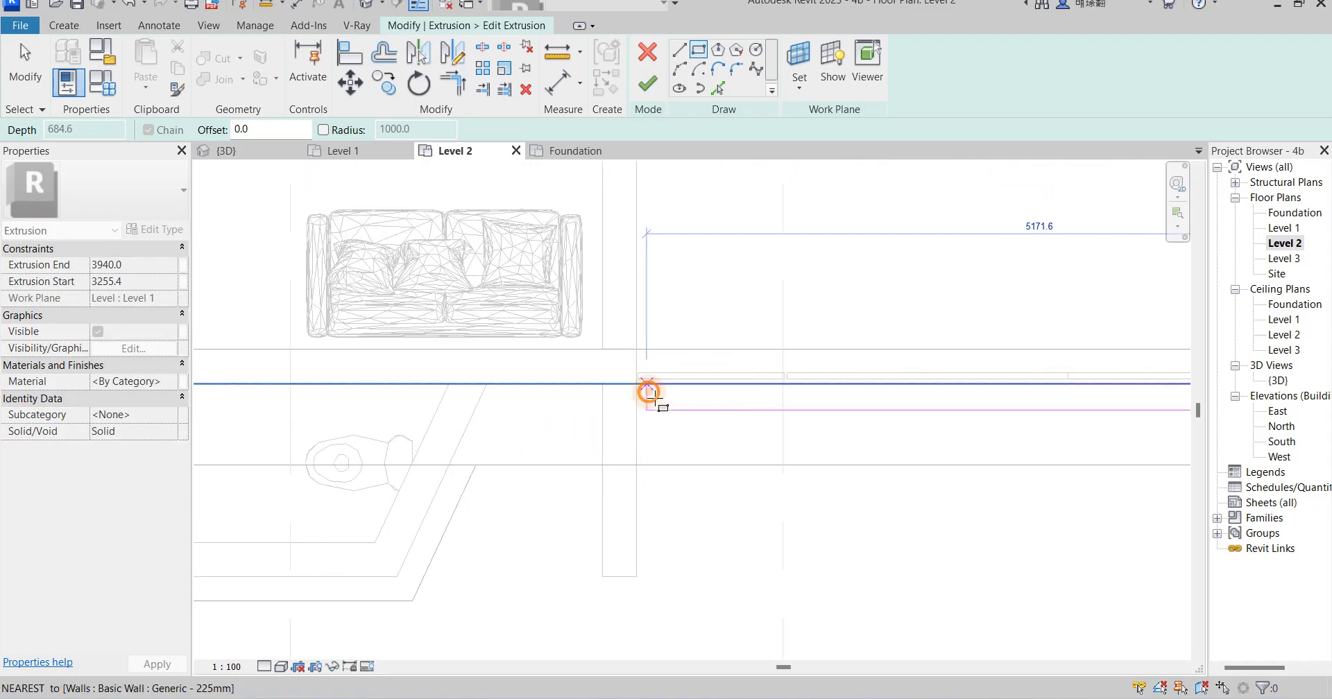
right_click(639, 387)
left_click(639, 387)
scroll(541, 406, "down", 1)
right_click(580, 161)
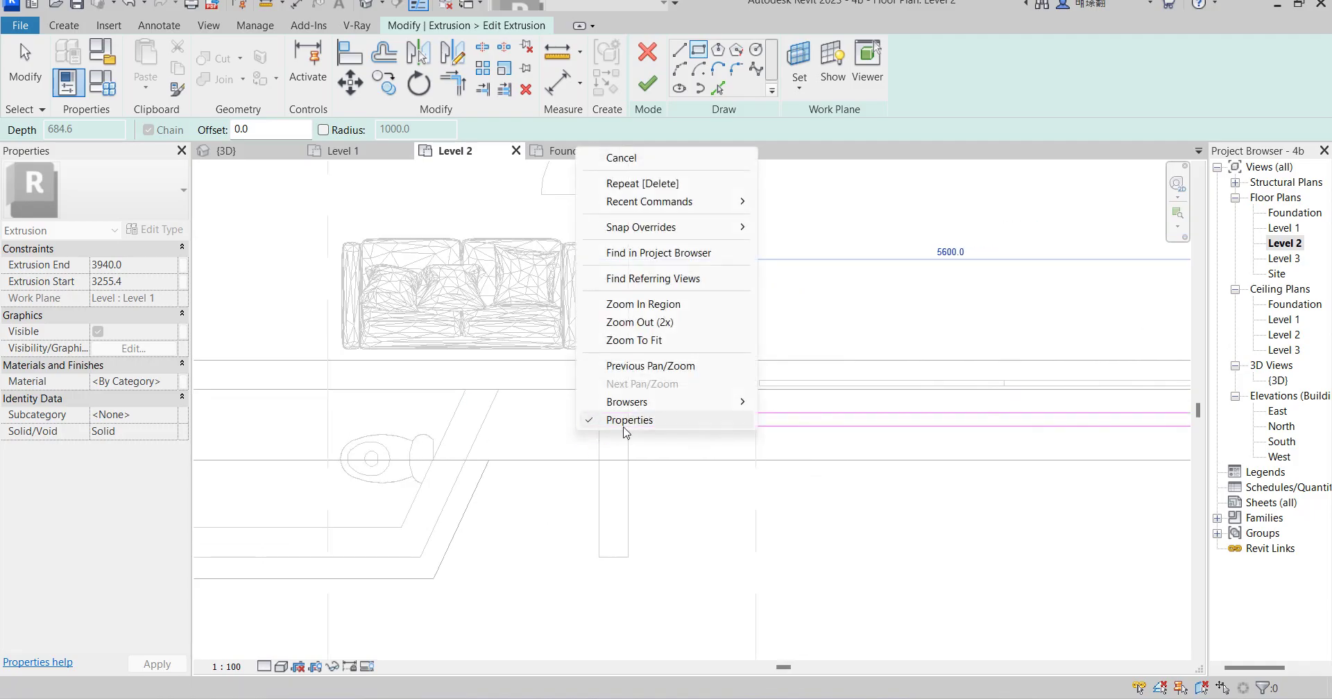
left_click(642, 158)
Sketch a rectangle along the front wall's outer face, from the side rectangle's inner corner to the porch's inner side wall
scroll(719, 435, "down", 1)
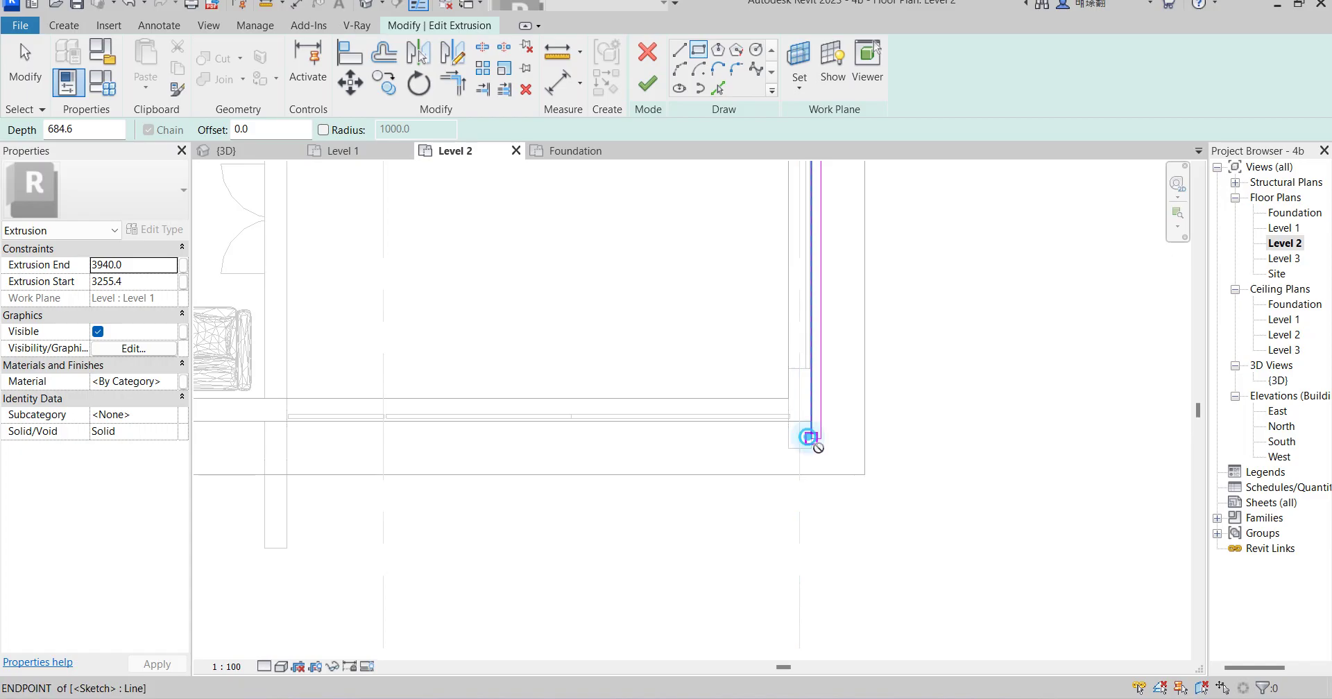
left_click(811, 439)
scroll(812, 438, "down", 2)
scroll(701, 451, "up", 5)
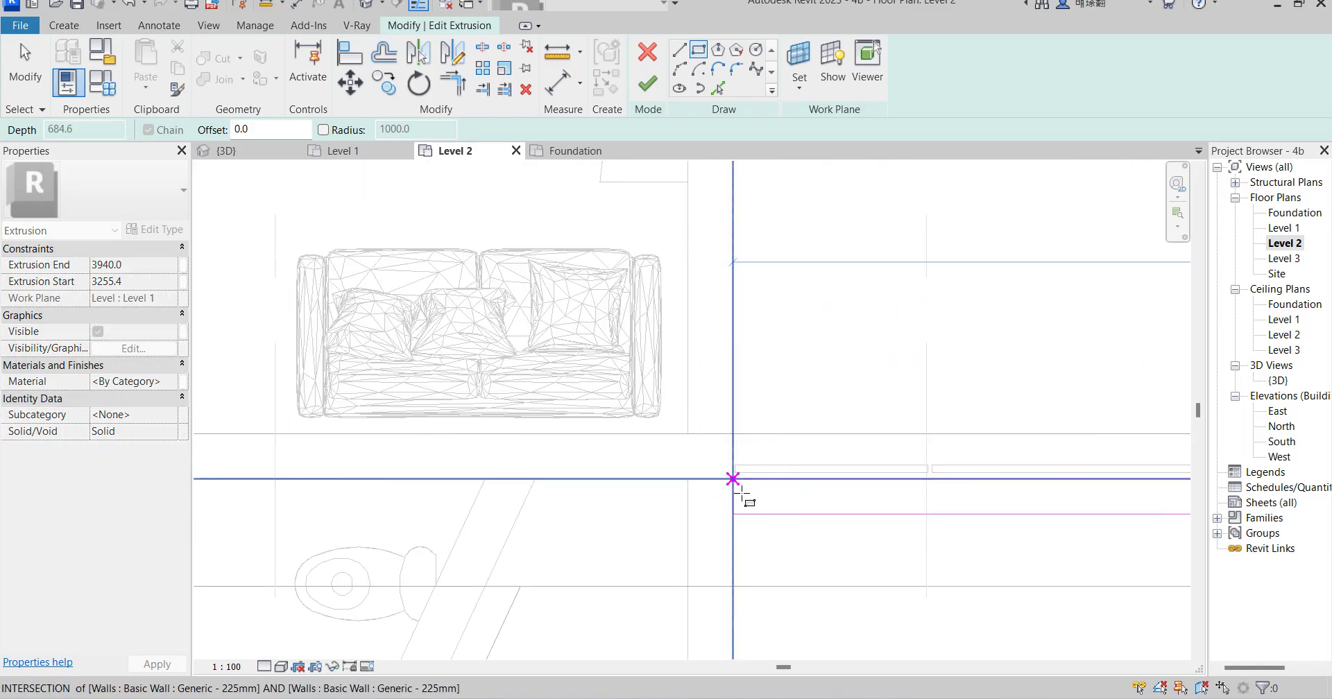
left_click(732, 478)
scroll(733, 479, "down", 2)
scroll(696, 351, "up", 2)
right_click(696, 353)
left_click(746, 365)
key("Escape")
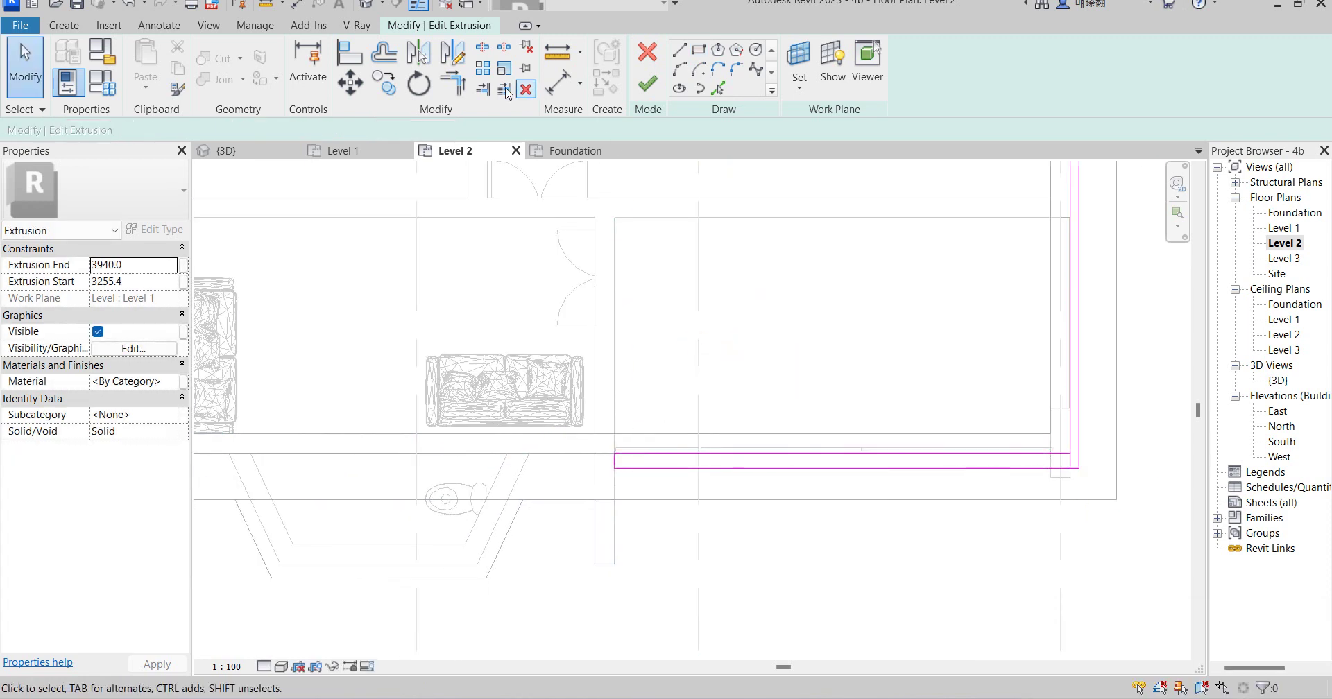
Remove the overlapping line segments where the two sketched rectangles meet at the front building corner
left_click(464, 89)
scroll(1068, 466, "up", 4)
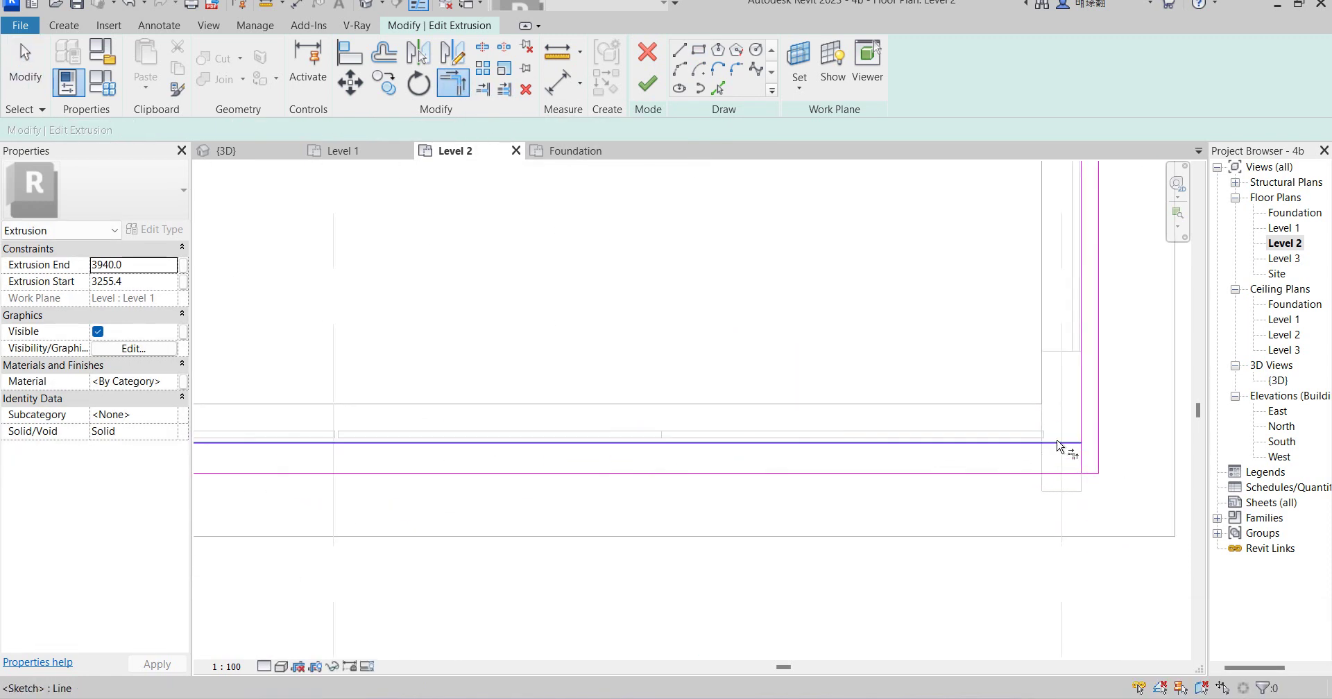
left_click(1085, 421)
scroll(1131, 449, "up", 2)
right_click(1112, 417)
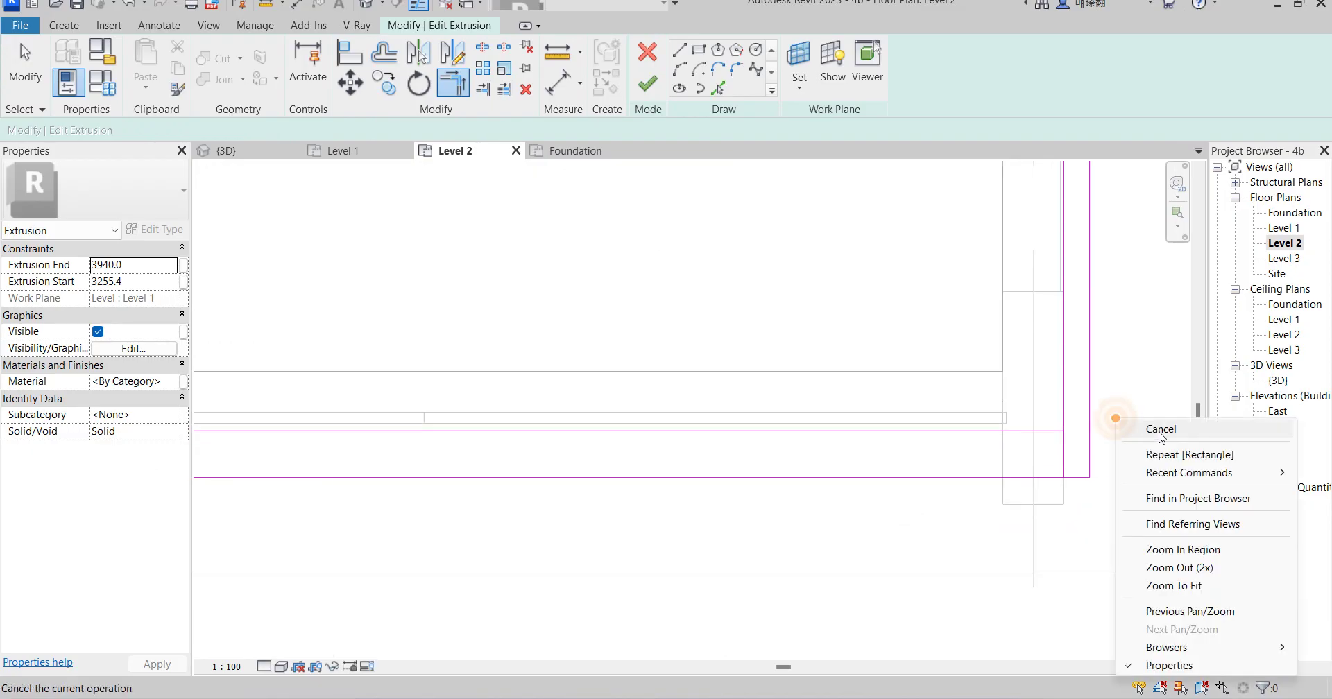
left_click(1159, 431)
left_click(1067, 475)
key("Escape")
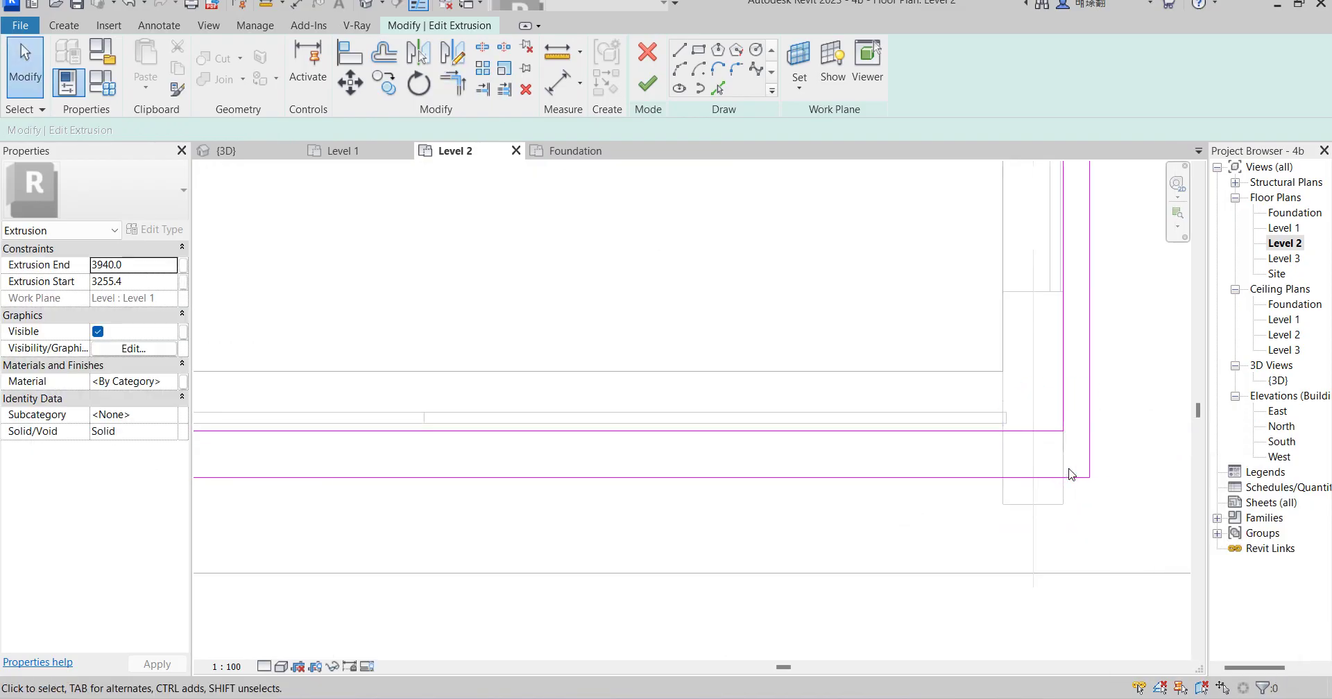
mouse_move(1081, 481)
left_mouse_down()
mouse_move(1011, 447)
mouse_move(1003, 478)
left_mouse_up()
Move the front strip's outer line to 95 mm from its inner line and trim it with the side strip's outer line
scroll(982, 485, "up", 2)
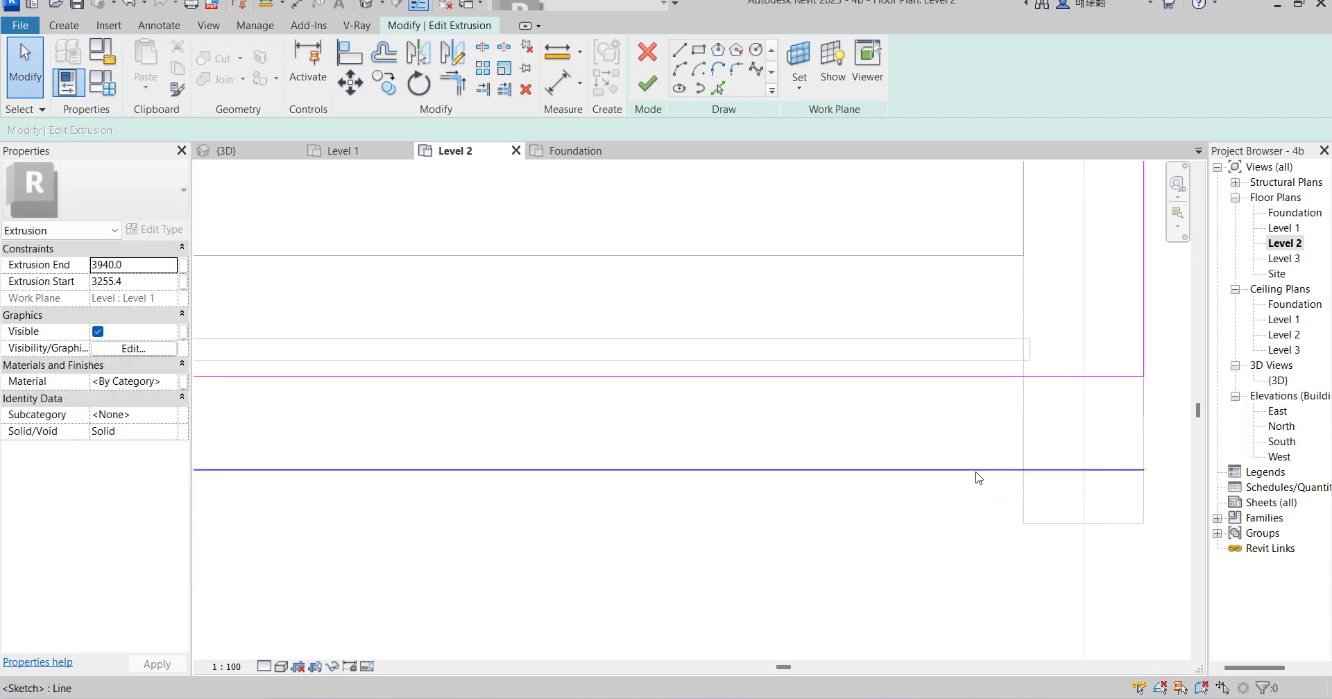
left_click(960, 476)
left_click_drag(961, 476, 957, 433)
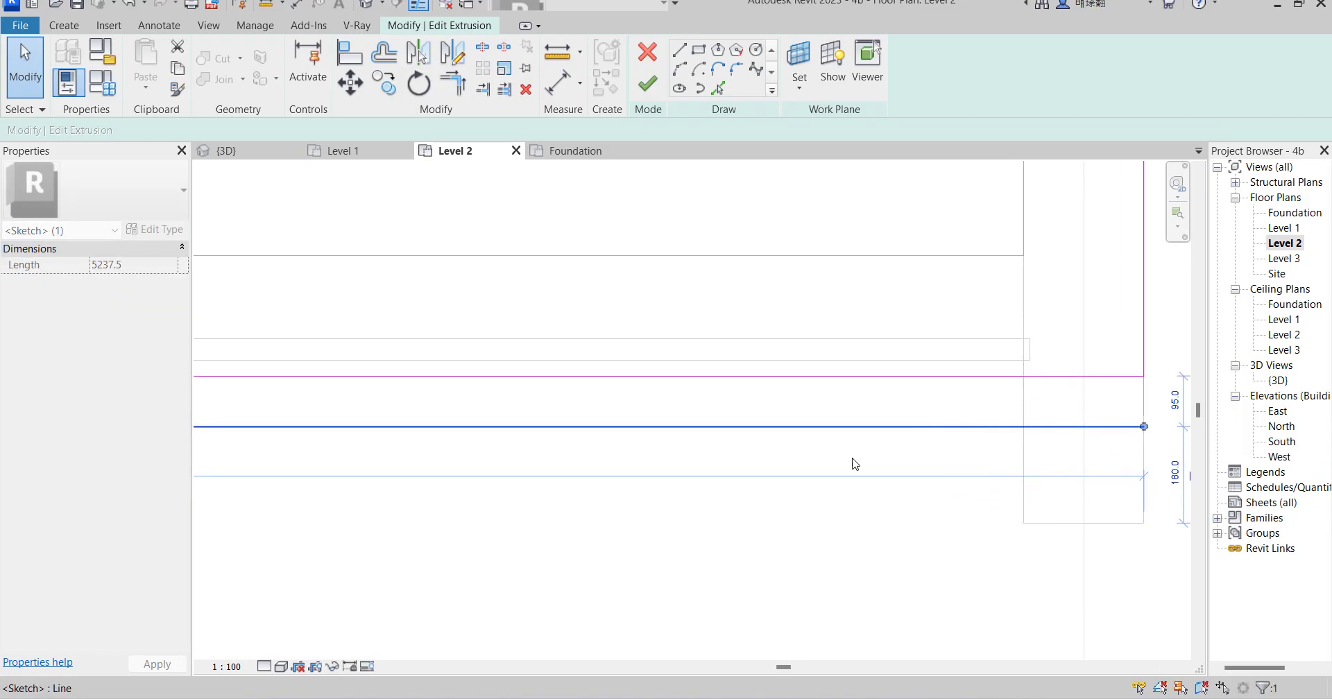
scroll(844, 463, "down", 3)
left_click(458, 89)
left_click(957, 451)
left_click(999, 406)
scroll(832, 476, "down", 3)
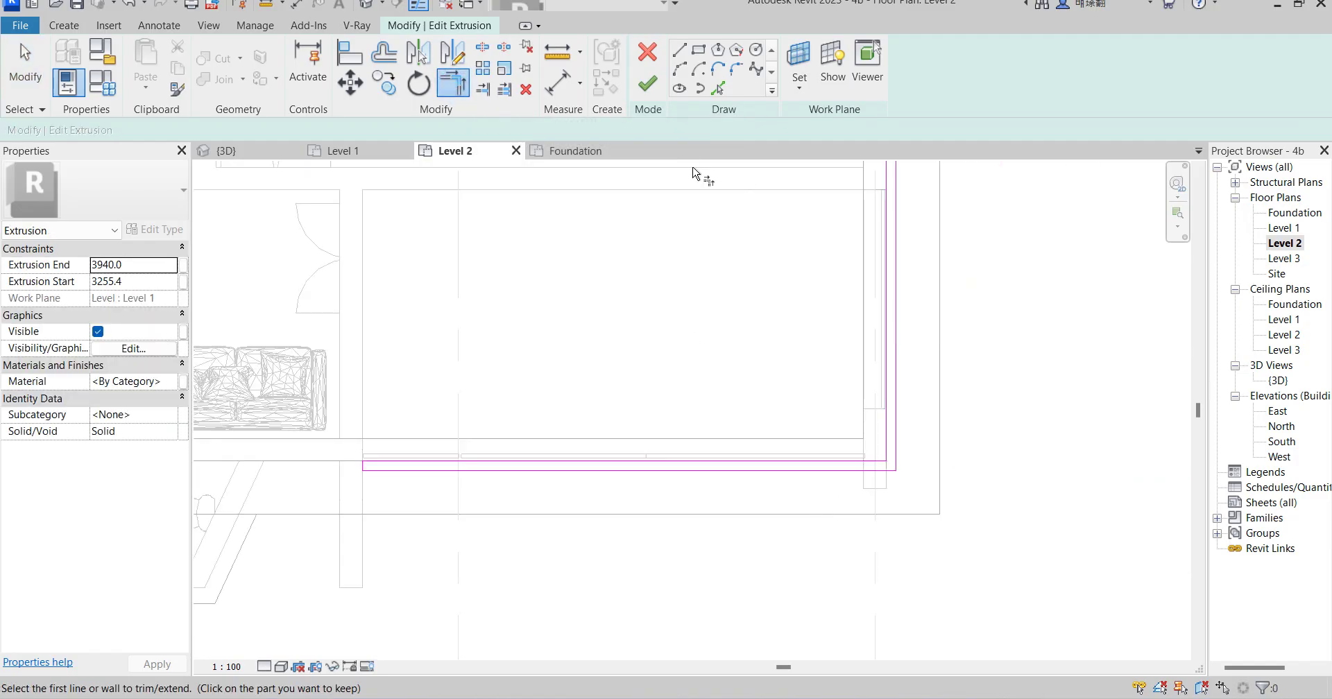
Finish the L-shaped sketch and, in the 3D view, pull the extrusion end down below the panel row to 2560
left_click(648, 83)
scroll(953, 525, "down", 2)
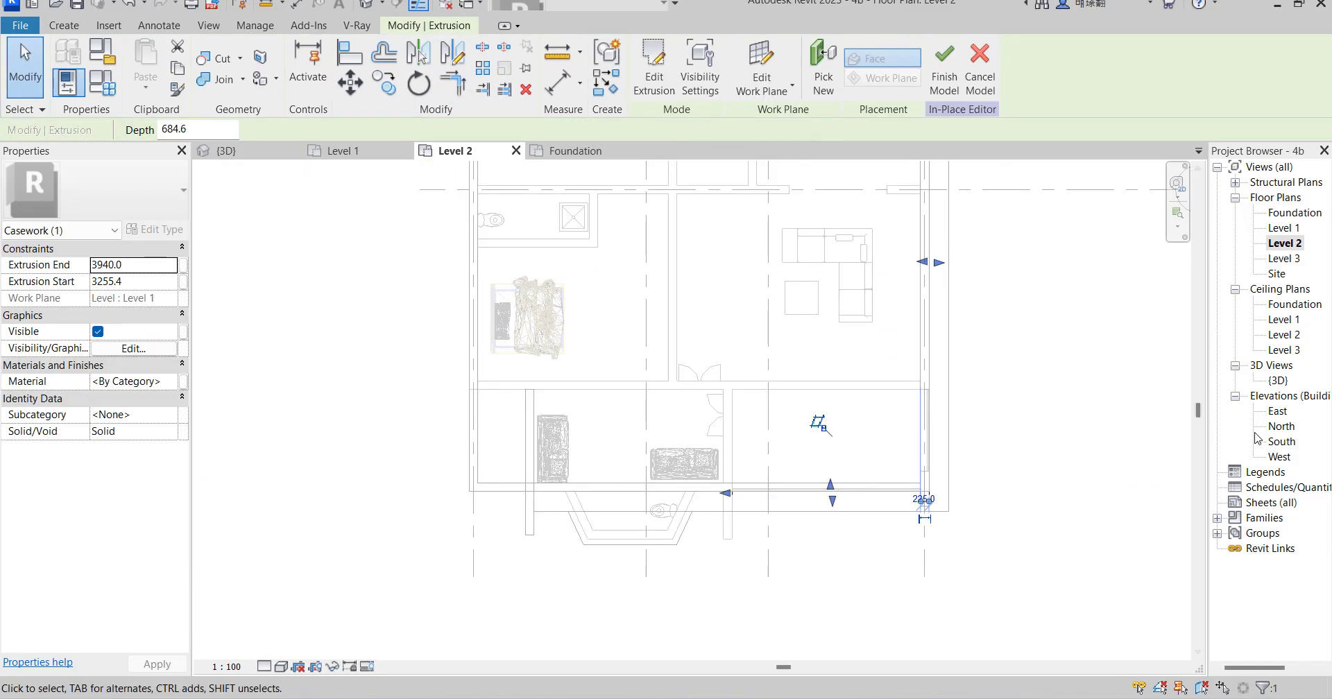
double_click(1280, 381)
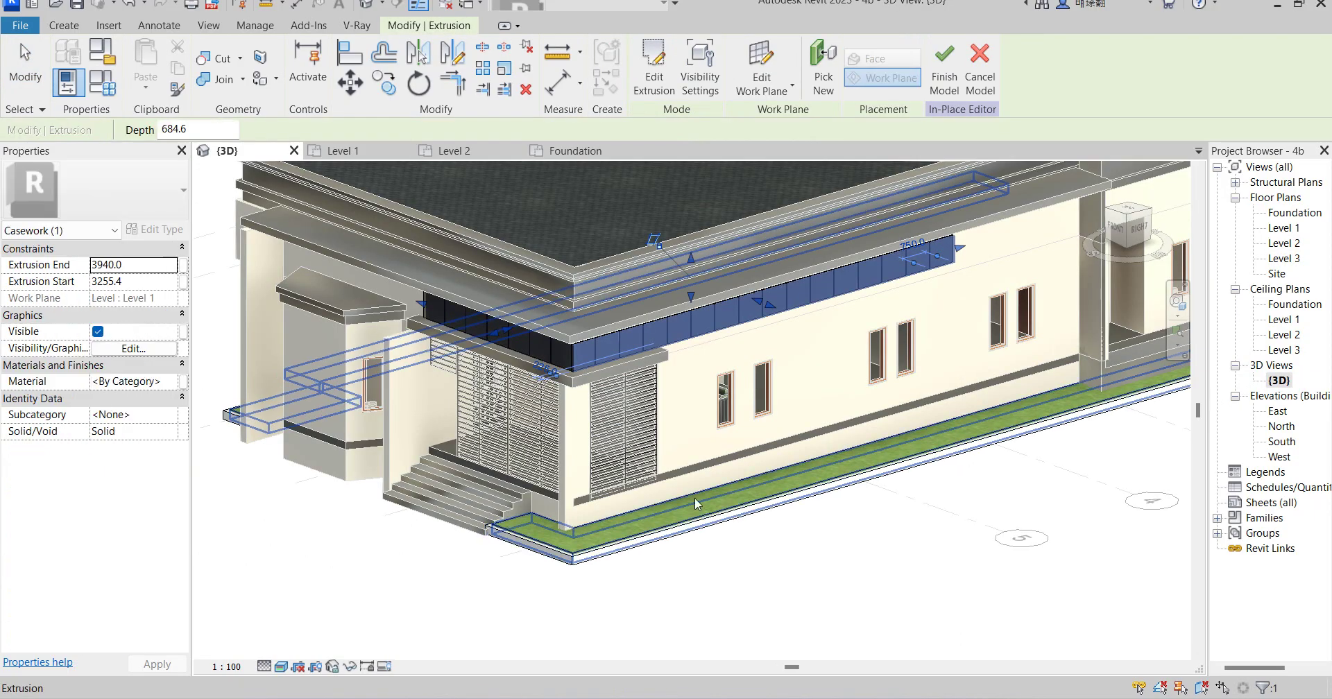
scroll(652, 315, "up", 2)
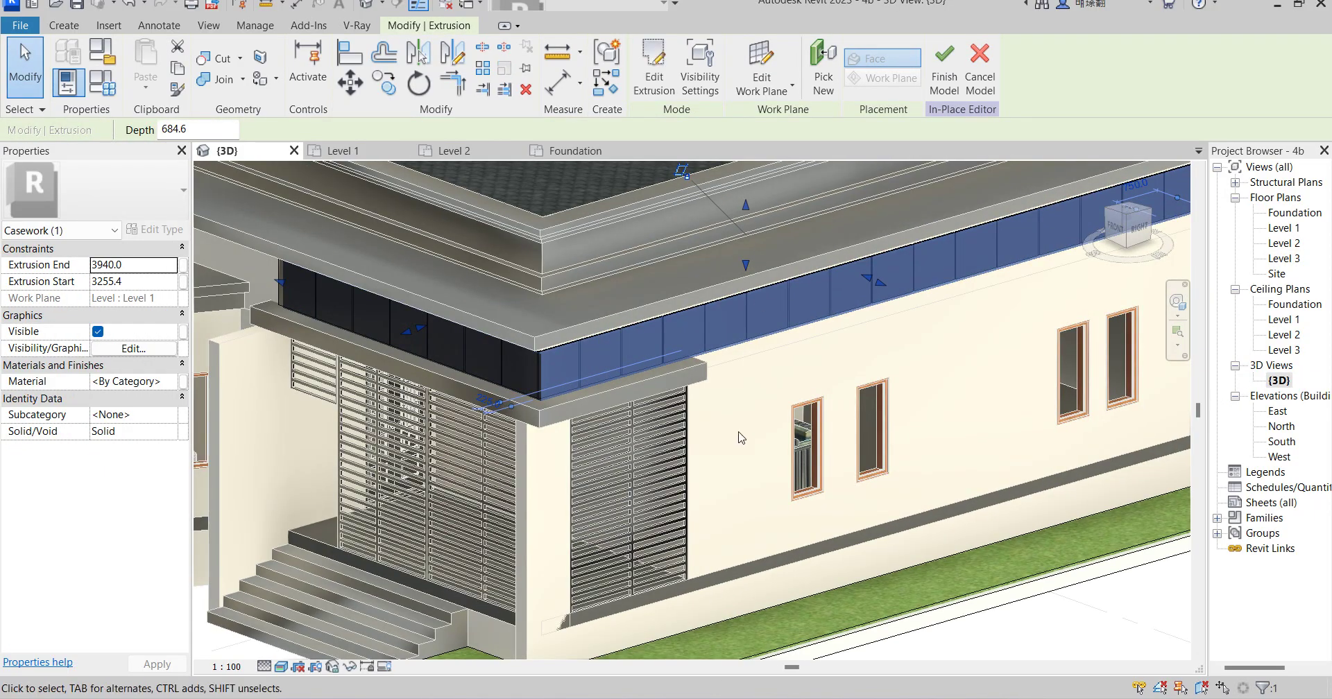
scroll(741, 401, "down", 2)
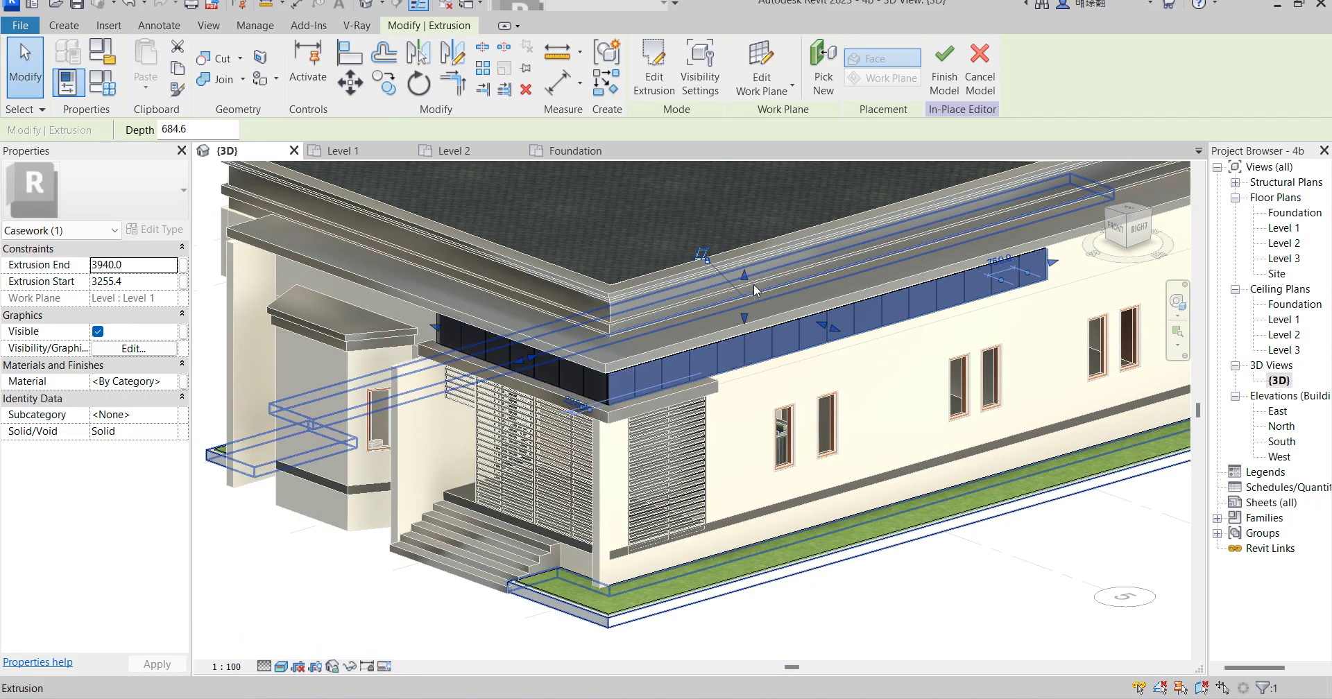
left_click_drag(749, 297, 752, 359)
scroll(772, 397, "up", 1)
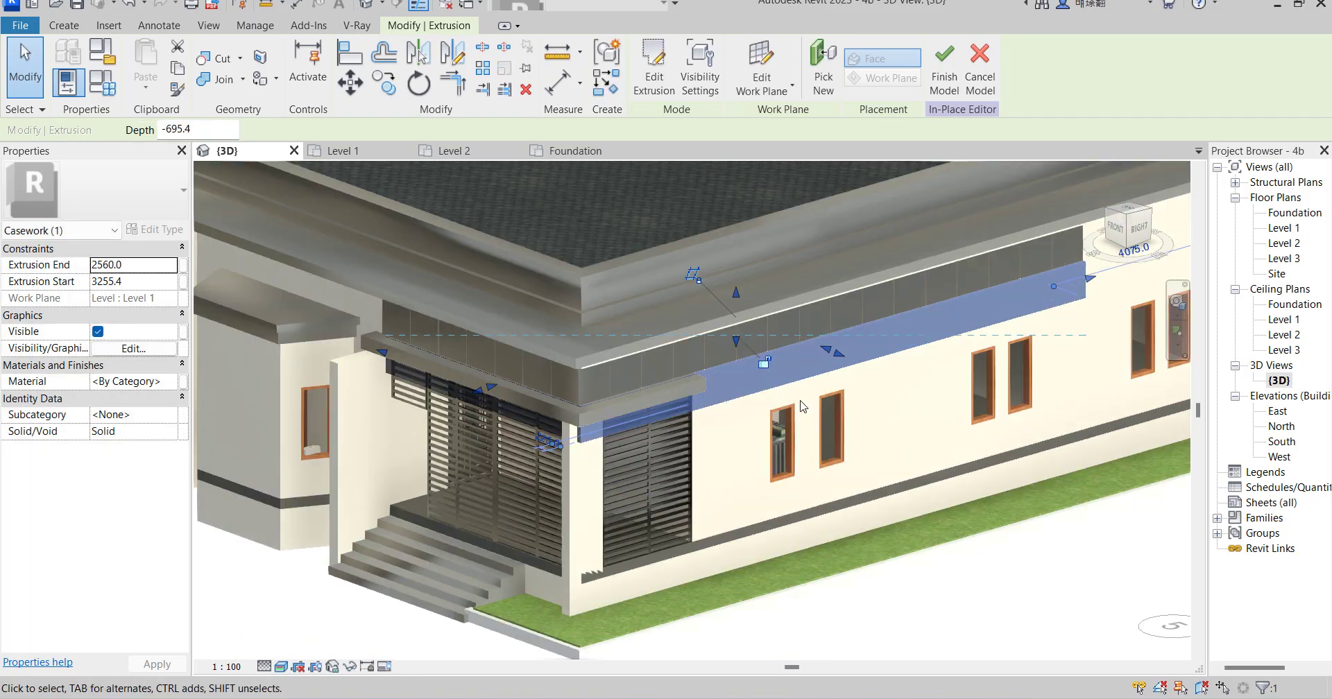
In the East elevation, raise the band's lower edge to an extrusion end of about 3174, forming a thin strip under the panels
left_click(1276, 411)
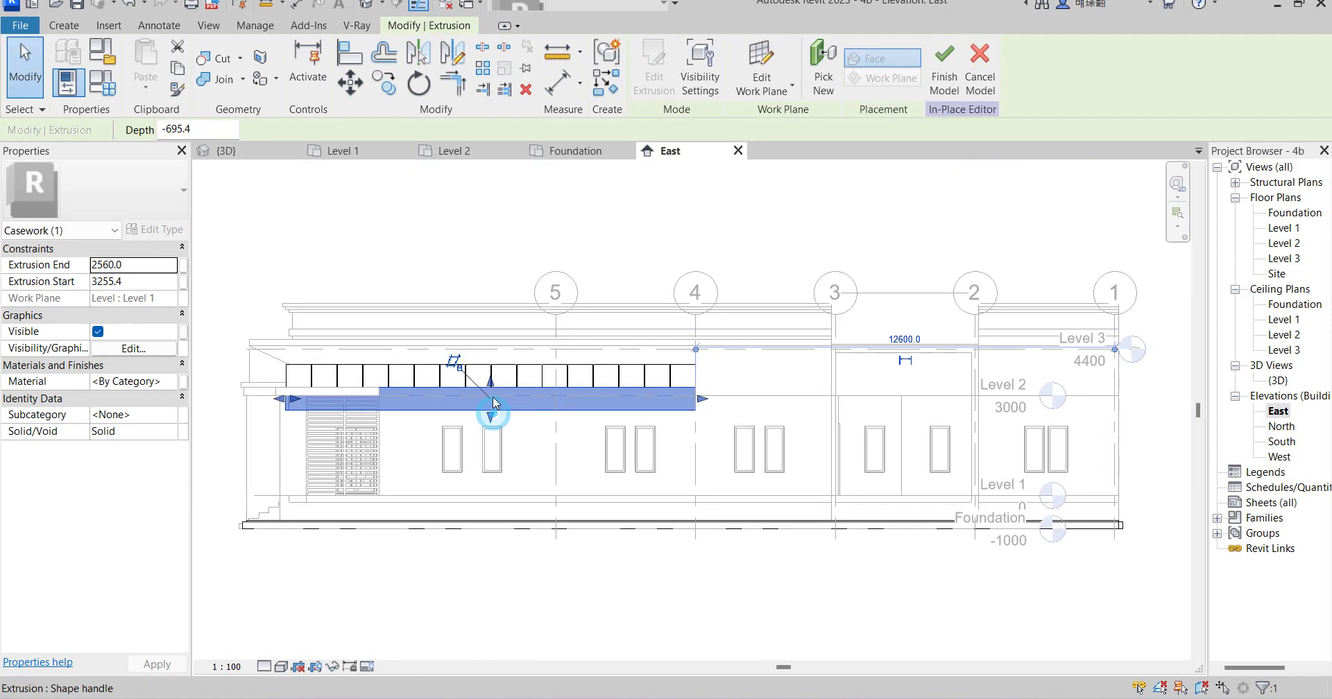
scroll(521, 414, "up", 8)
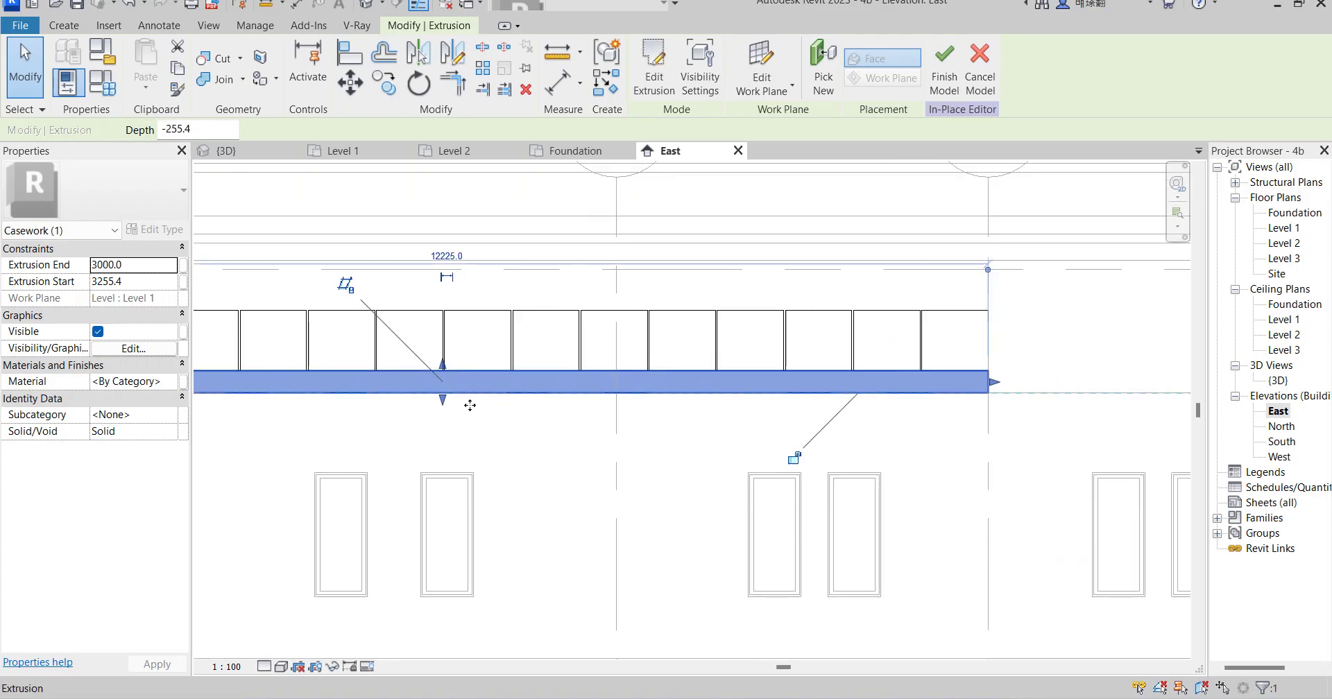
left_click_drag(431, 392, 434, 369)
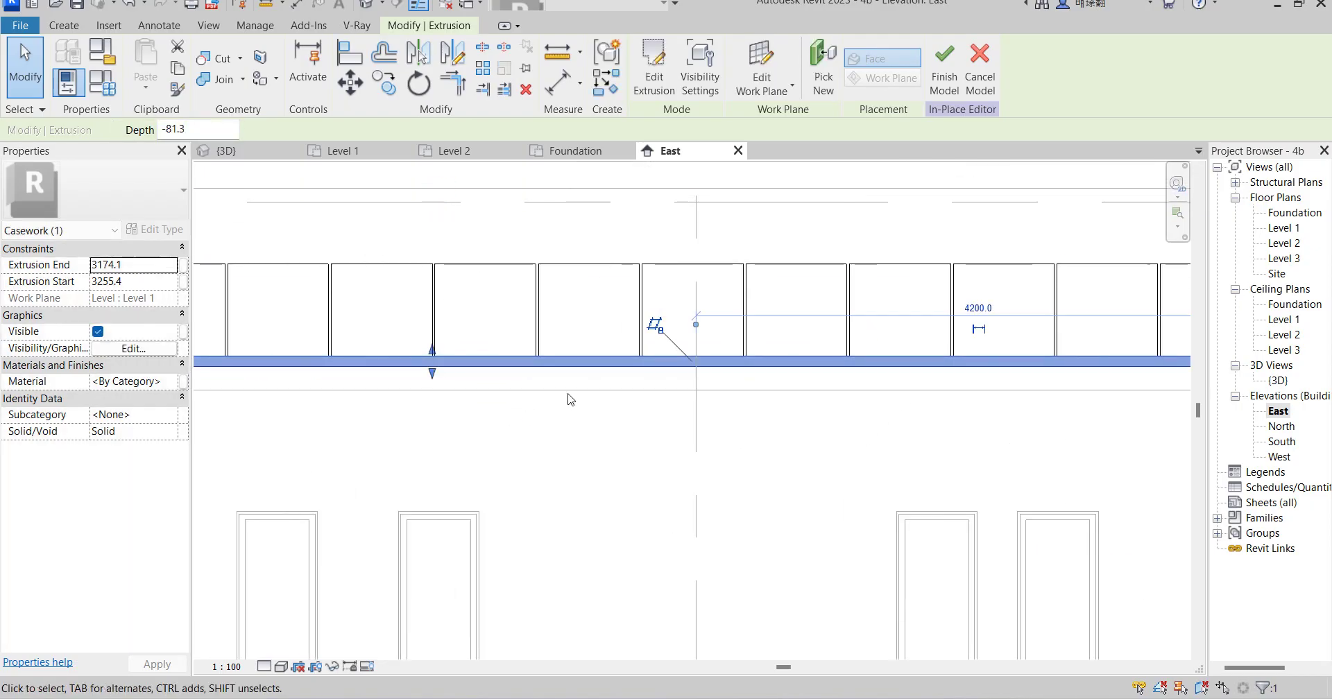
left_click(587, 395)
scroll(627, 422, "down", 6)
scroll(627, 422, "down", 5)
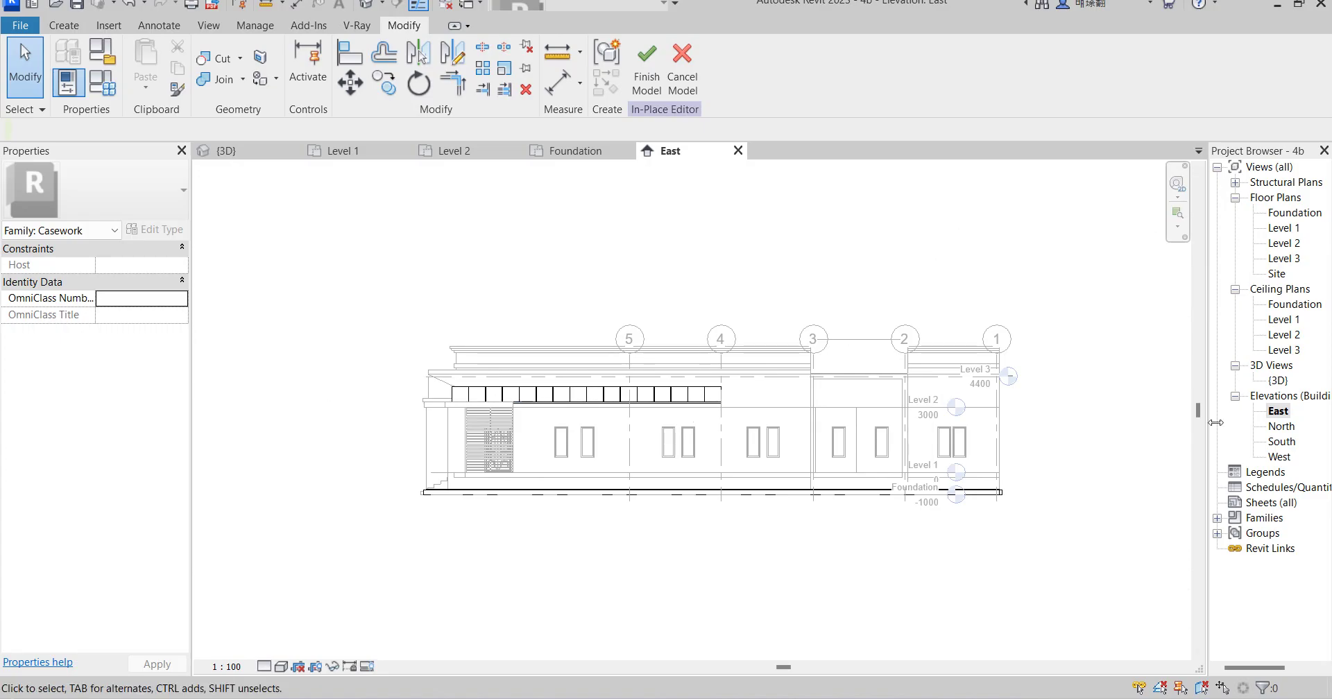
In the 3D view, pull the strip's outer side face outward so it projects beyond the panel row
double_click(1278, 381)
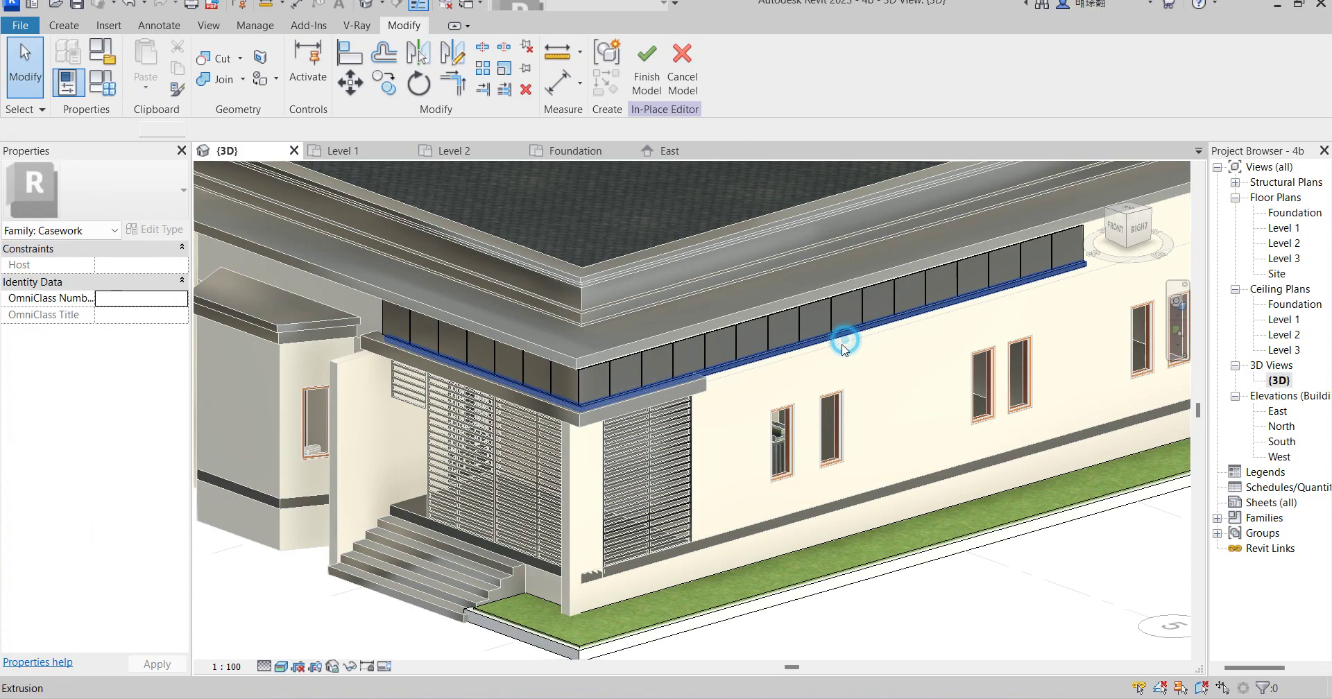
left_click(845, 347)
scroll(834, 371, "up", 3)
scroll(832, 369, "up", 1)
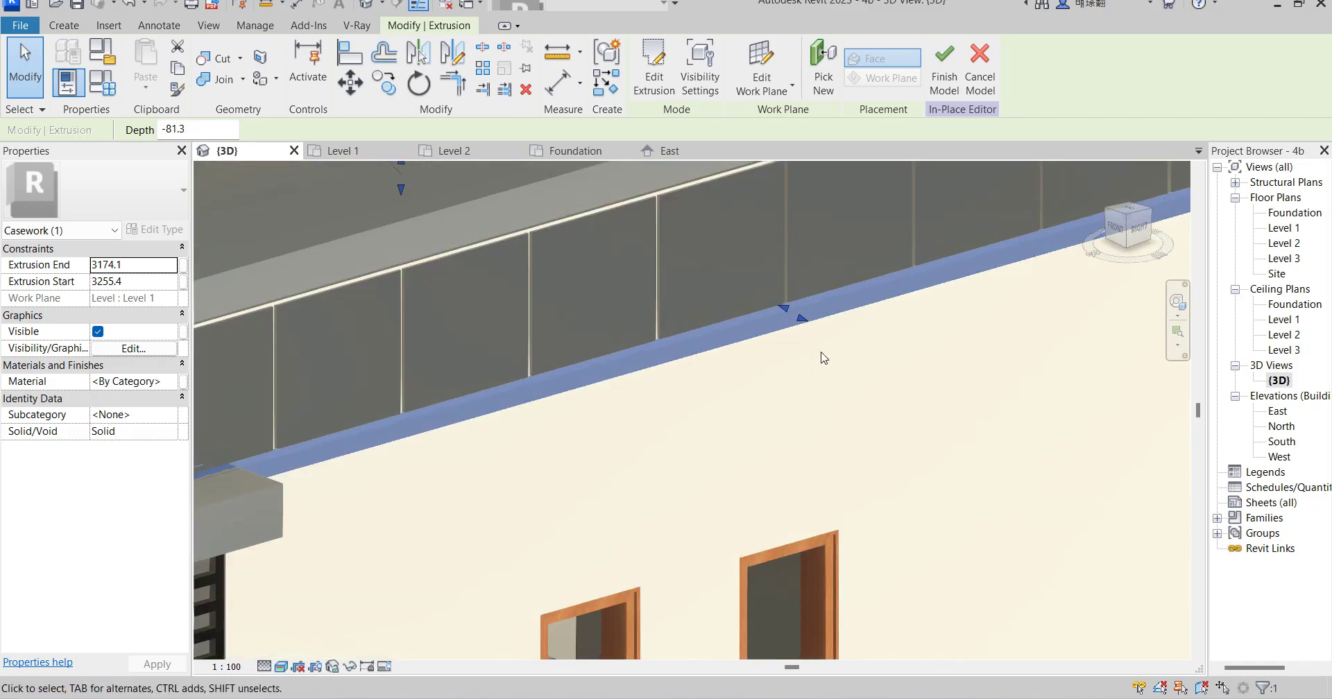
left_click_drag(802, 319, 819, 331)
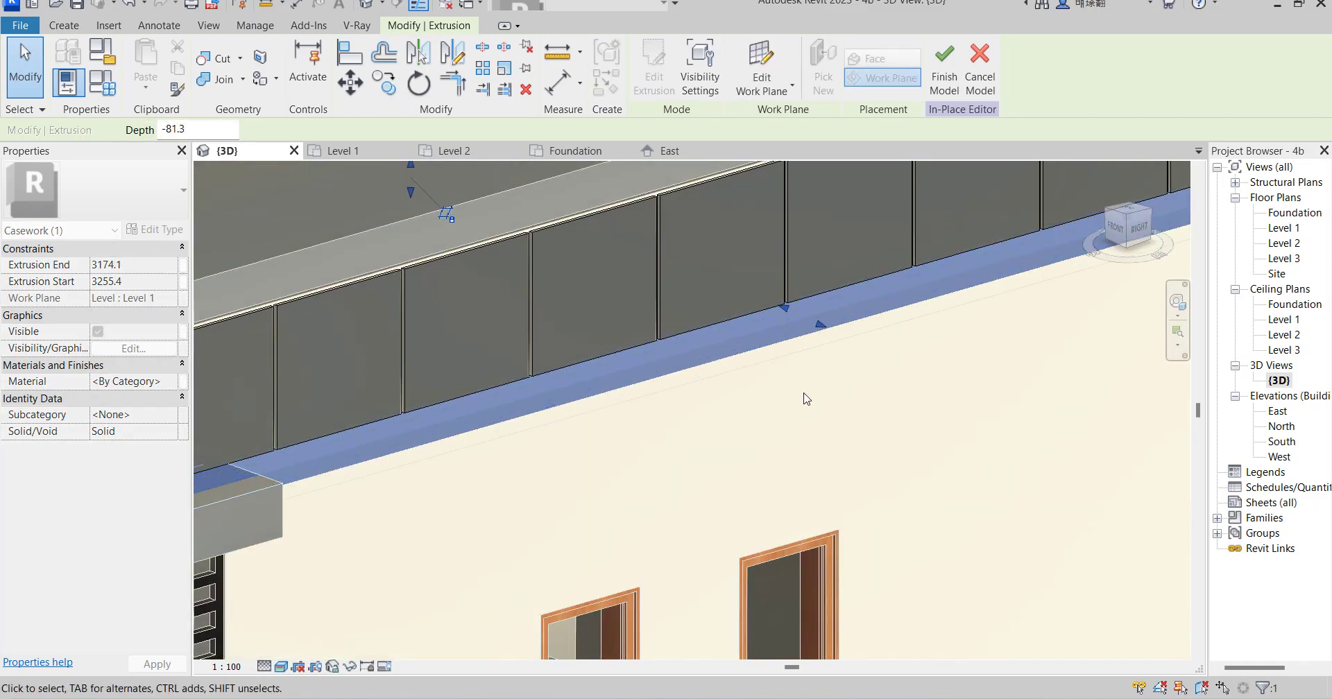
left_click(806, 393)
Extend the far end of the strip on the side wall farther past the last panel
scroll(780, 399, "down", 5)
scroll(811, 360, "up", 3)
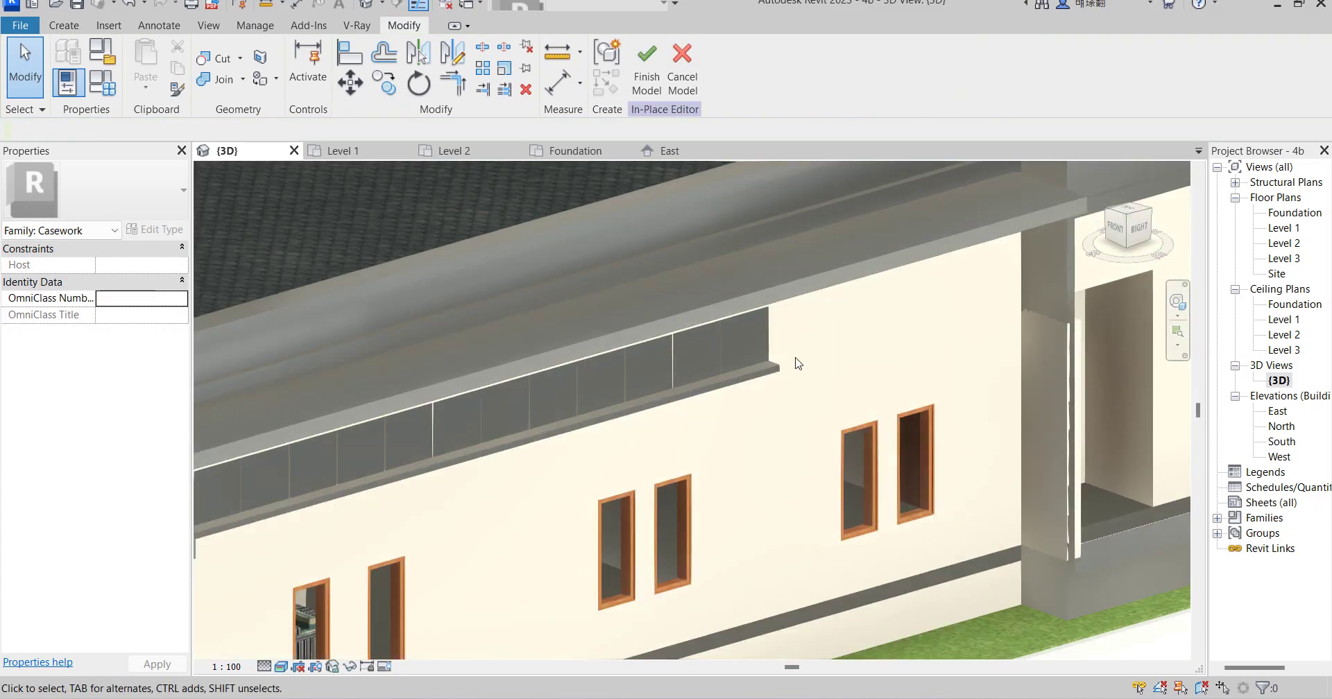
left_click(786, 373)
scroll(791, 373, "up", 2)
left_click_drag(810, 359, 805, 365)
left_click(935, 365)
scroll(934, 360, "down", 6)
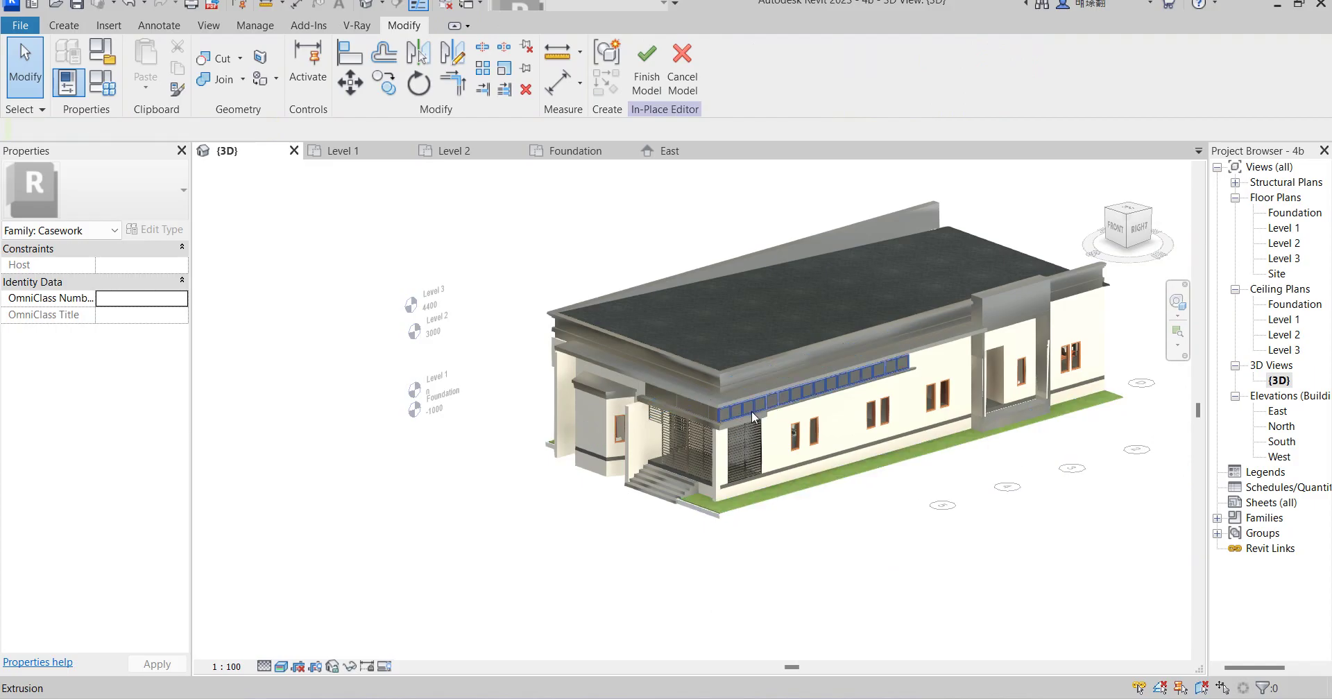
Thicken the strip upward by raising its extrusion start to about 3383.5
scroll(690, 450, "up", 5)
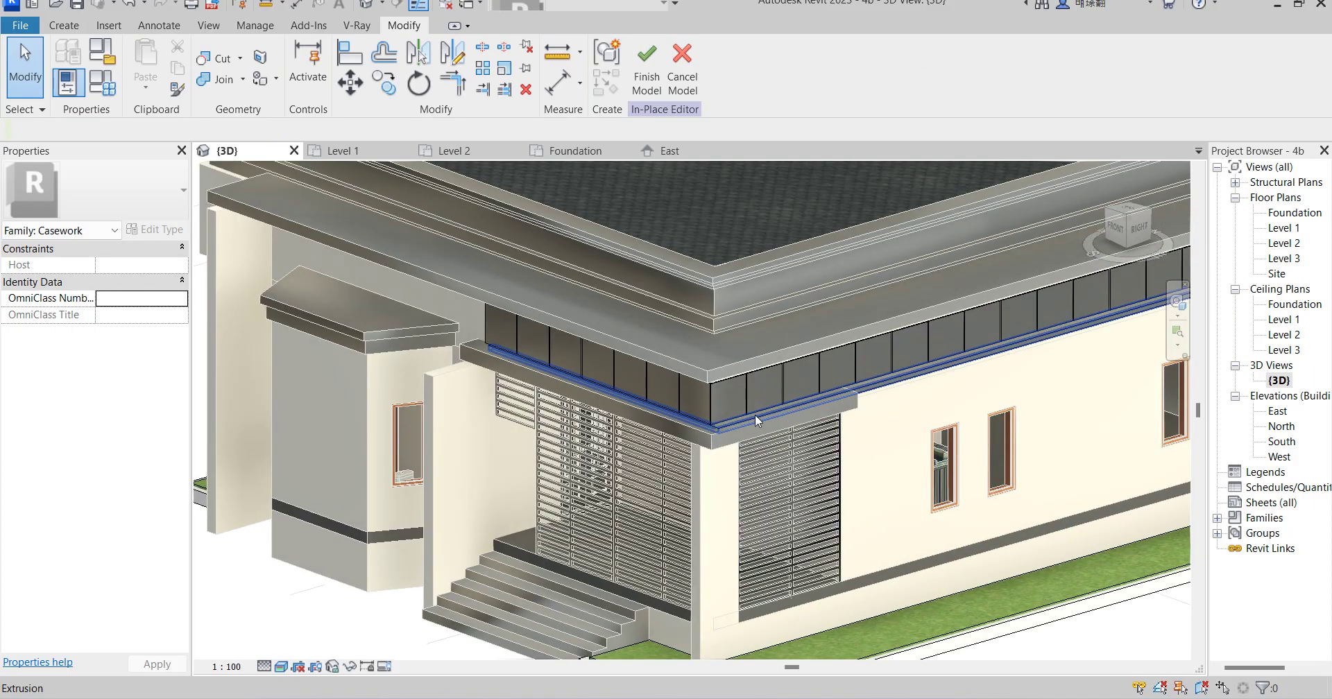
left_click(758, 419)
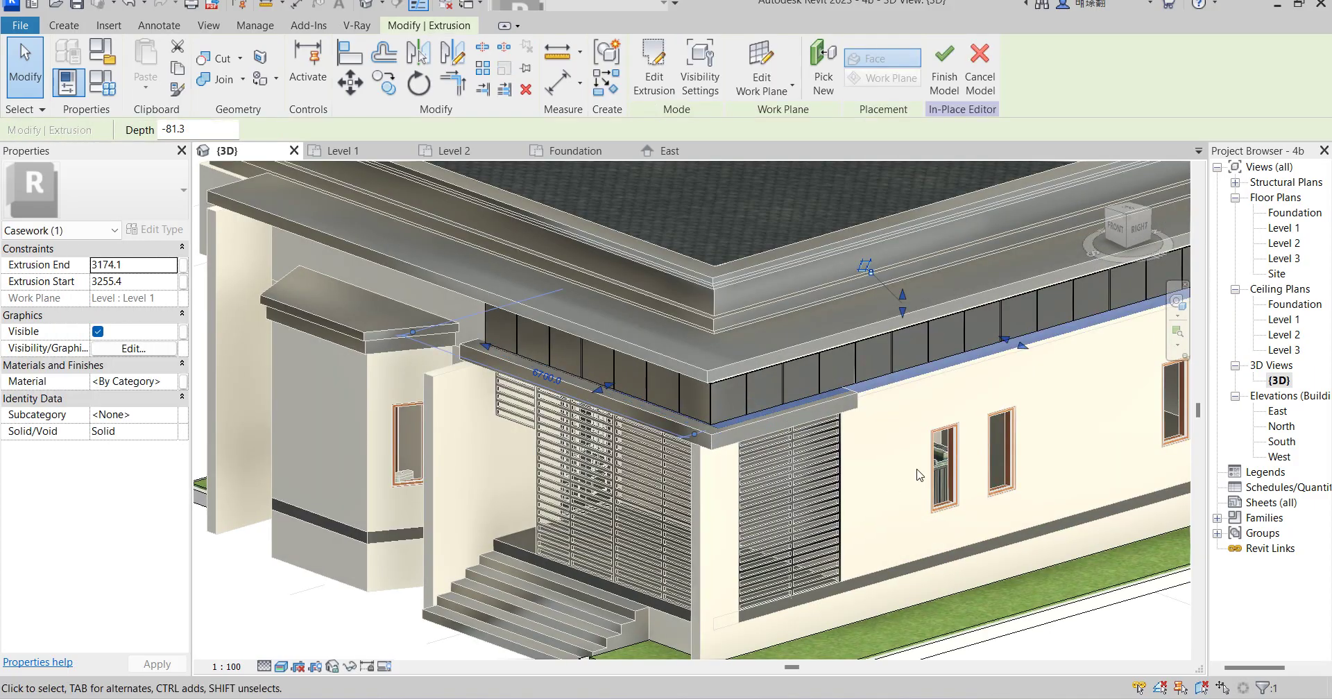
scroll(1041, 350, "up", 3)
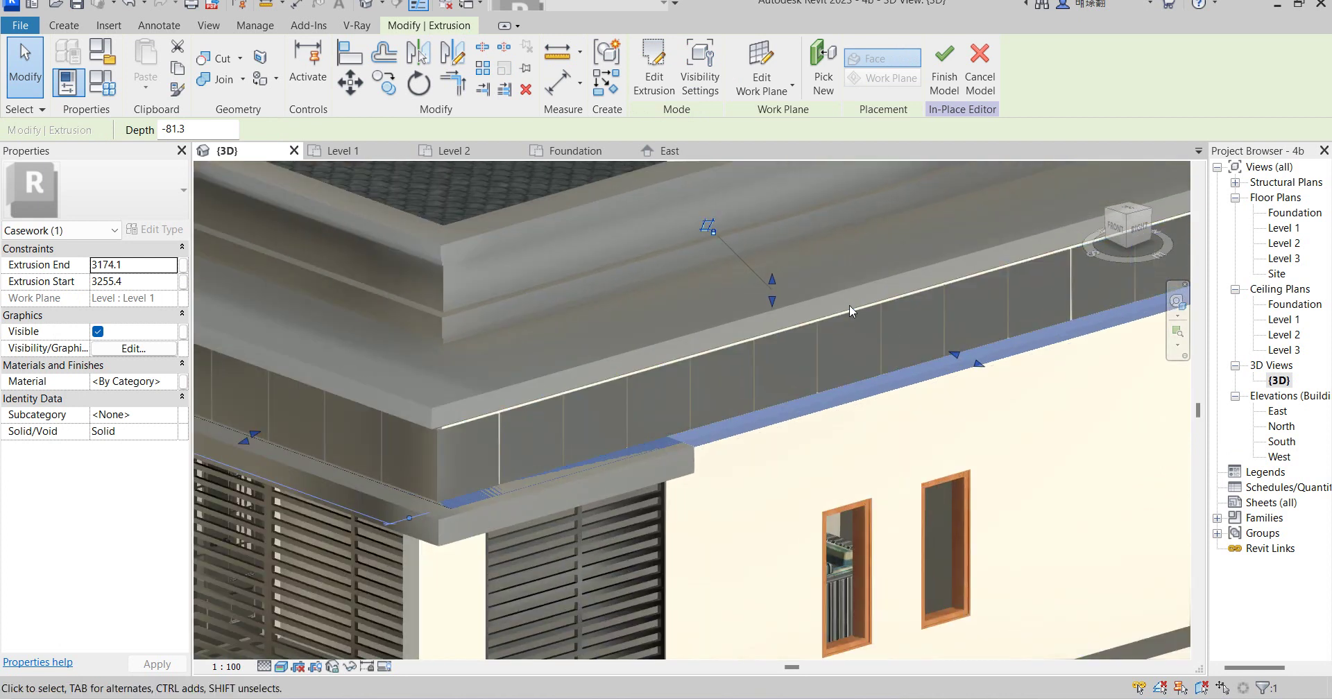
left_click_drag(772, 280, 778, 282)
scroll(784, 470, "down", 3)
left_click(784, 470)
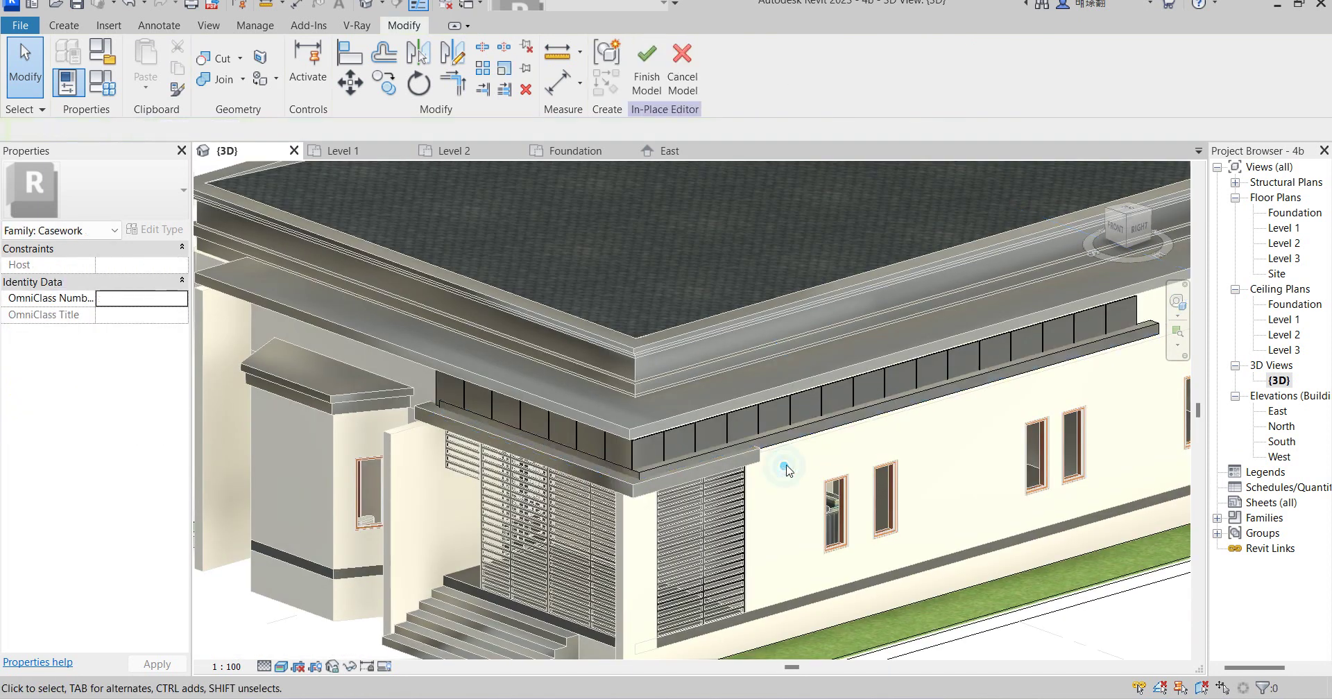
Assign the flower vase(1) material to the strip below the panels
left_click(793, 448)
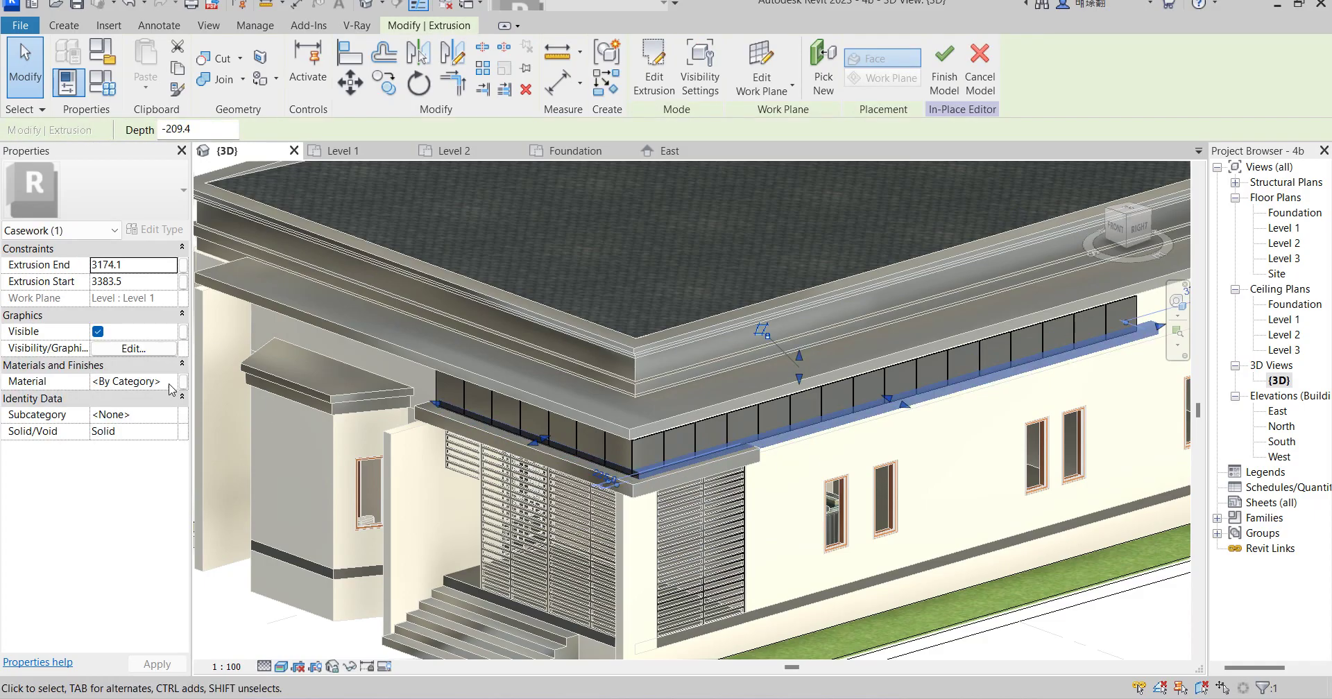
left_click(170, 386)
left_click(171, 381)
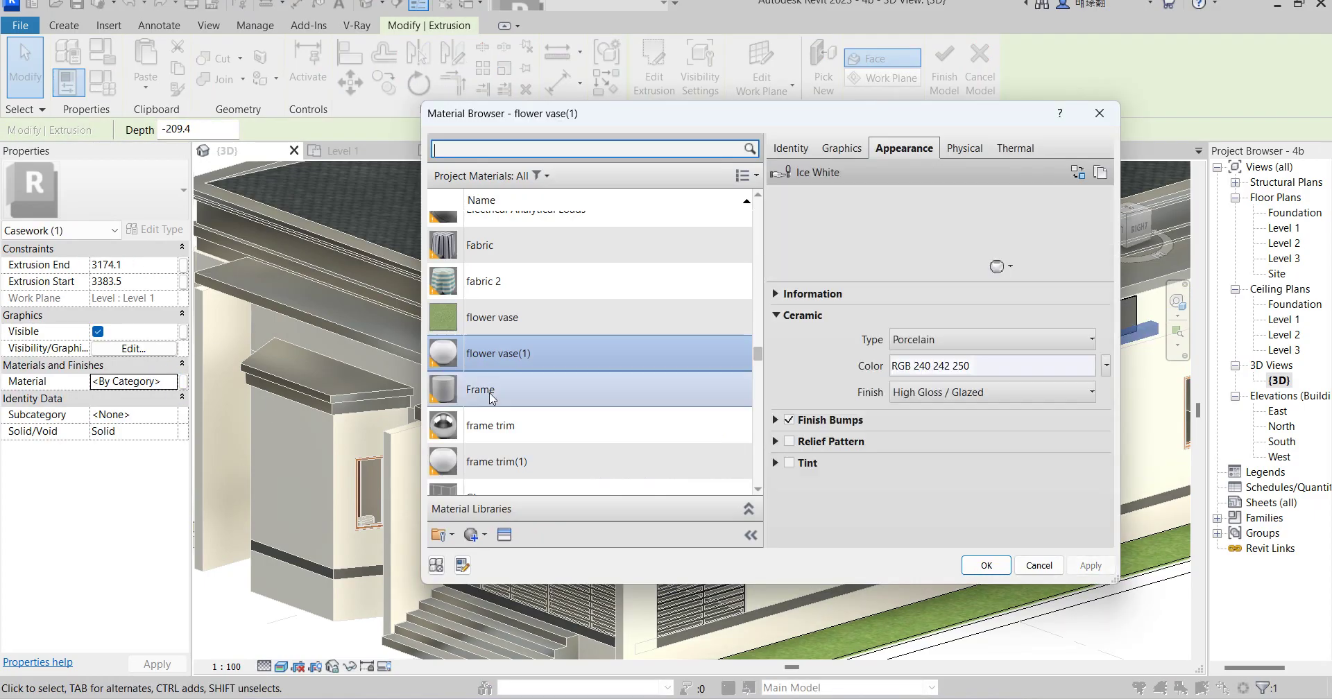
left_click(971, 565)
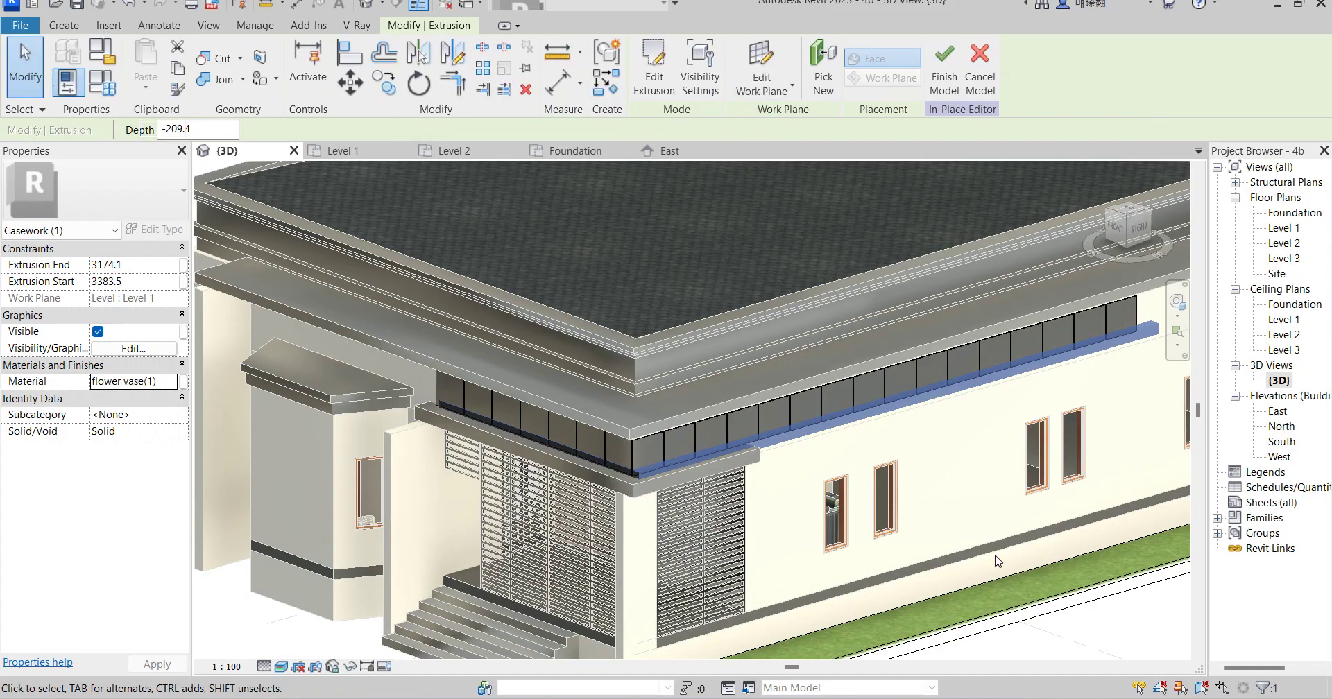
left_click(956, 469)
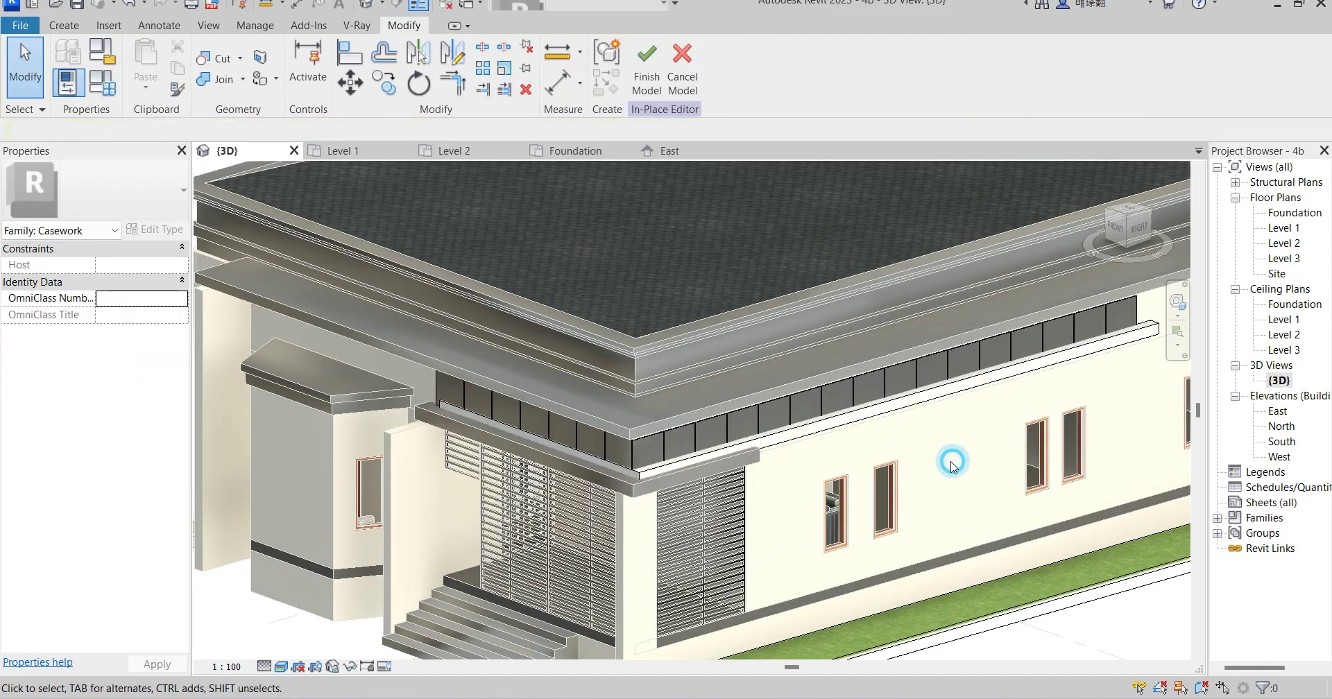
Finish the in-place casework model and inspect the front and side facades in the 3D view
scroll(952, 463, "down", 5)
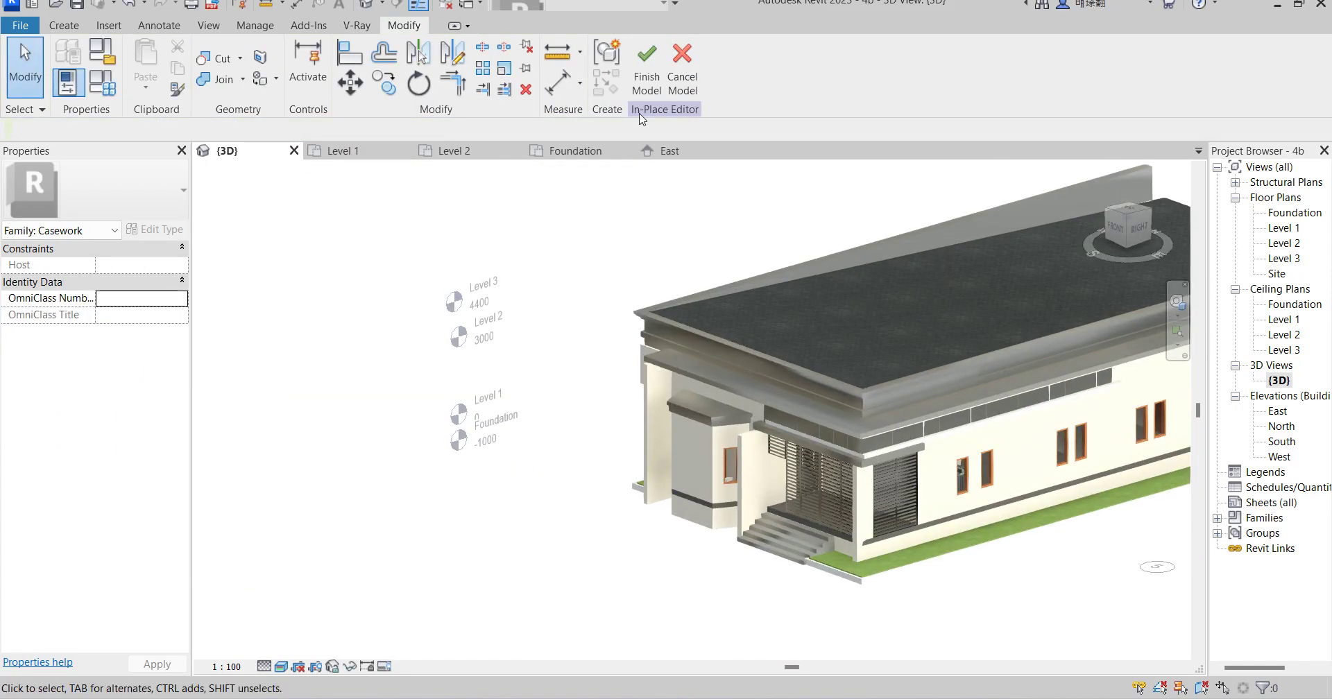
left_click(645, 67)
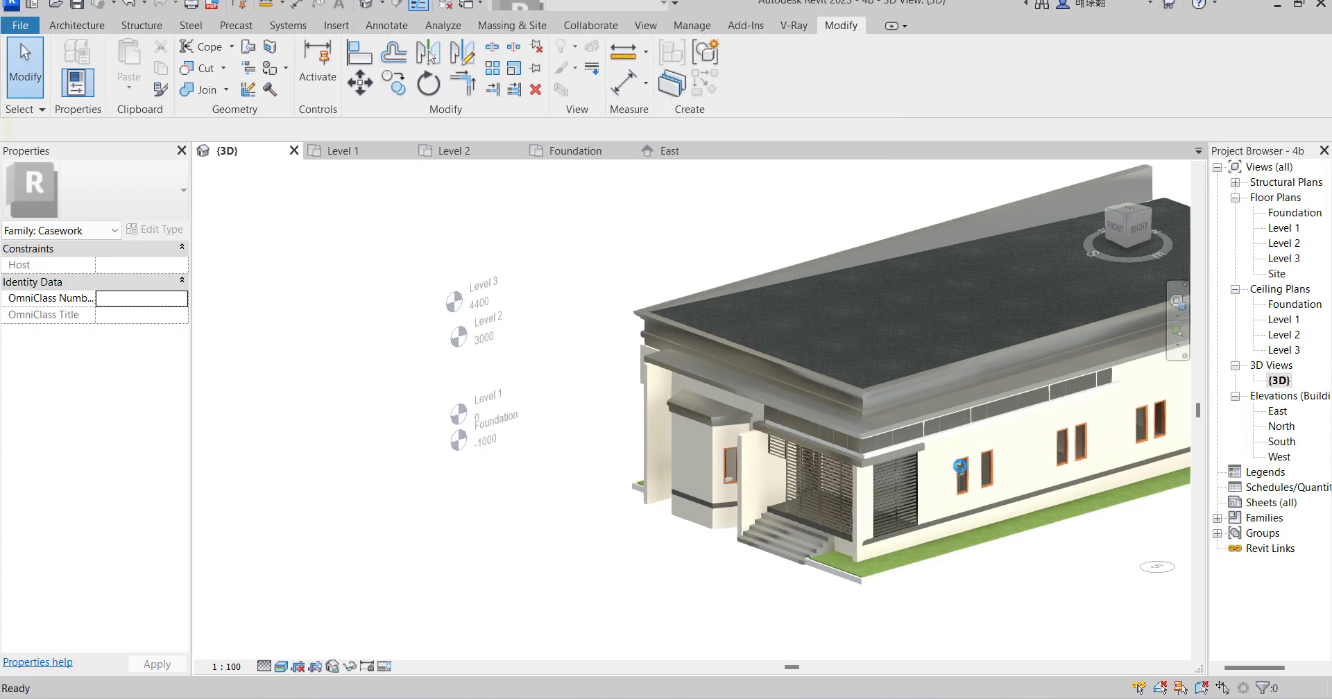
scroll(952, 461, "up", 4)
scroll(572, 421, "down", 5)
scroll(467, 308, "up", 4)
scroll(785, 286, "down", 6)
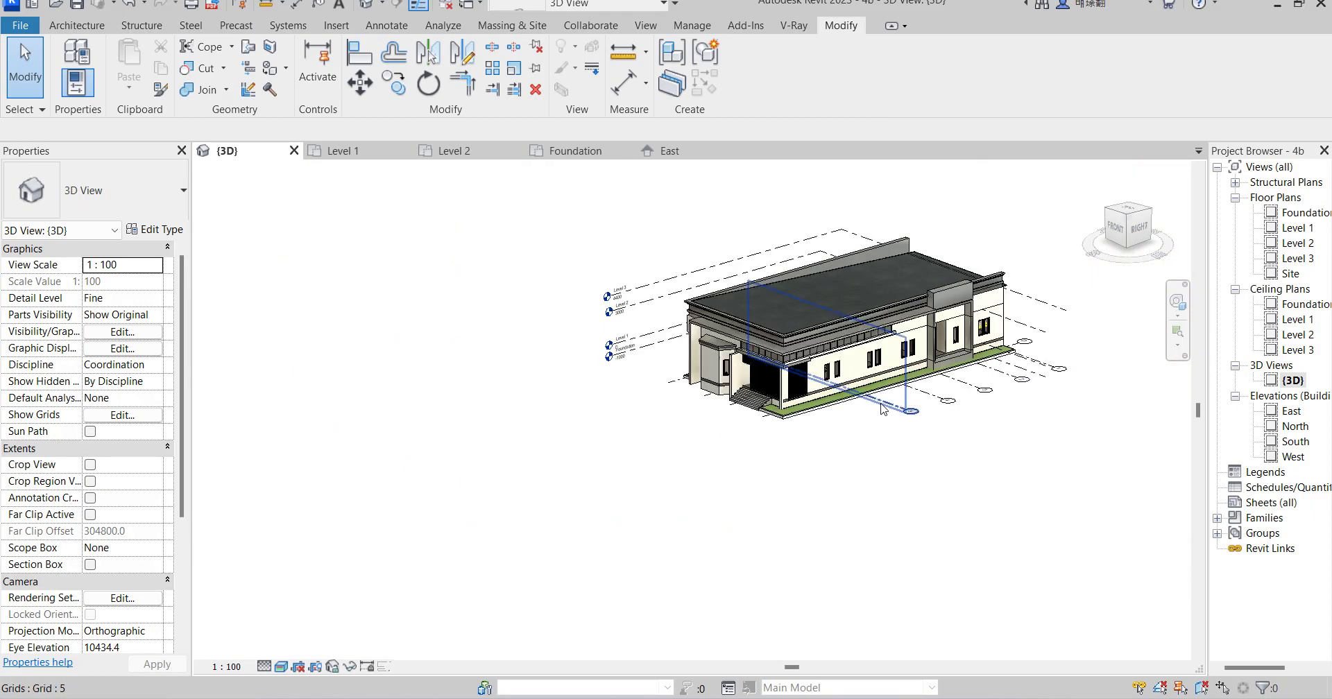
scroll(881, 408, "up", 3)
In the Foundation plan, place a Blue Berry Elder - 4.5 Meters tree in the planter corner beside the entrance steps
double_click(1293, 215)
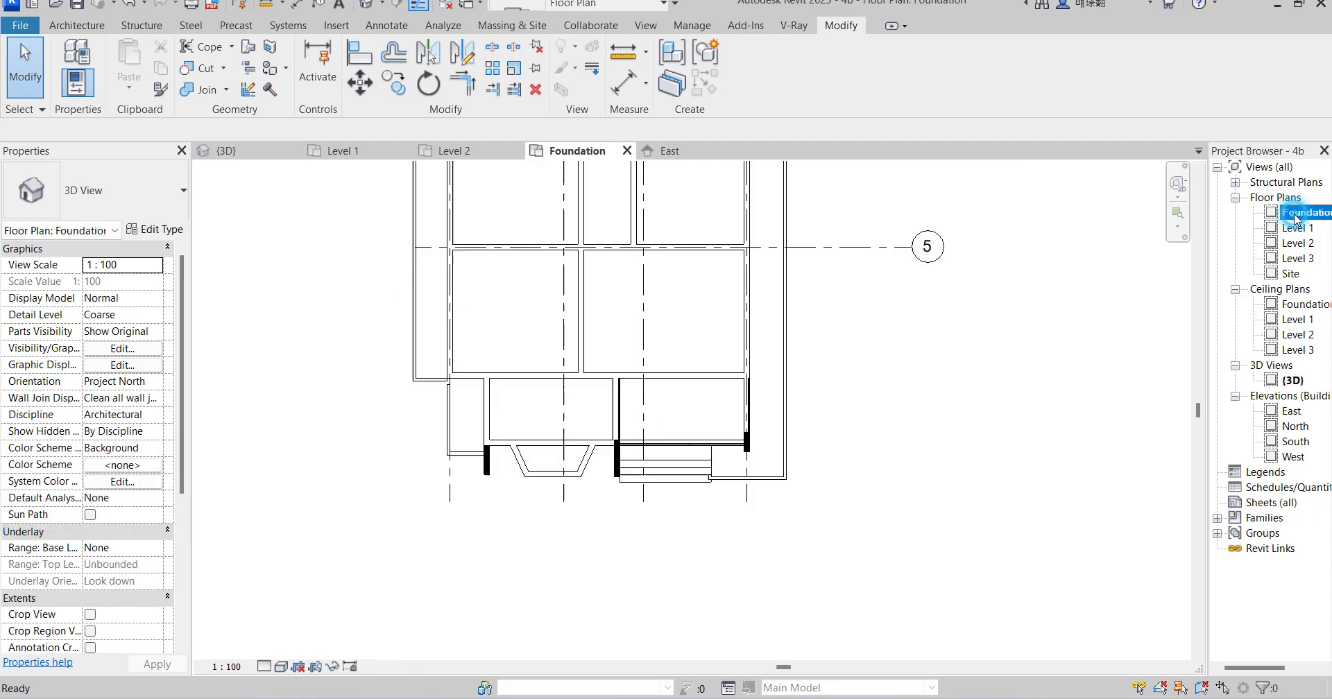
scroll(425, 447, "down", 3)
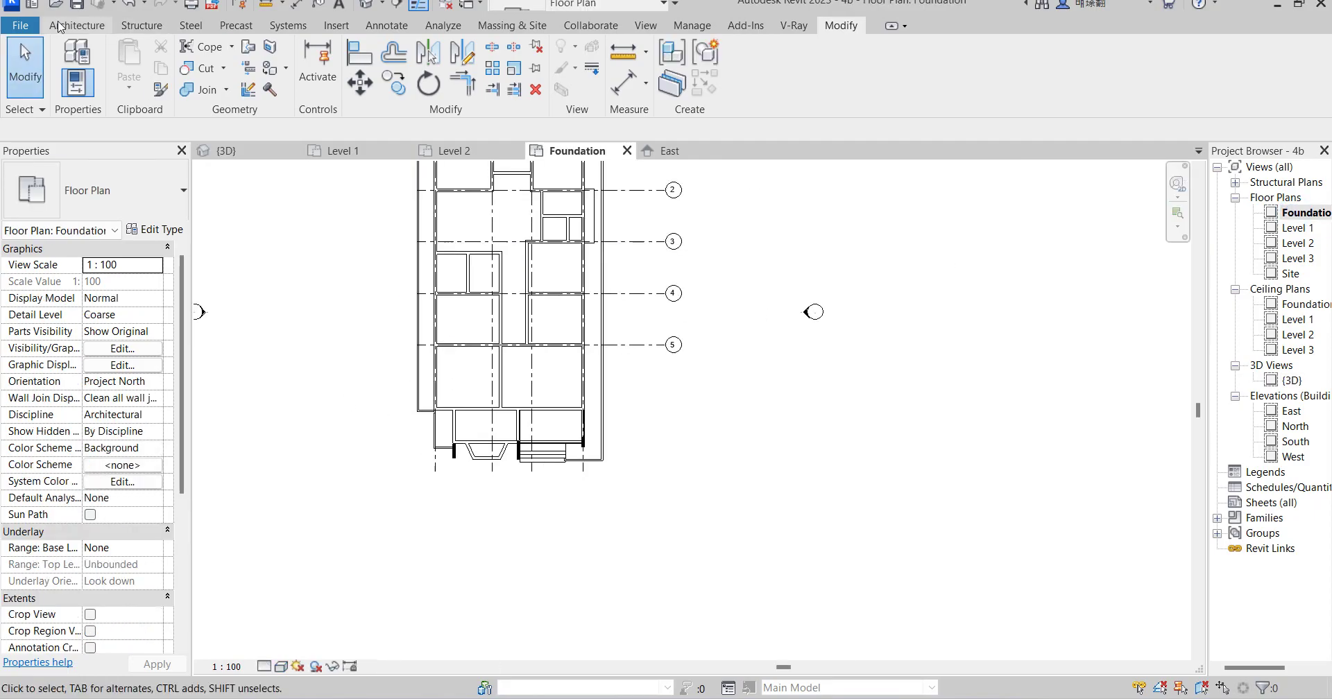
left_click(76, 25)
left_click(210, 69)
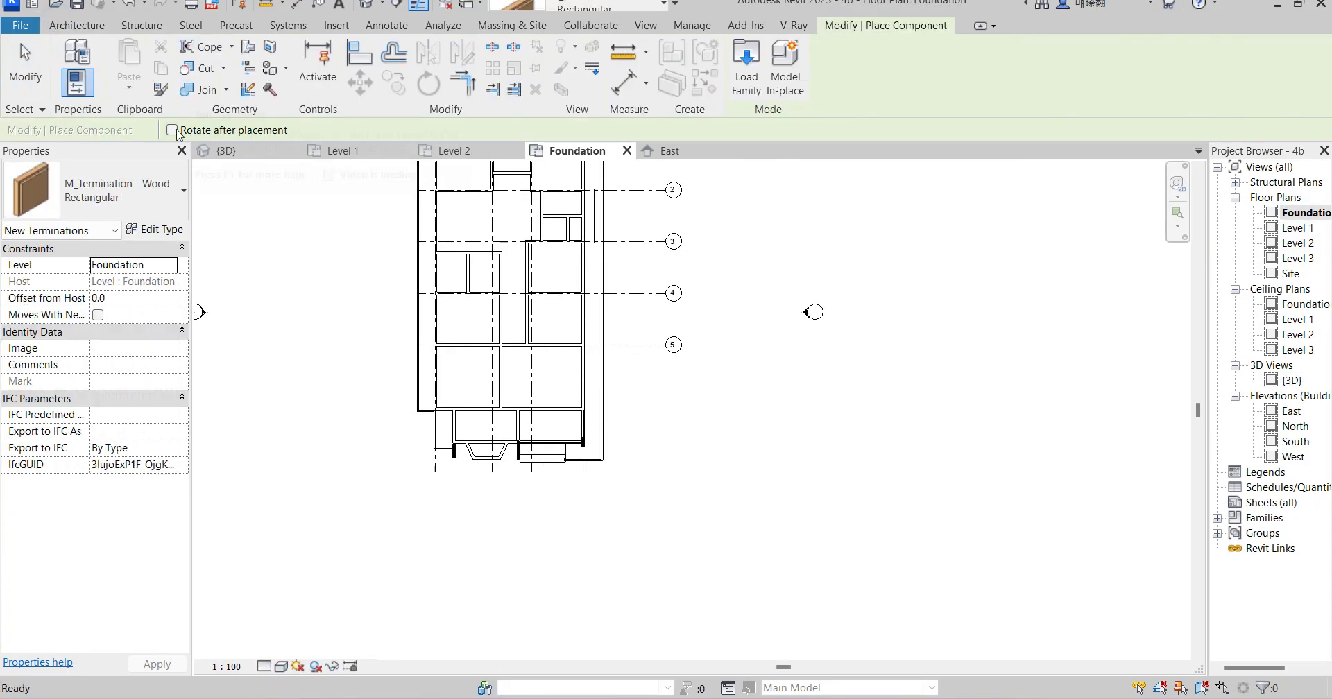
left_click(172, 213)
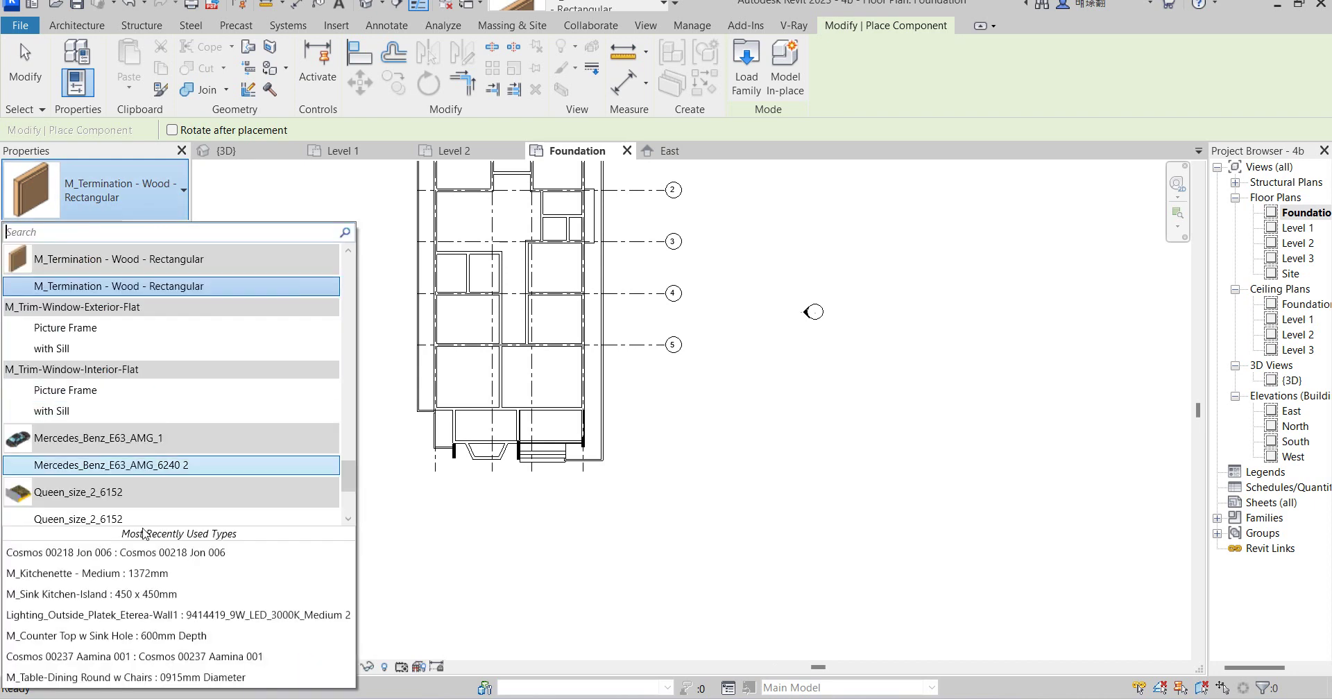
scroll(104, 375, "up", 10)
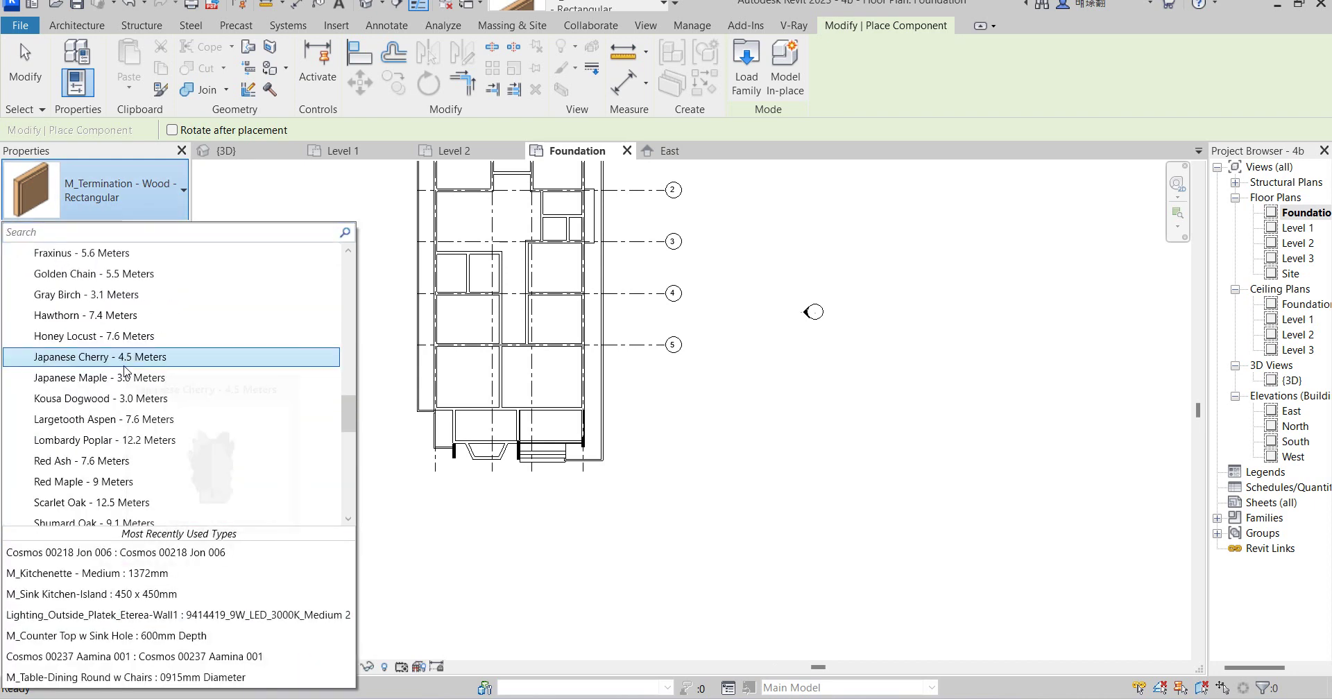
left_click(95, 351)
scroll(602, 460, "up", 5)
scroll(602, 460, "down", 4)
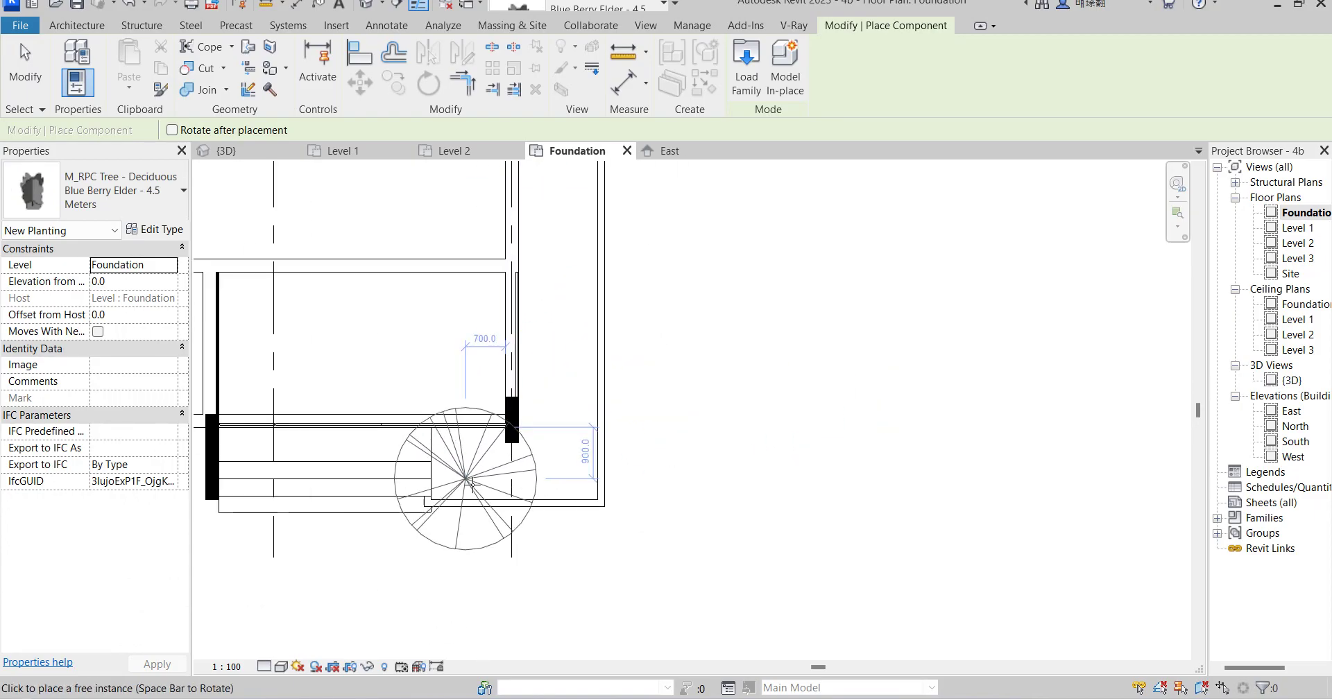
left_click(480, 470)
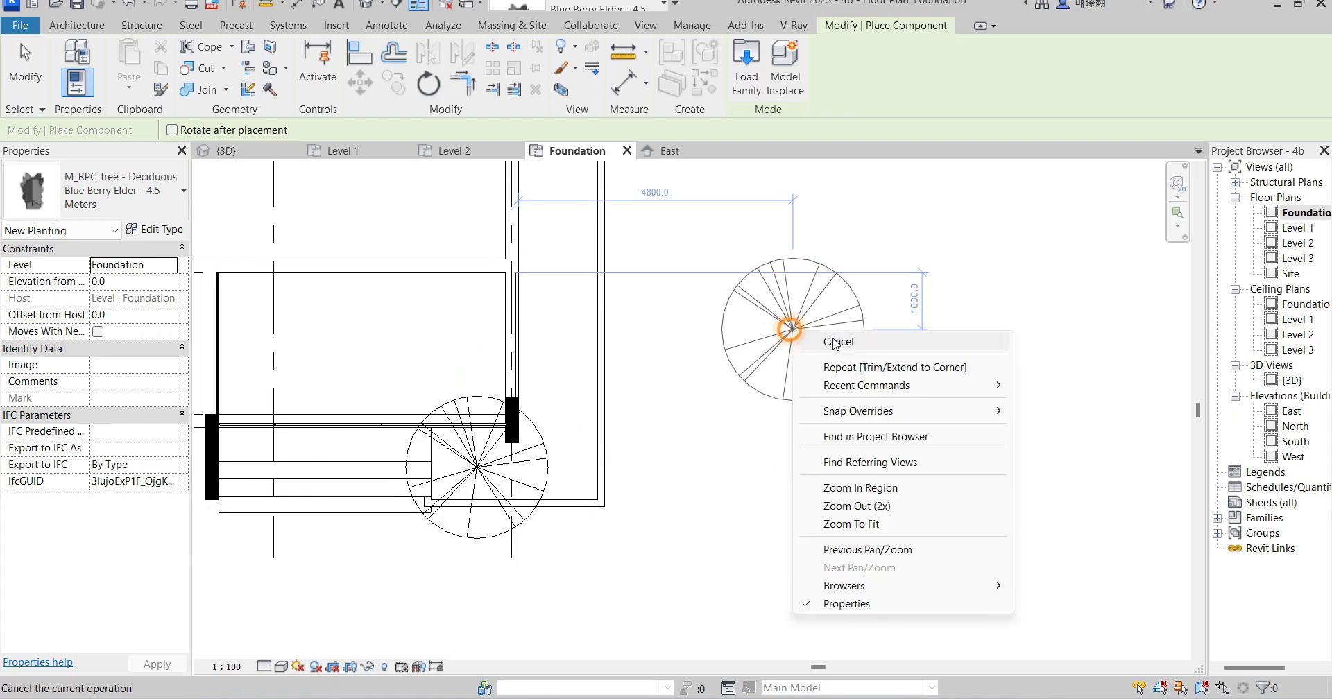
key("Escape")
key("Escape")
In the South elevation, set the type height of the tree beside the entrance steps to 1200
double_click(1295, 442)
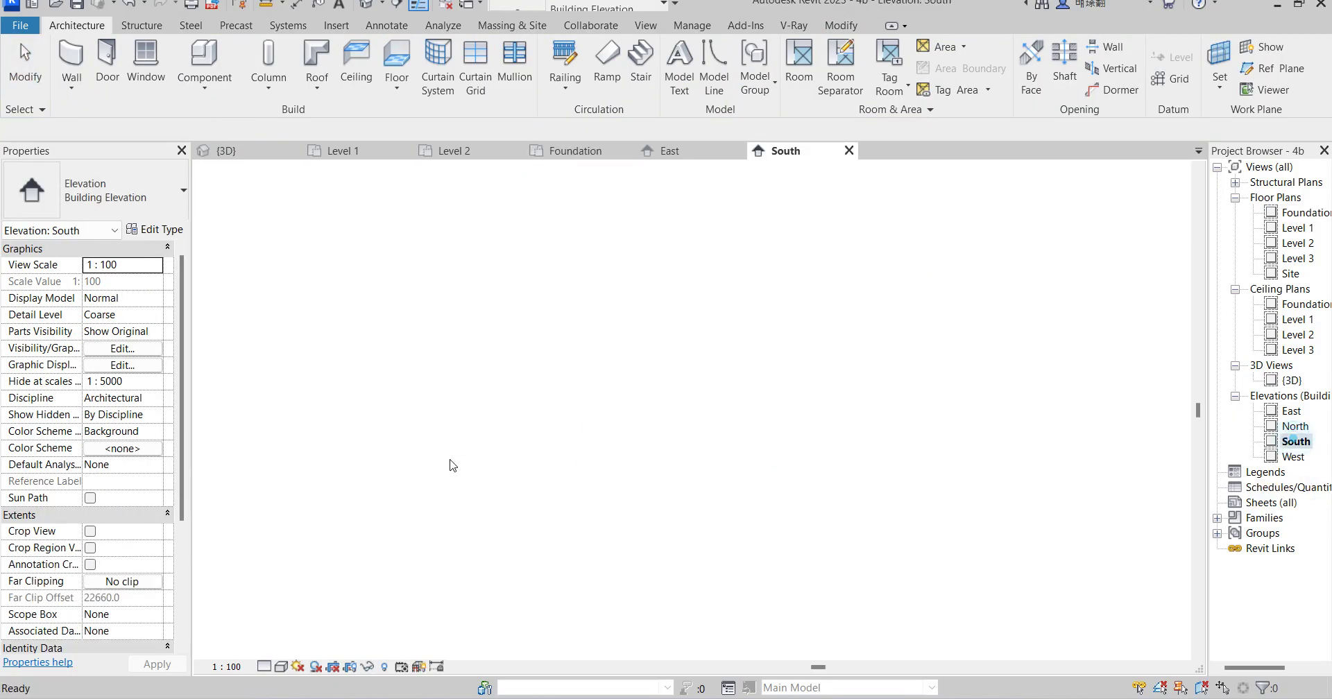
left_click(875, 514)
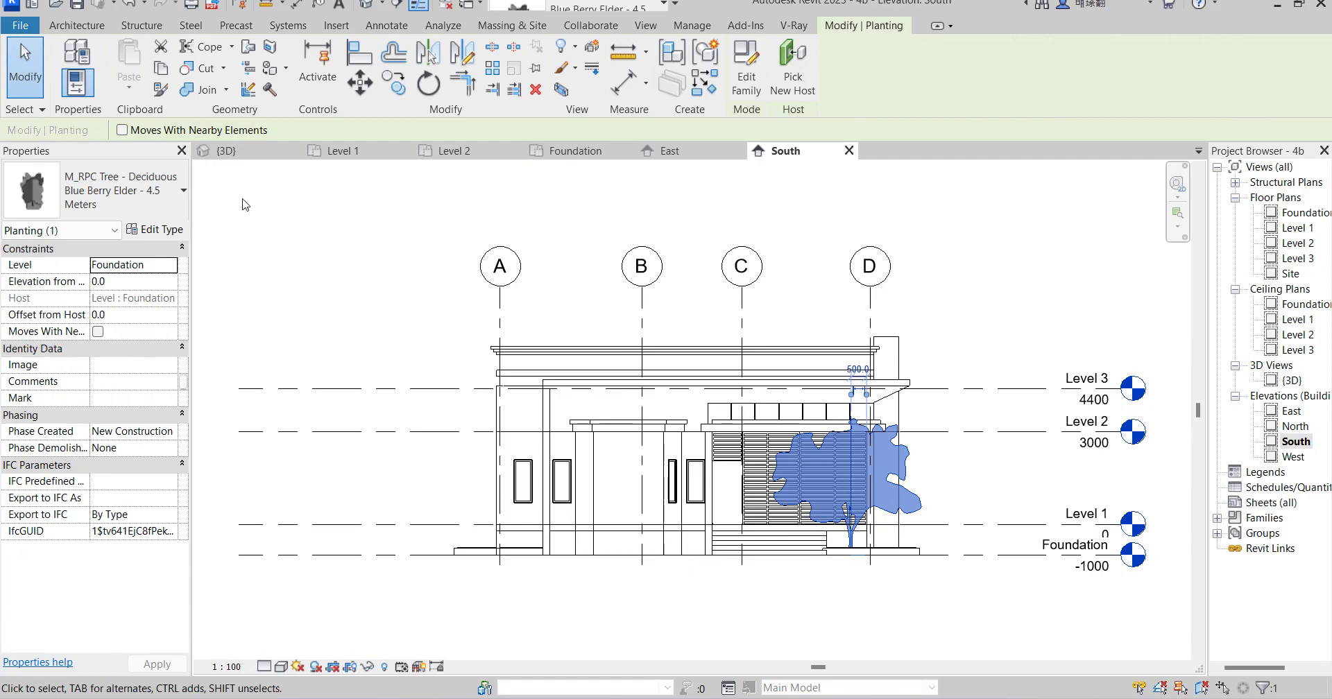
left_click(161, 230)
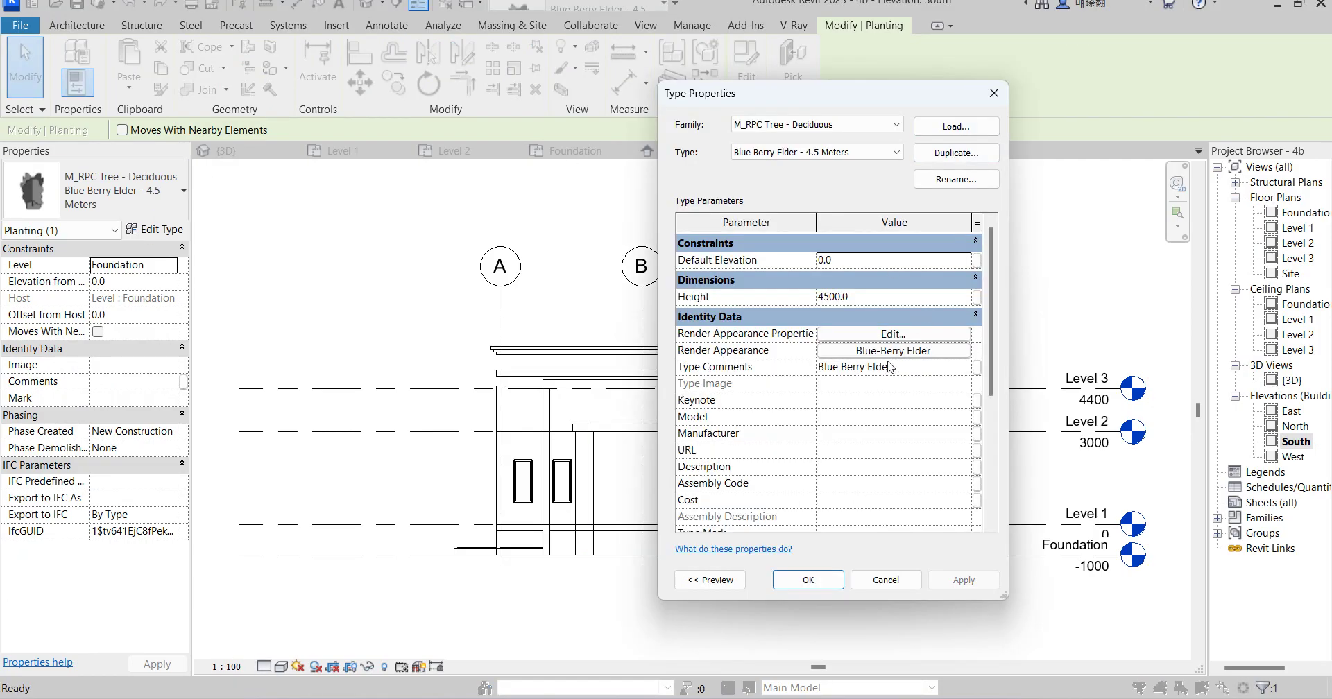
left_click(877, 297)
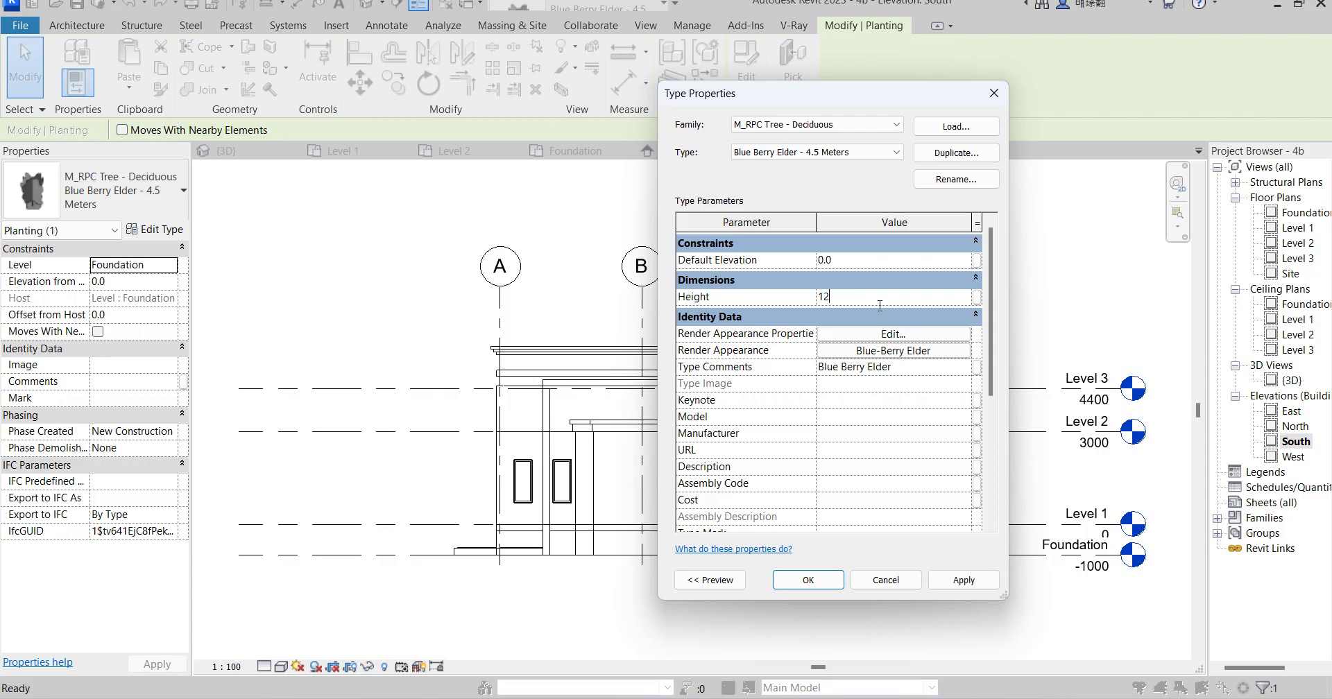
Set the tree type's render appearance to Oleander from the Shrubs & Grasses class and apply the type changes
left_click(892, 351)
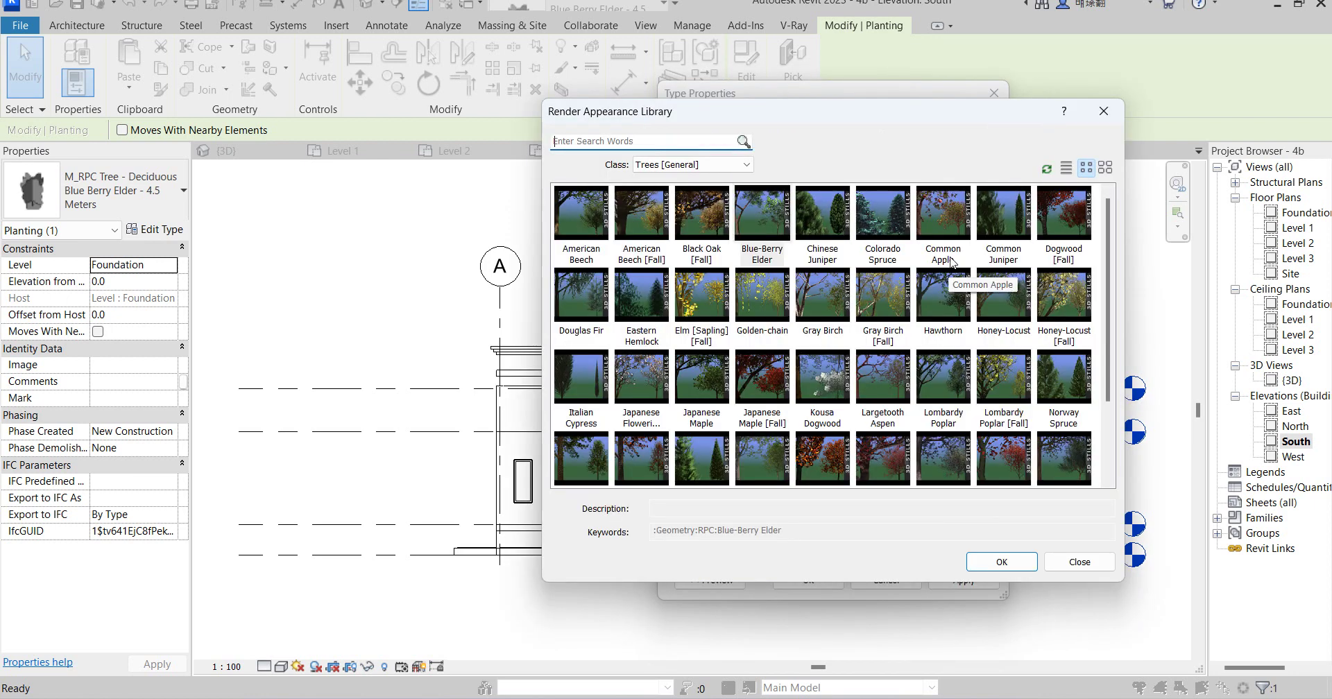
scroll(751, 360, "down", 3)
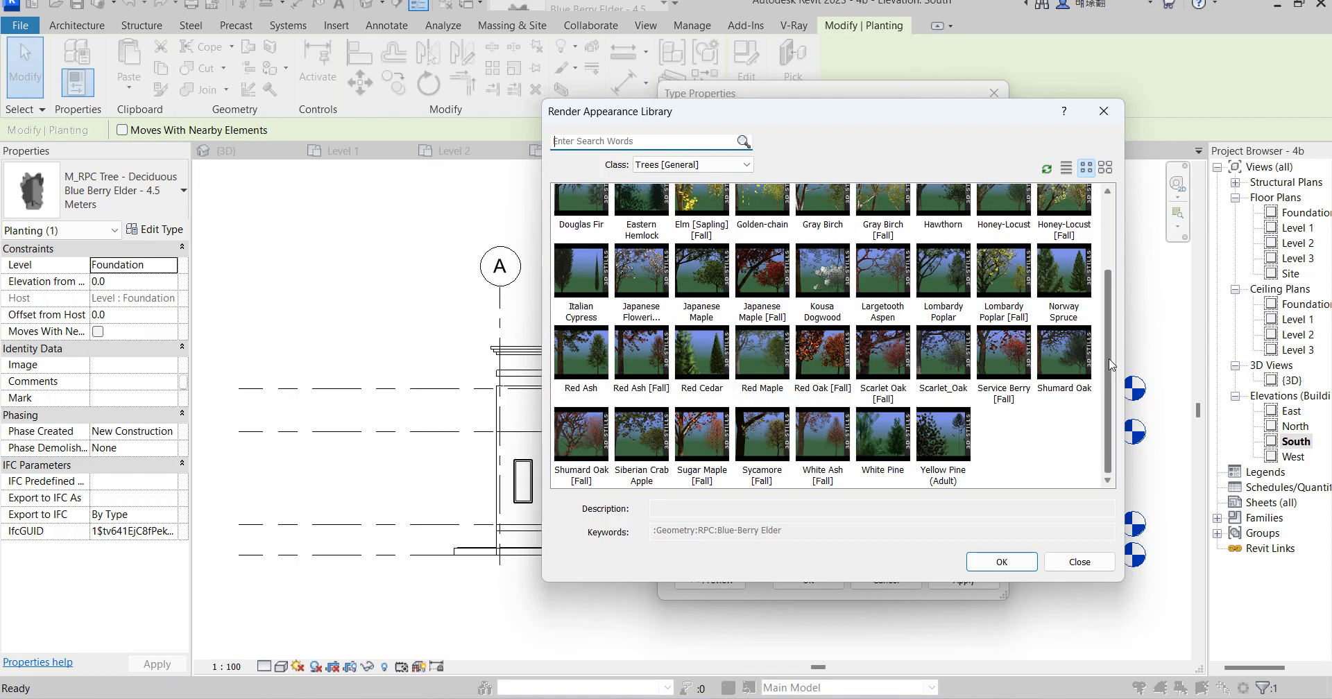
scroll(923, 270, "up", 3)
left_click(732, 169)
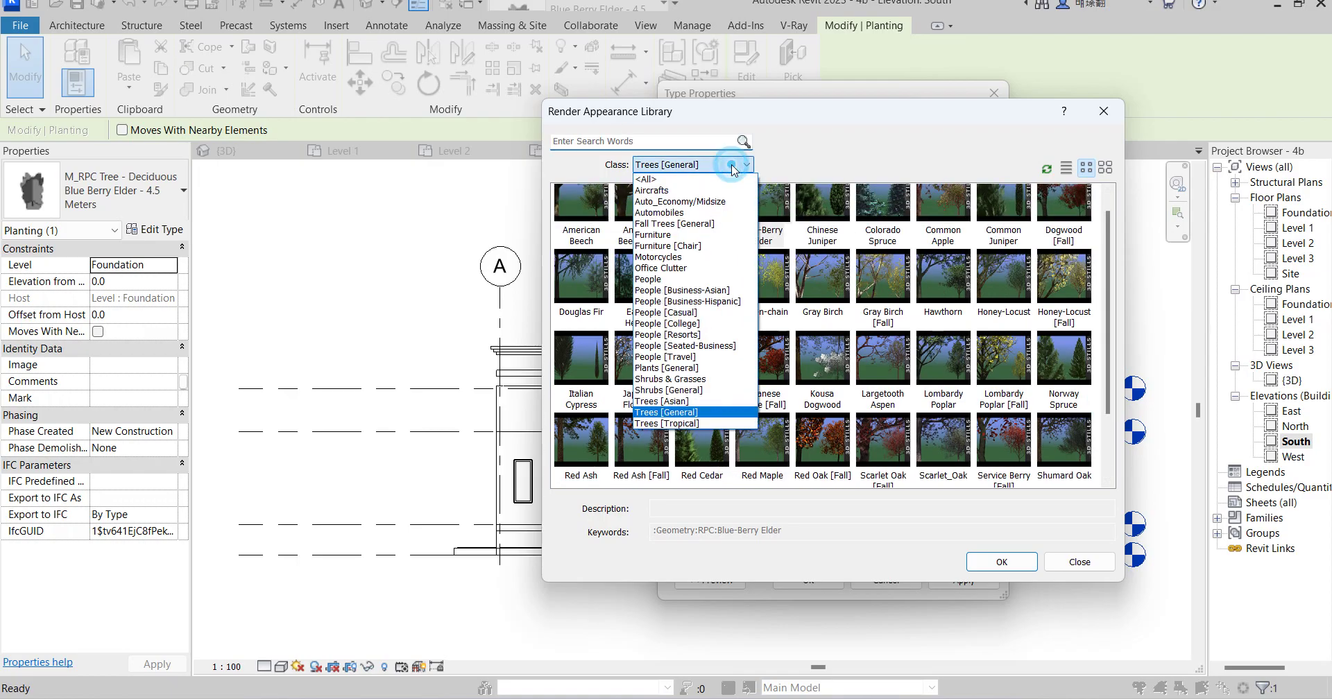
left_click(690, 379)
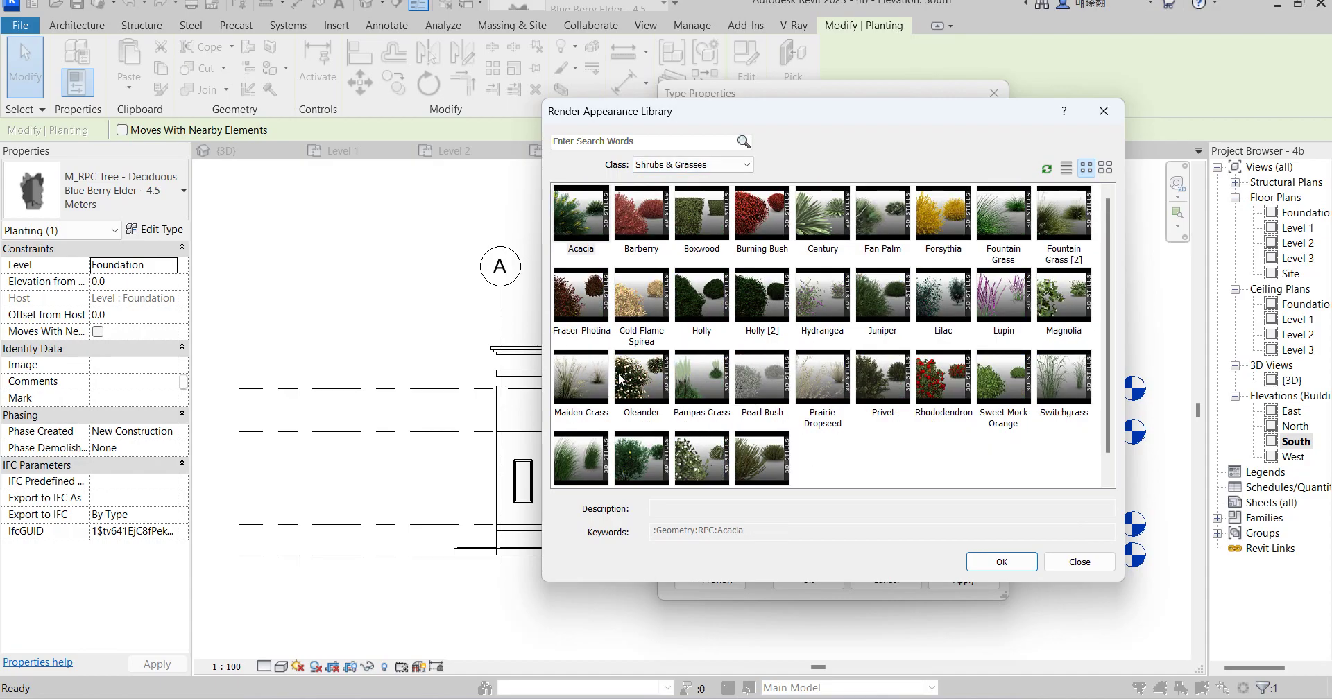
double_click(631, 378)
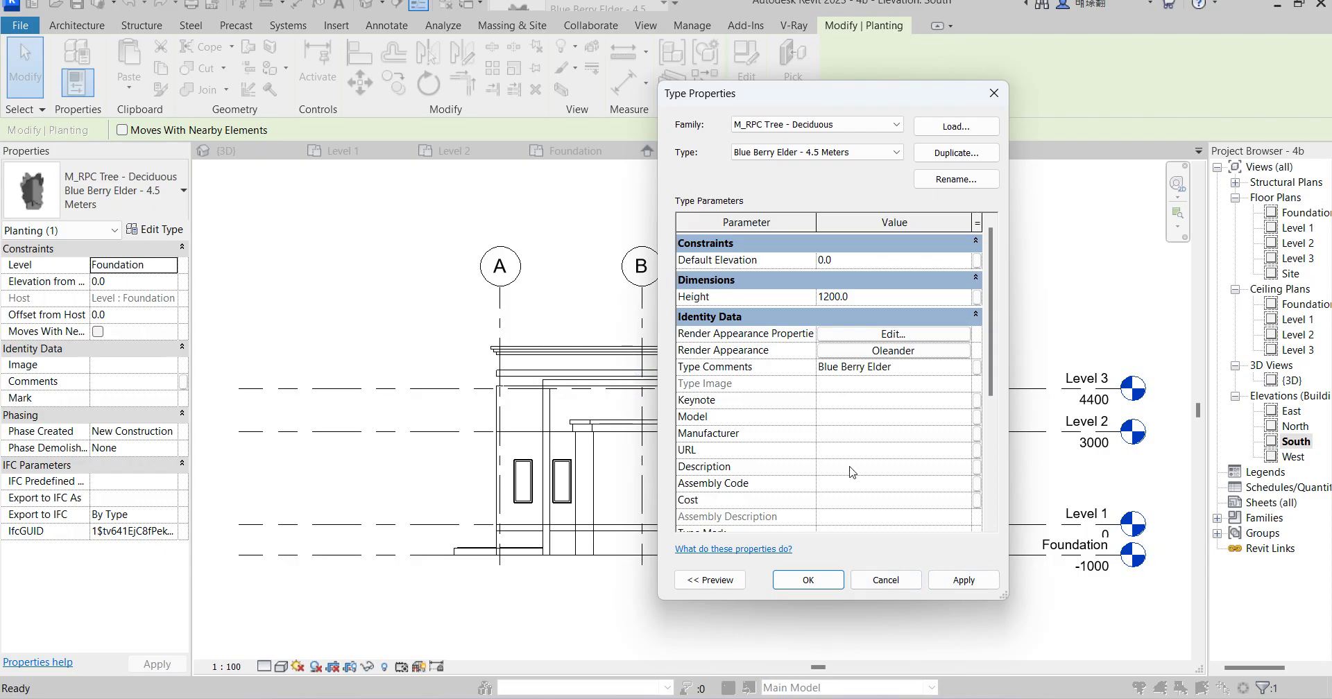
left_click(835, 587)
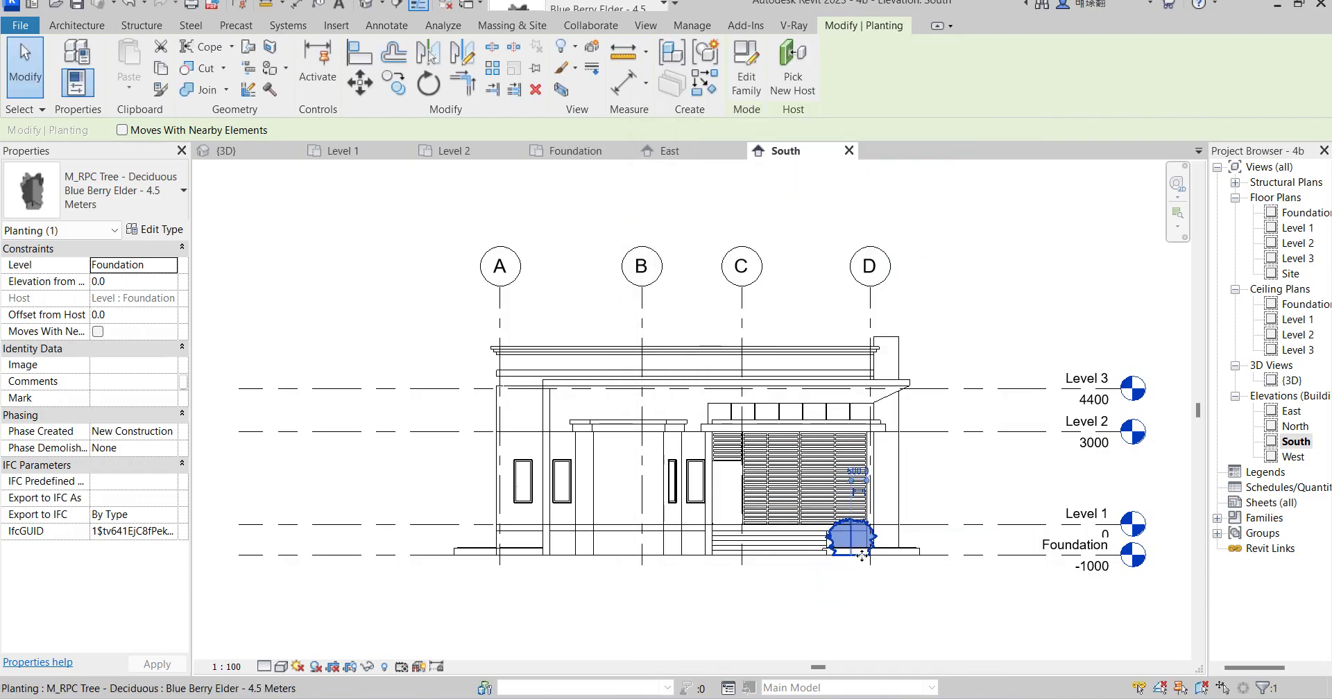
Set the Oleander shrub type's height to 1500
scroll(863, 544, "up", 3)
left_click(156, 229)
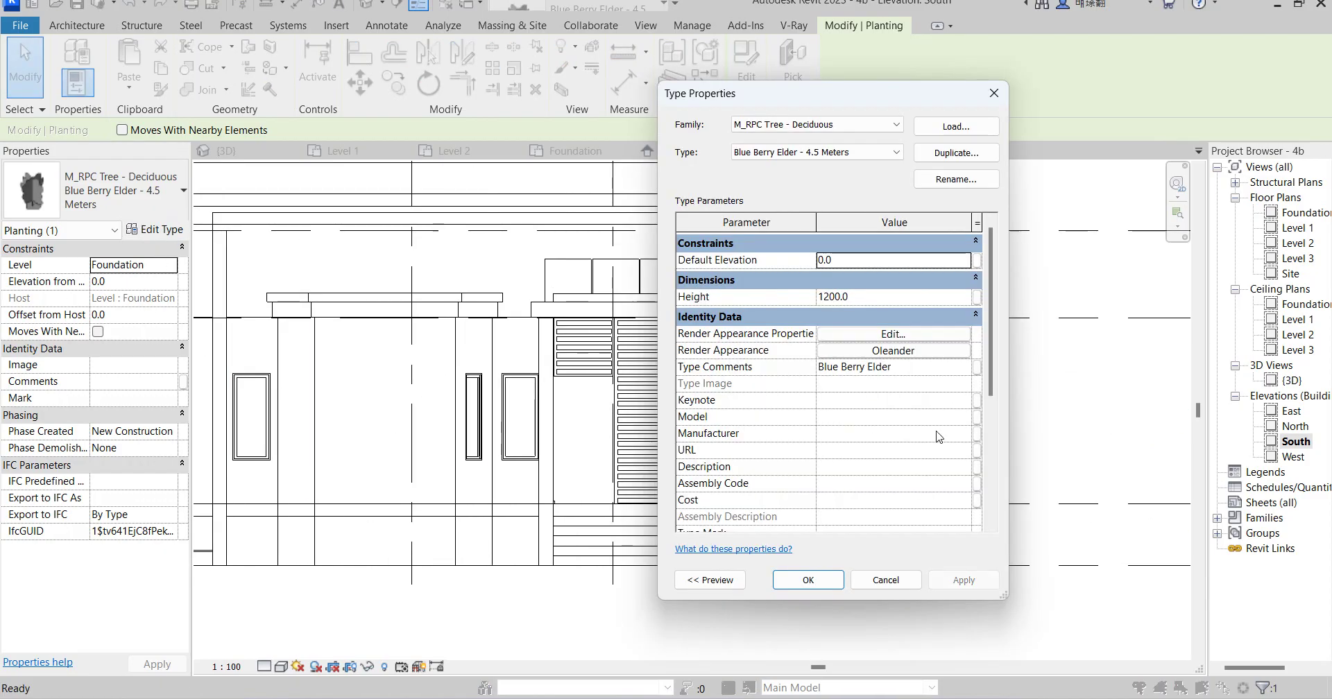
left_click(868, 302)
type("150")
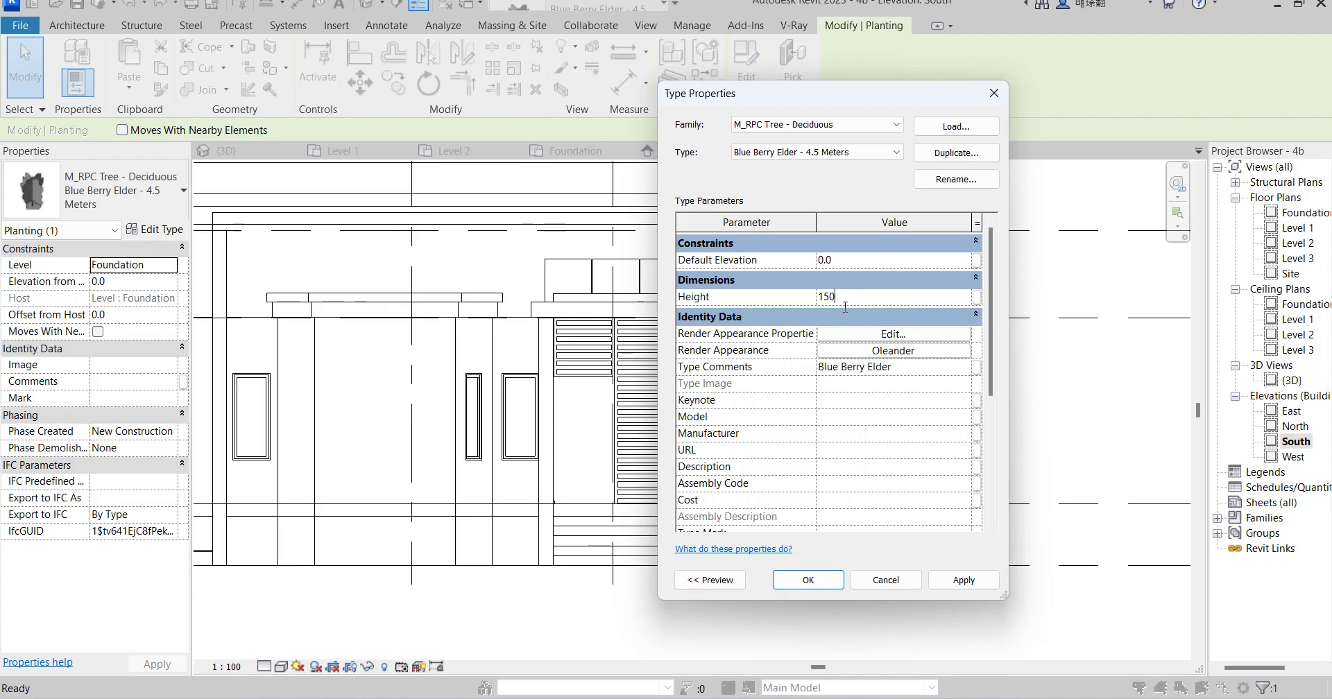
left_click(805, 580)
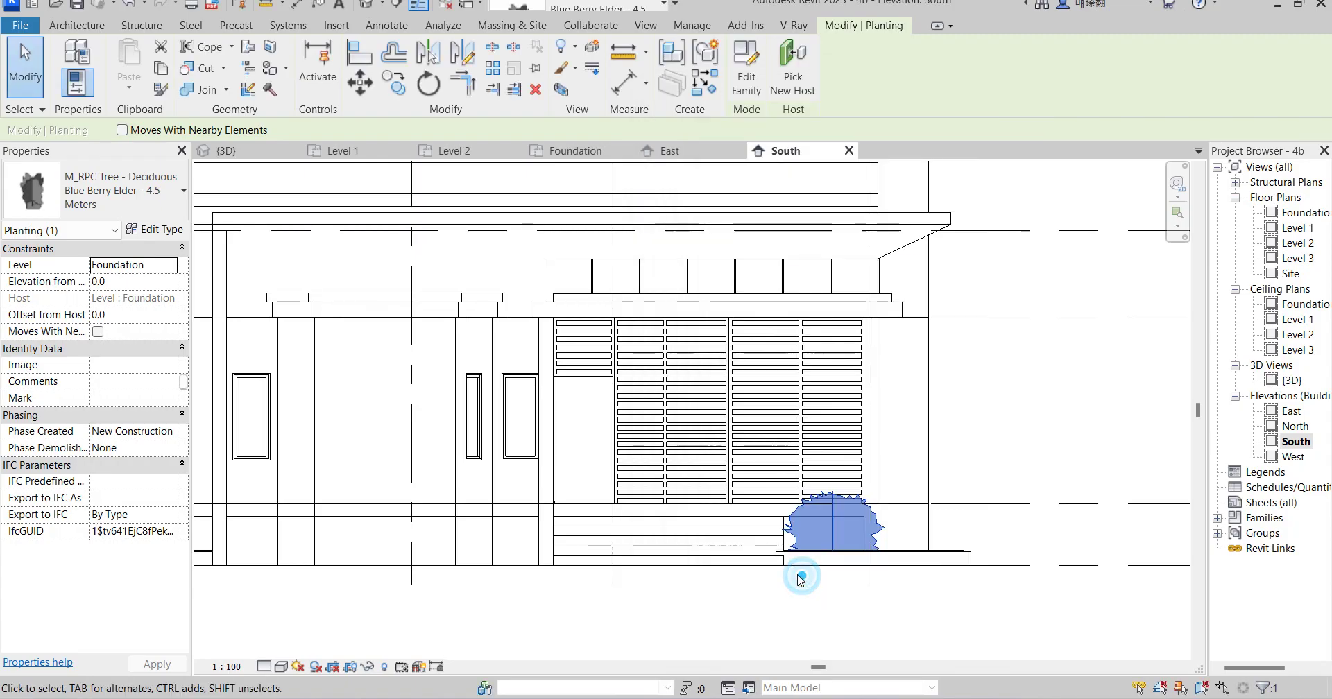
Copy the shrub twice along the planter, once to its right and once about 1490 mm left of that first copy
left_click(398, 85)
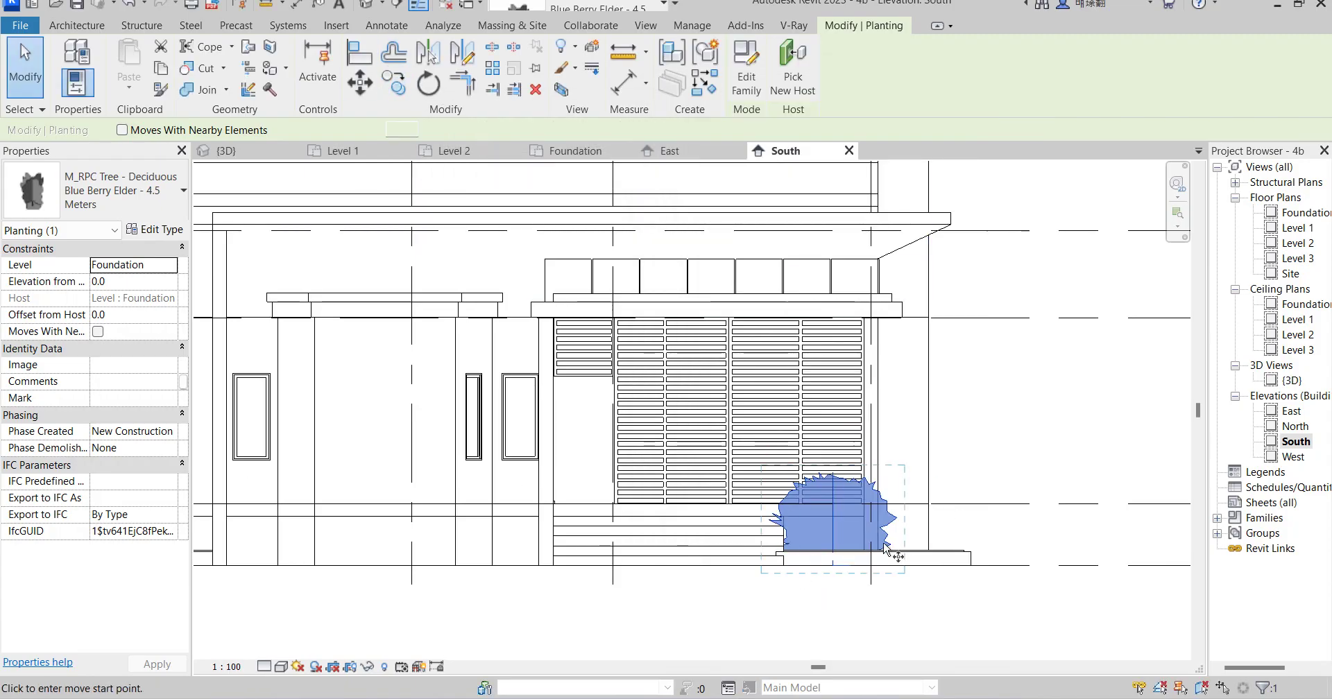
left_click(847, 552)
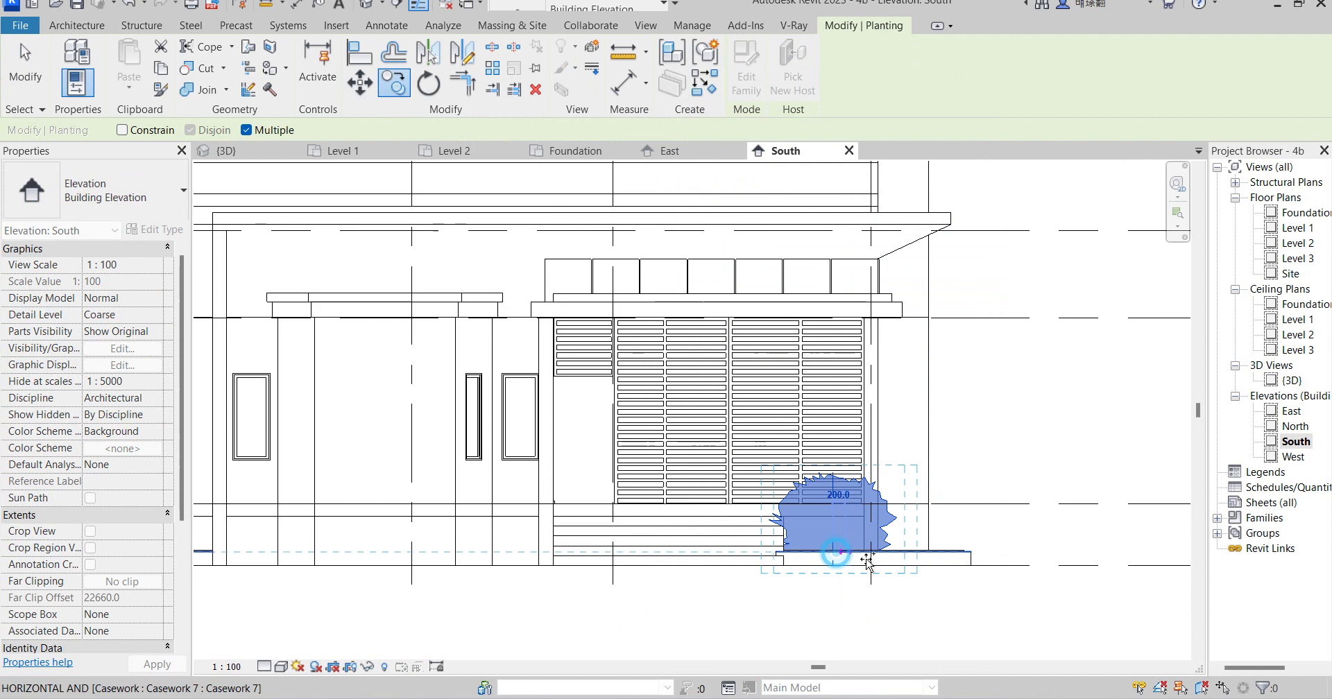
left_click(904, 555)
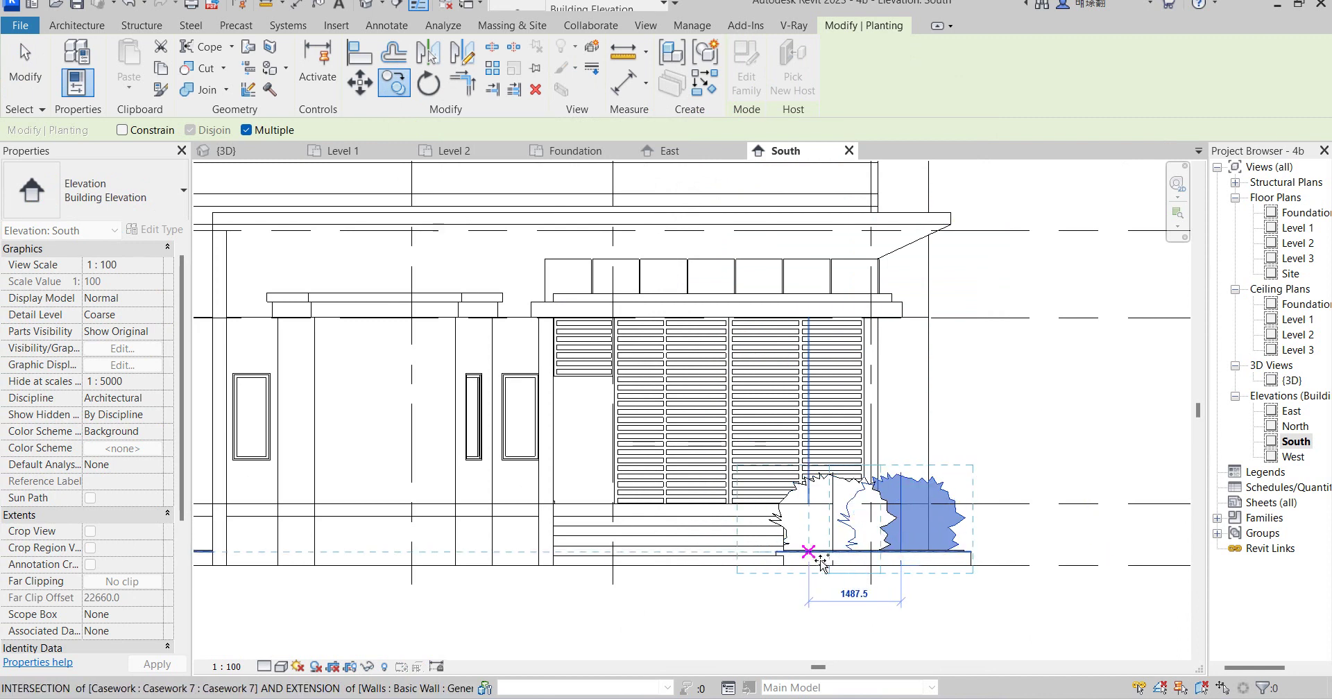
right_click(984, 415)
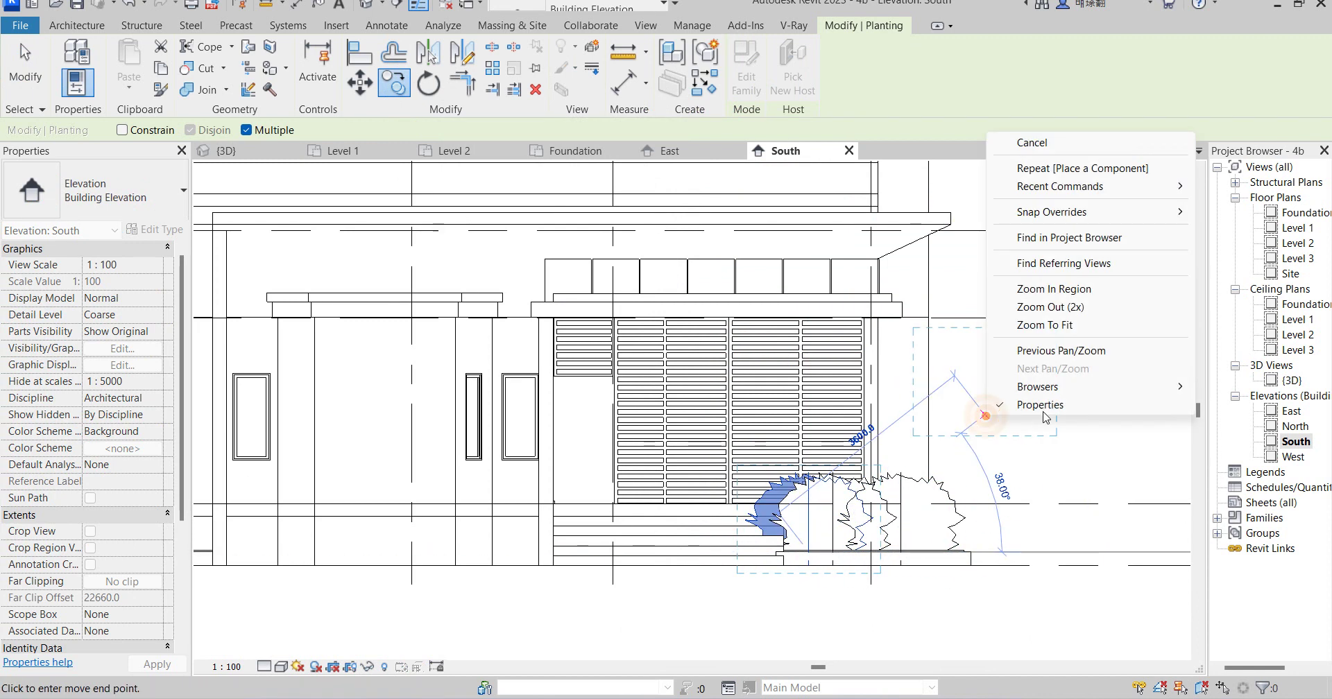
left_click(1030, 142)
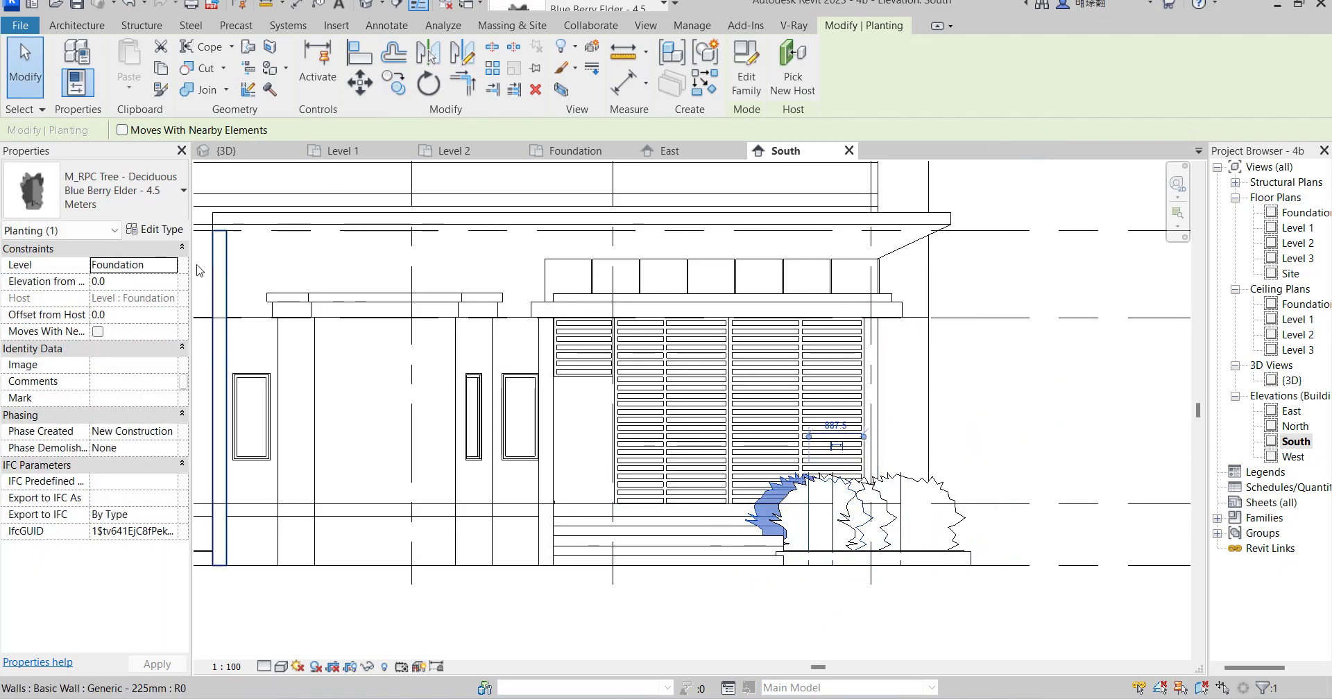
Duplicate the leftmost shrub's type and give the new type the Rhododendron render appearance
left_click(162, 229)
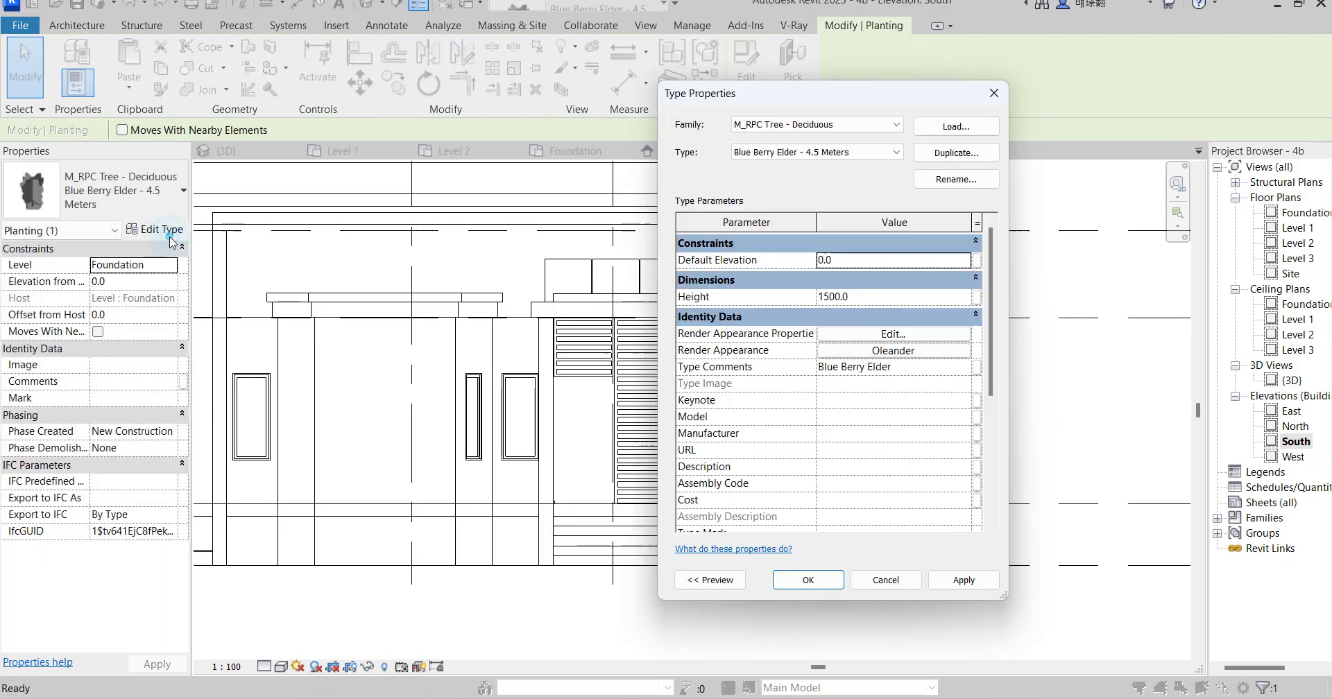
left_click(969, 154)
left_click(842, 383)
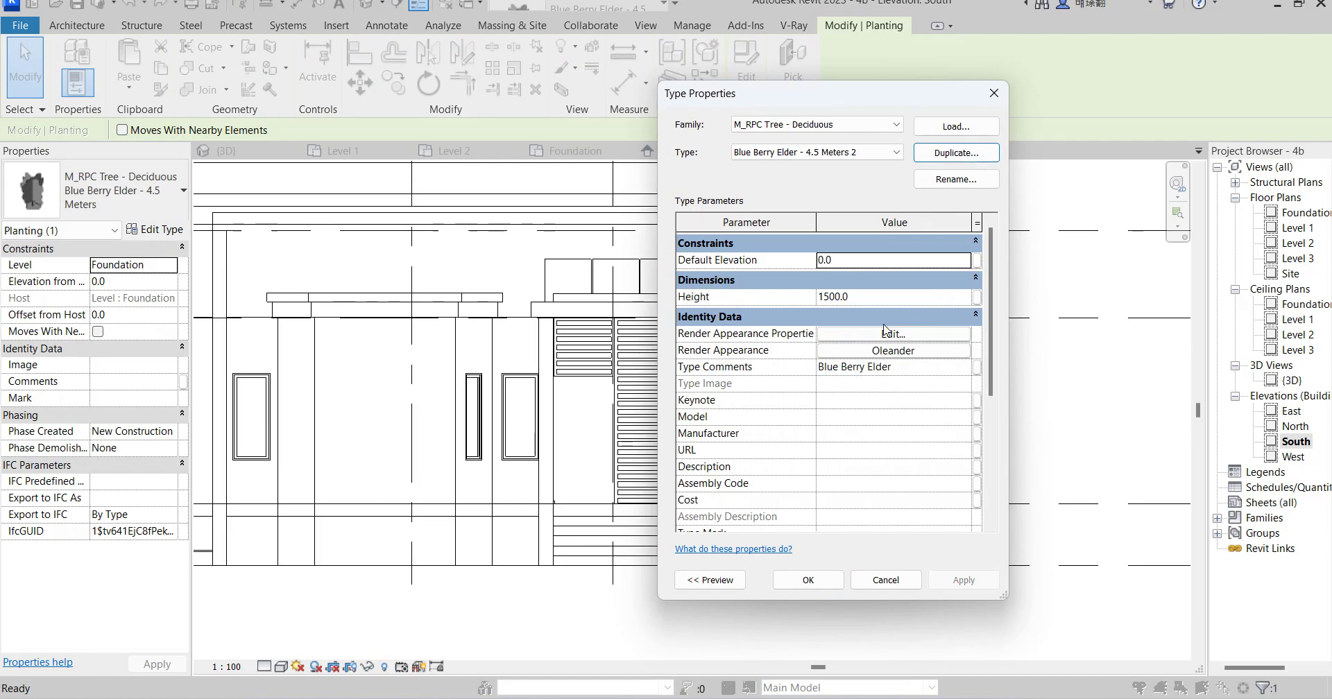
left_click(895, 351)
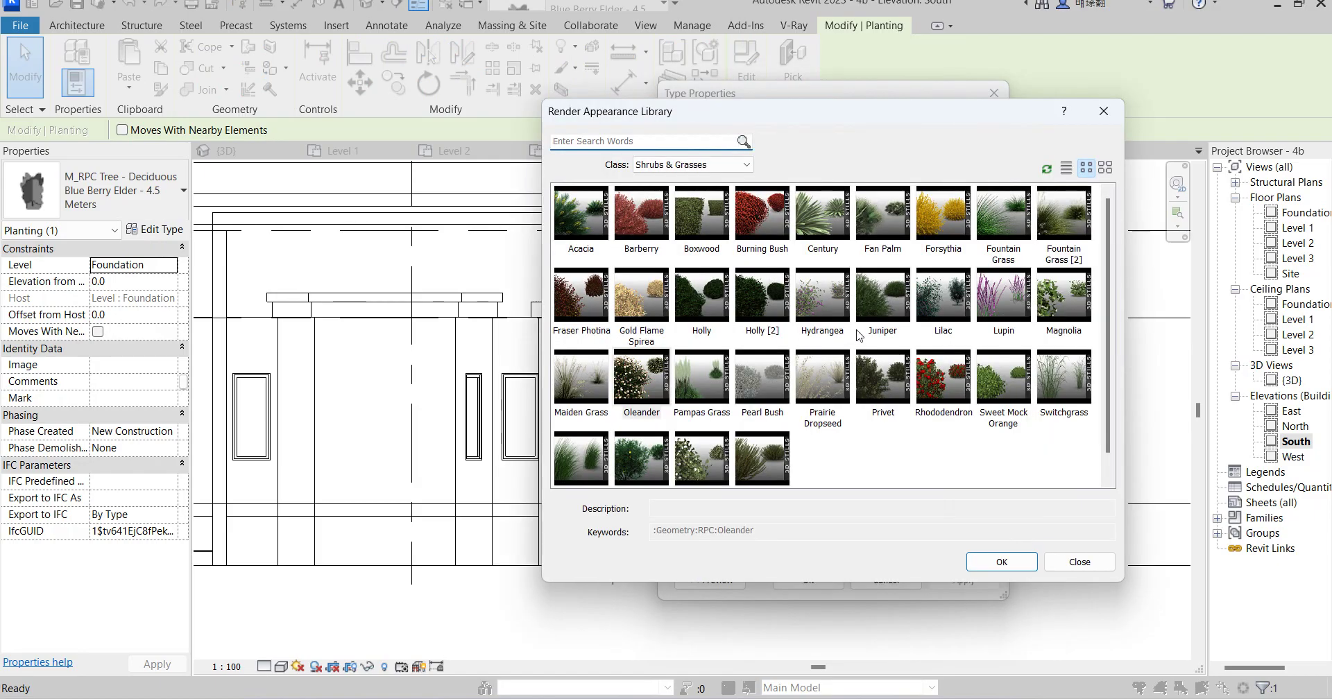
left_click(934, 381)
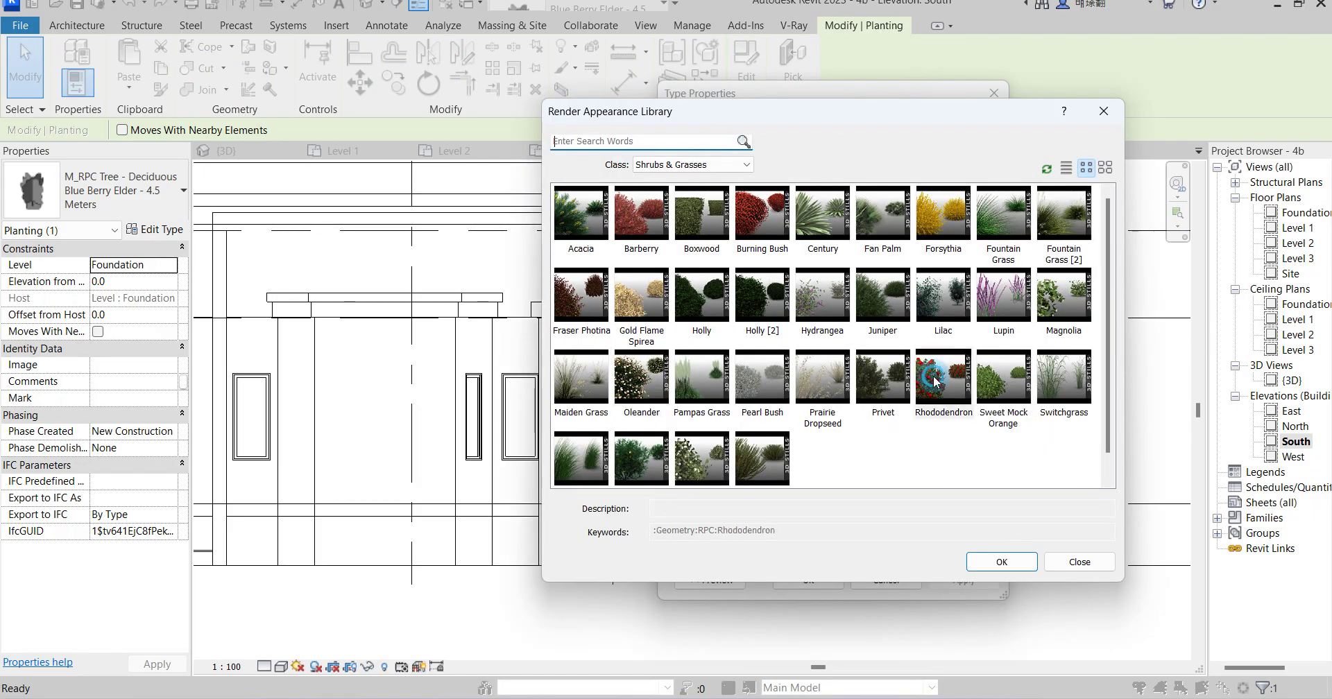
left_click(1002, 563)
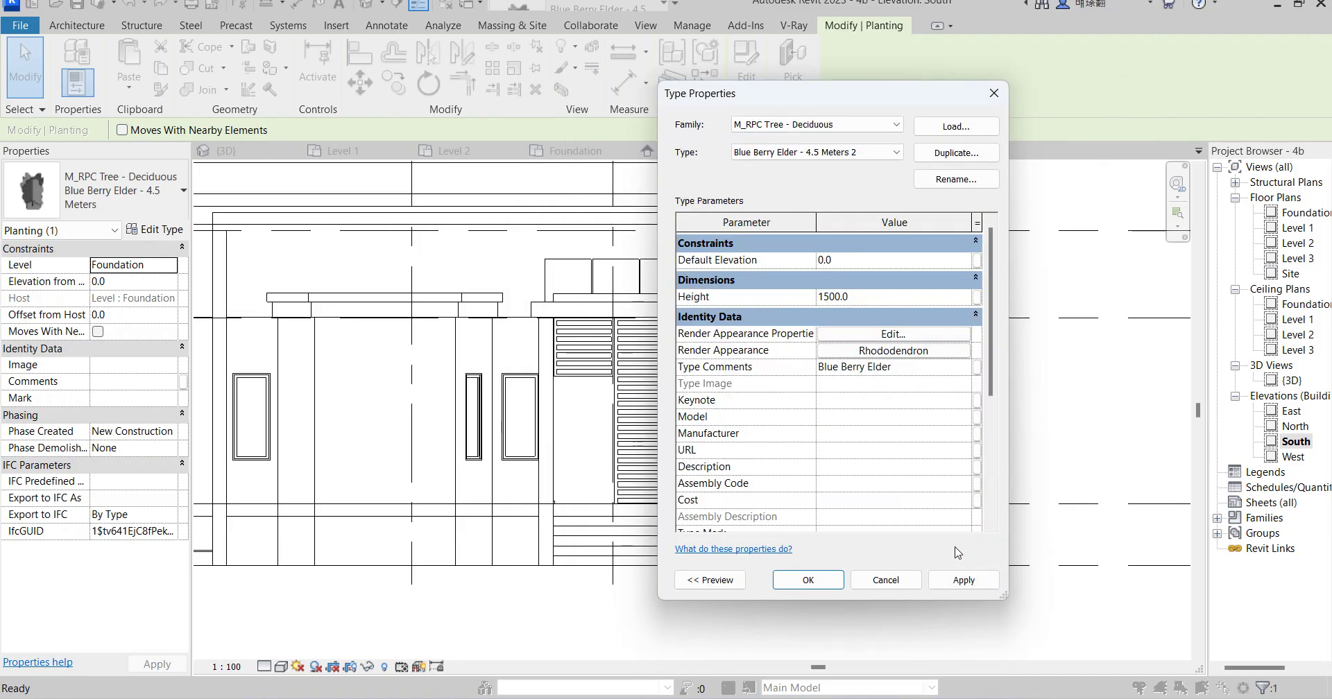
left_click(807, 581)
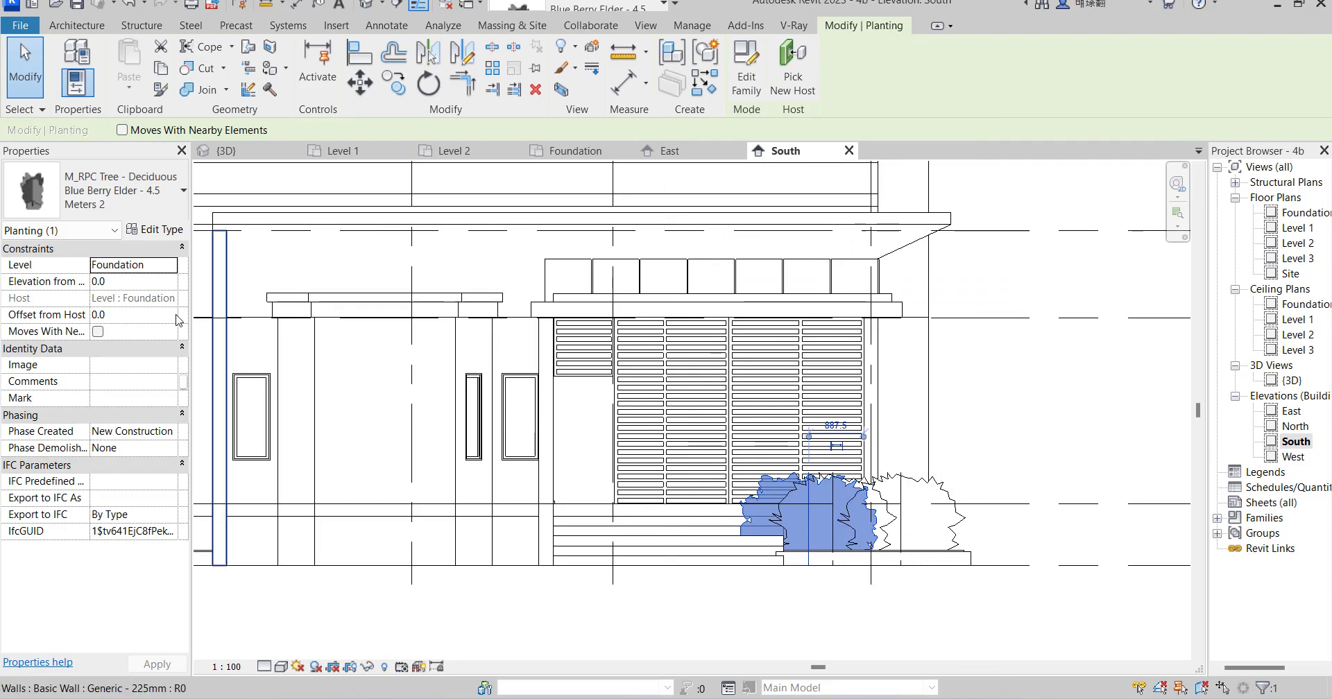
Set the Rhododendron shrub type's height to 1300
left_click(156, 230)
left_click(860, 297)
type("13")
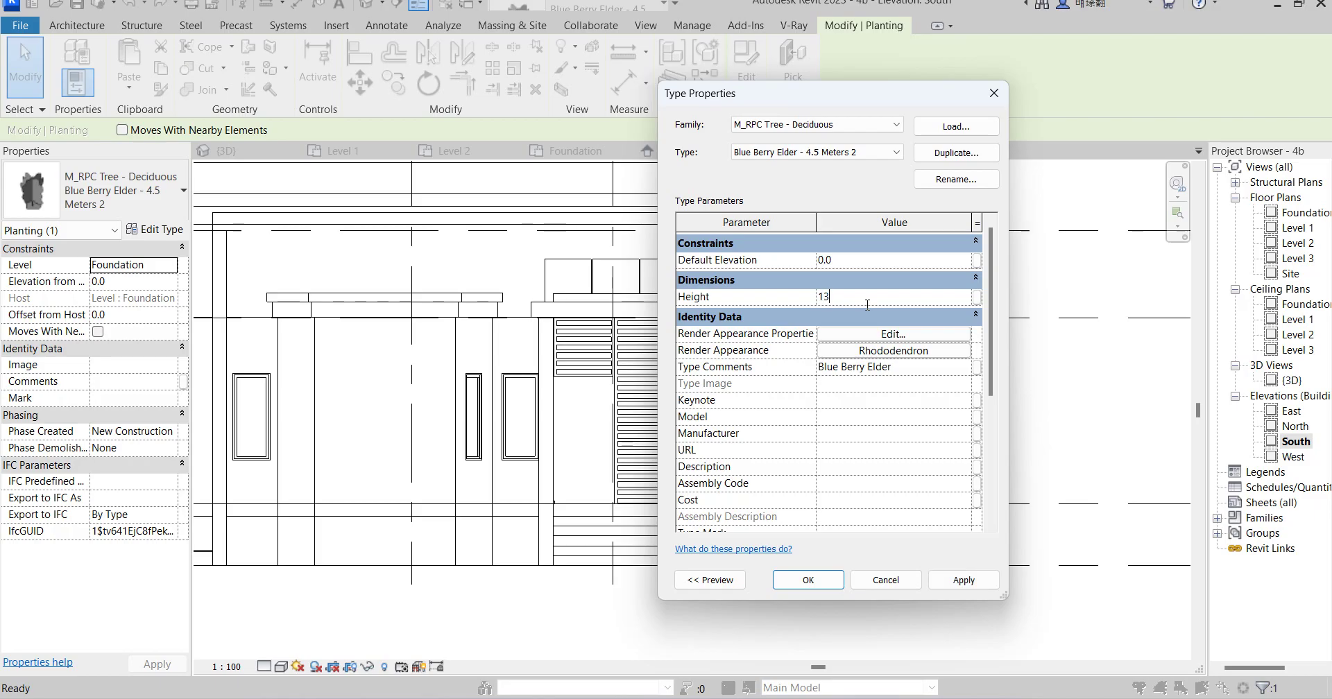
type("00")
left_click(798, 580)
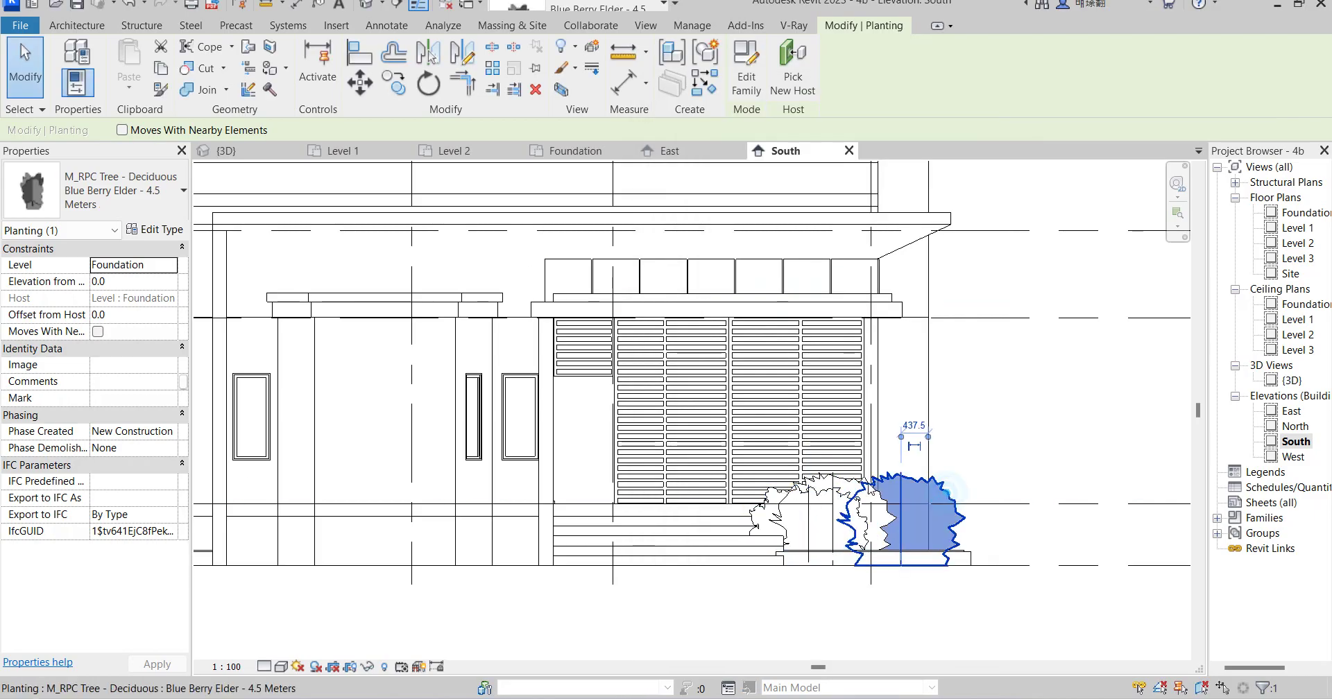
Duplicate the rightmost shrub's type and give the new type the Acacia render appearance
left_click(154, 231)
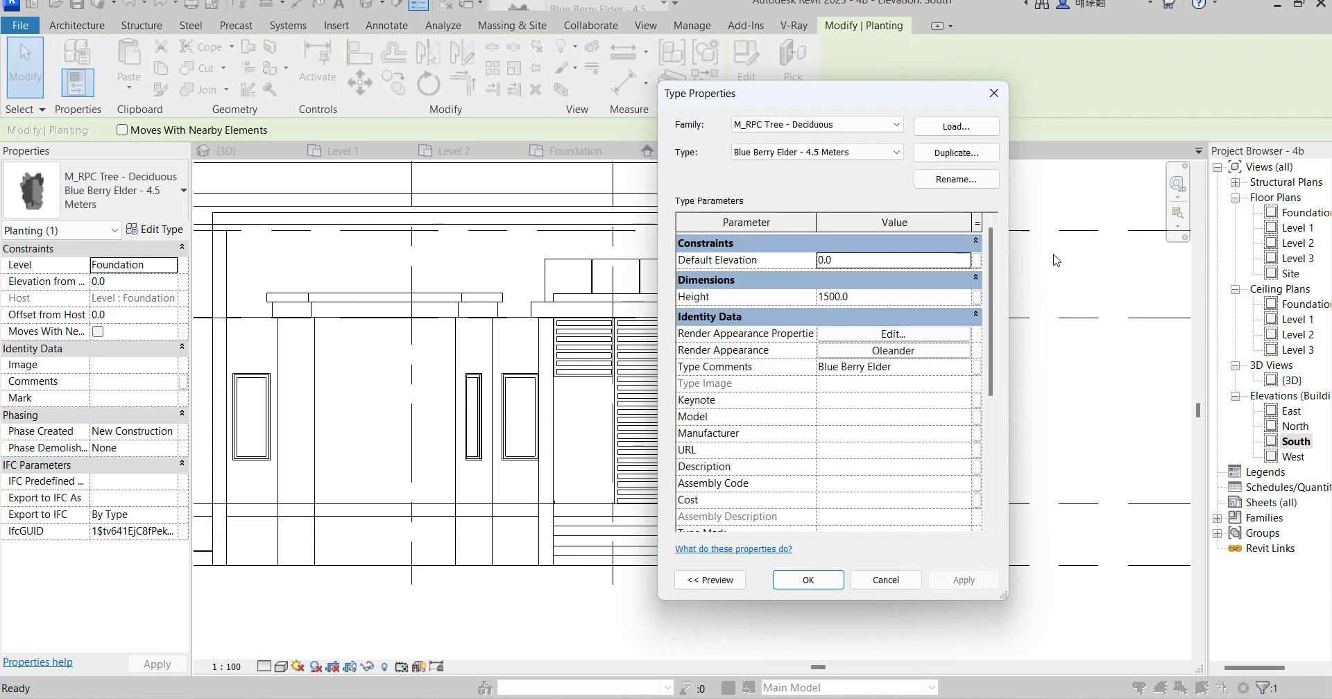
left_click(957, 150)
left_click(821, 387)
left_click(946, 352)
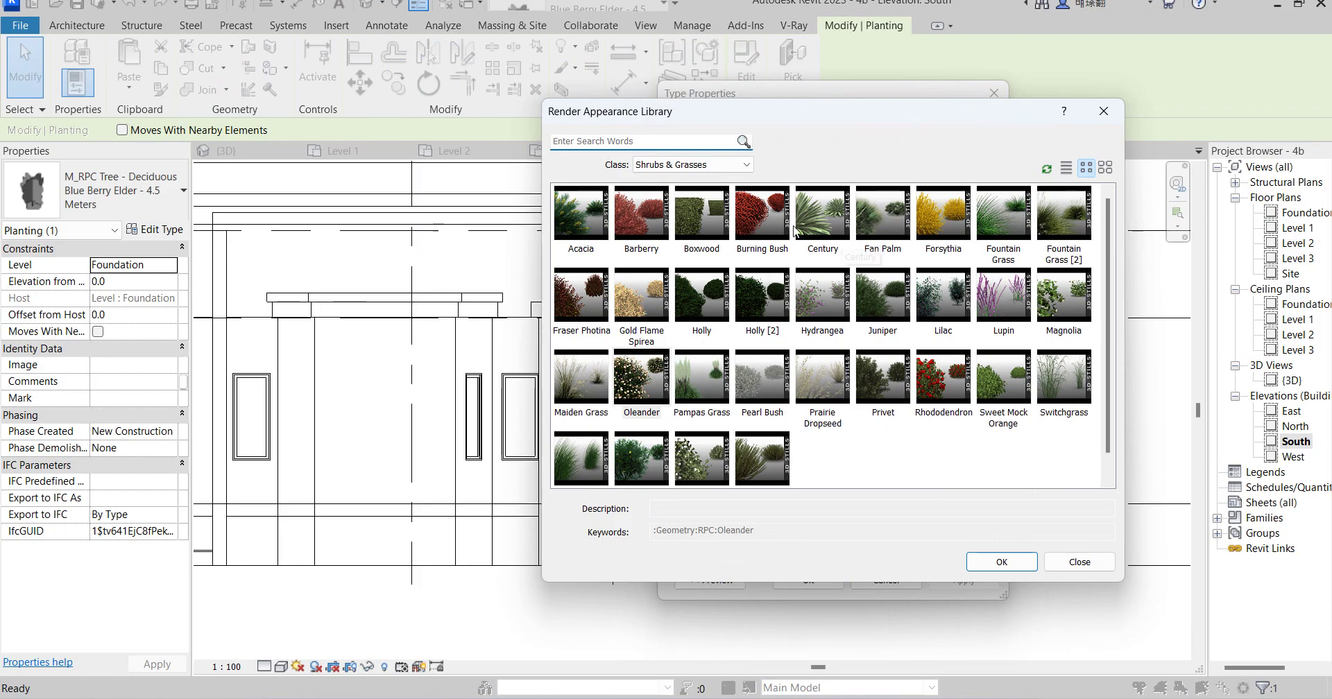
left_click(571, 229)
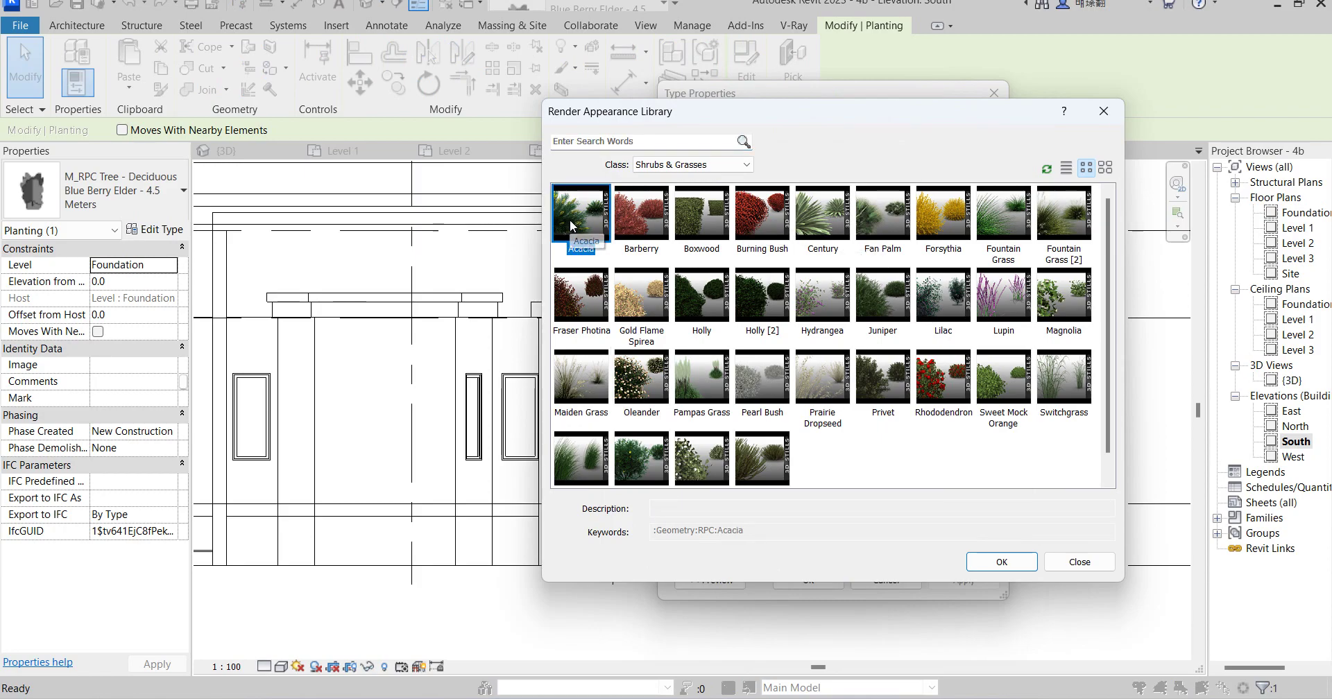
left_click(1002, 561)
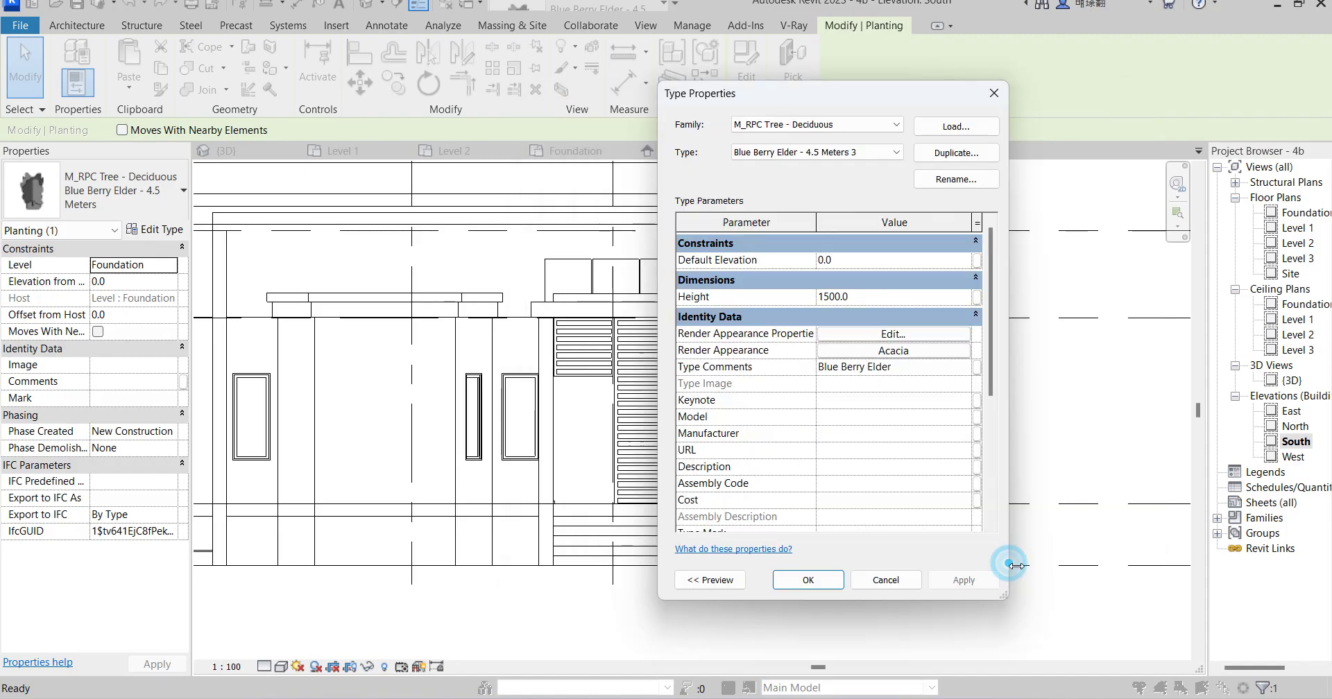
left_click(798, 581)
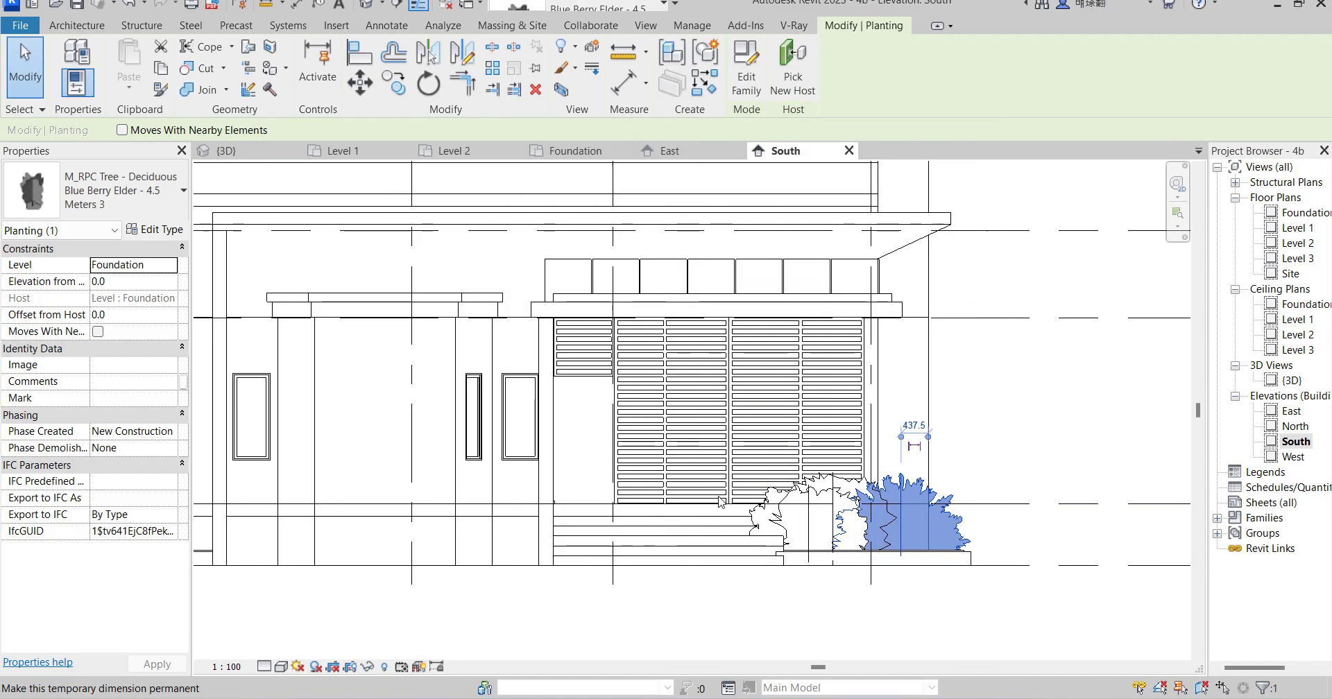
Set the South elevation's visual style to Realistic and examine the planter shrubs up close
left_click(281, 667)
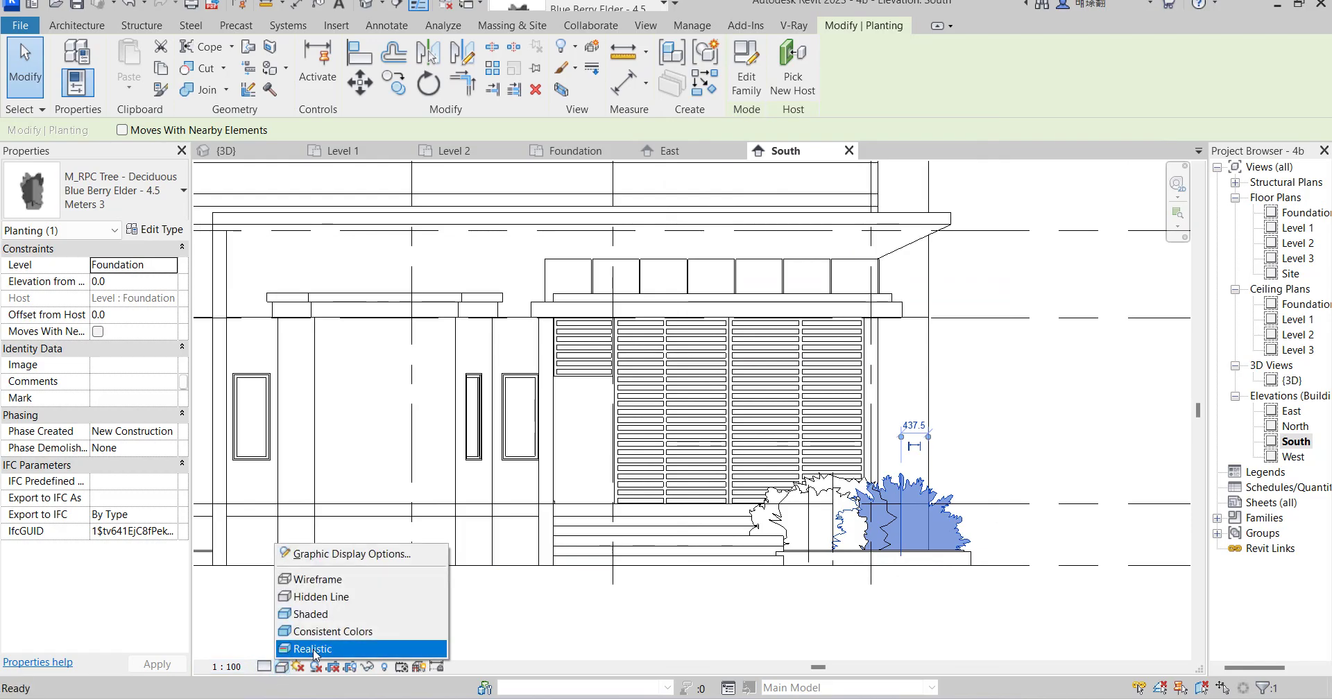
left_click(318, 647)
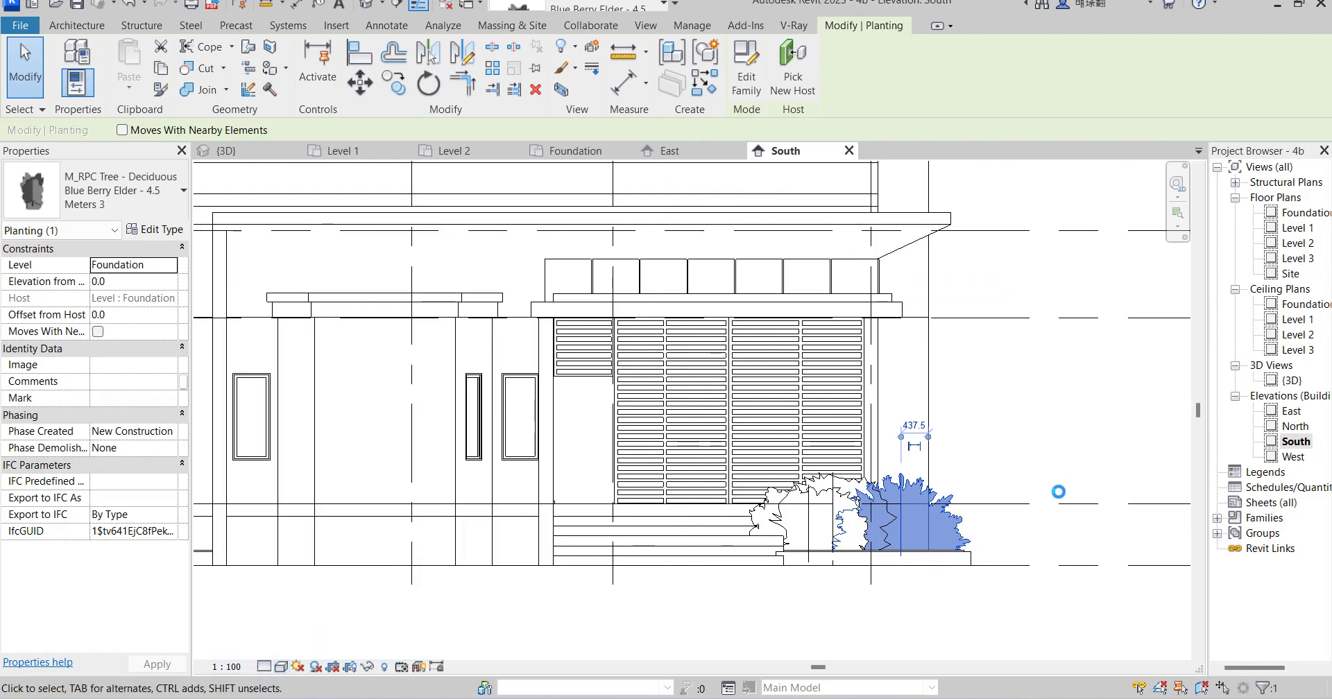
scroll(1033, 494, "down", 5)
scroll(1013, 507, "up", 8)
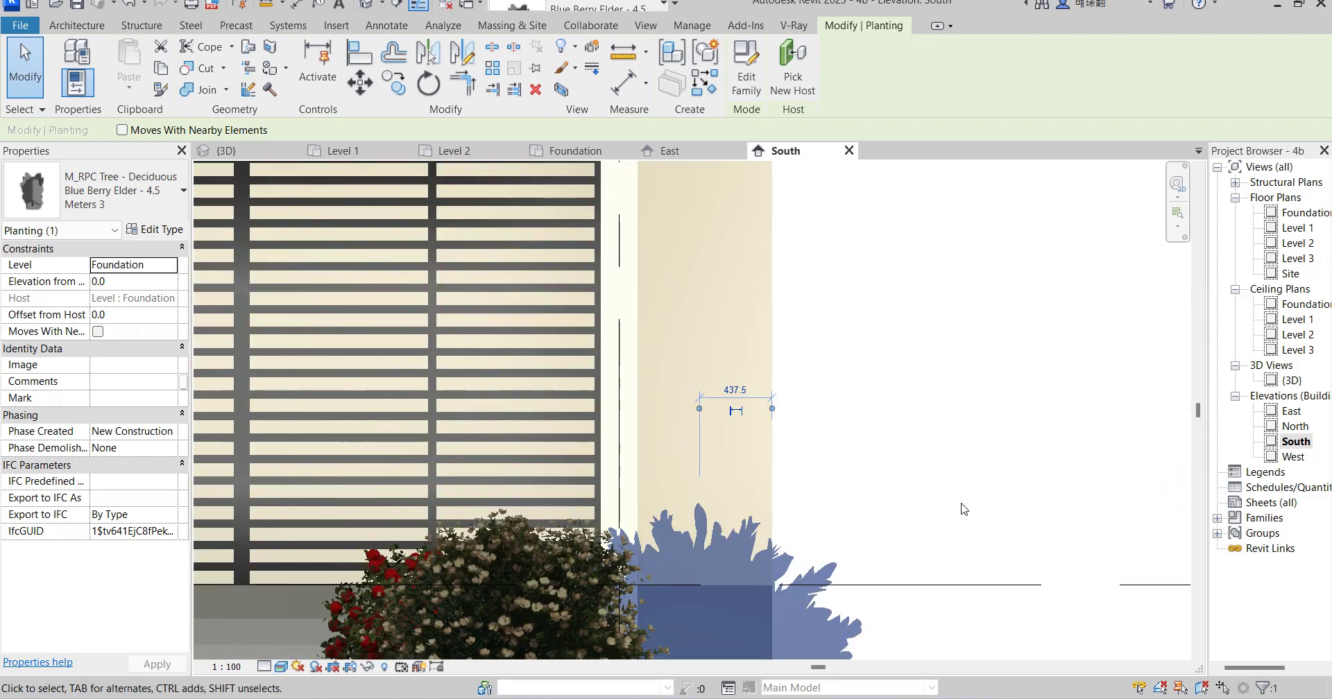
left_click(999, 435)
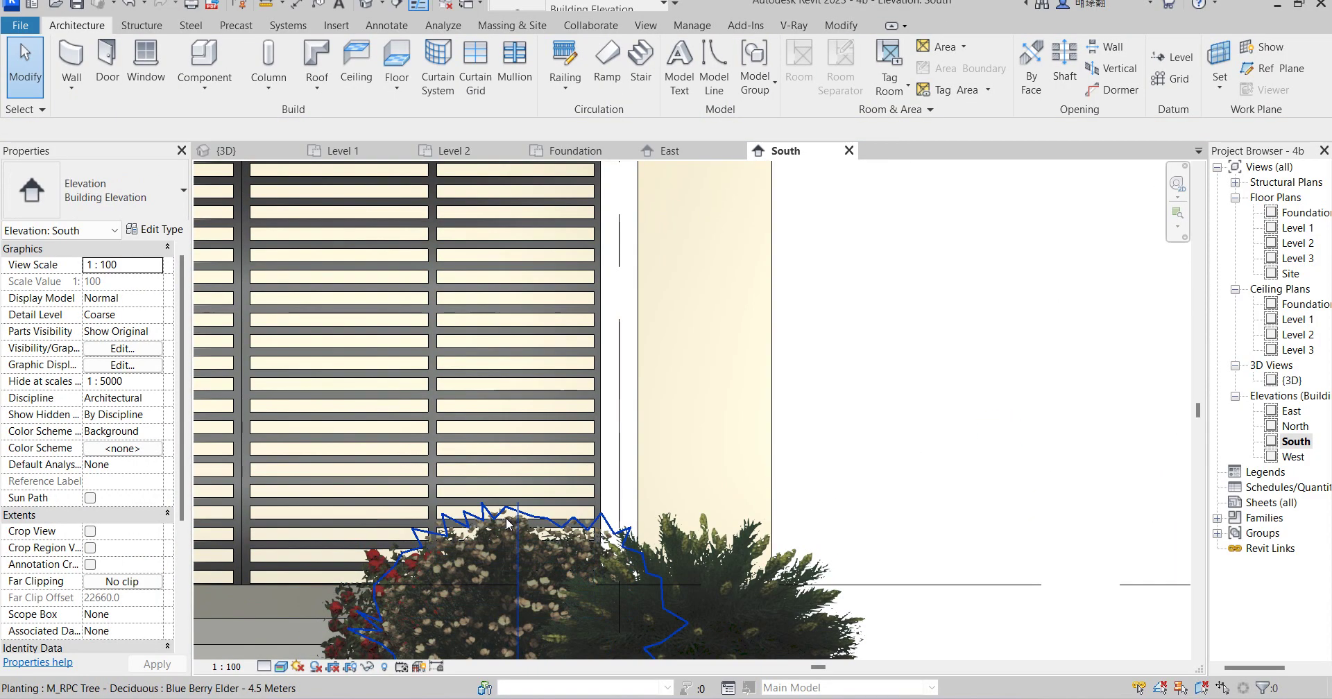
In the Foundation plan, nudge the middle shrub right and down until it sits 140 from the column and 1060 from the wall
left_click(506, 518)
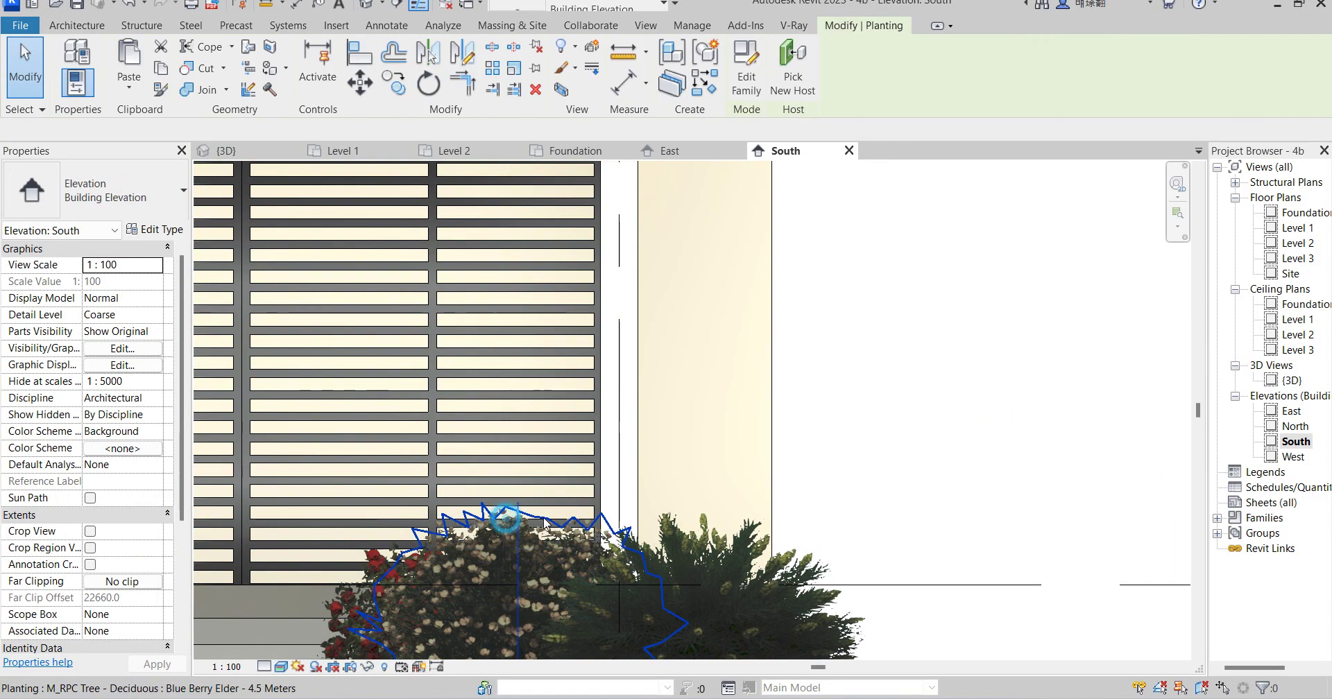
double_click(1304, 213)
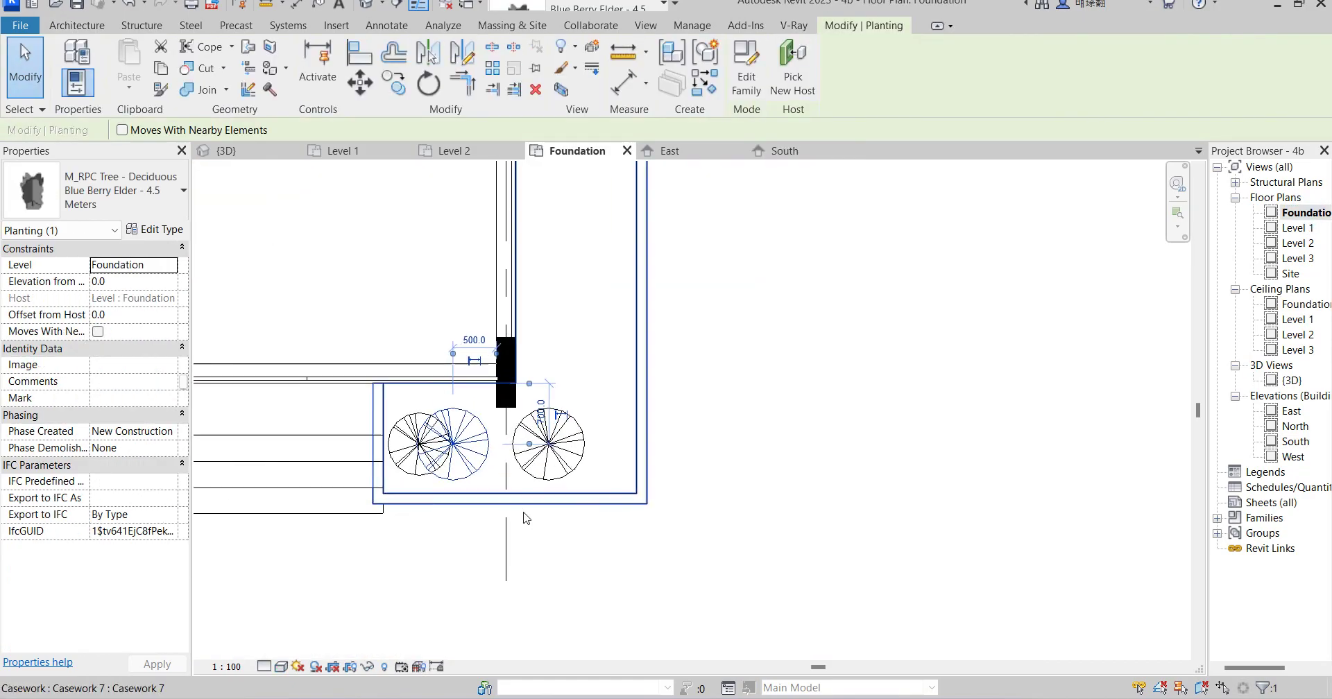
key("Right")
key("Right")
key("Right")
key("Right")
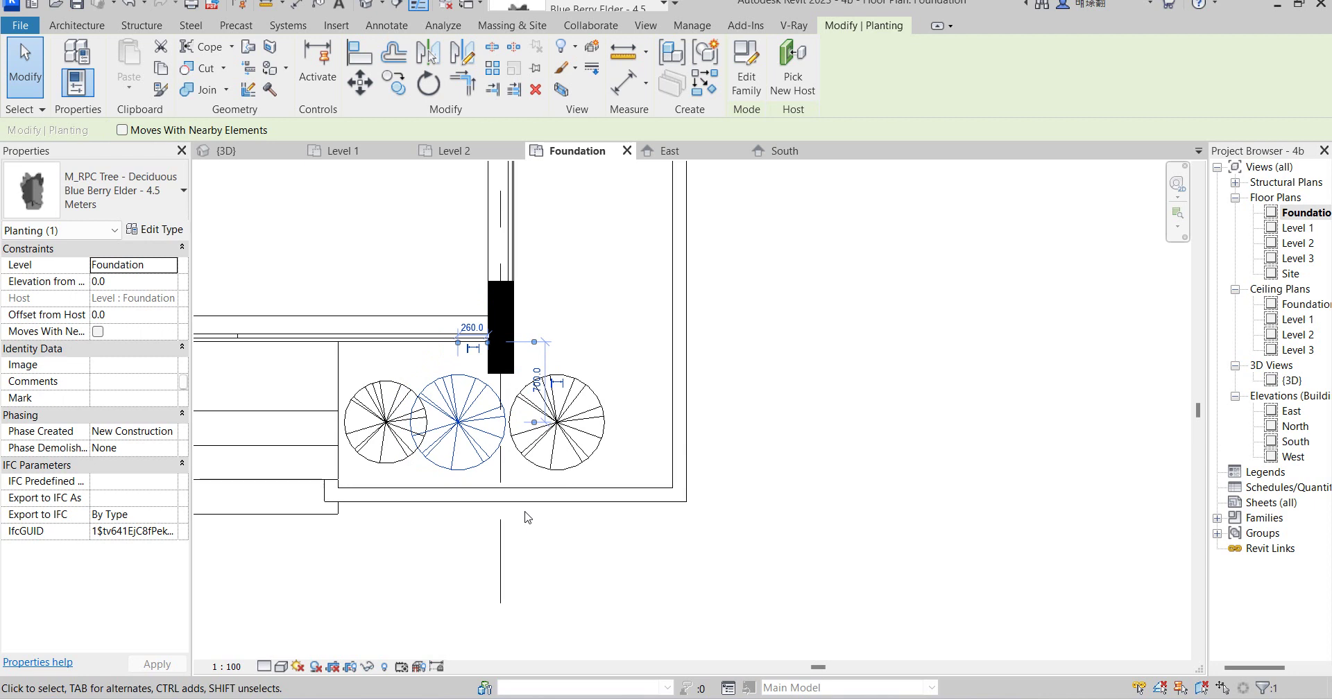
key("Down")
key("Down")
key("Down")
key("Down")
key("Down")
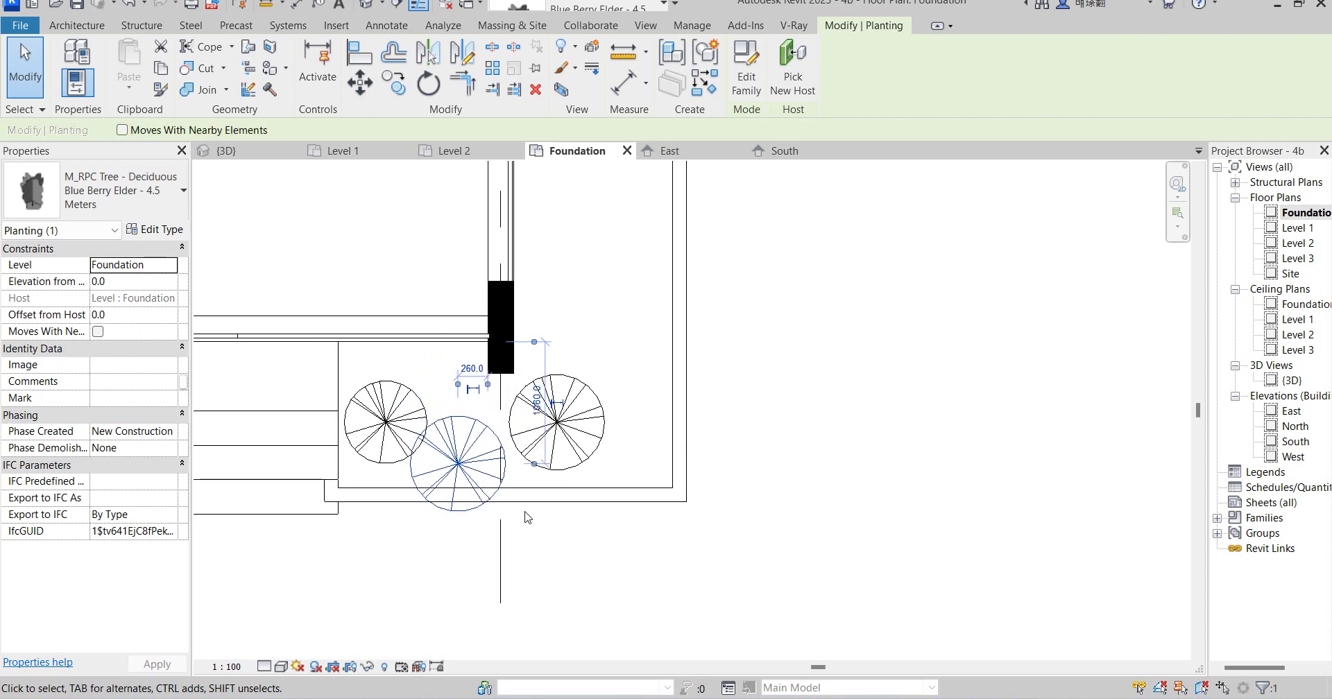
key("Right")
key("Right")
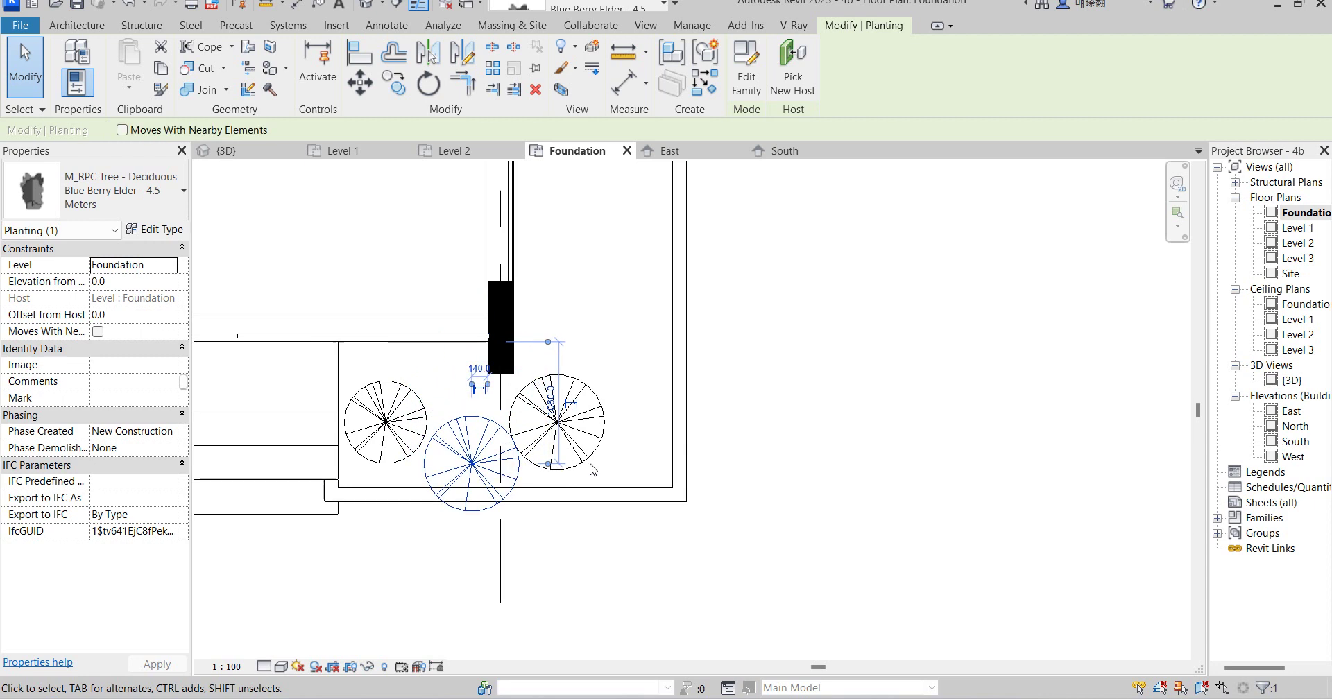
Nudge the rightmost planter shrub up until it sits 580 from the wall
left_click(592, 431)
key("Up")
key("Up")
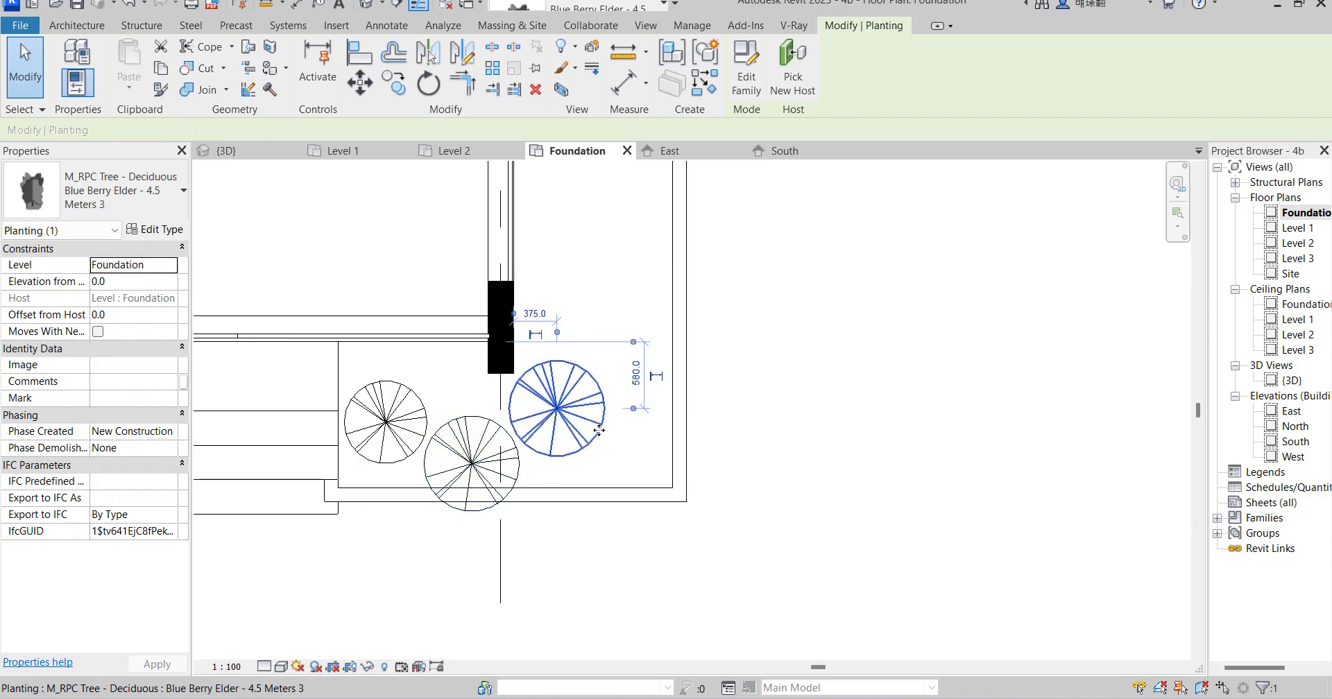
left_click(743, 615)
Copy the three front planter shrubs together up into the planter strip along the house's right side, below grid 5
left_click(361, 423)
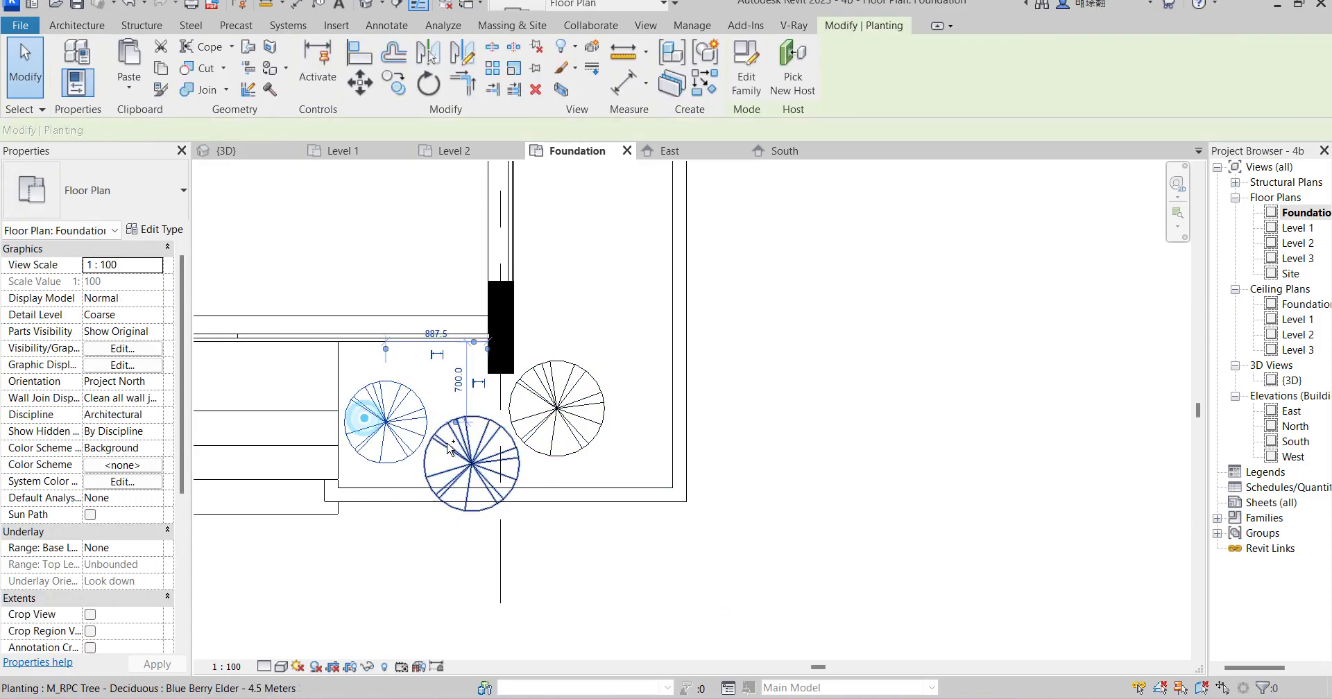
left_click(479, 451, "ctrl")
key("r")
key("o")
left_click(488, 464)
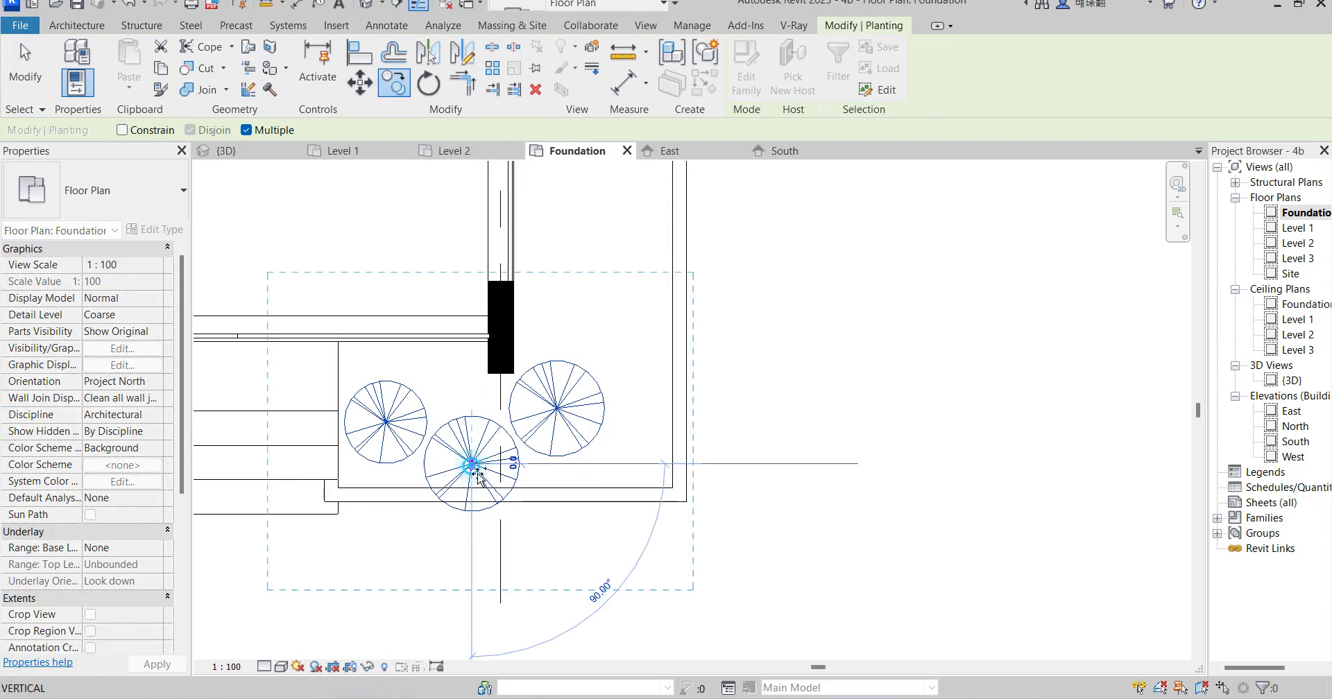
scroll(560, 553, "down", 5)
scroll(573, 452, "up", 3)
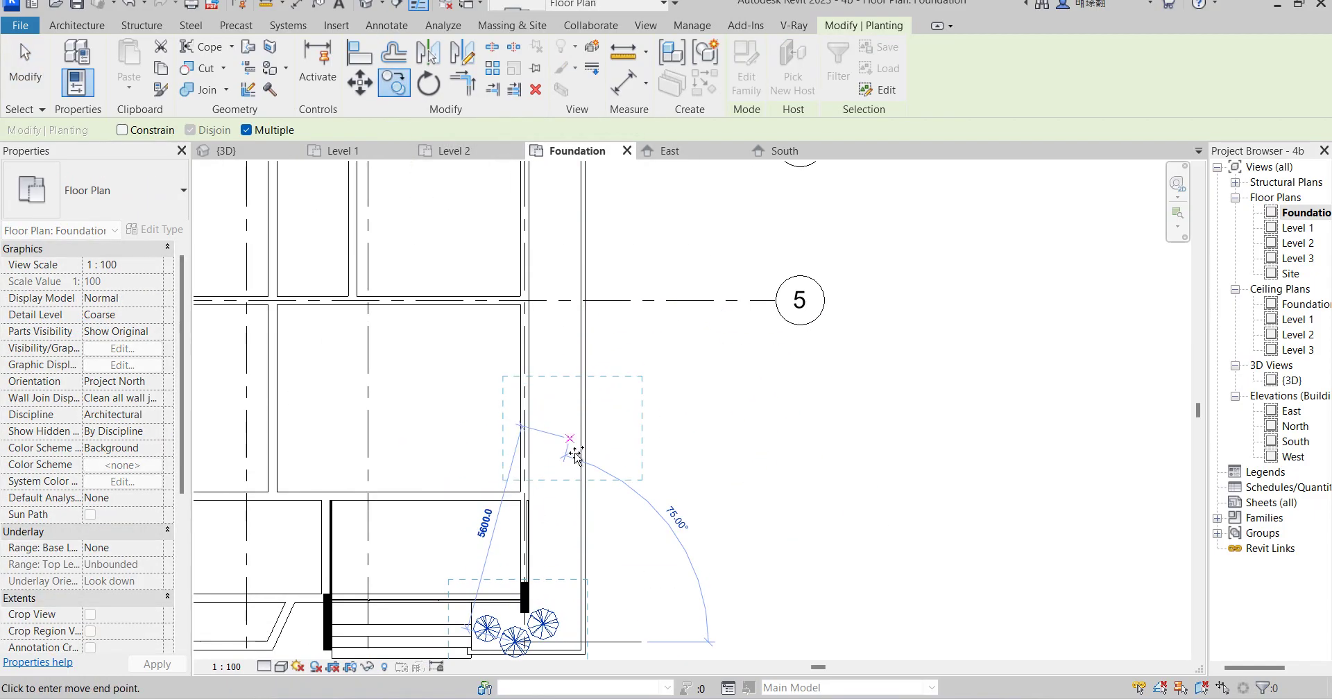
right_click(679, 380)
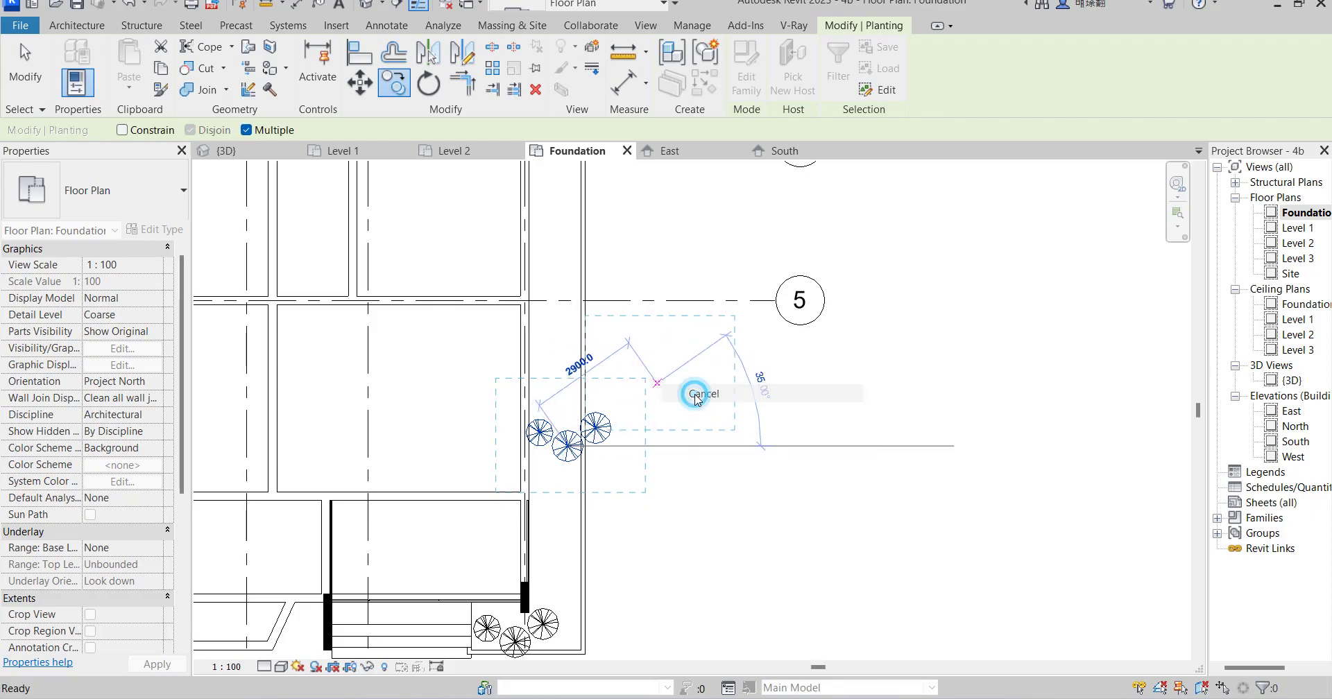
left_click(691, 387)
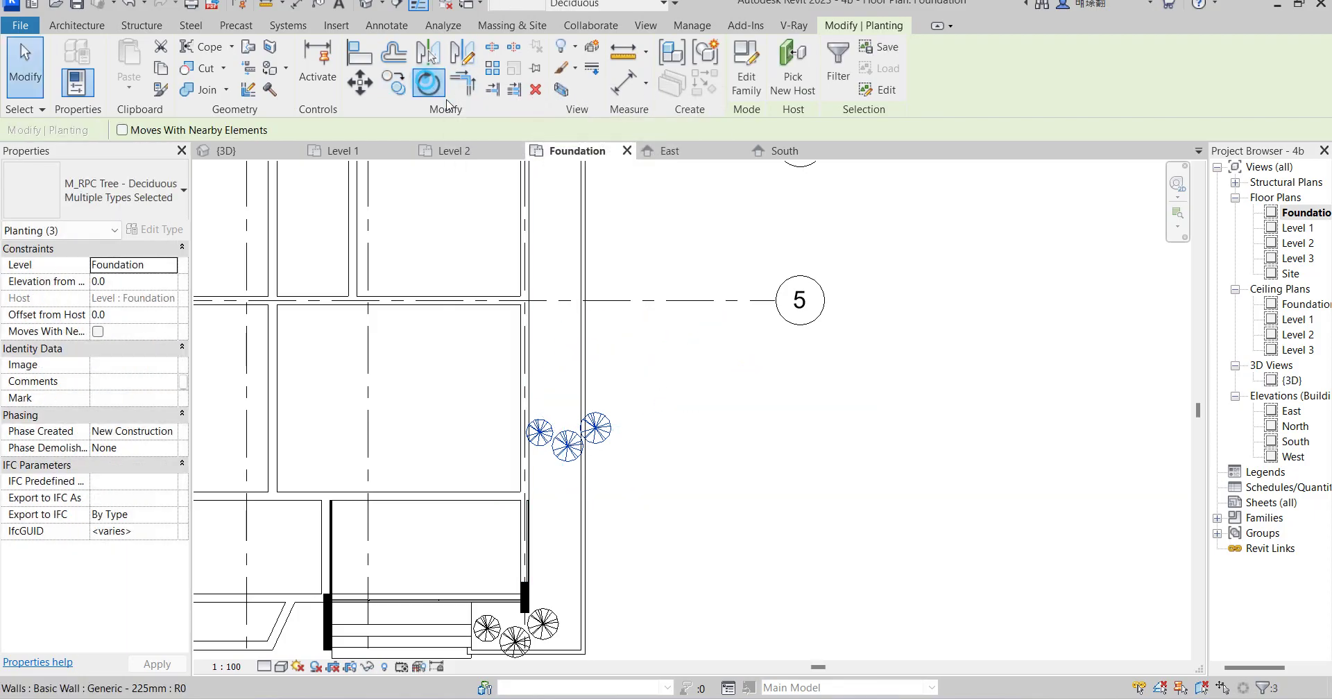
Rotate a copy of the three side planter shrubs by 90°
left_click(428, 83)
left_click(760, 434)
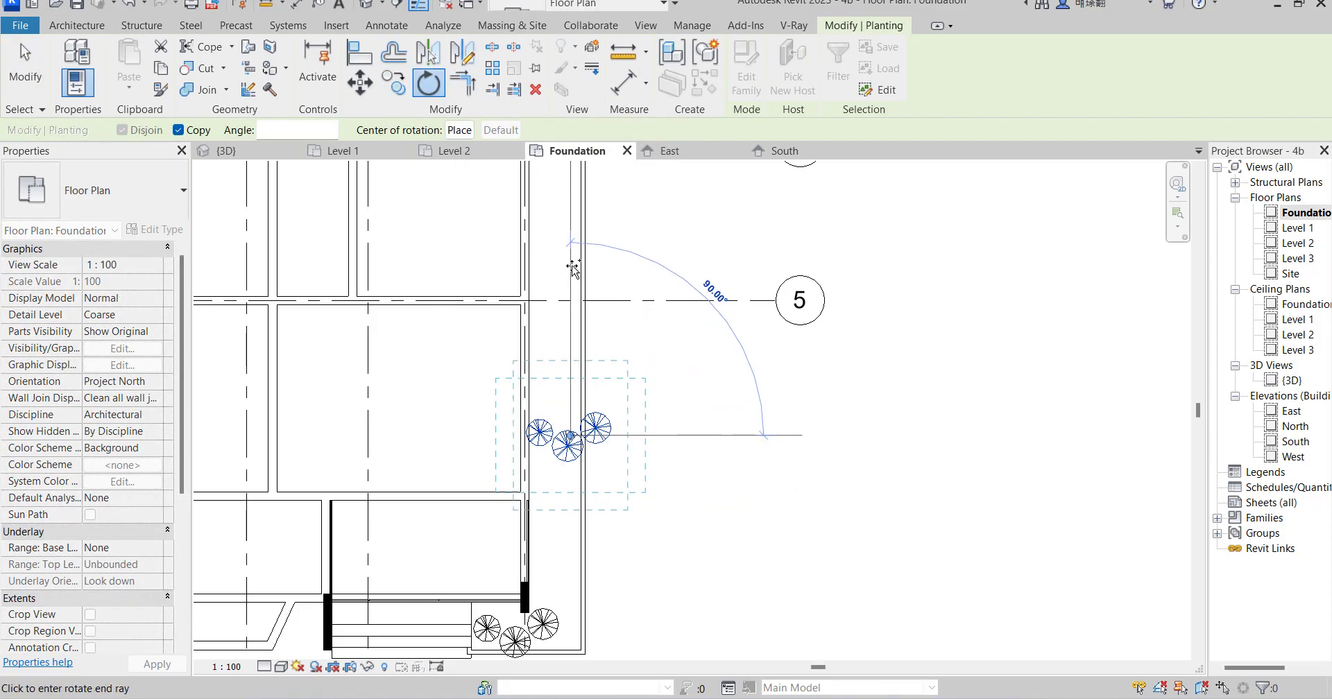
left_click(573, 257)
scroll(562, 451, "up", 2)
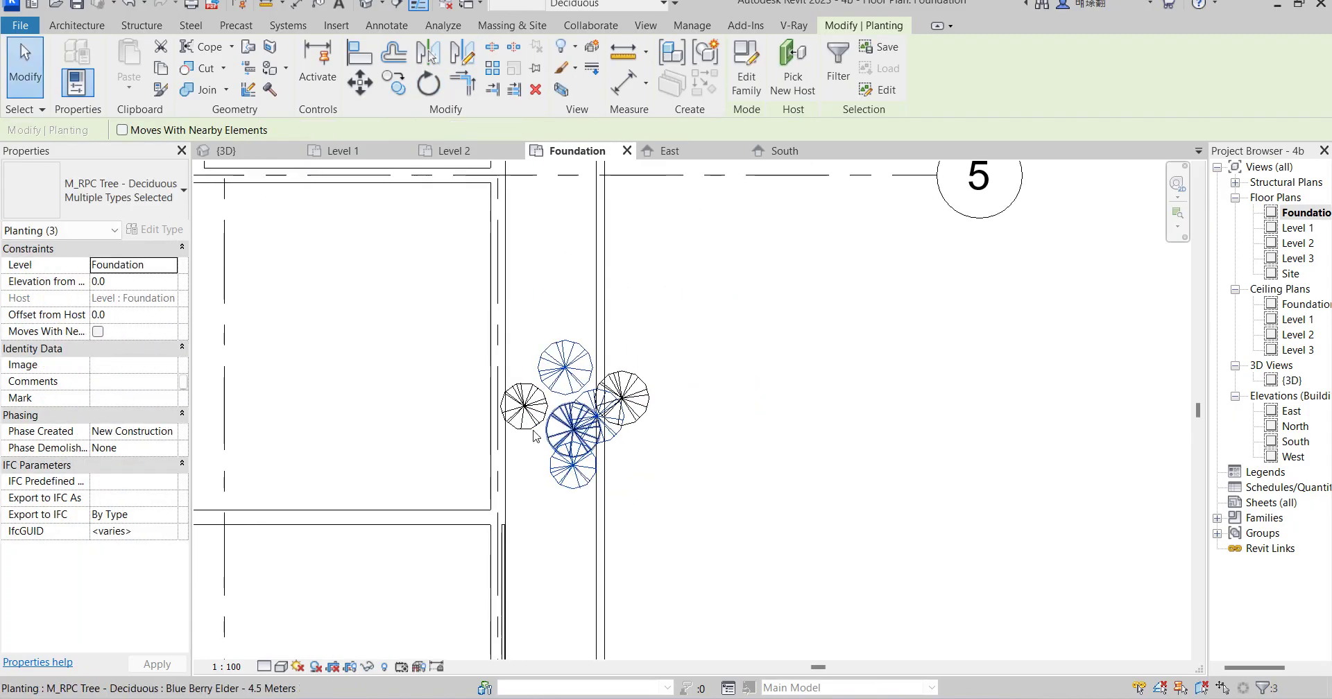
Delete the shrub nearest the house wall and nudge the remaining five-shrub cluster left within the side planter
left_click(610, 426)
left_click_drag(523, 298, 670, 571)
key("Left")
key("Left")
key("Left")
key("Left")
key("Left")
key("Left")
key("Left")
key("Left")
key("Left")
key("Left")
key("Left")
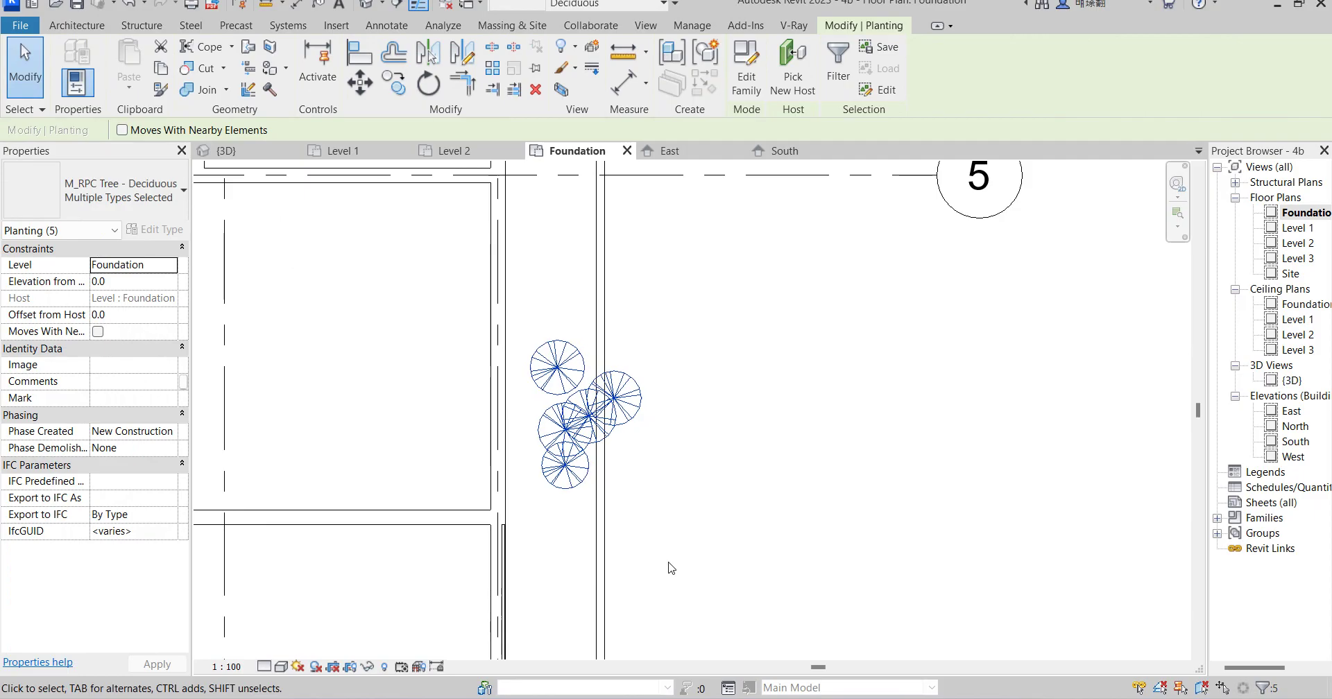
Copy the five-shrub cluster four times along the right side planter, once below the original and three times above it
left_click(389, 83)
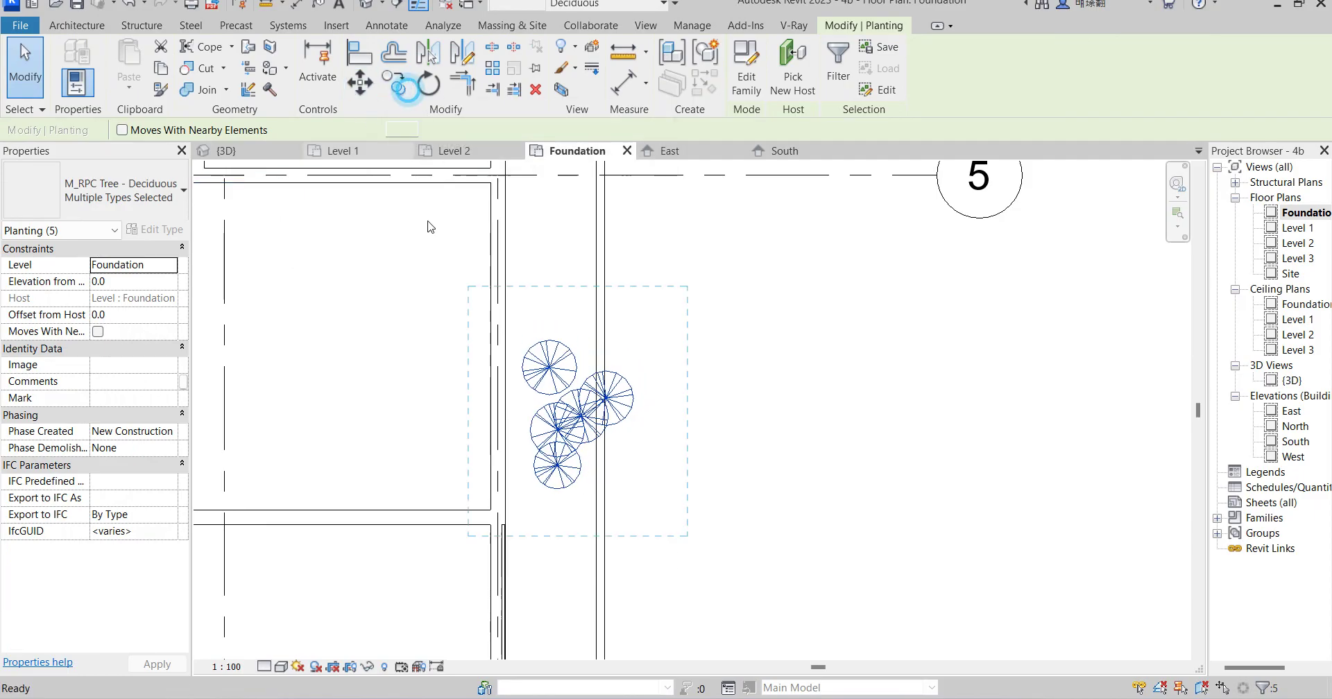
left_click(563, 425)
scroll(564, 426, "down", 2)
scroll(569, 344, "down", 1)
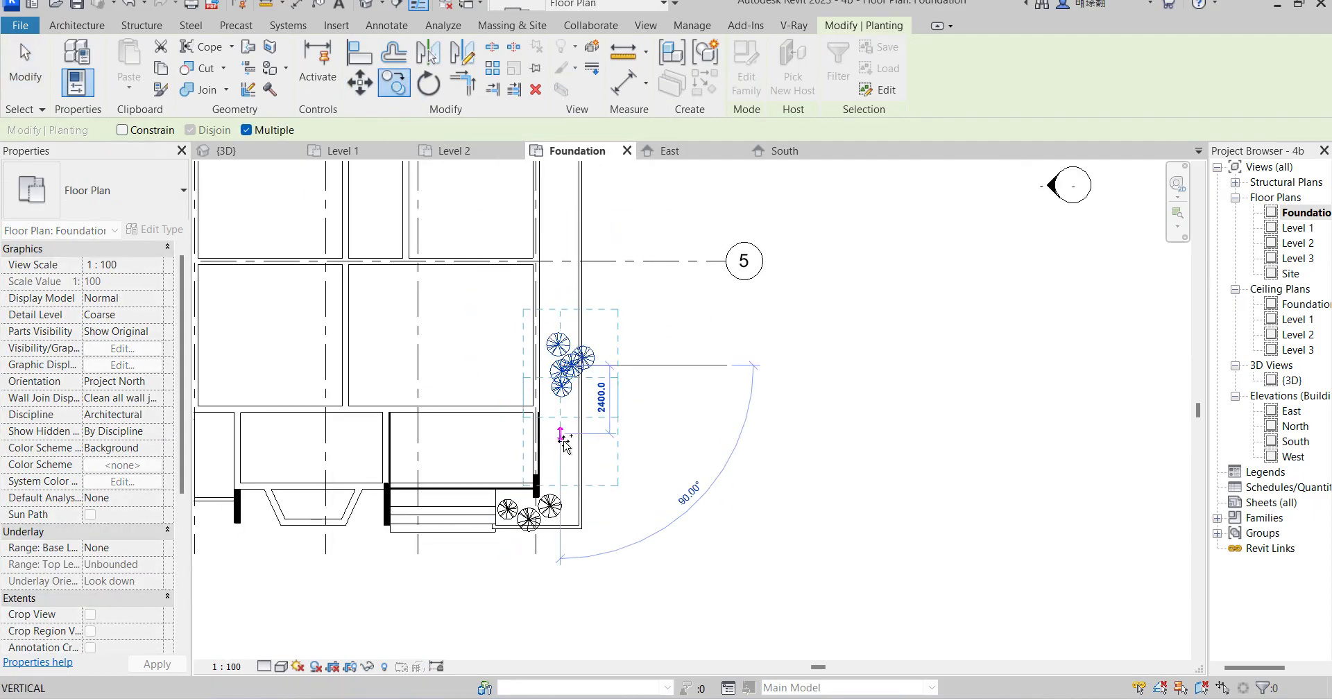
left_click(568, 451)
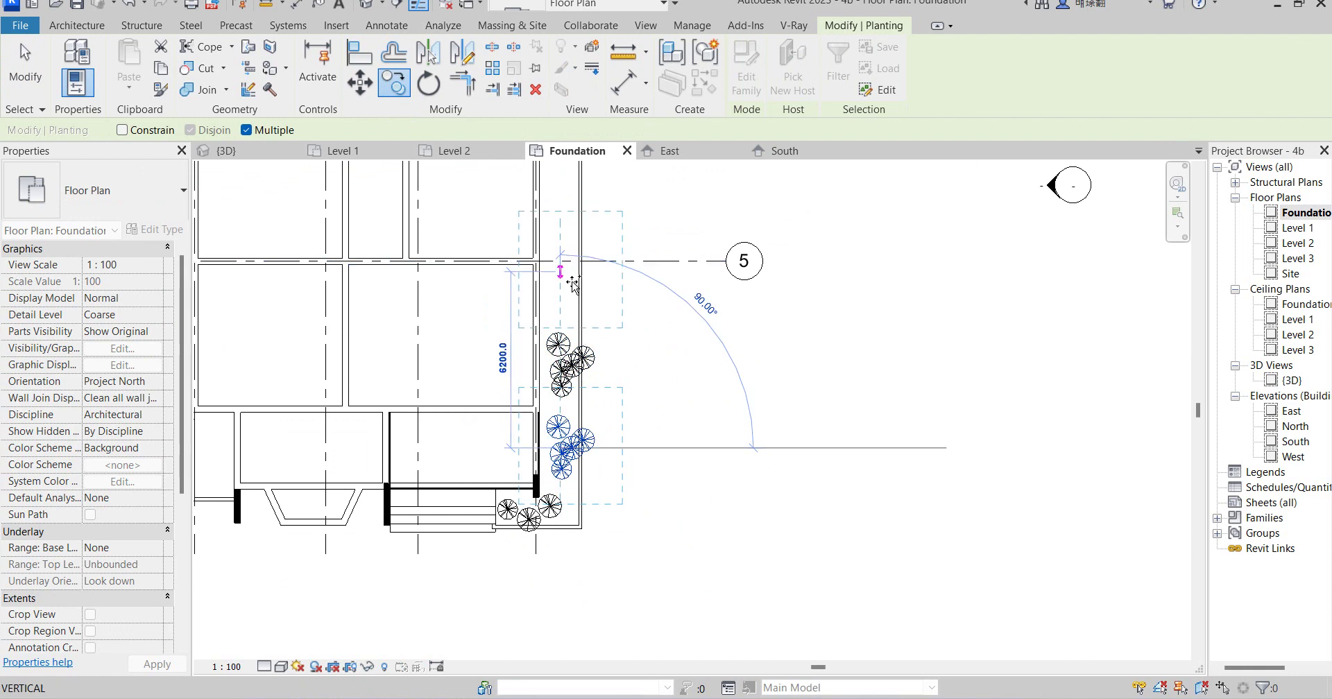
scroll(579, 394, "down", 2)
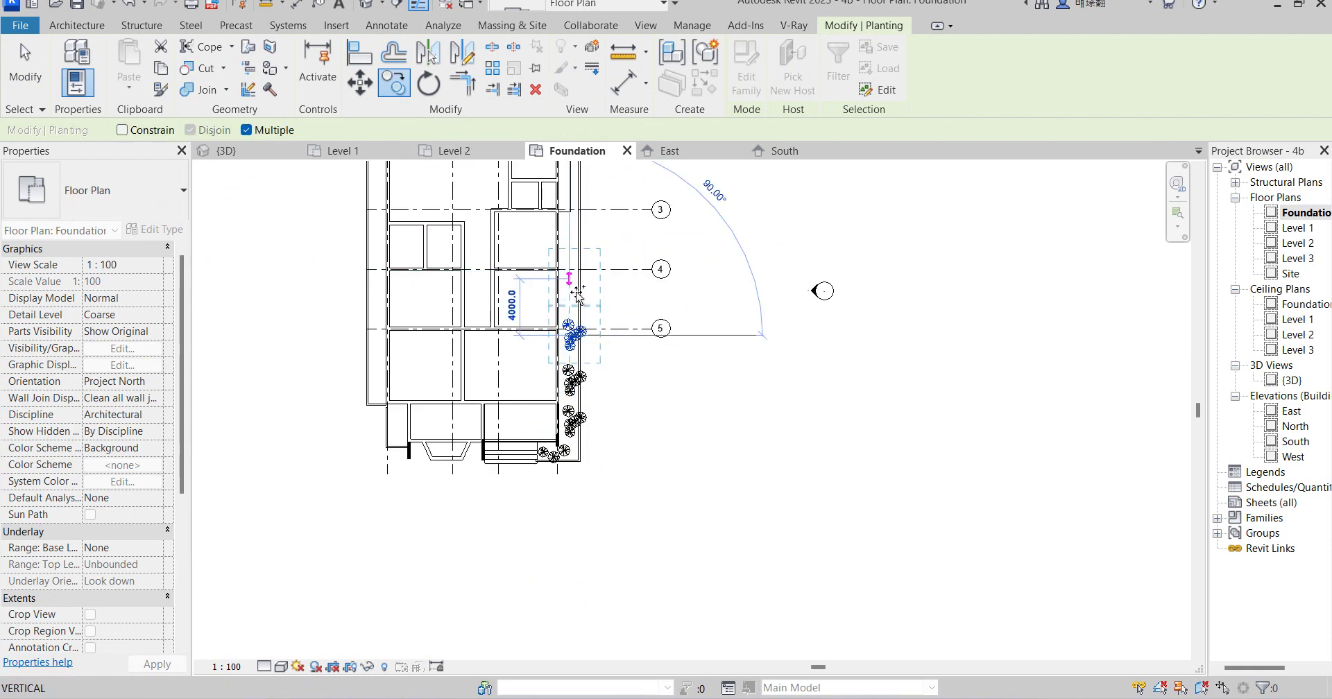
left_click(571, 283)
left_click(569, 236)
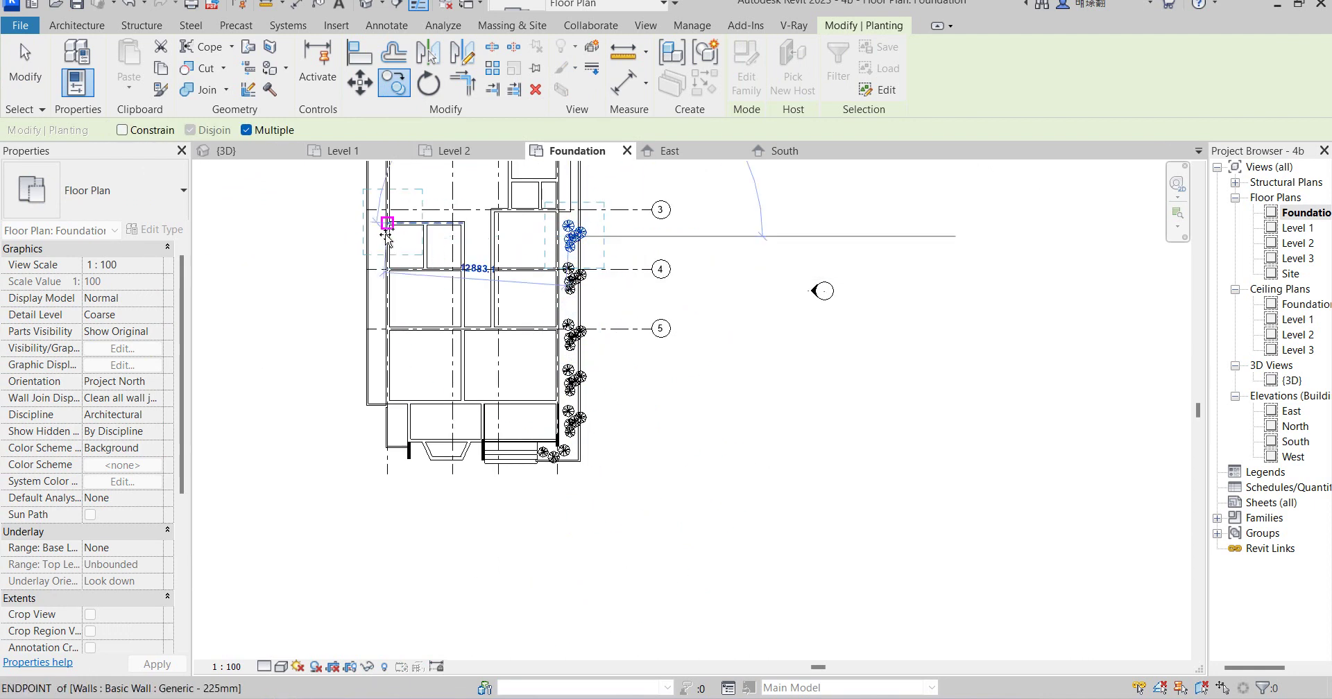
Copy the shrub cluster four times down the planter strip along the house's left side, from near grid 3 to its lower end
scroll(378, 223, "up", 2)
left_click(378, 222)
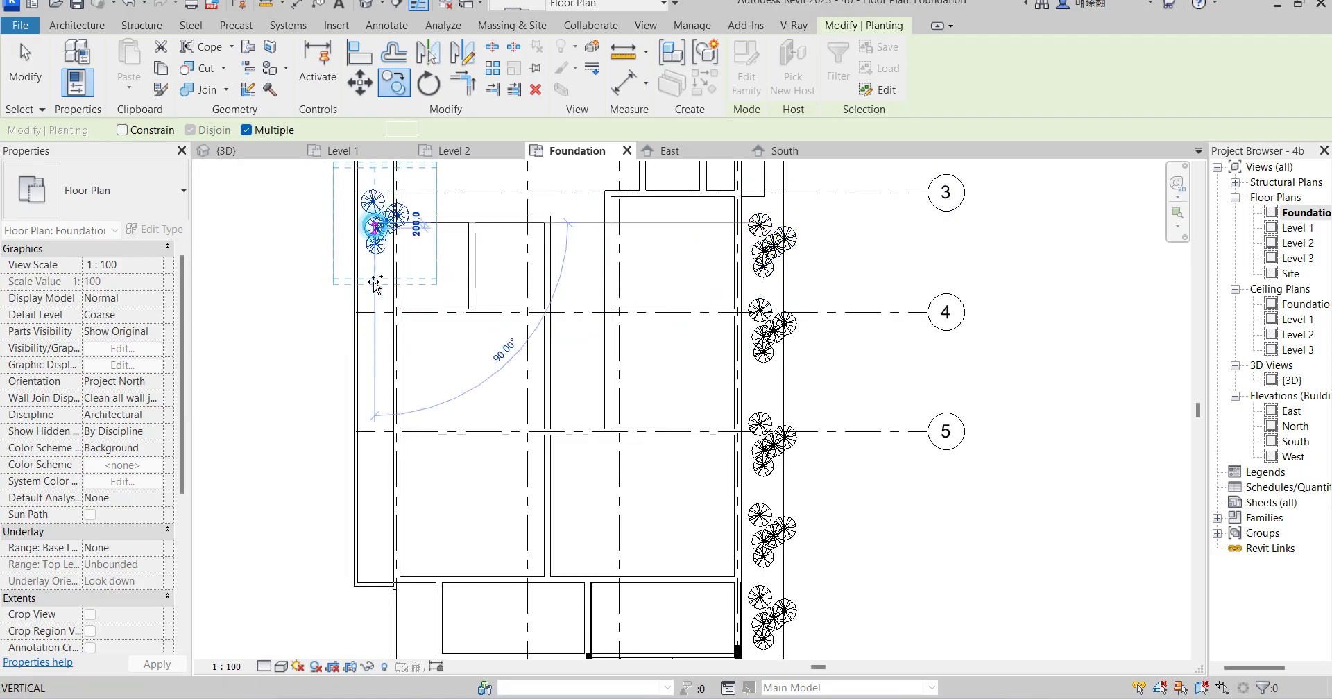
left_click(386, 340)
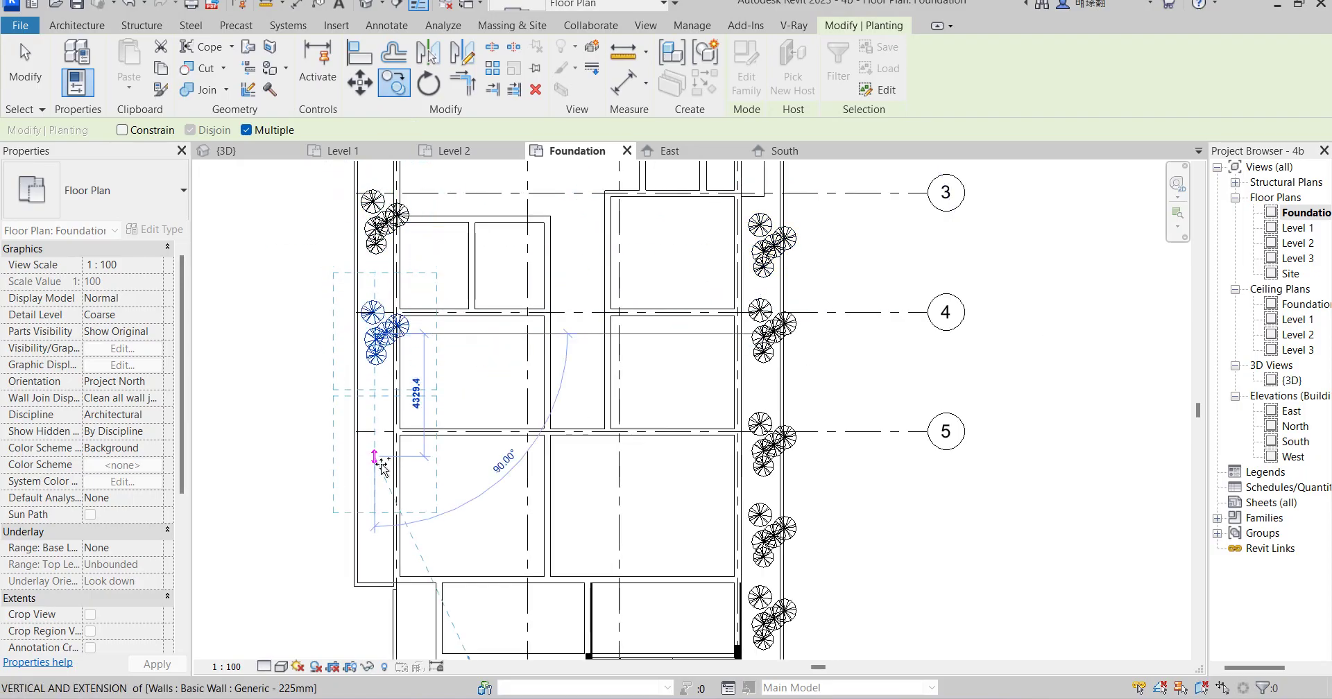
left_click(386, 461)
left_click(384, 559)
scroll(411, 618, "down", 3)
middle_click_drag(411, 621, 427, 509)
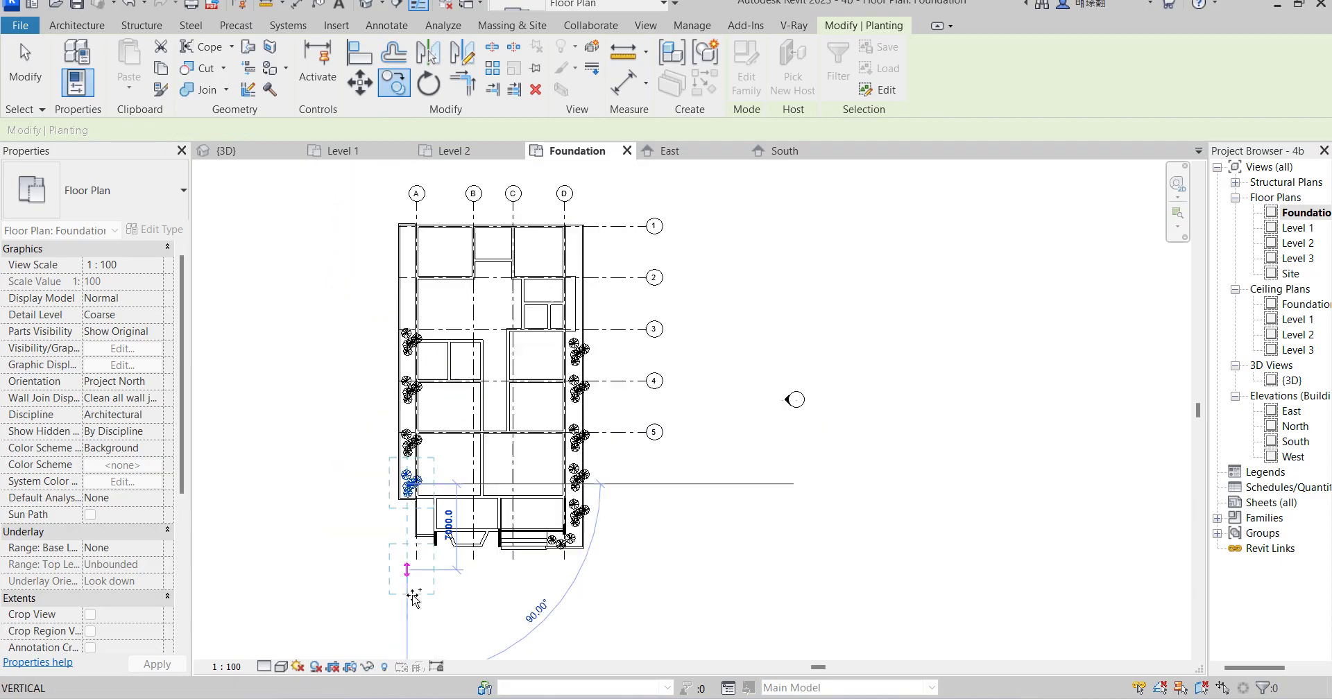
Copy the shrub cluster to the front-left corner of the house and to both sides of the bay window
scroll(431, 510, "up", 3)
scroll(442, 509, "up", 2)
left_click(445, 505)
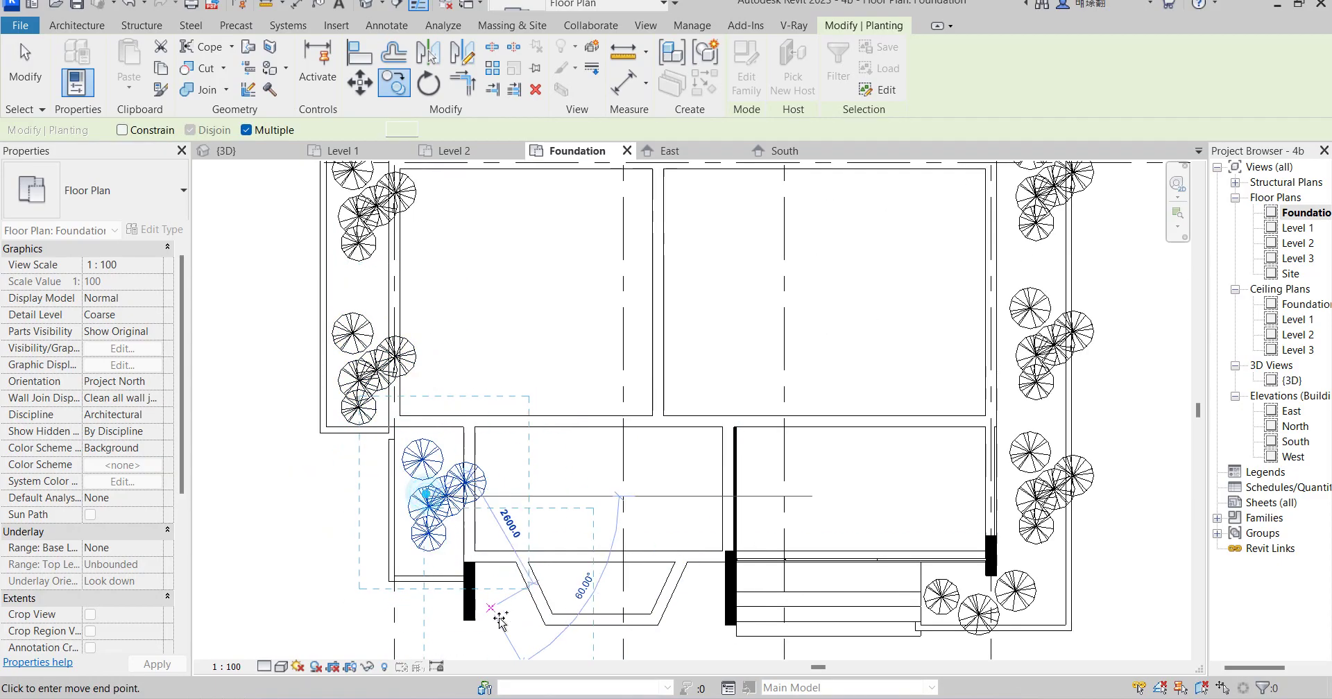
left_click(701, 625)
scroll(701, 624, "down", 4)
key("Escape")
key("Escape")
scroll(693, 534, "up", 5)
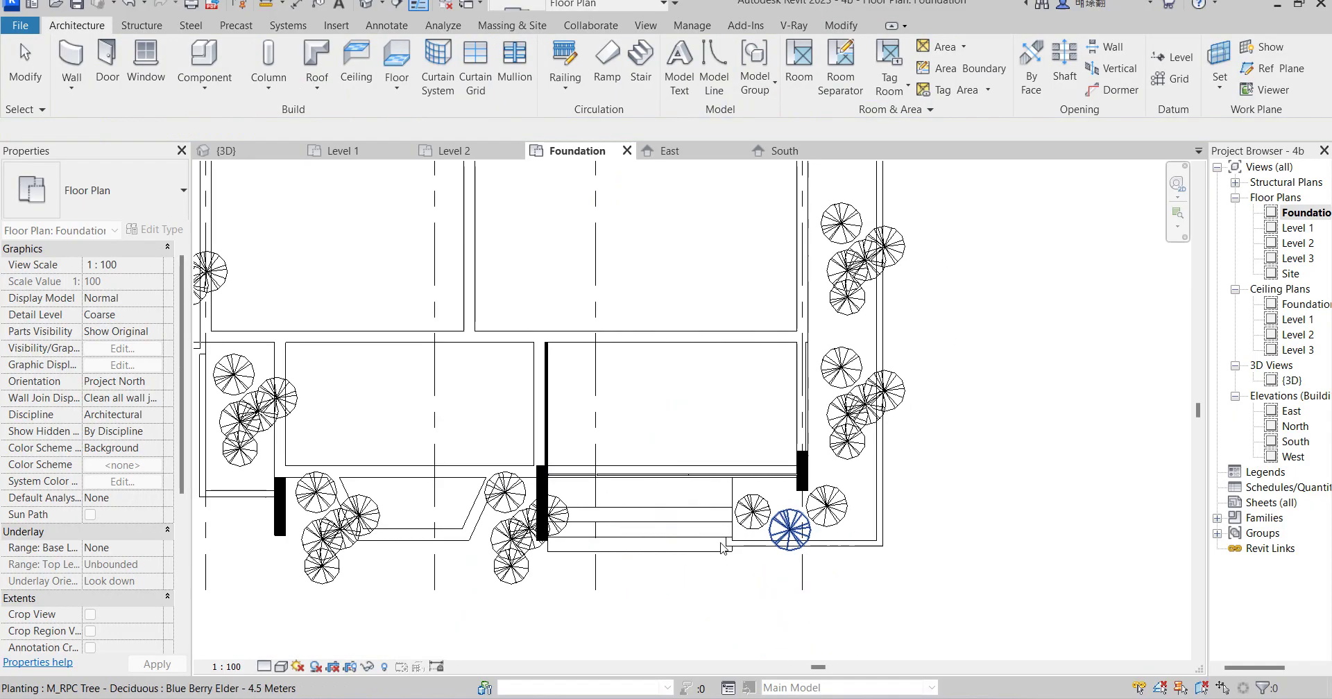
Delete the shrub overlapping the column by the entrance steps and the topmost shrub of the same cluster beside the bay window
left_click(468, 480)
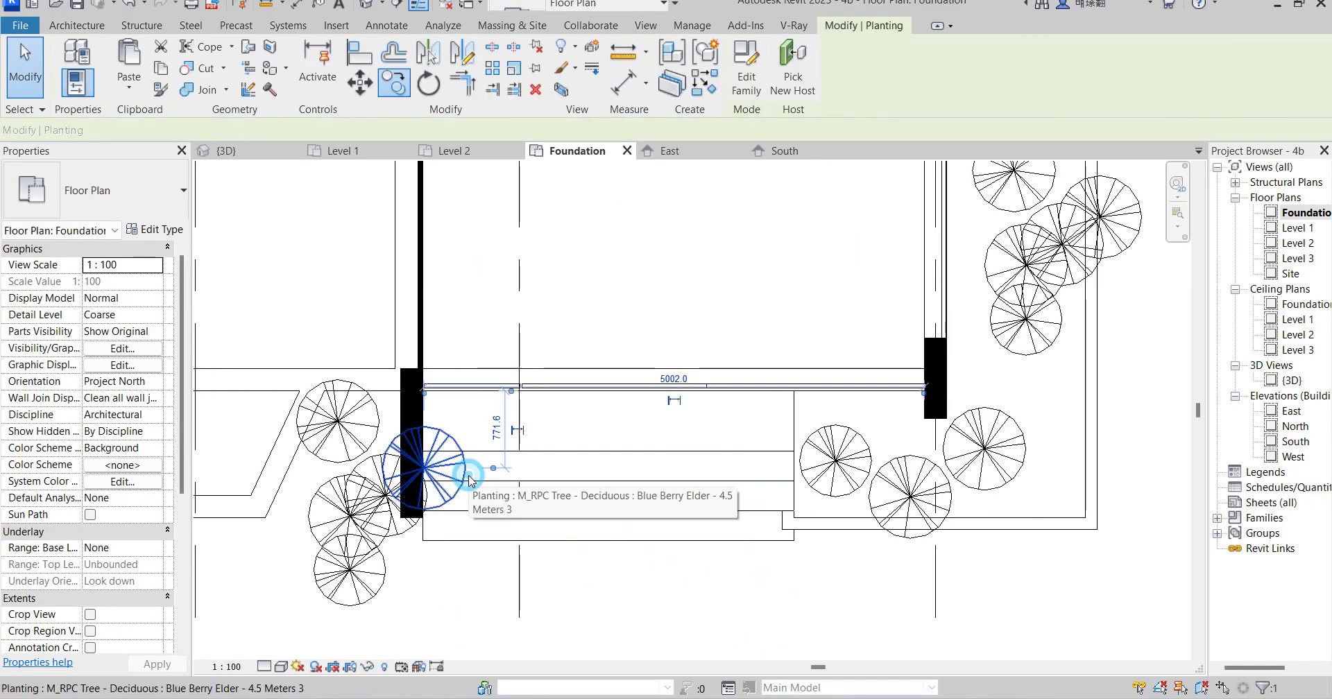
key("Delete")
left_click(350, 454)
key("Delete")
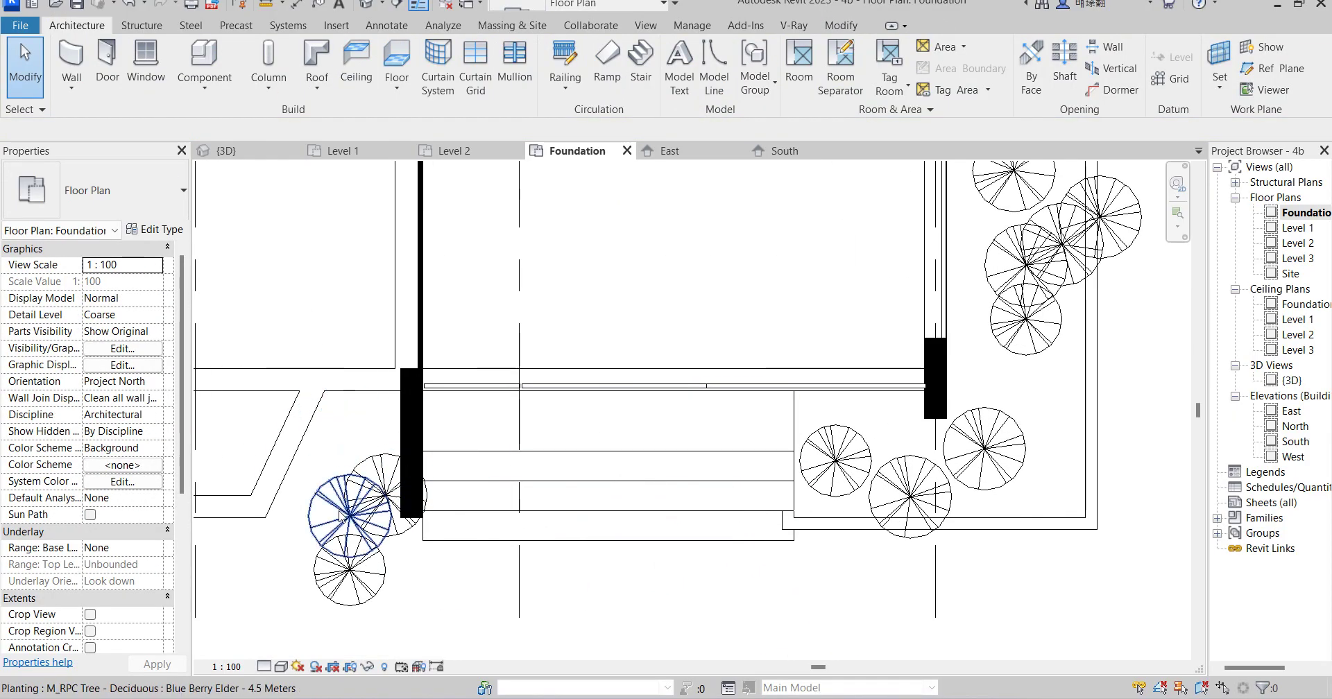
Move the two upper shrubs beside the entrance column up and to the left, clear of the column
left_click(386, 475)
left_click(352, 588, "ctrl")
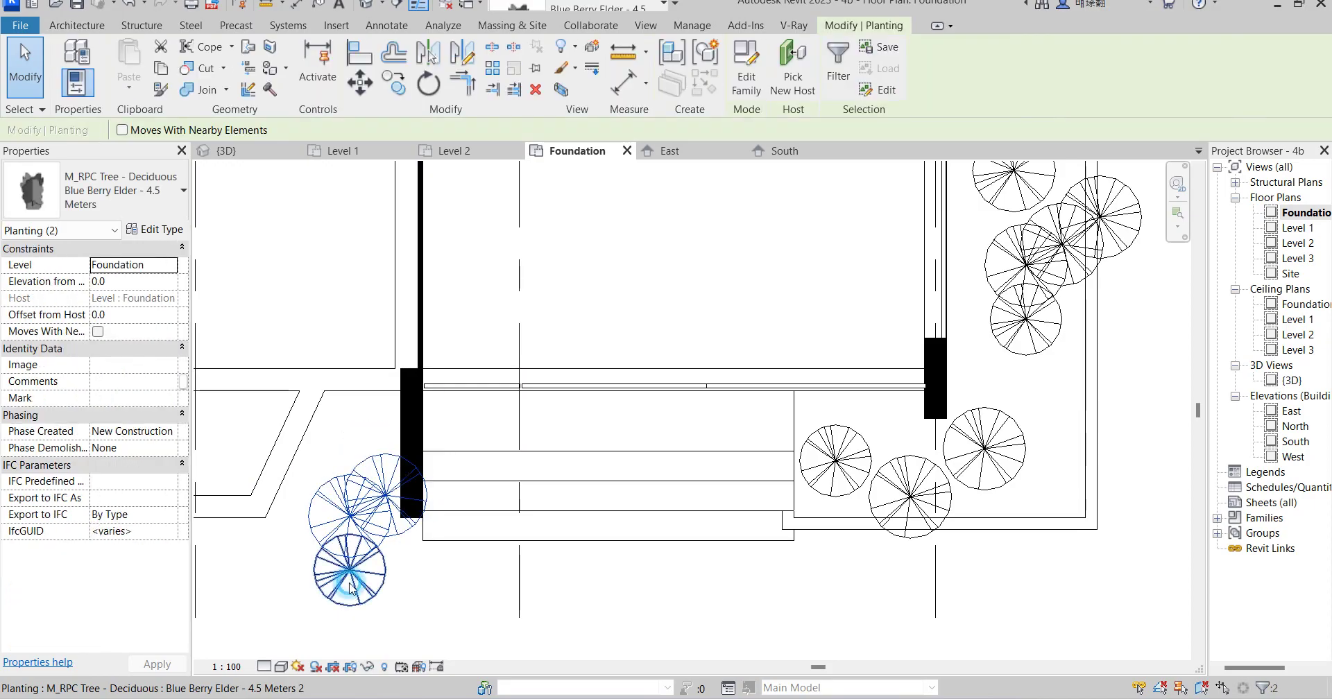
key("Up")
key("Up")
key("Up")
key("Up")
key("Up")
key("Up")
key("Up")
key("Up")
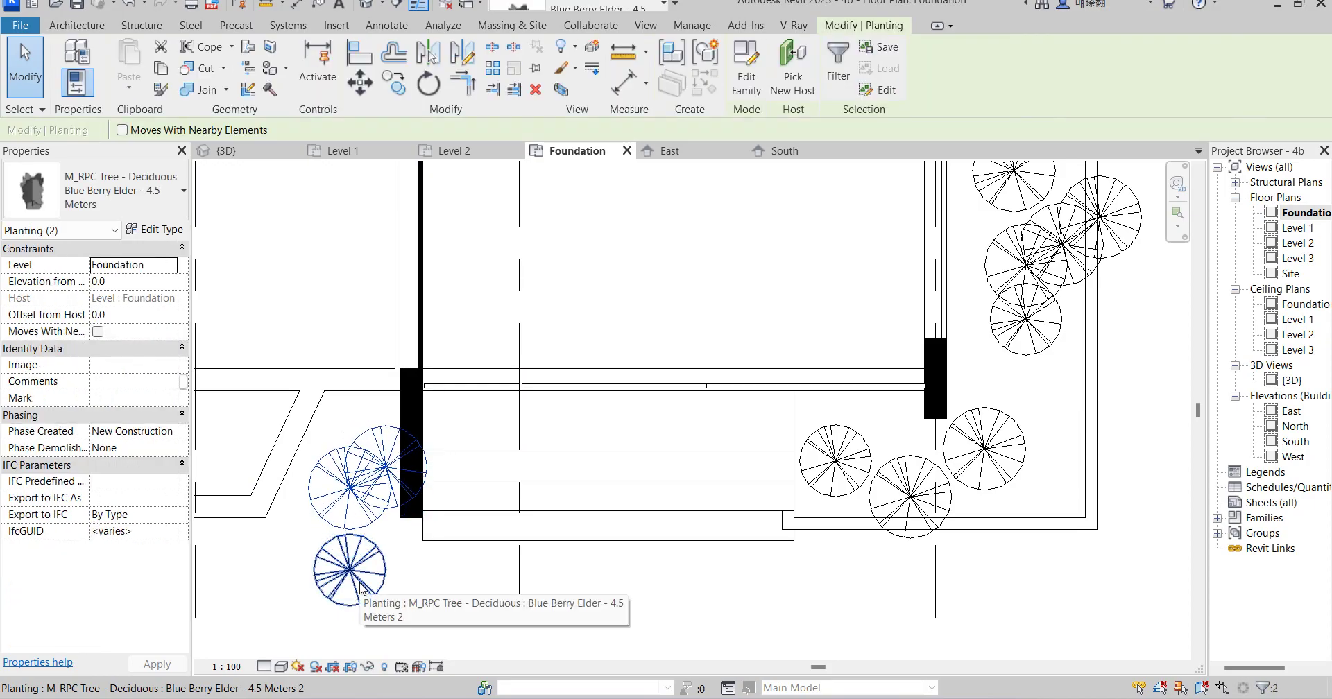
key("Left")
key("Left")
key("Left")
key("Left")
key("Left")
key("Up")
key("Up")
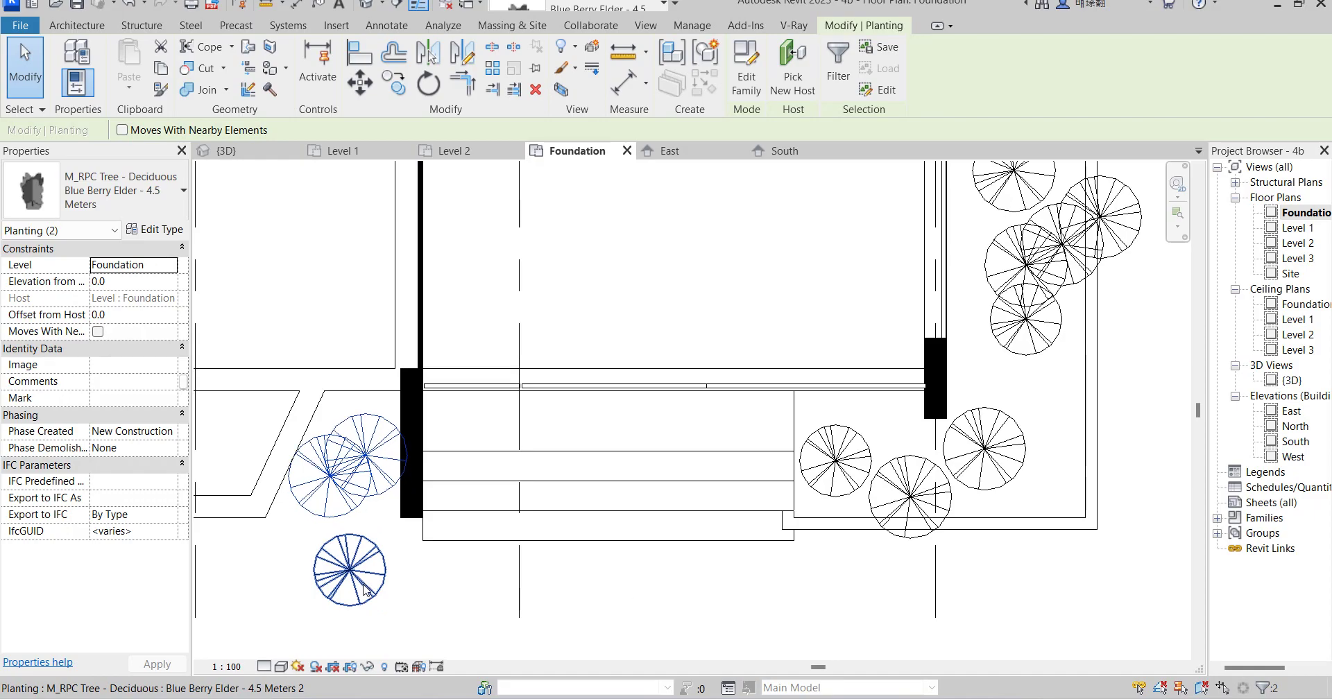
Move the small lower shrub of that cluster up against the other two
left_click(373, 606)
left_click_drag(373, 605, 378, 569)
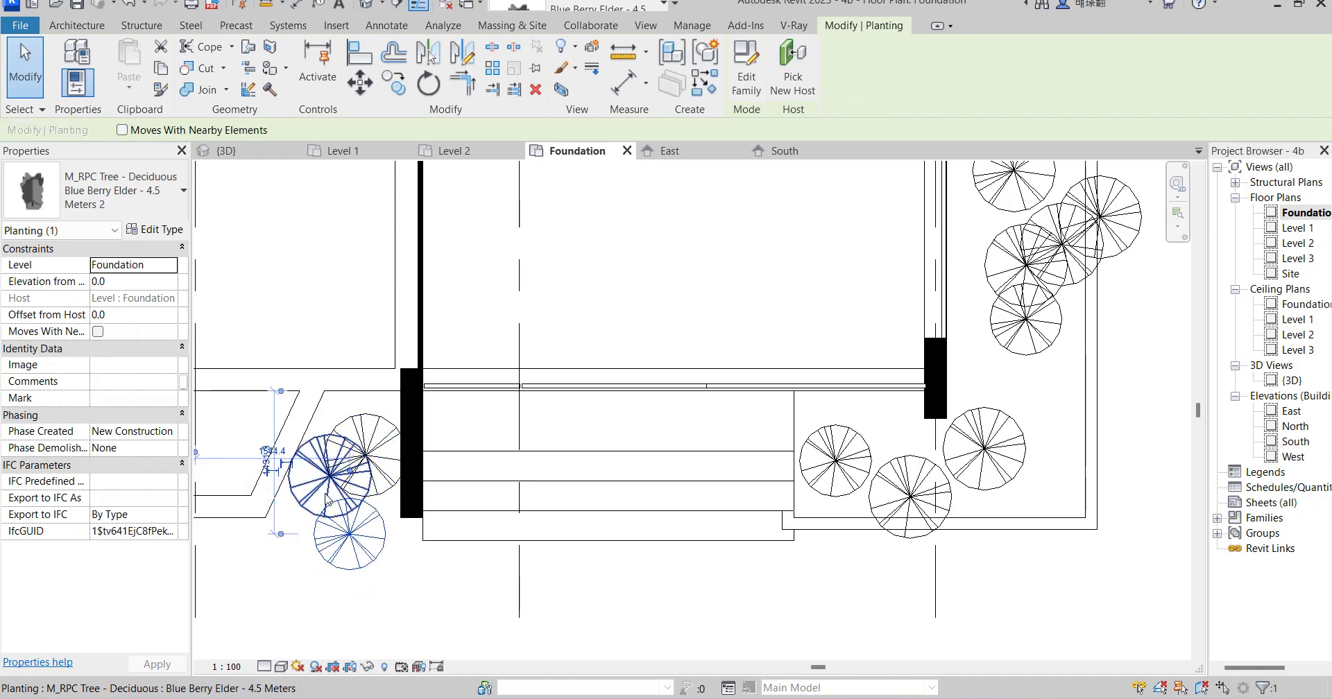
left_click(489, 612)
Duplicate the type of the middle shrubs in the clusters on both sides of the bay window as Blue Berry Elder - 4.5 Meters 4
scroll(373, 528, "down", 3)
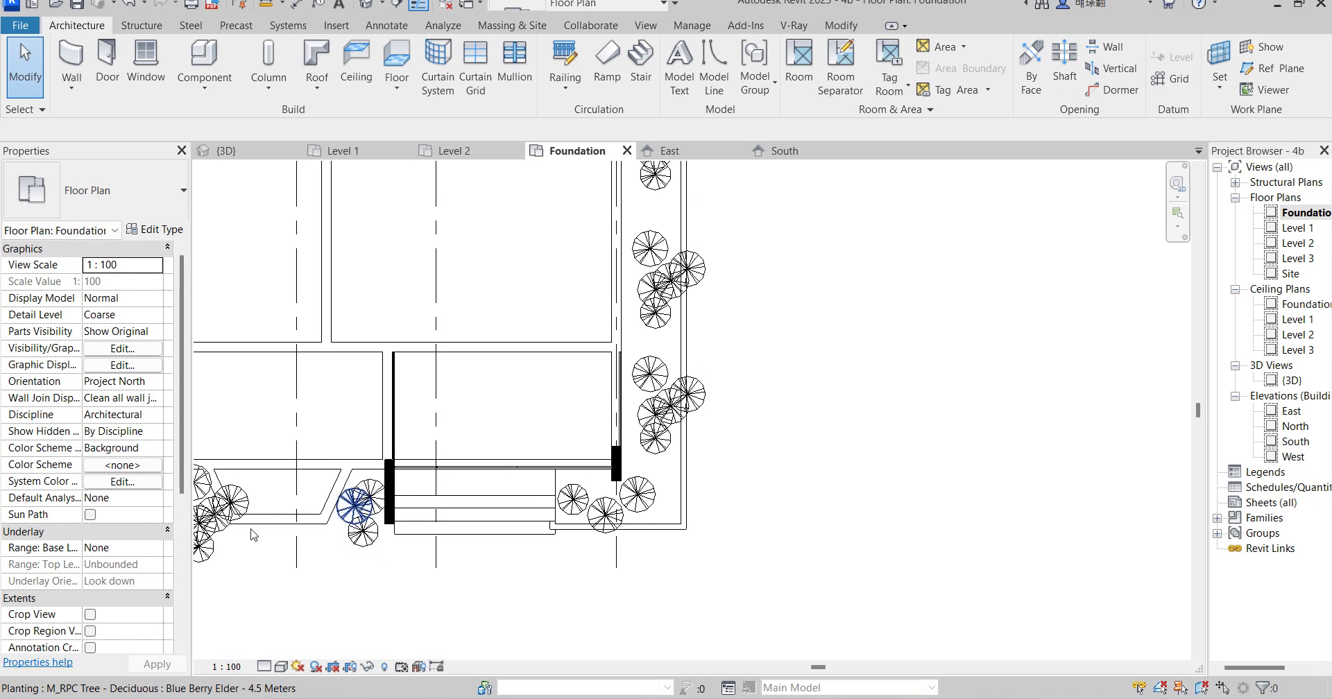
left_click(354, 510)
scroll(355, 514, "down", 2)
scroll(350, 507, "up", 6)
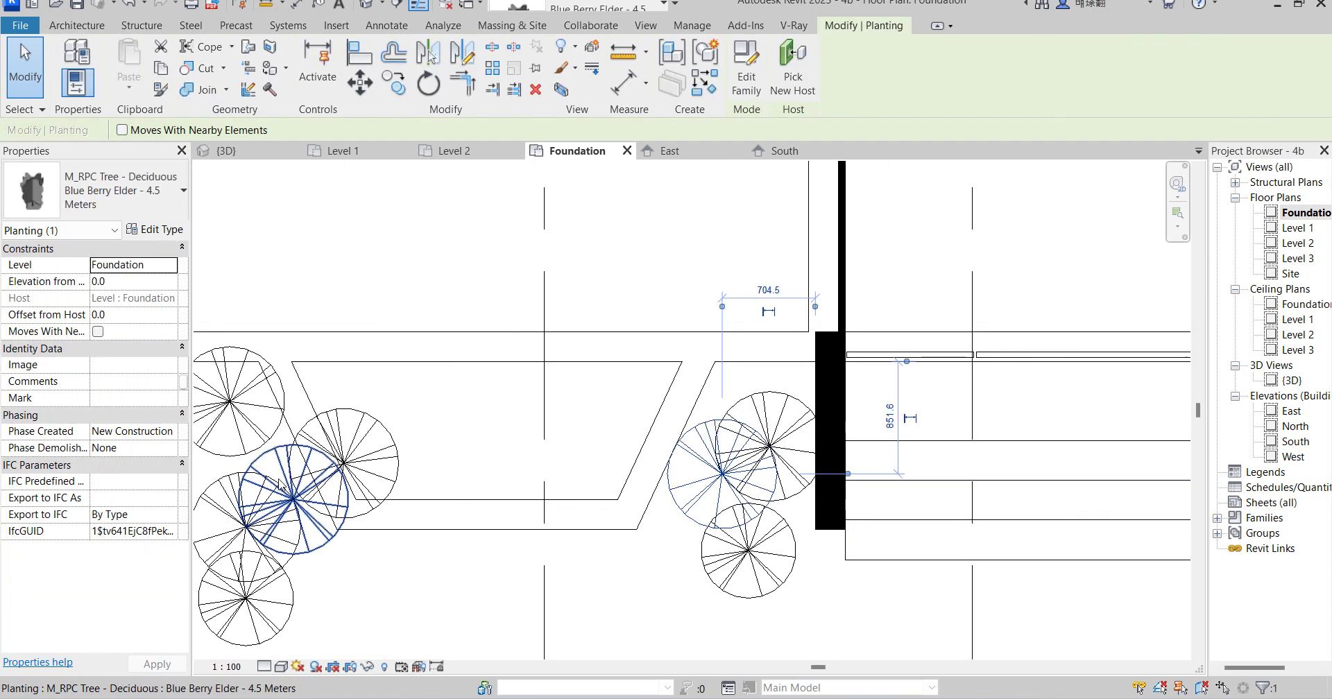
left_click(281, 484, "ctrl")
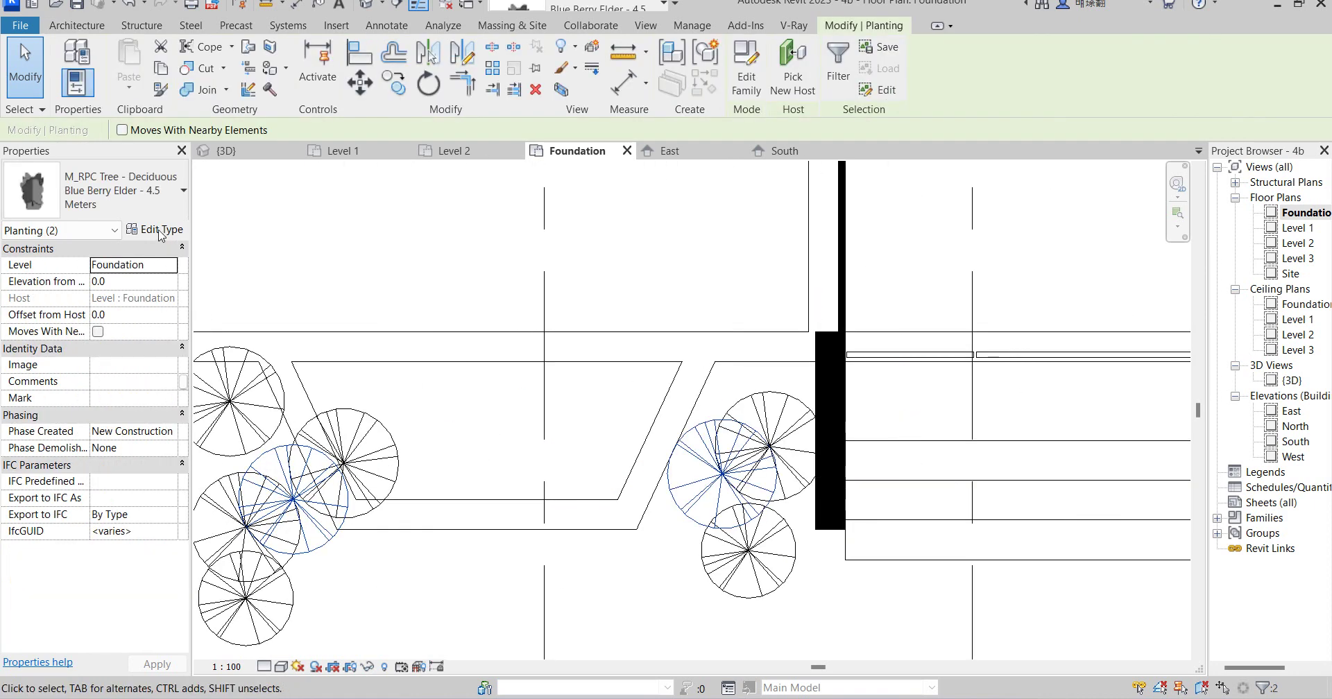
left_click(158, 229)
left_click(970, 154)
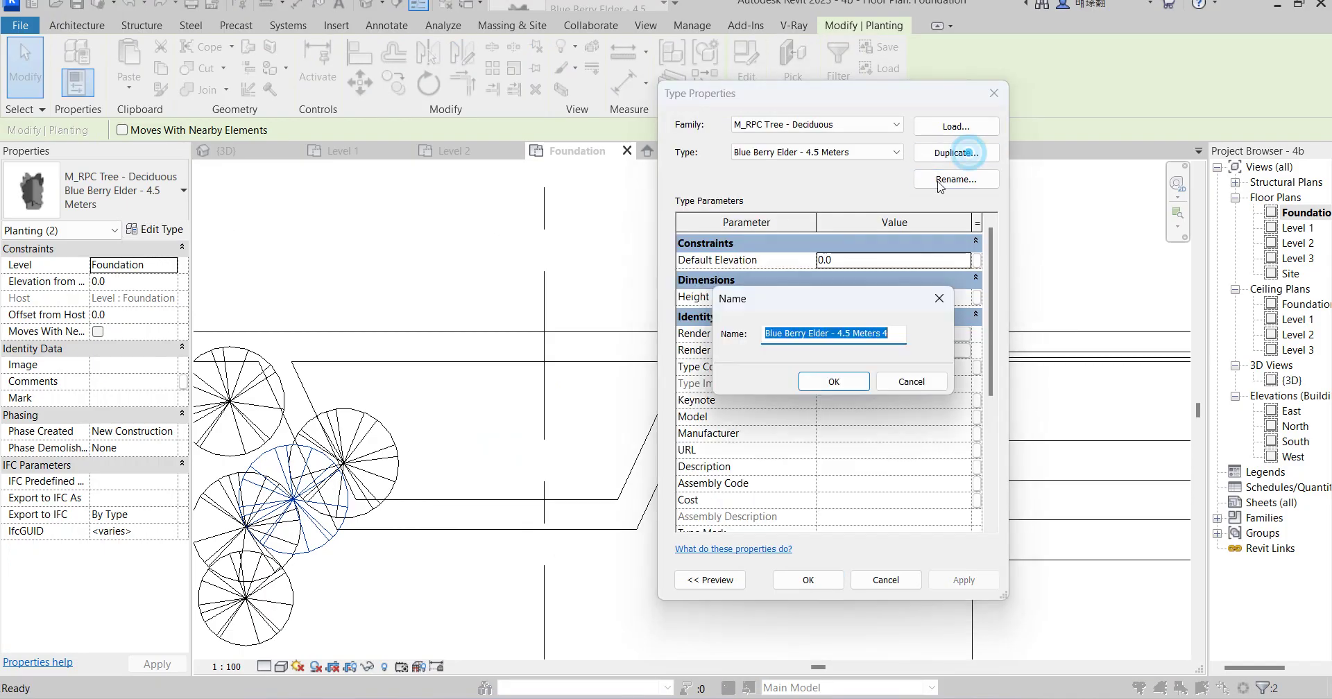
left_click(834, 383)
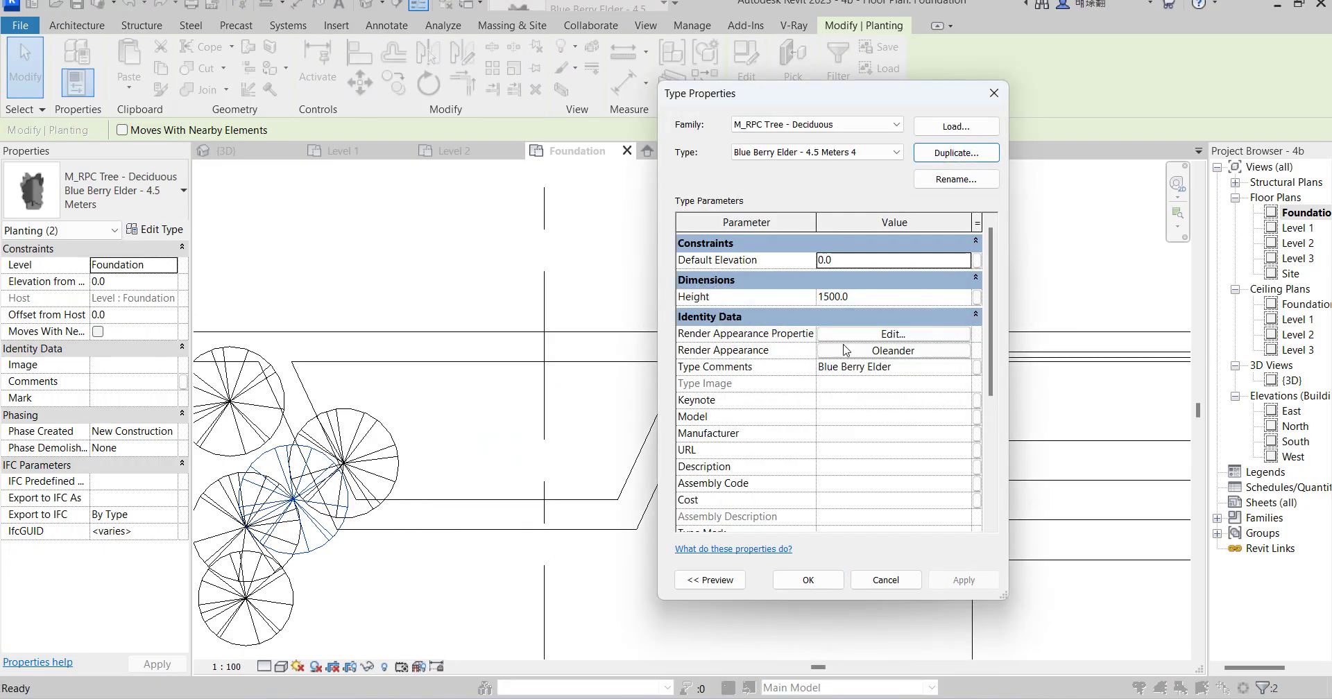
Set the new planting type's render appearance to Windmill Palm from the Trees [Tropical] class
left_click(893, 352)
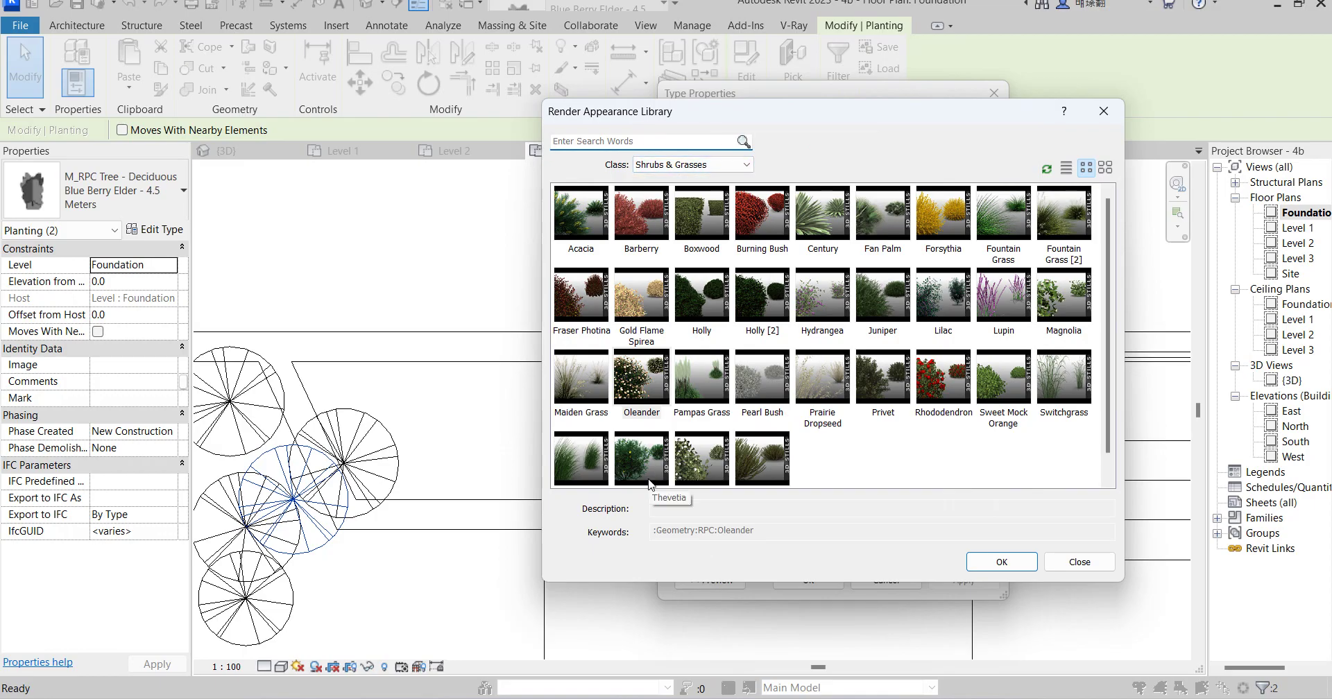
left_click(741, 169)
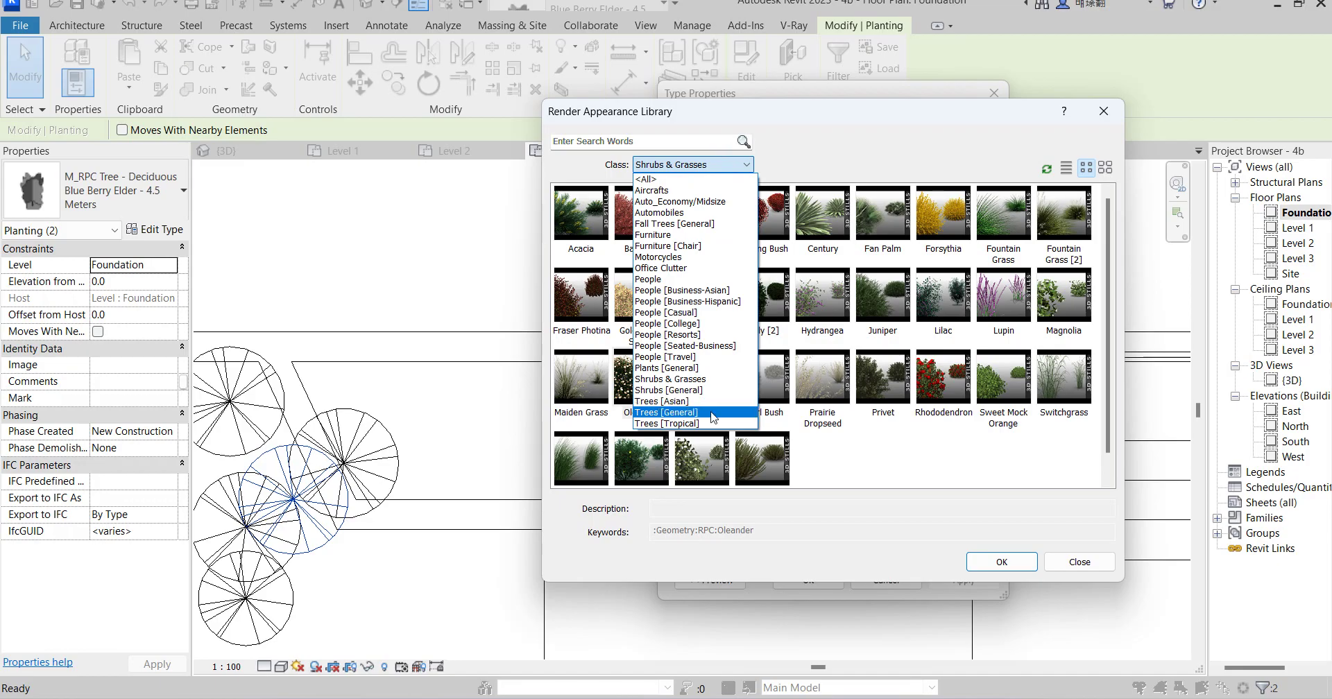
left_click(707, 424)
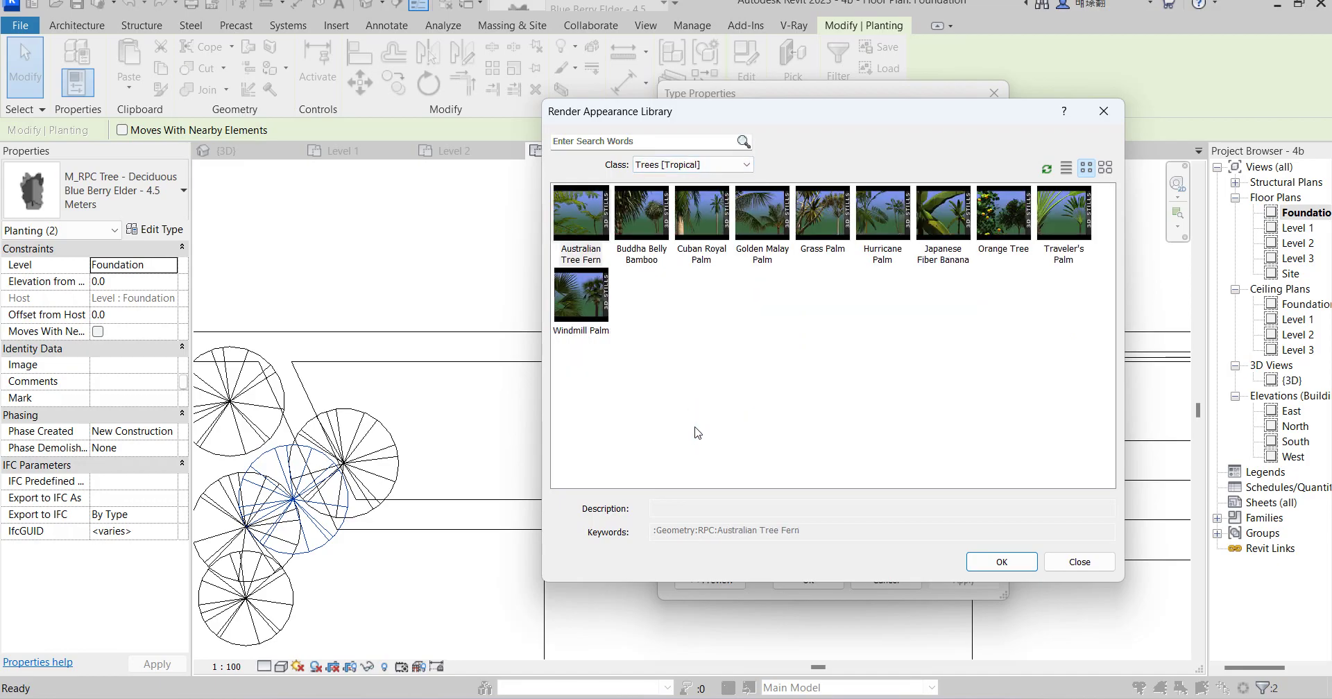
left_click(585, 308)
left_click(1001, 563)
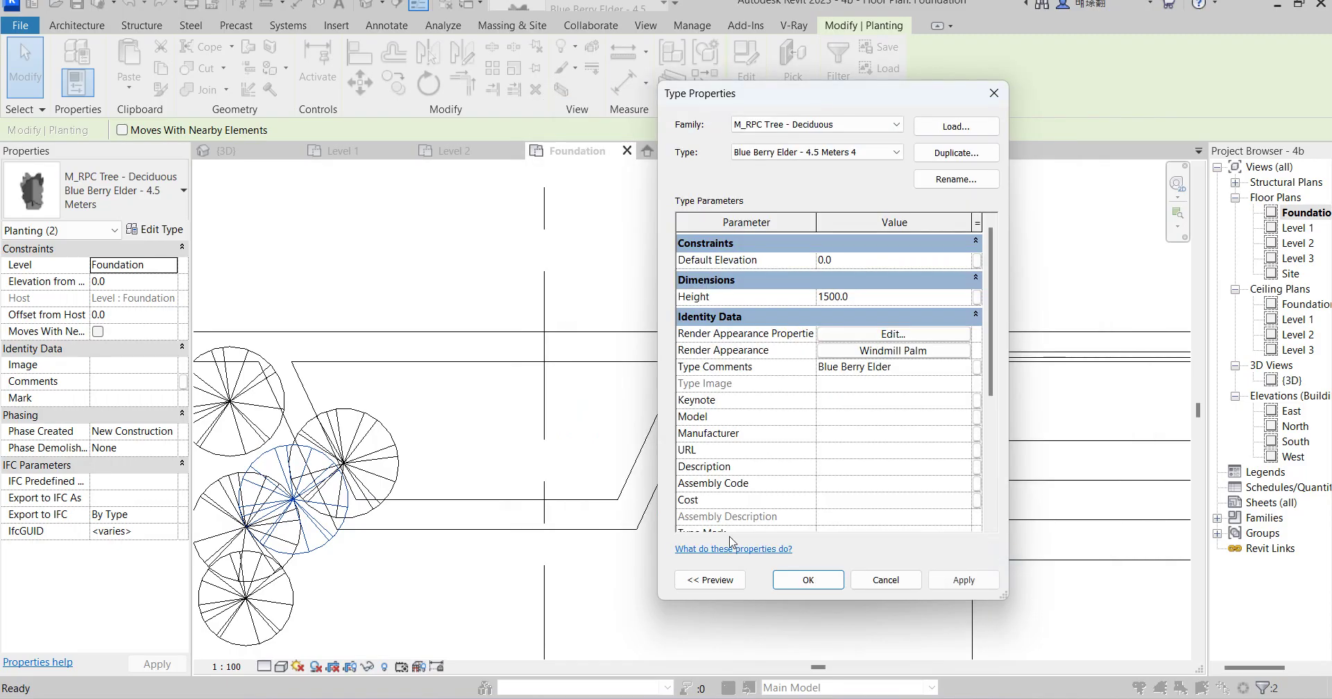
left_click(831, 588)
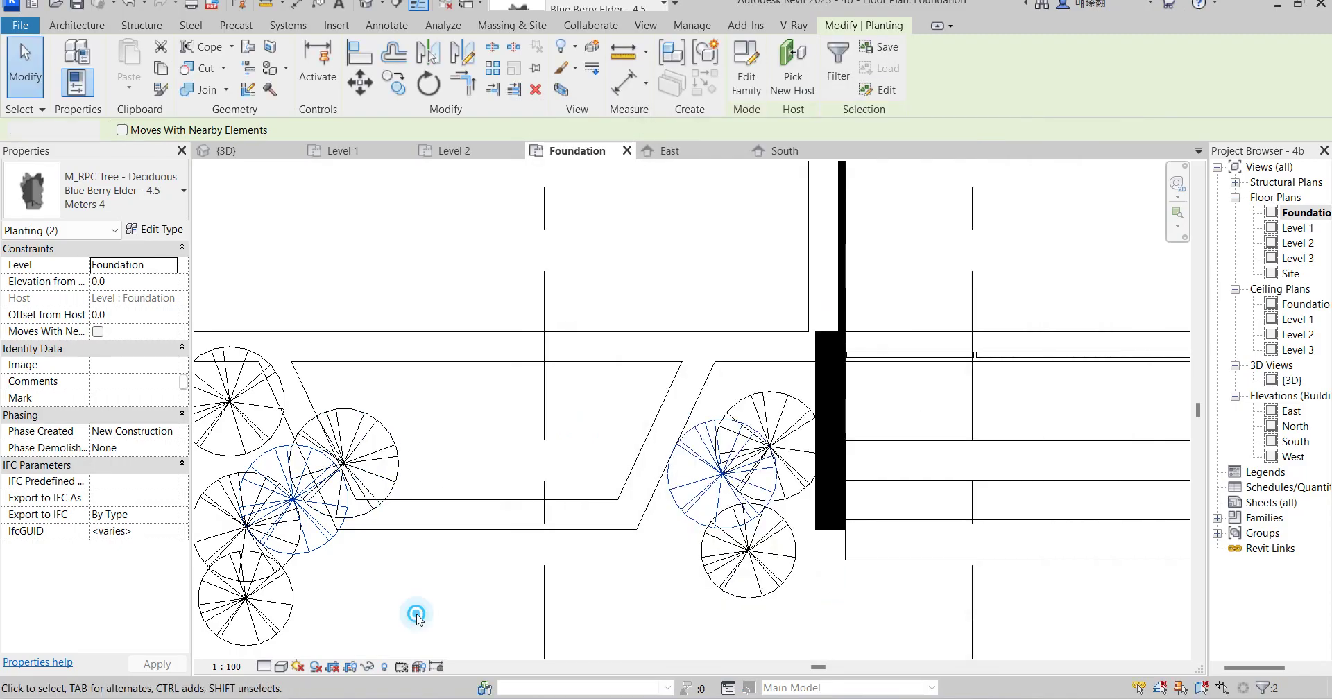
Delete the windmill palm from the middle of the shrub cluster left of the bay window
left_click(419, 618)
left_click(329, 548)
key("Delete")
scroll(329, 555, "down", 2)
left_click(304, 558)
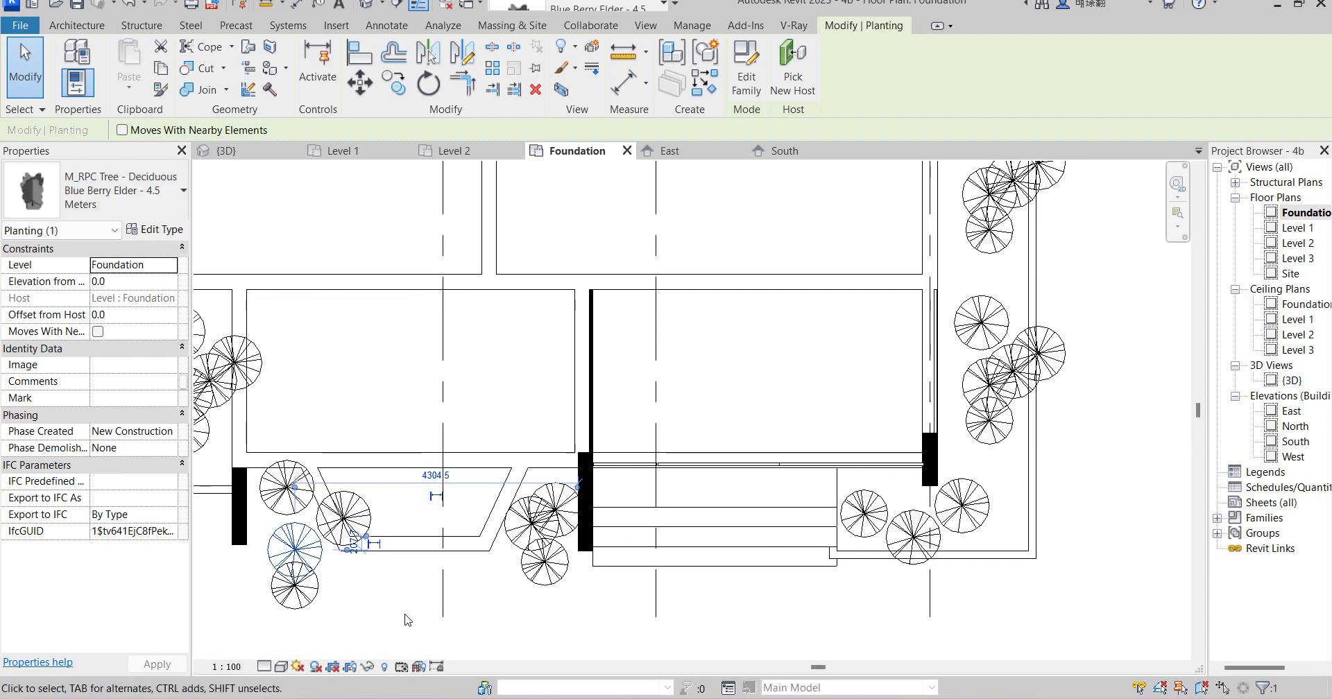
In the South elevation, increase the type height of the windmill palm in the cluster beside the entrance steps
double_click(1295, 442)
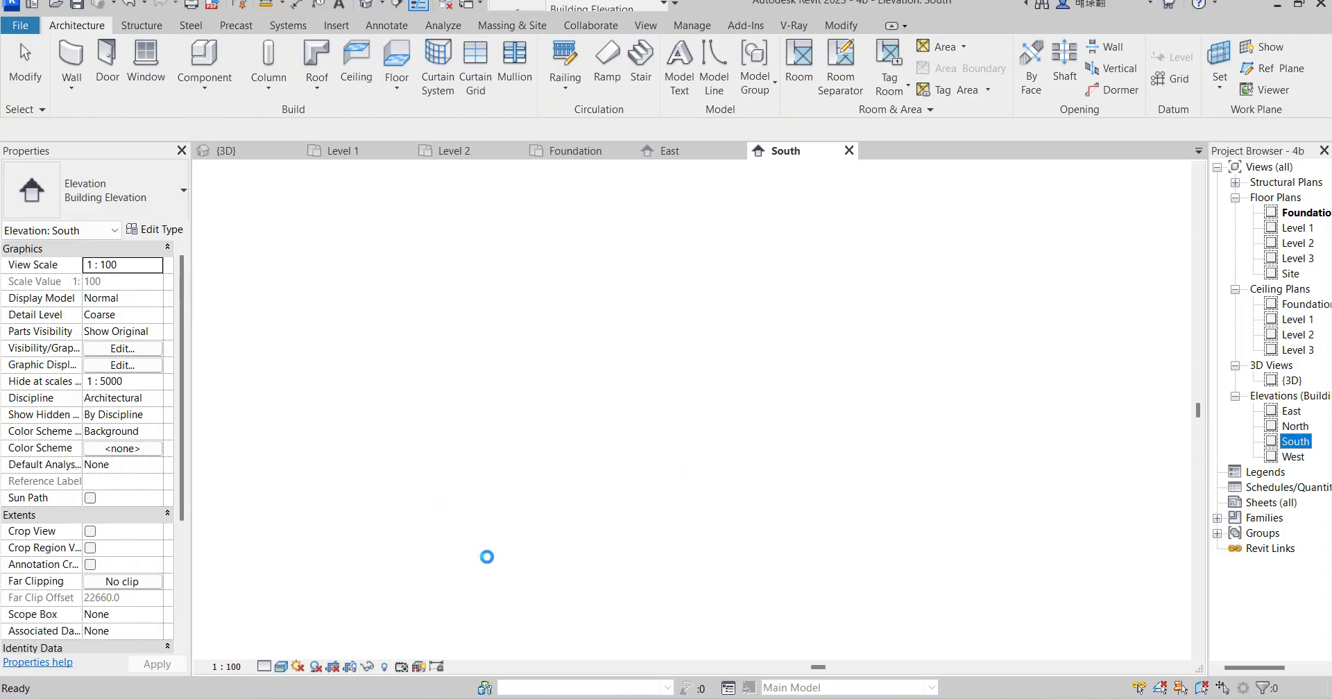
scroll(861, 409, "down", 5)
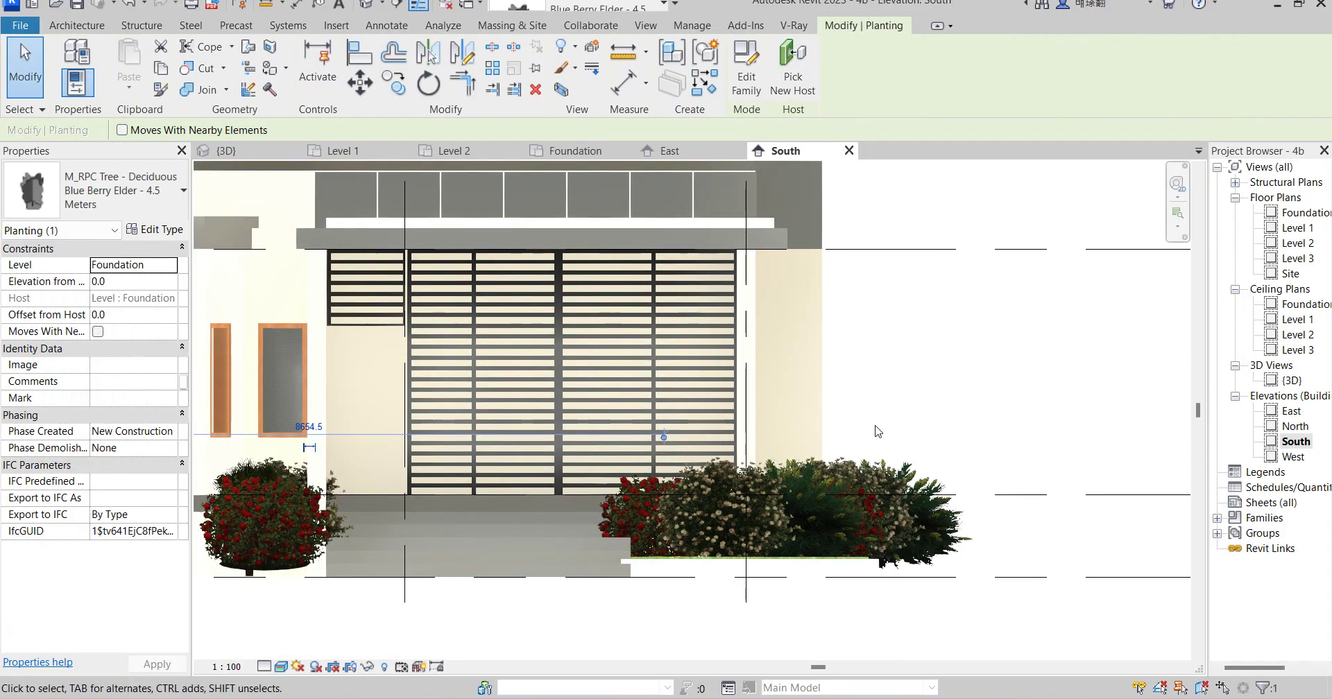
scroll(670, 565, "up", 2)
left_click(666, 559)
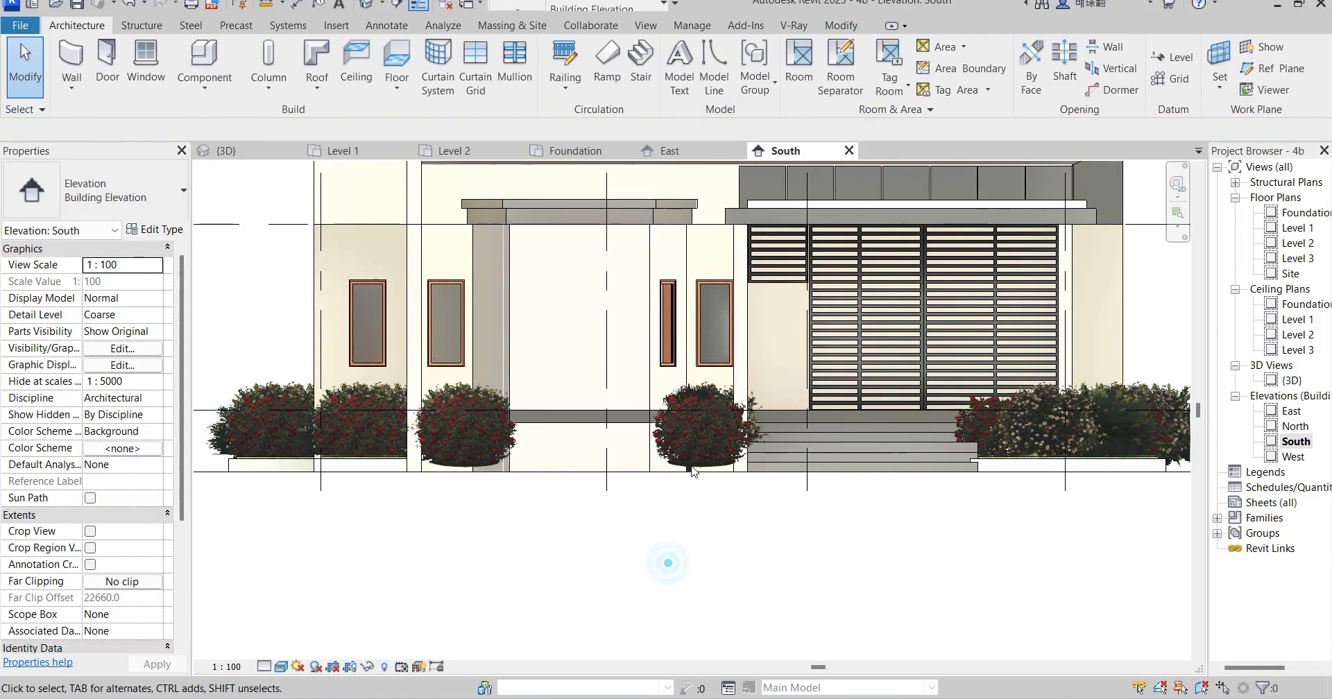
scroll(667, 548, "up", 5)
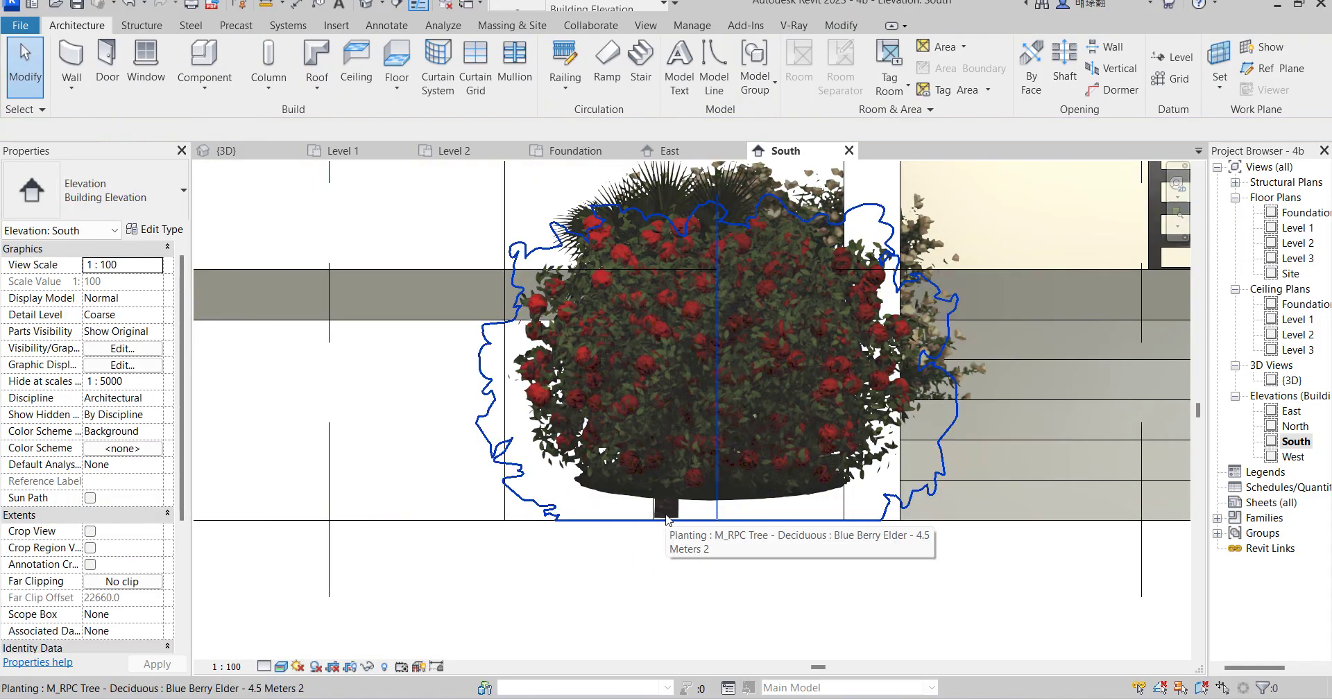
left_click(666, 514)
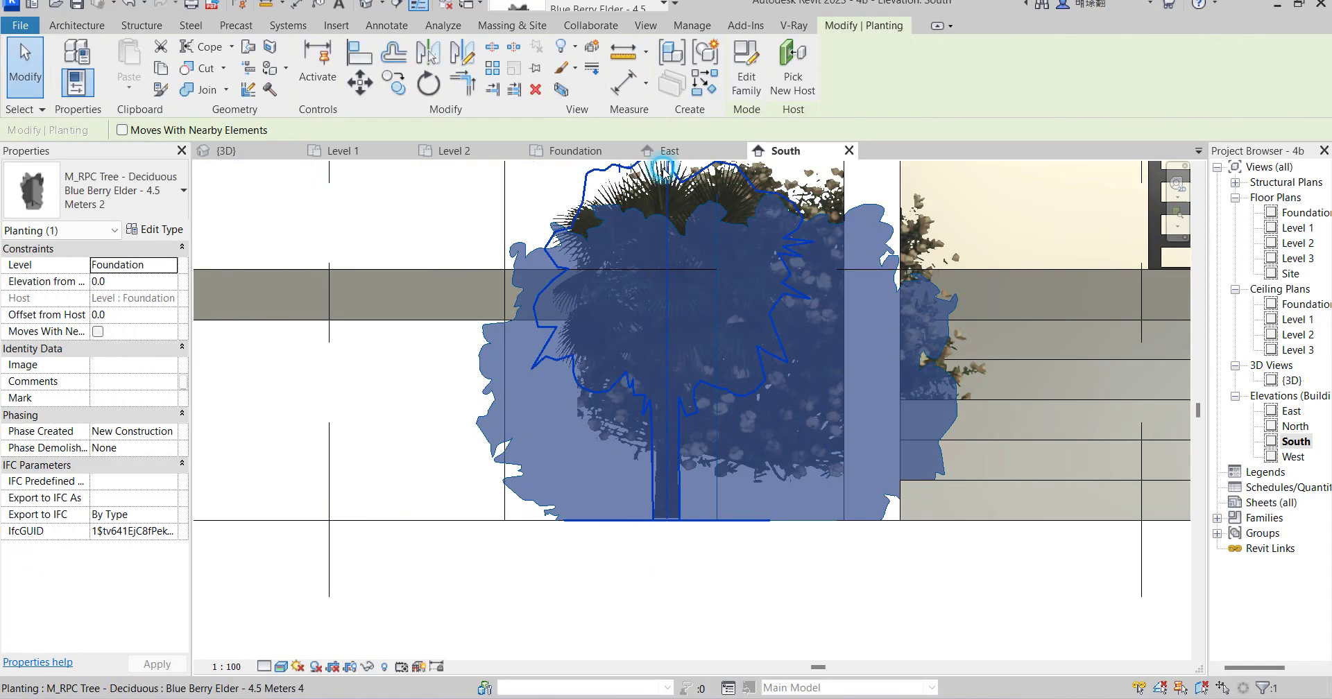
left_click(663, 167)
scroll(676, 486, "down", 5)
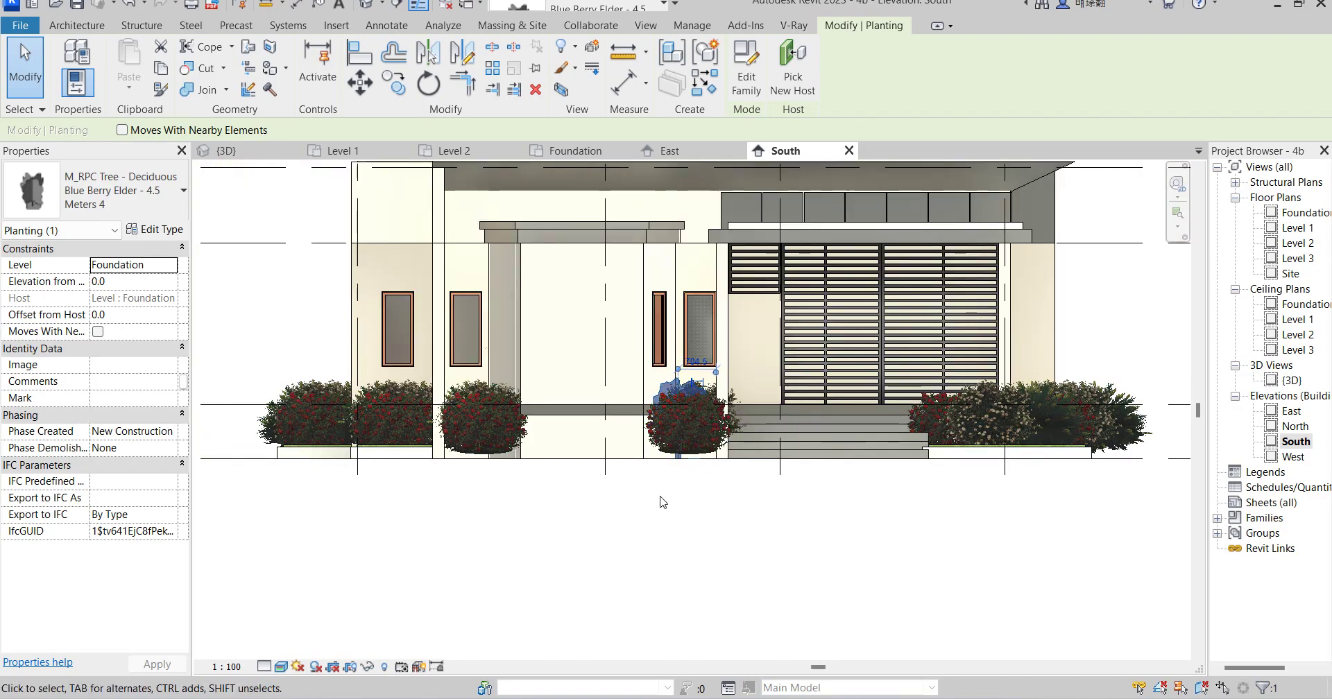
left_click(155, 229)
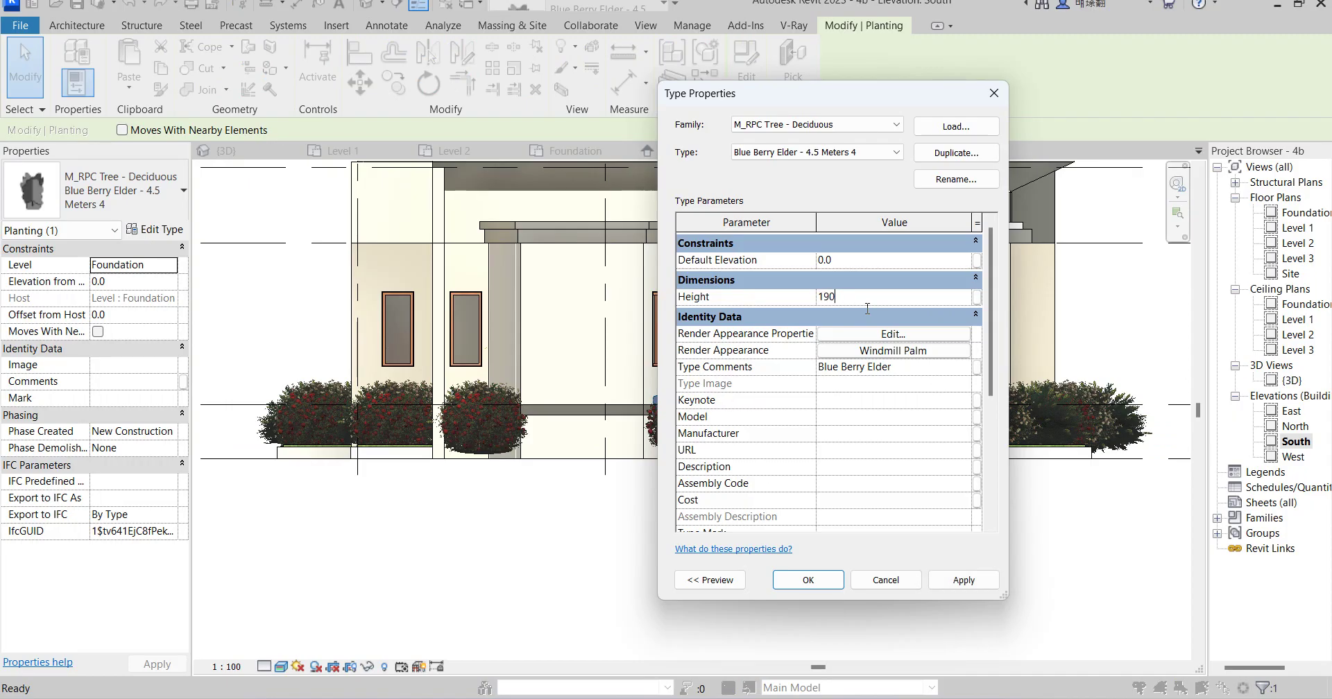
left_click(809, 580)
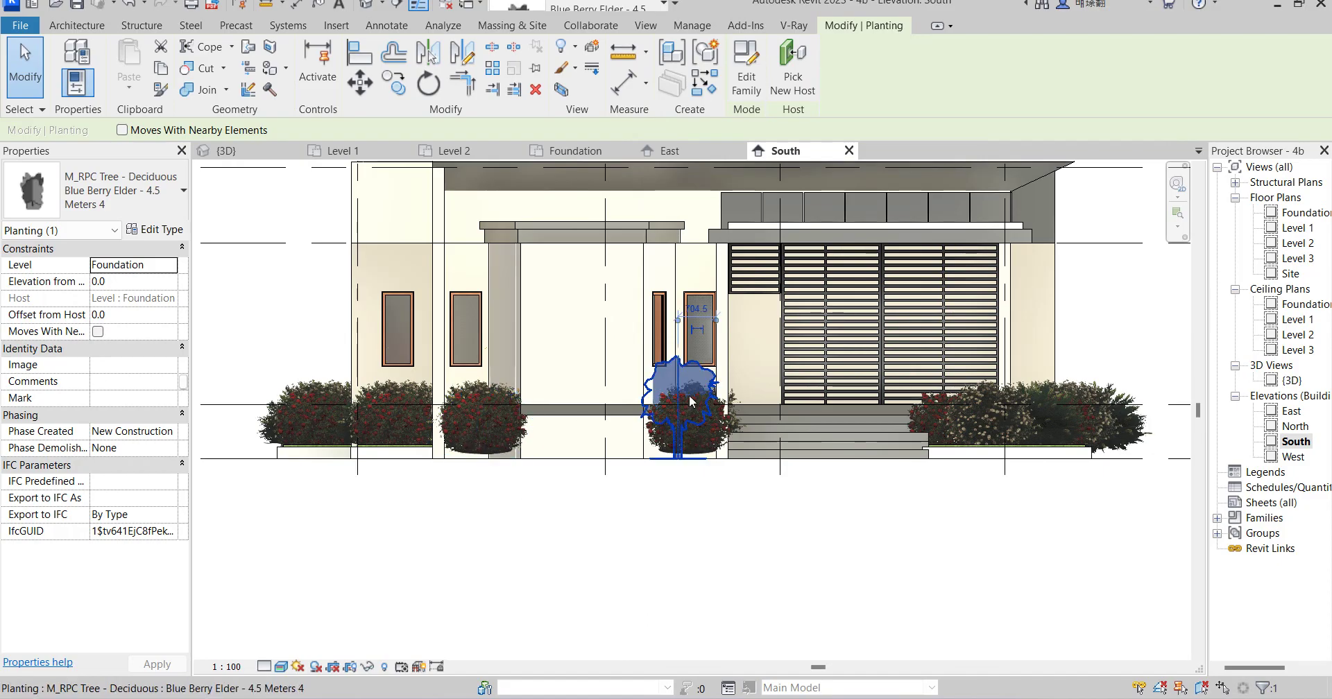
Raise the windmill palm beside the entrance steps to an elevation of 240 mm from the Foundation level
left_click(598, 540)
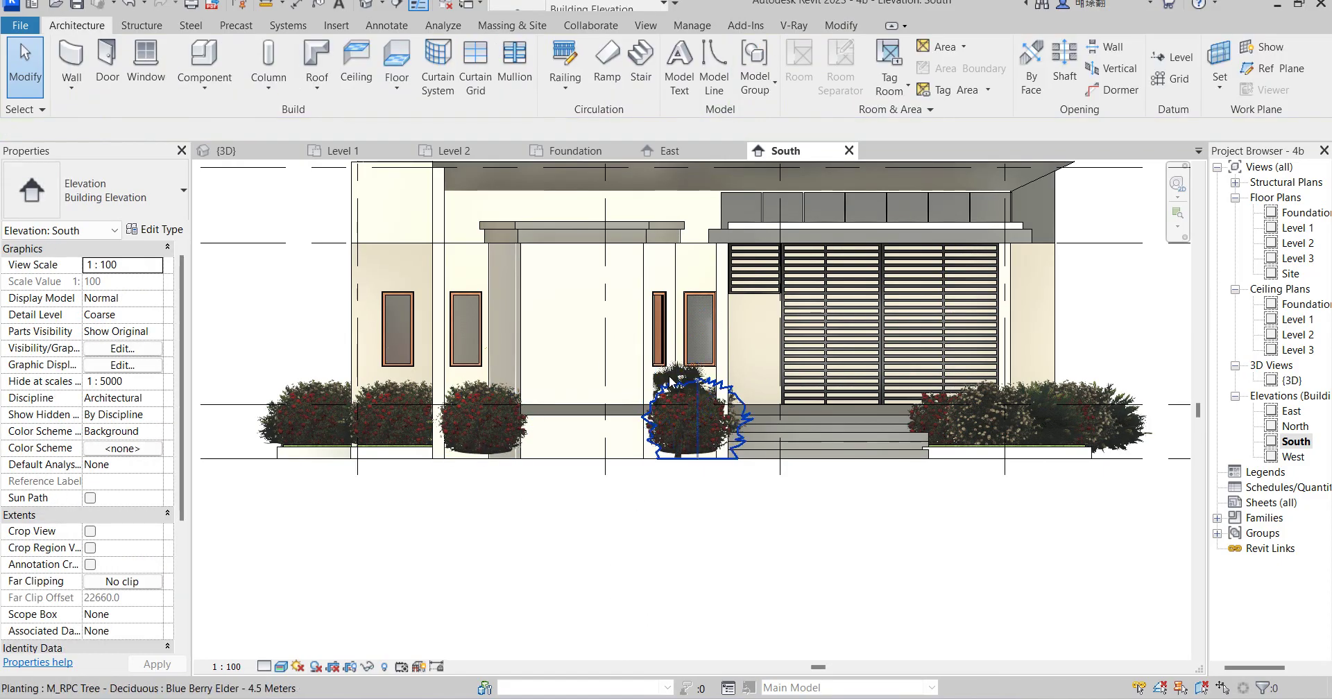
left_click(659, 340)
left_click(634, 639)
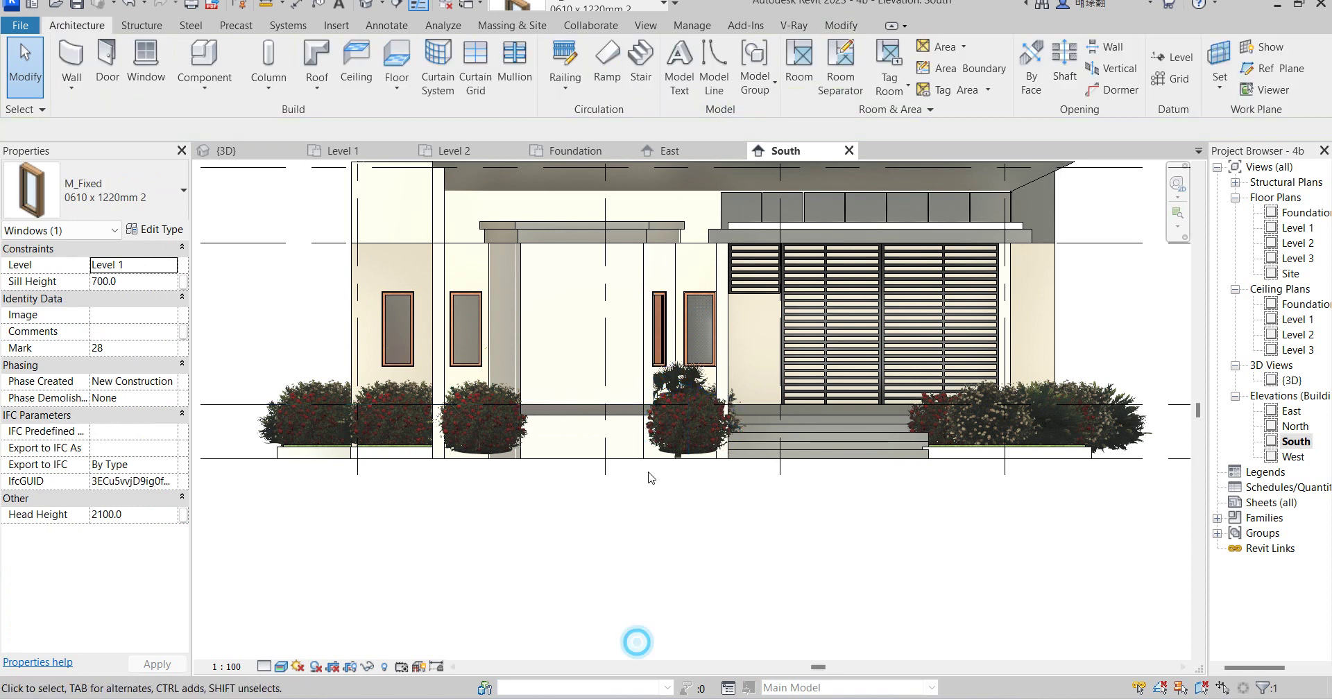
left_click(681, 376)
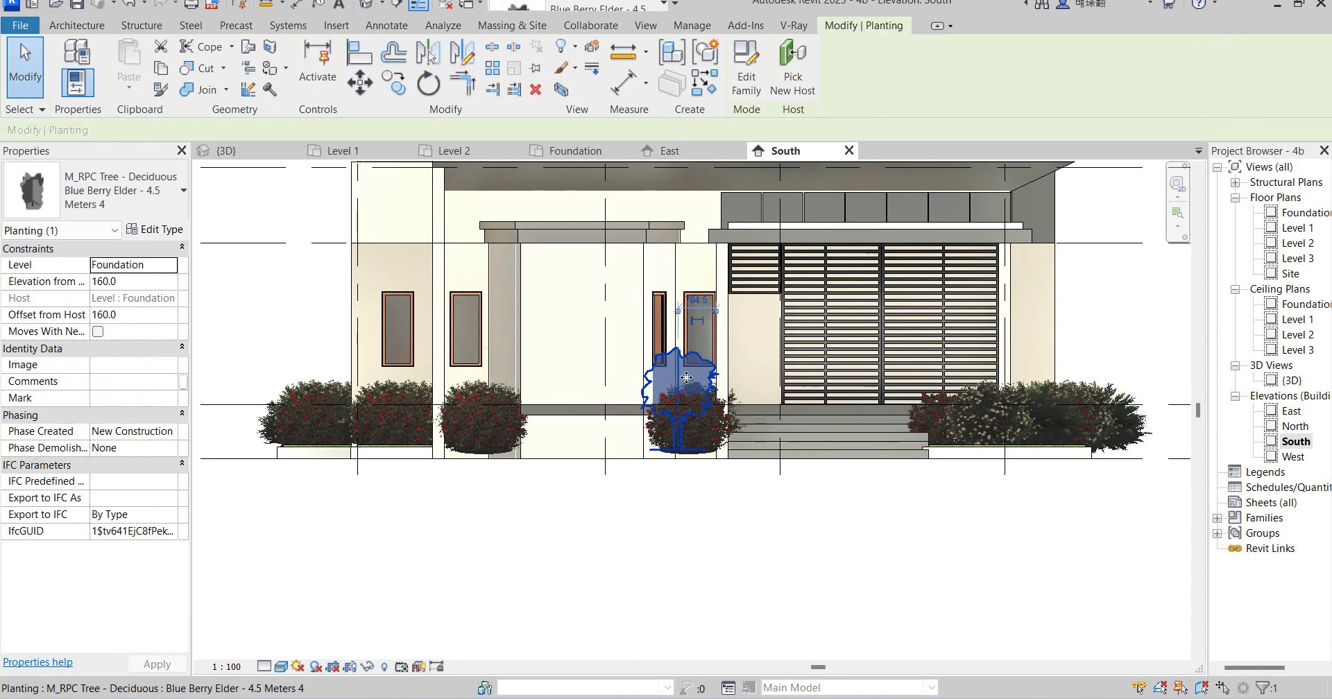
Copy the raised windmill palm to the shrub cluster on the left side of the bay window
key("c")
key("o")
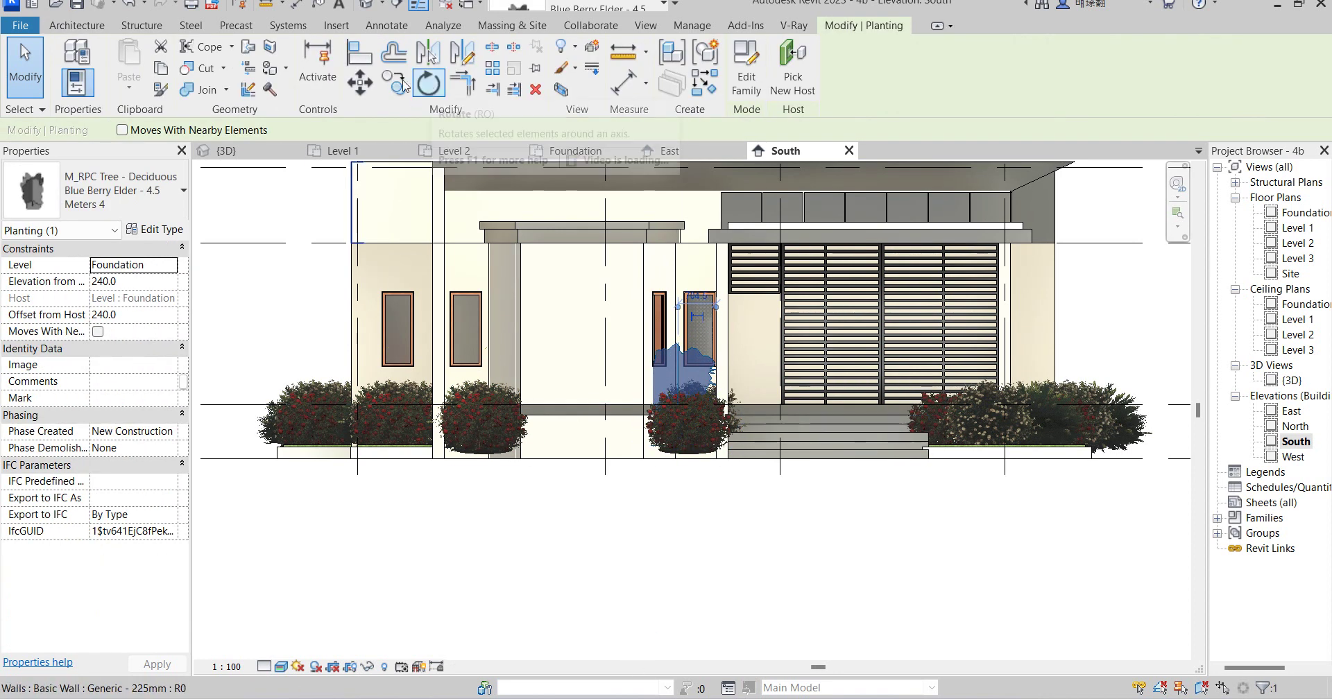
left_click(687, 462)
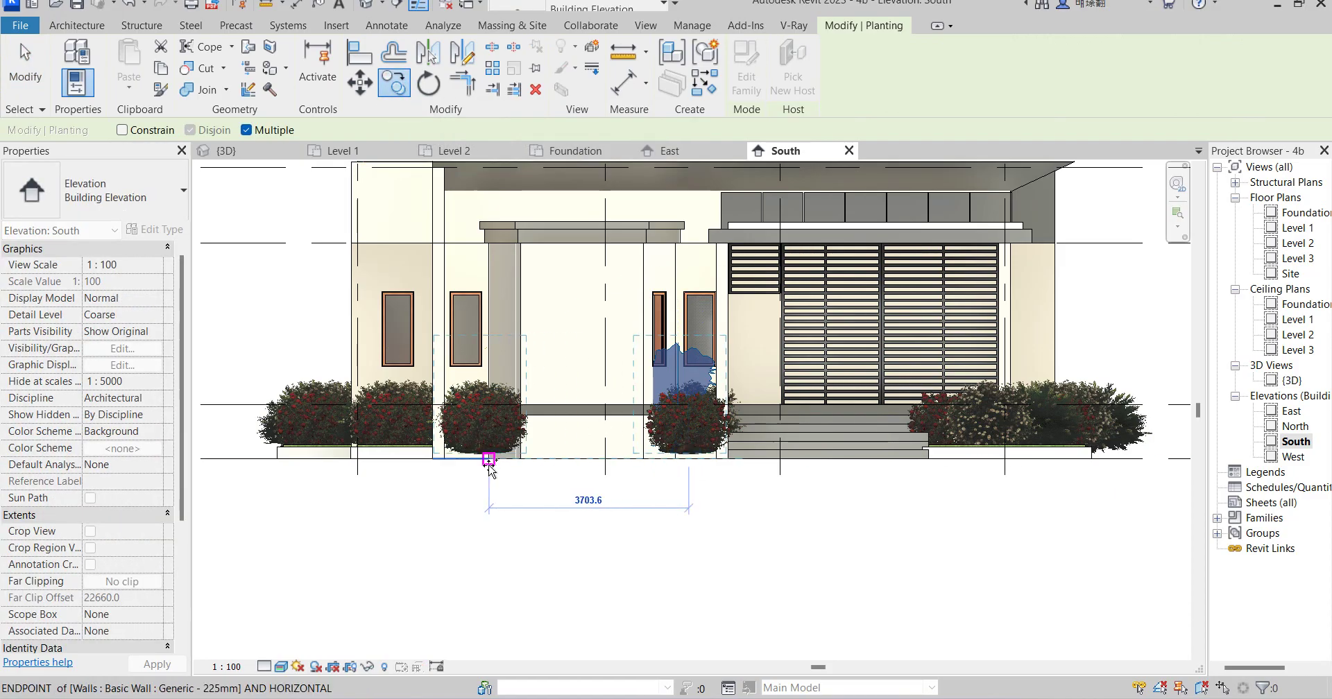
left_click(484, 507)
right_click(477, 507)
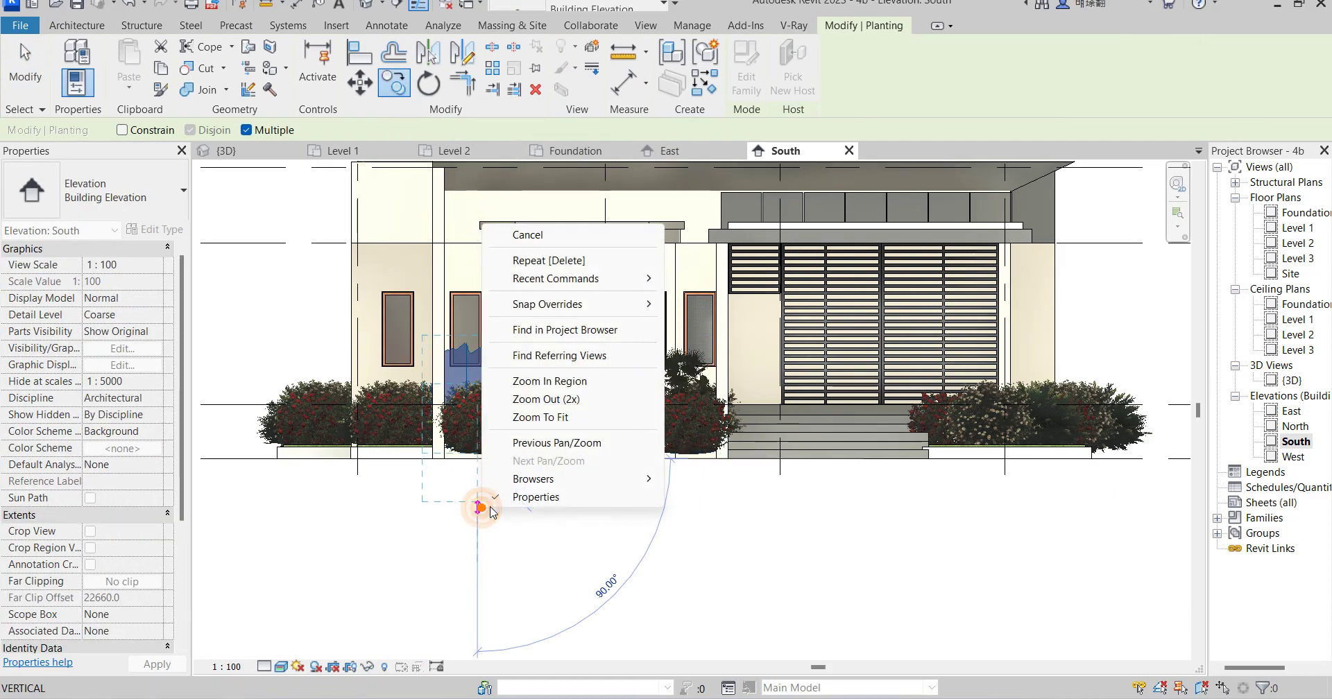
left_click(531, 235)
left_click(660, 503)
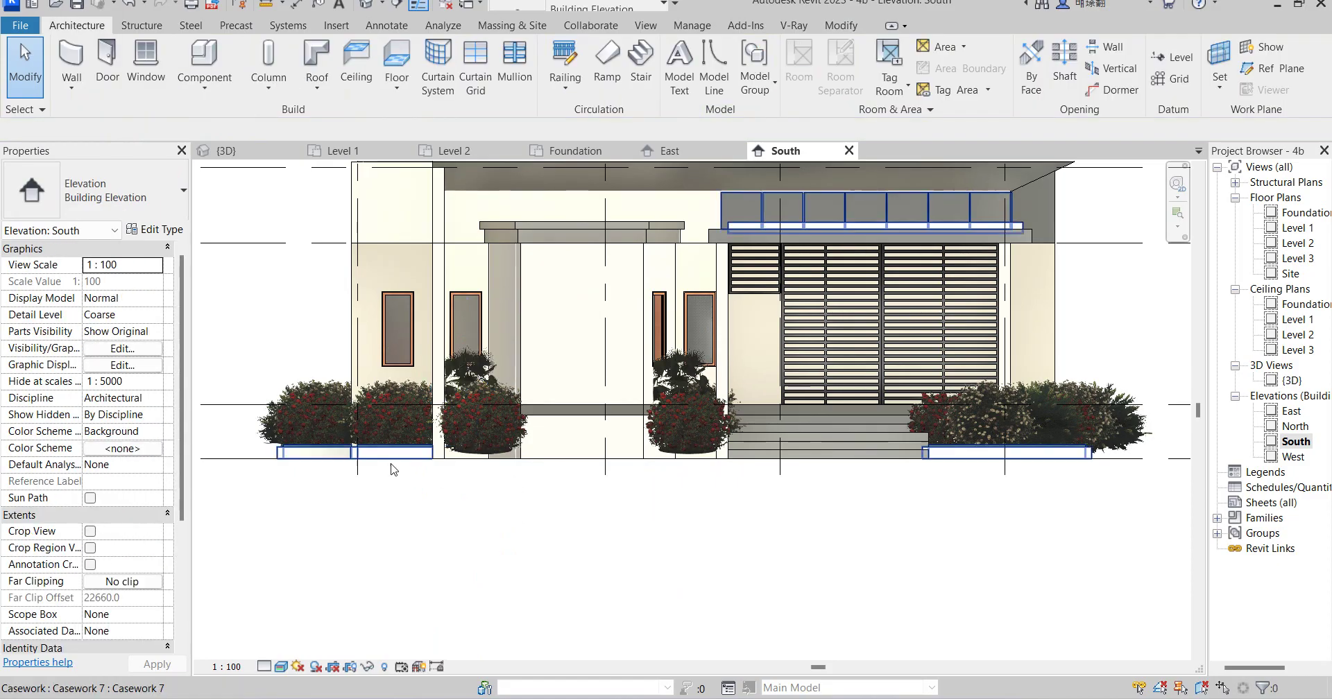
Edit the planter casework in place and open the sketch of its 250 mm flower vase extrusion in the Foundation plan
left_click(406, 458)
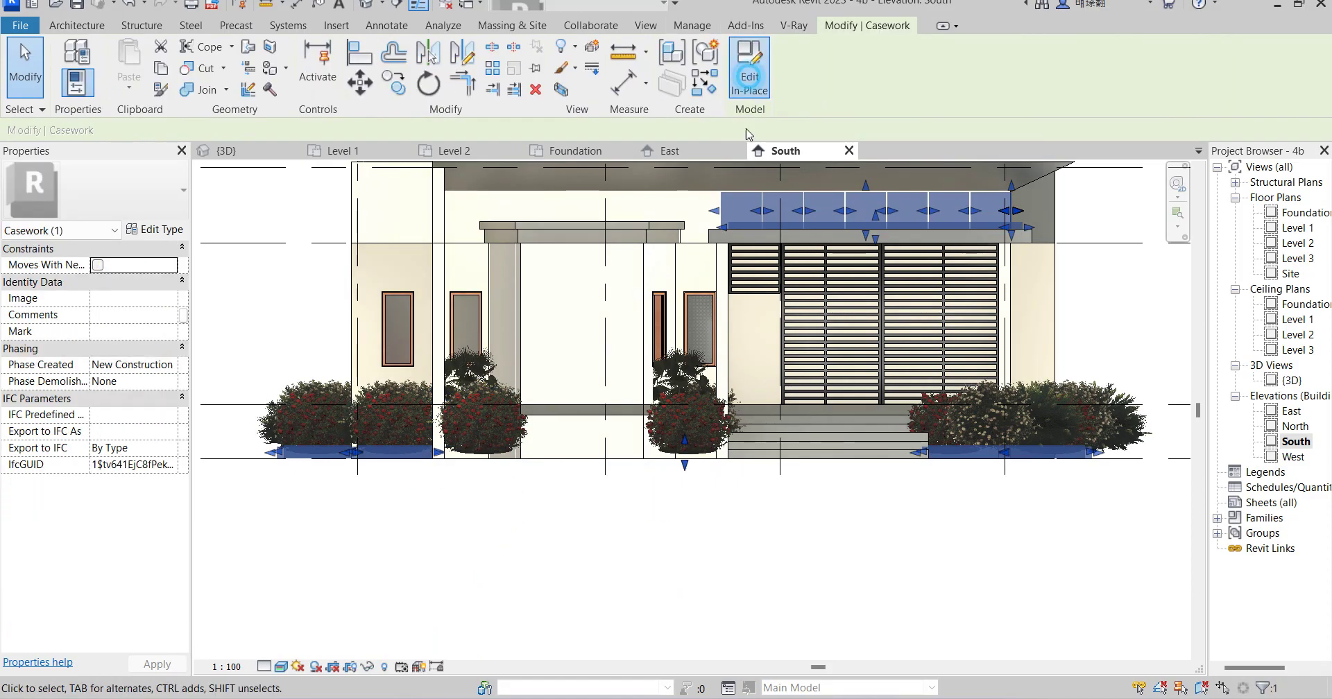
double_click(428, 469)
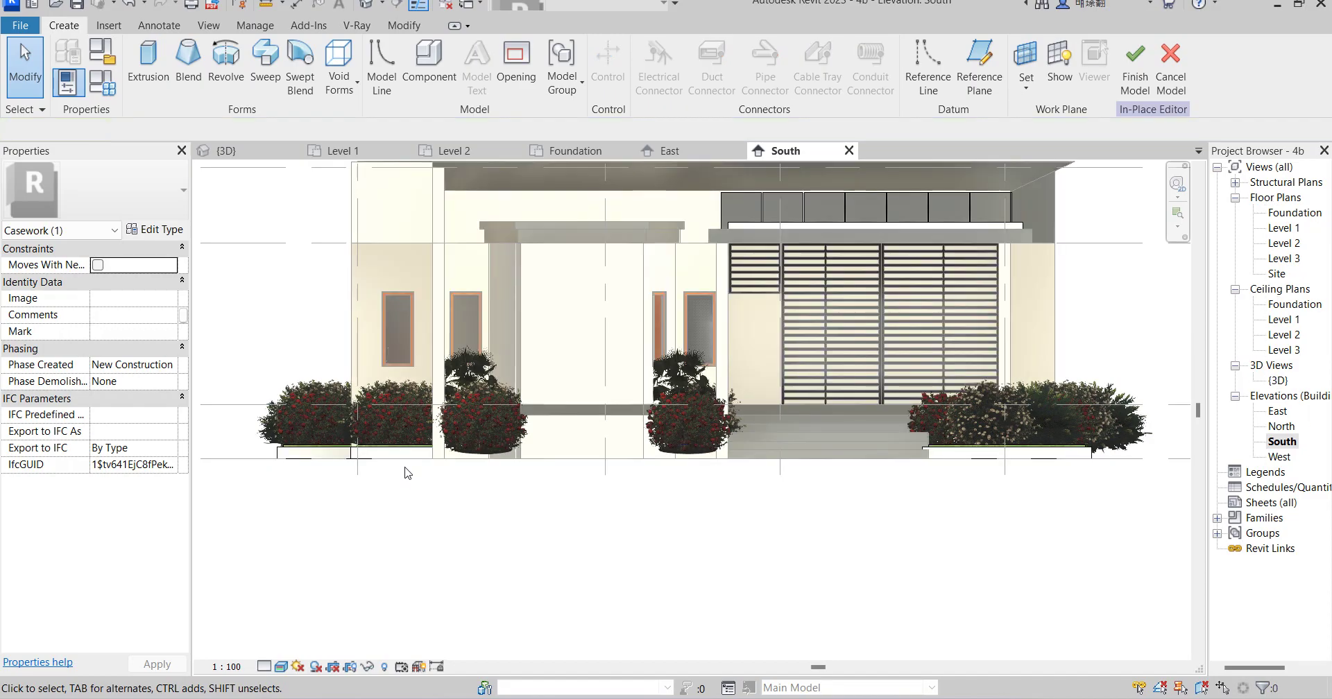
double_click(1295, 212)
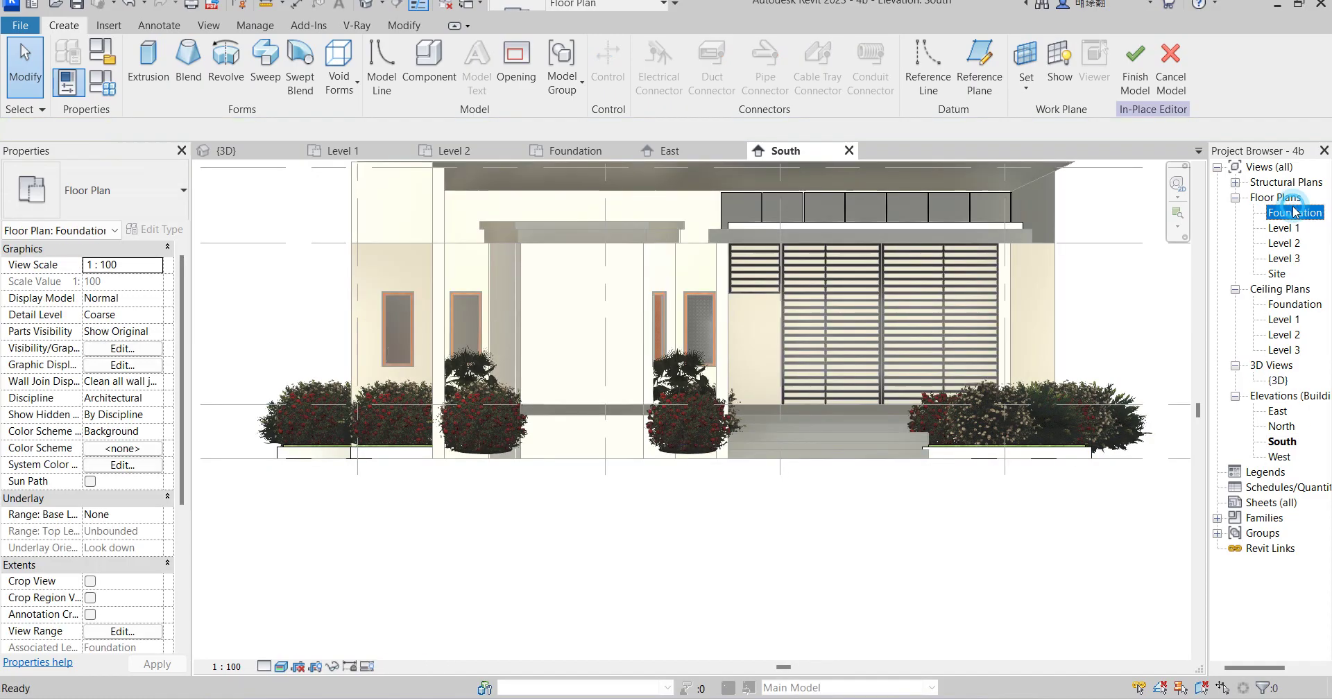
scroll(431, 434, "down", 3)
scroll(360, 458, "up", 3)
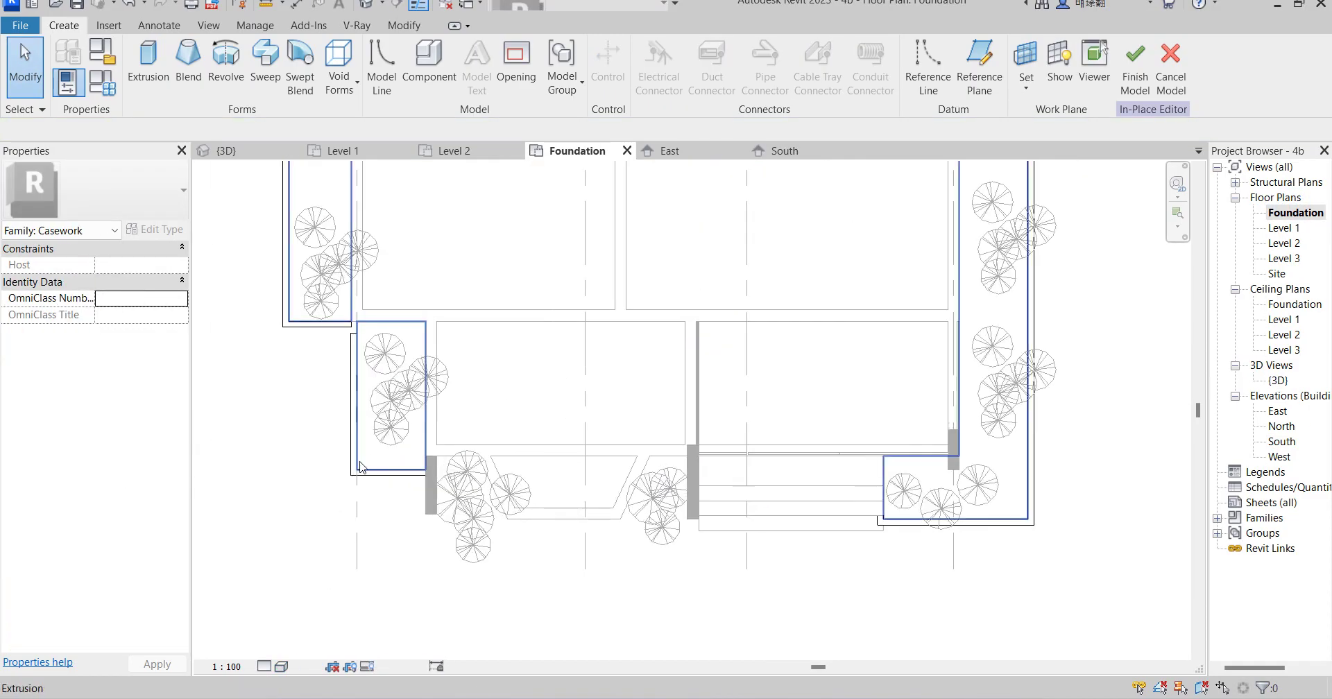
left_click(360, 463)
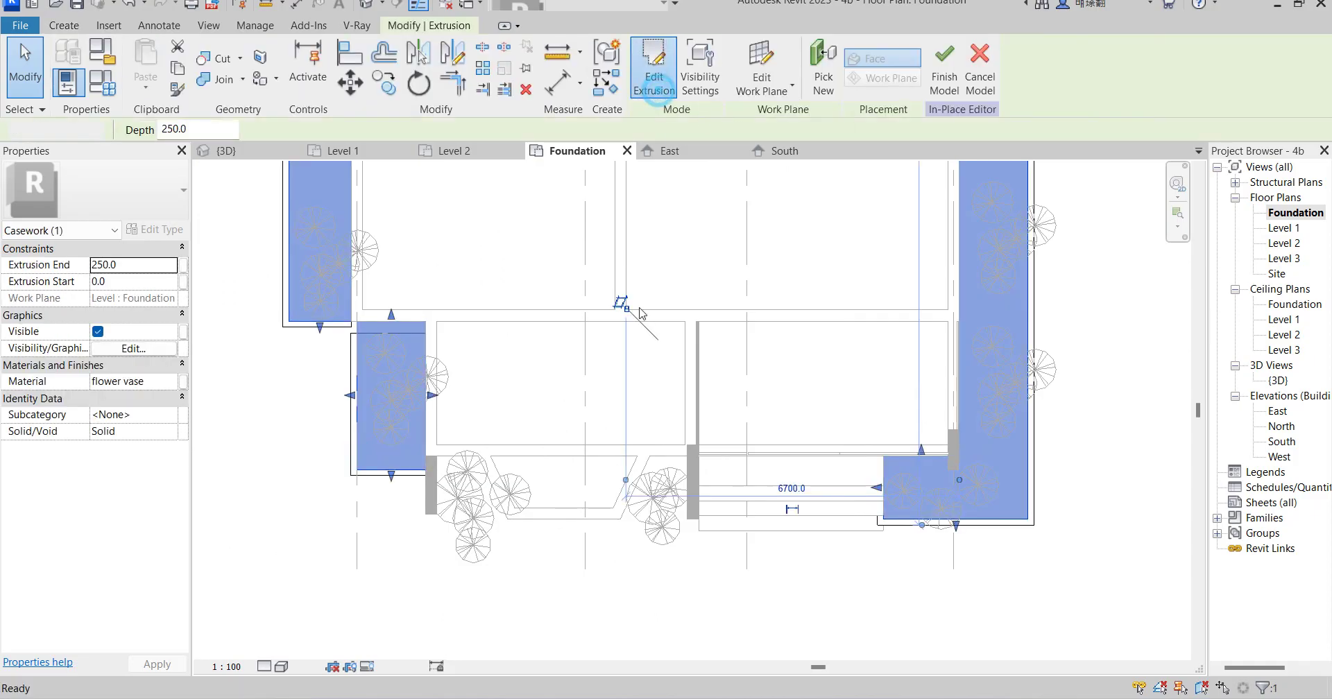
left_click(650, 69)
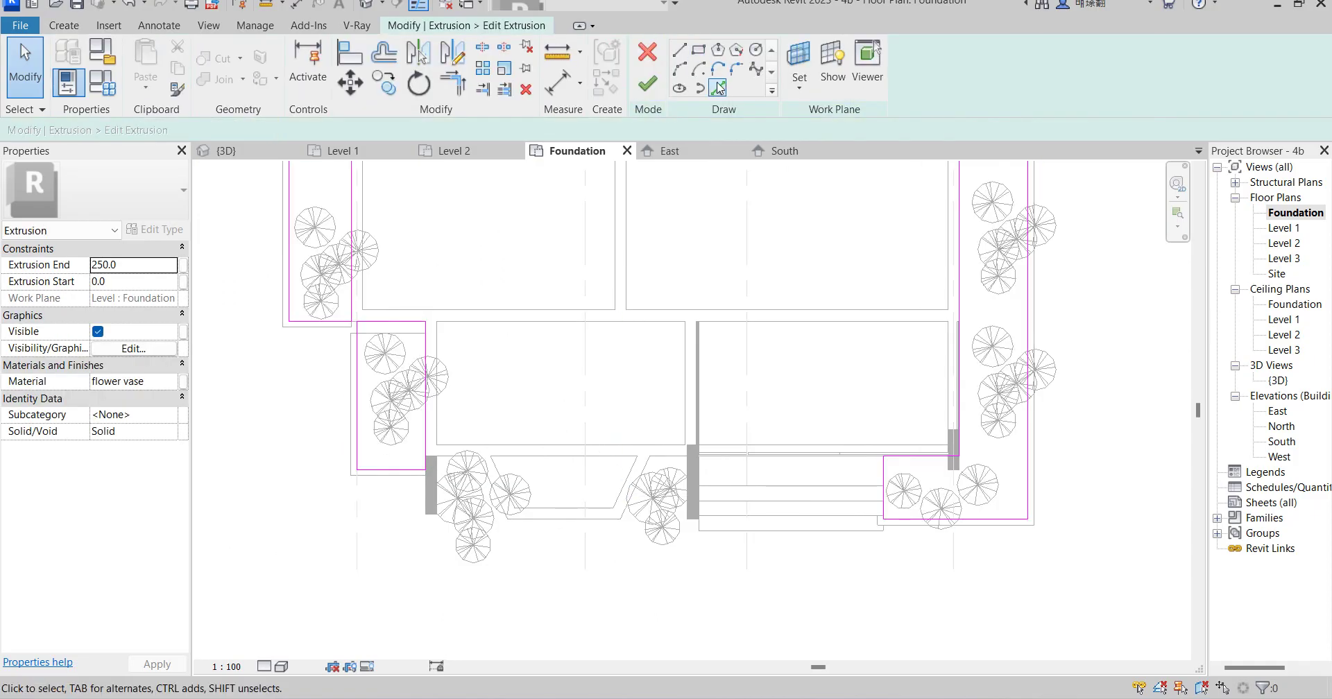
Sketch a closed four-sided loop around the shrub cluster left of the bay window, from the short wall to a slanted edge parallel to the bay
left_click(679, 49)
scroll(457, 471, "up", 2)
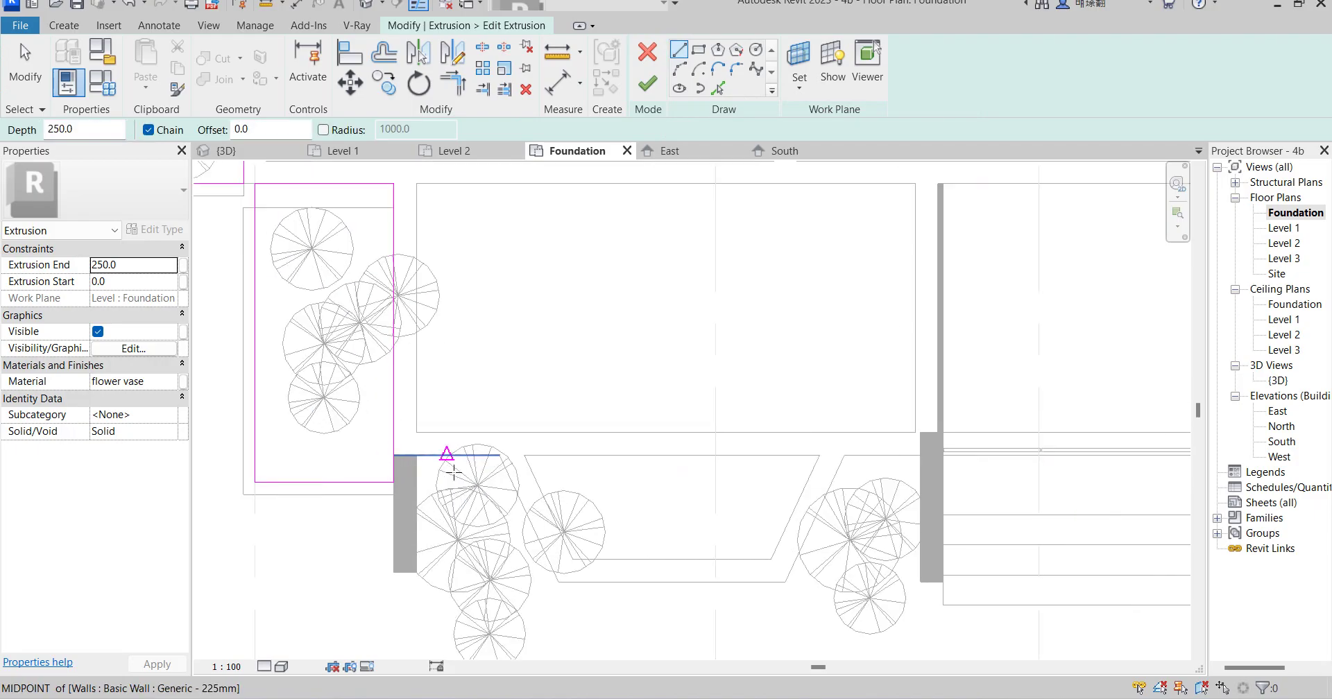
left_click(416, 455)
left_click(499, 455)
left_click(567, 599)
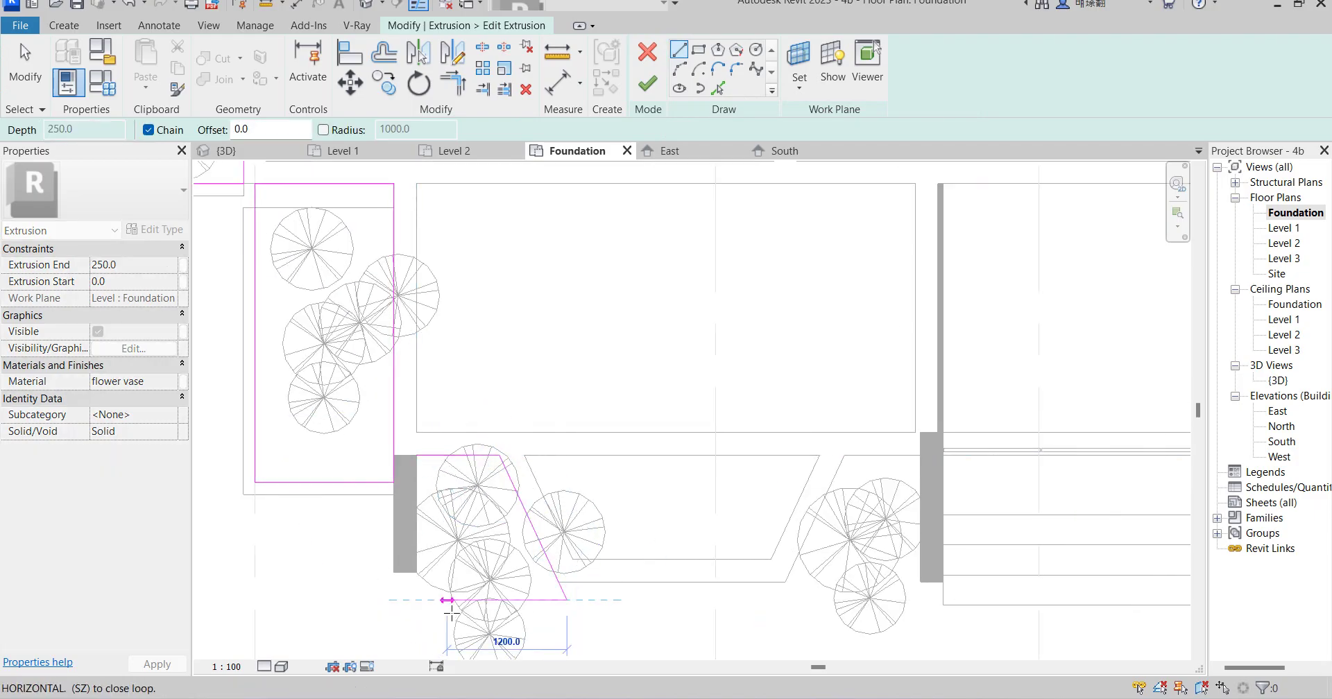
left_click(416, 600)
left_click(417, 457)
Sketch a matching closed four-sided loop around the shrub cluster between the bay window and the entrance steps
scroll(468, 463, "down", 3)
scroll(725, 468, "up", 2)
middle_click_drag(726, 468, 610, 466)
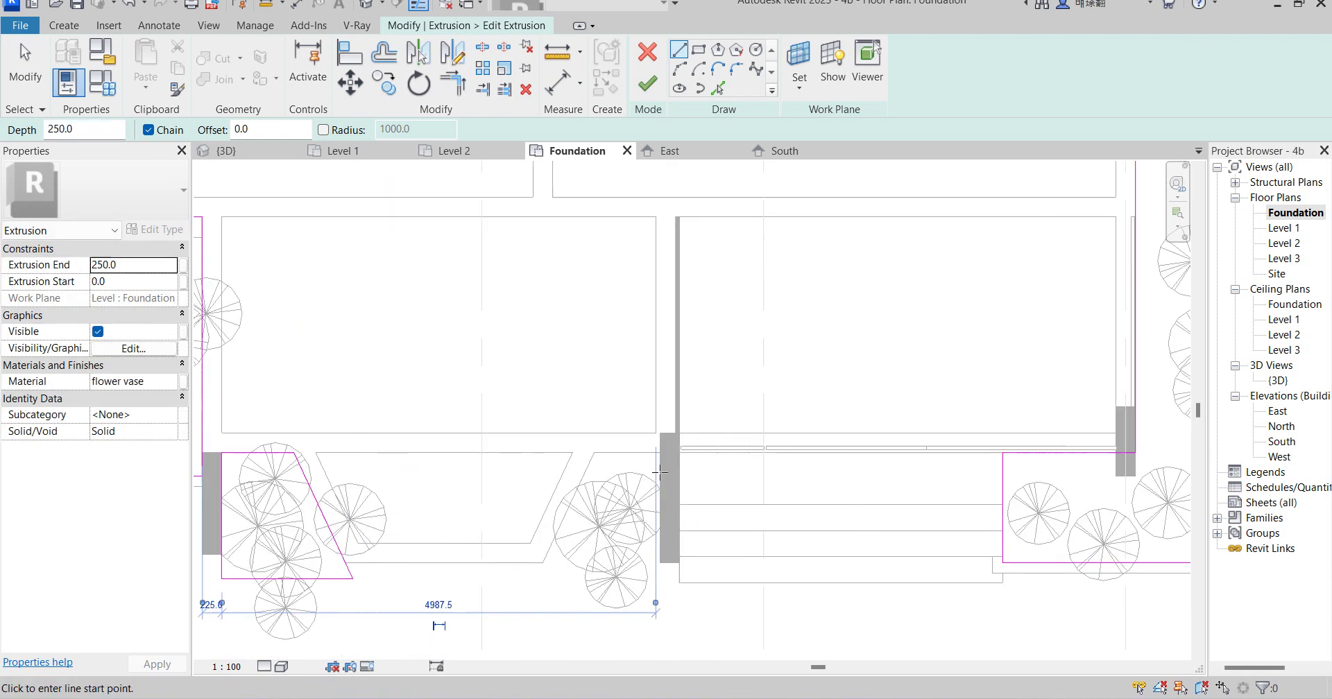
left_click(595, 452)
left_click(533, 590)
left_click(661, 589)
left_click(670, 461)
scroll(594, 452, "down", 3)
right_click(542, 317)
left_click(586, 331)
right_click(530, 351)
left_click(569, 357)
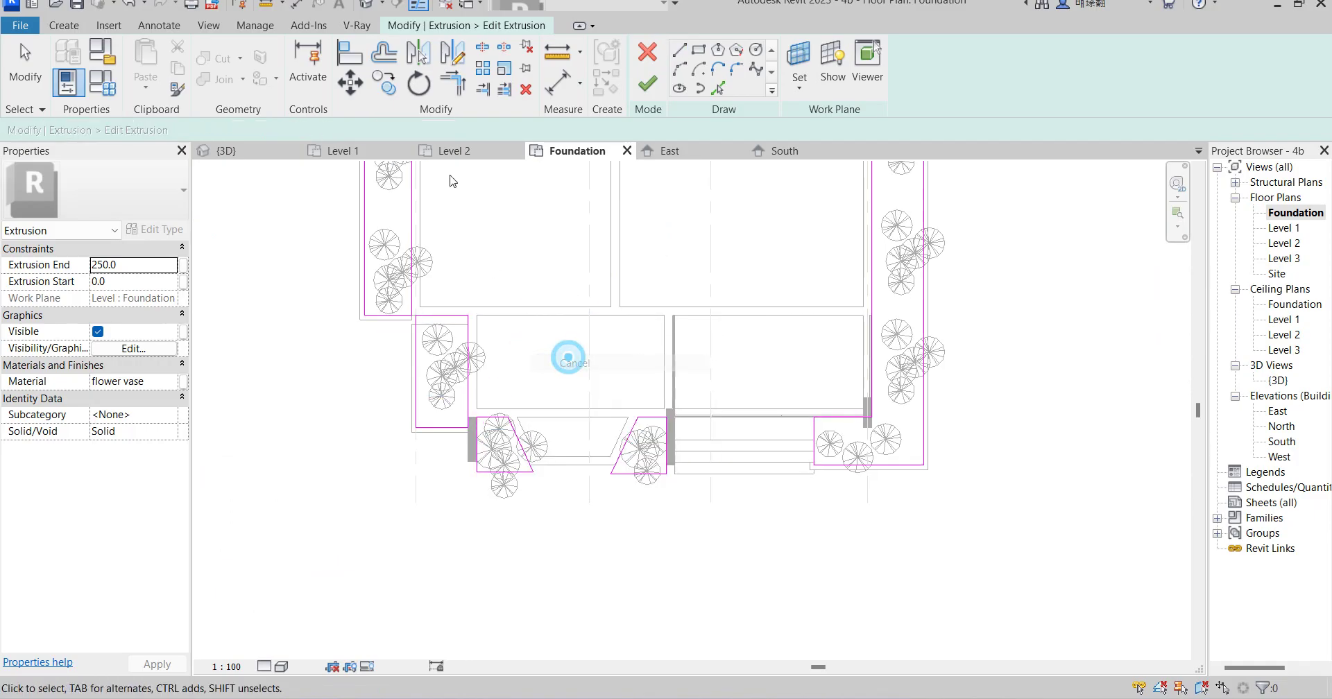
Finish the edited sketch of the 250 mm planter infill extrusion
left_click(384, 52)
scroll(477, 474, "up", 3)
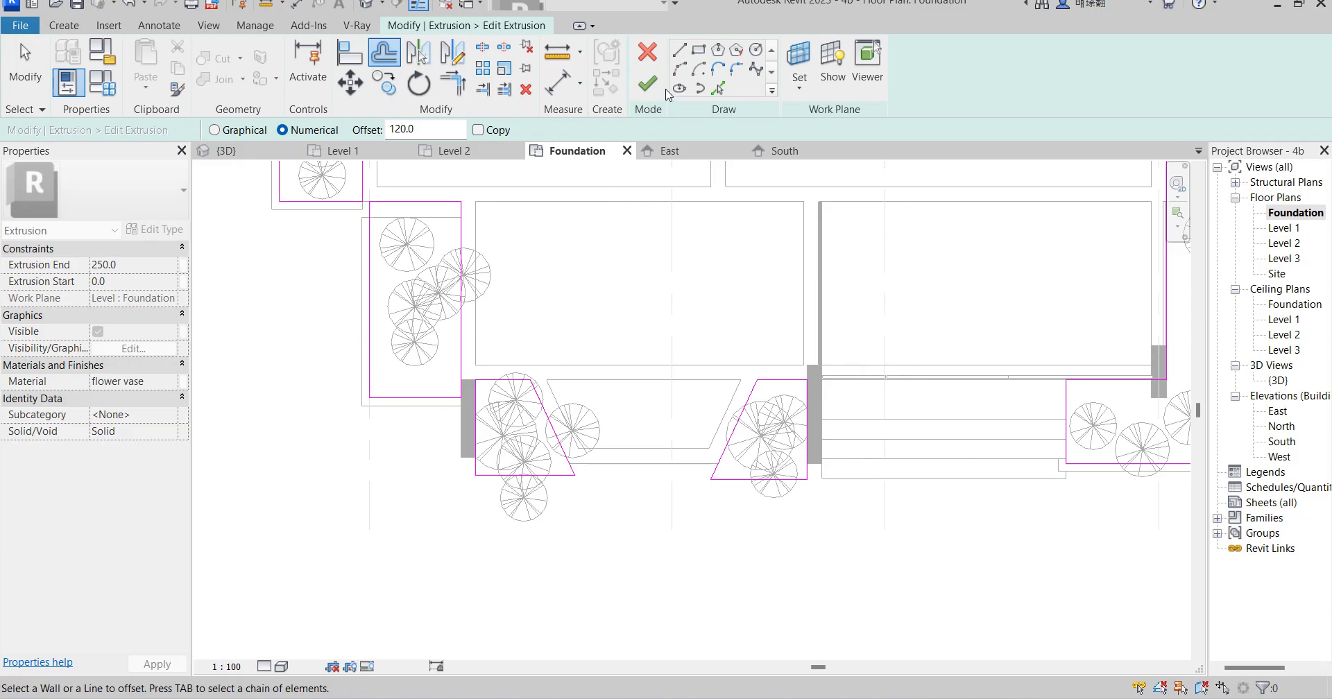
left_click(647, 84)
In the 220 mm flower vase(1) border extrusion, outline the planter left of the bay window with picked lines offset 120 mm outward
left_click(376, 414)
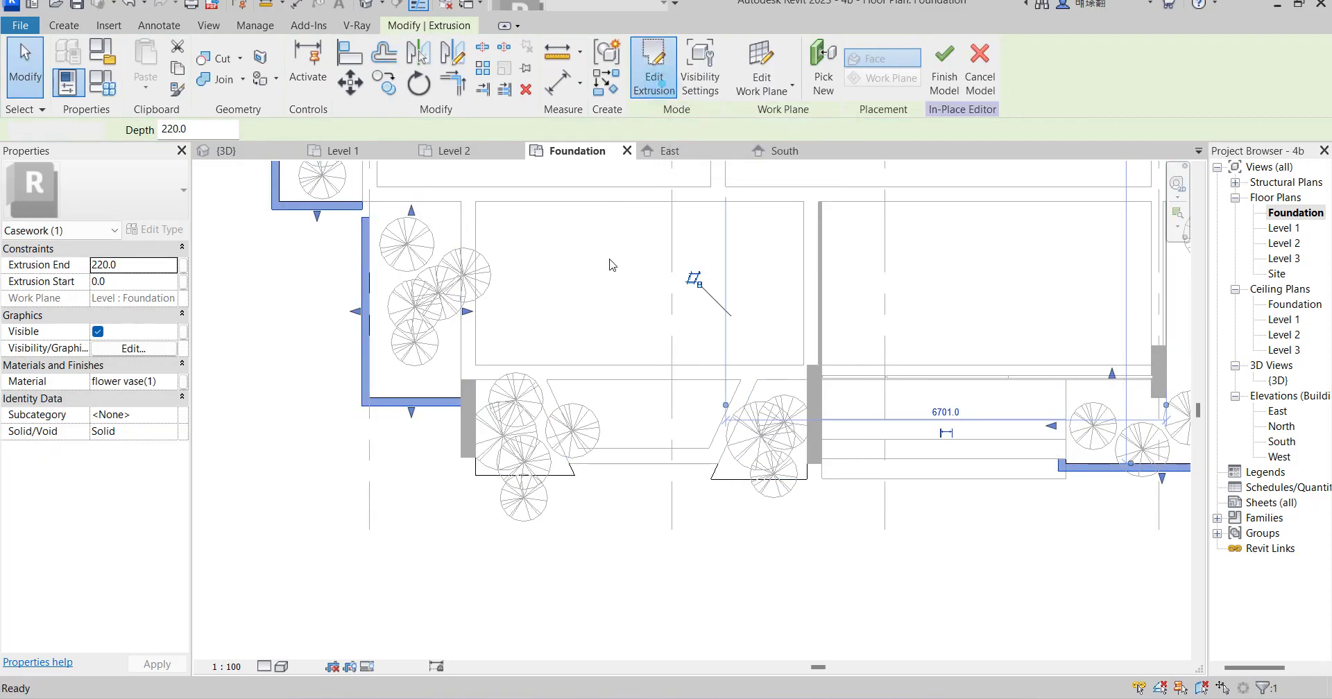
left_click(653, 76)
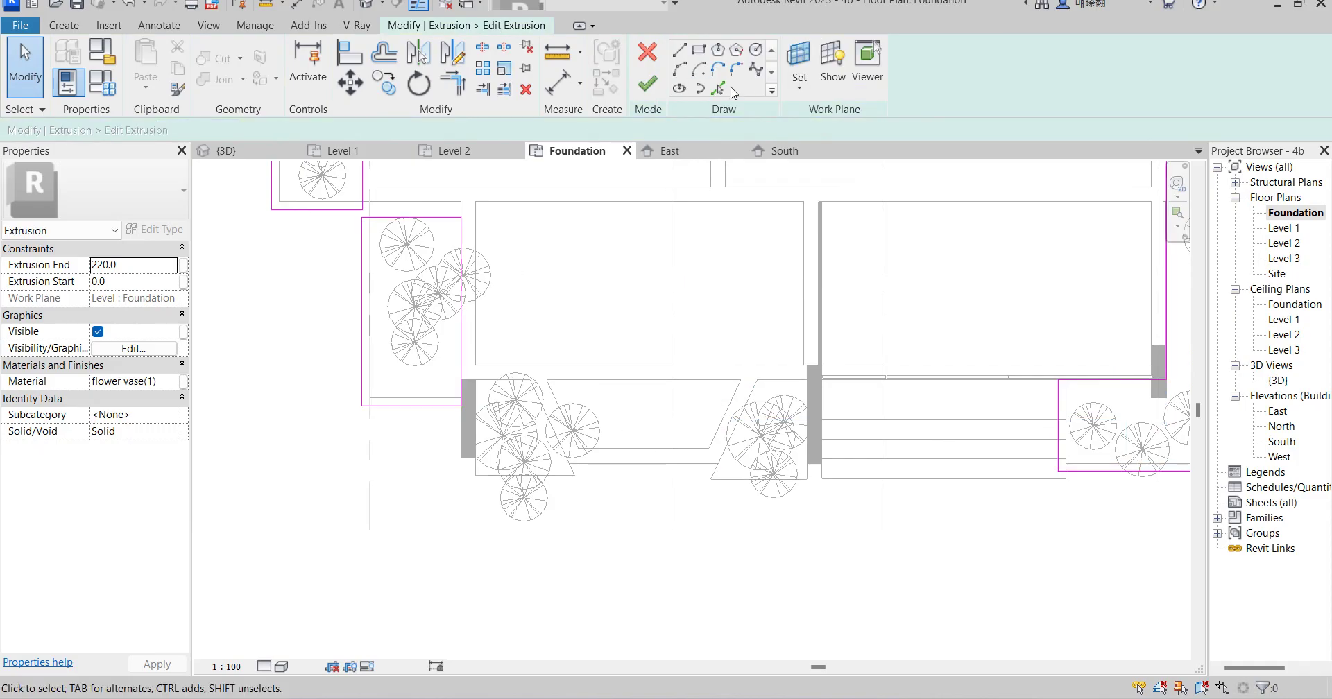
left_click(718, 87)
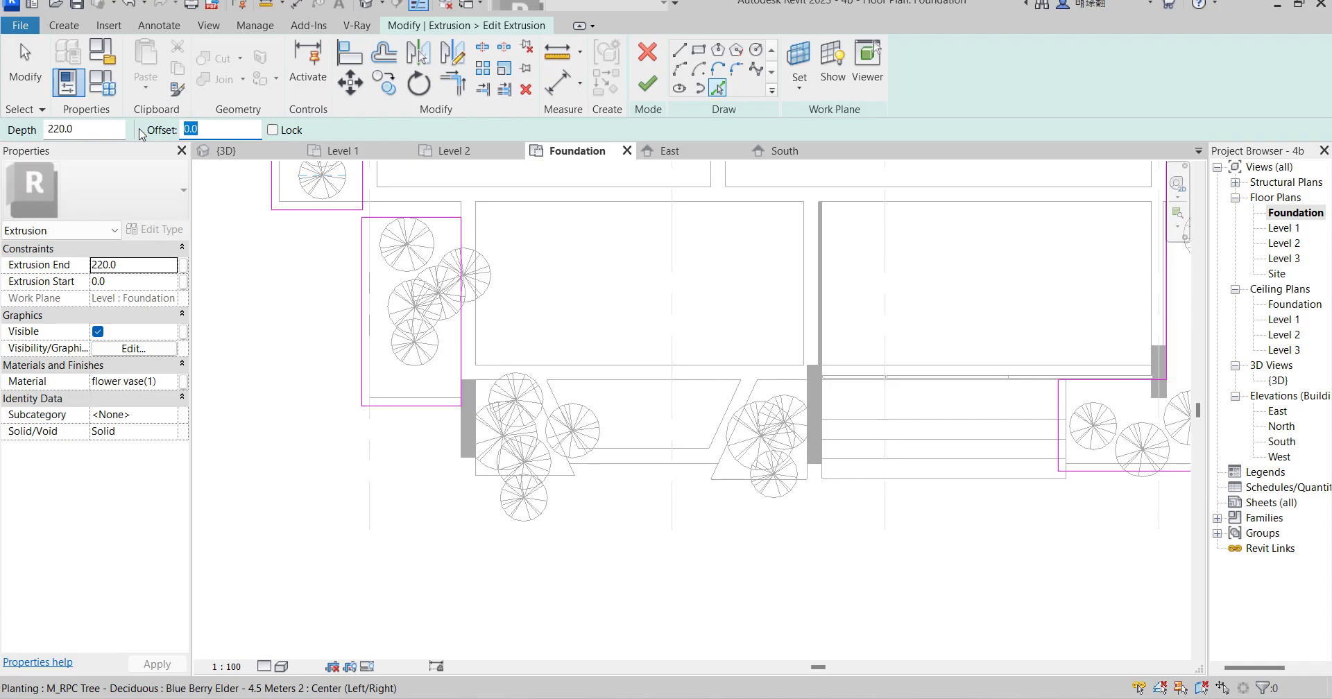
type("120")
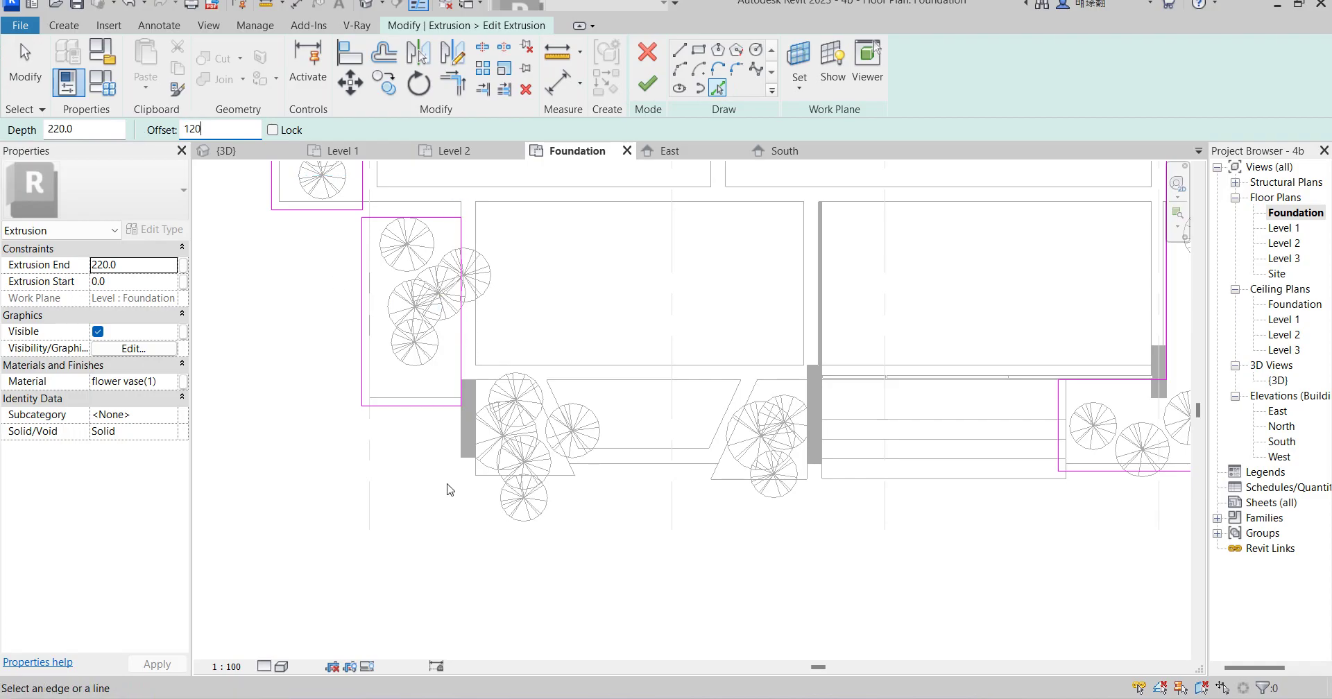
left_click(486, 476)
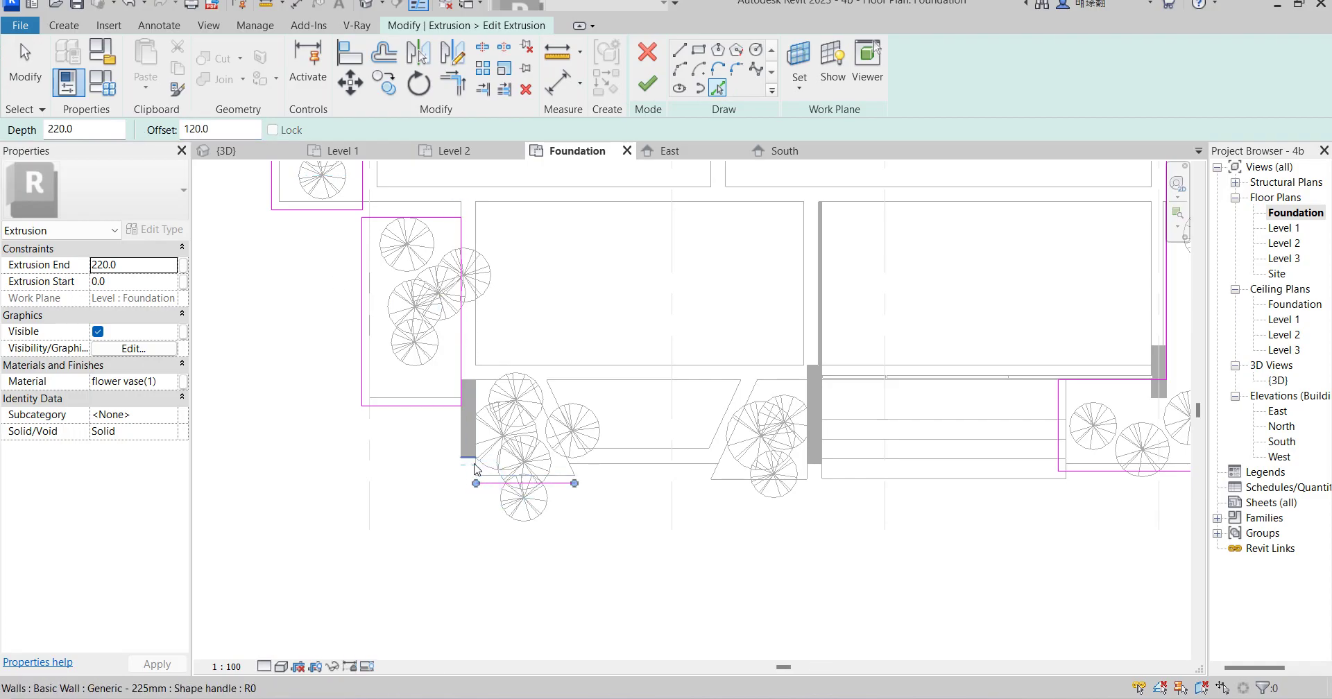
left_click(475, 450)
left_click(510, 380)
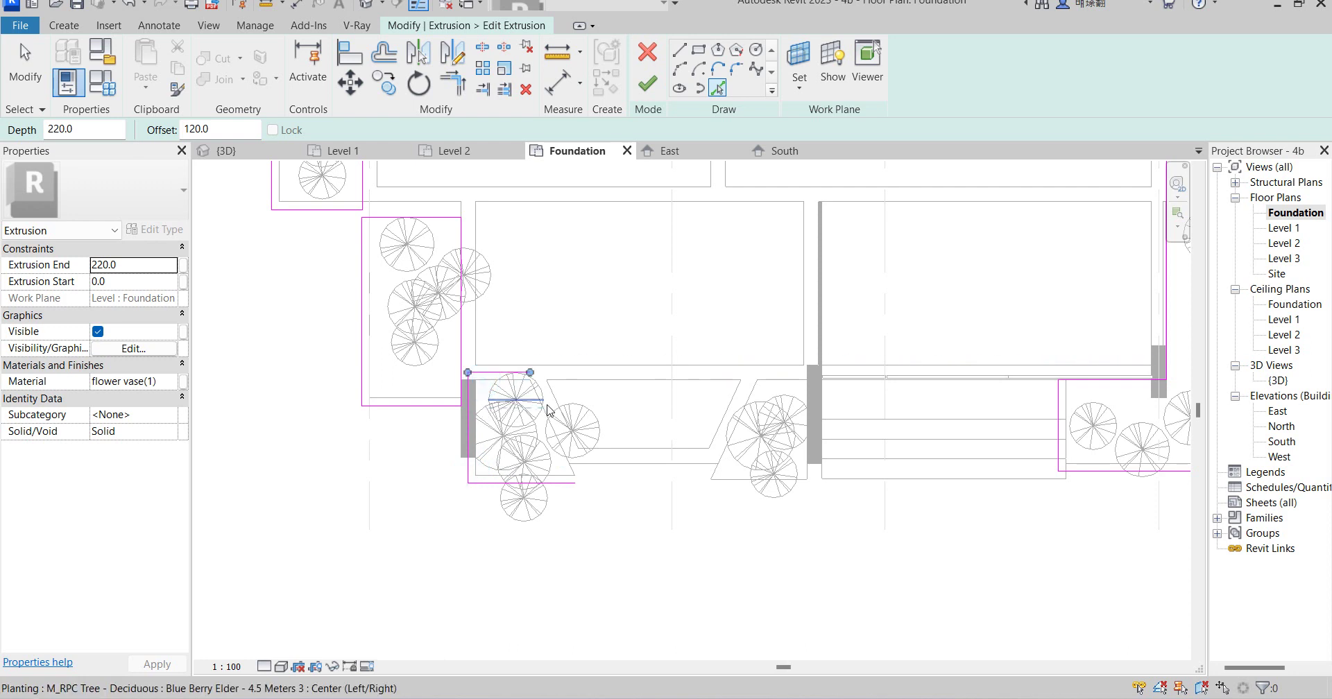
left_click(561, 425)
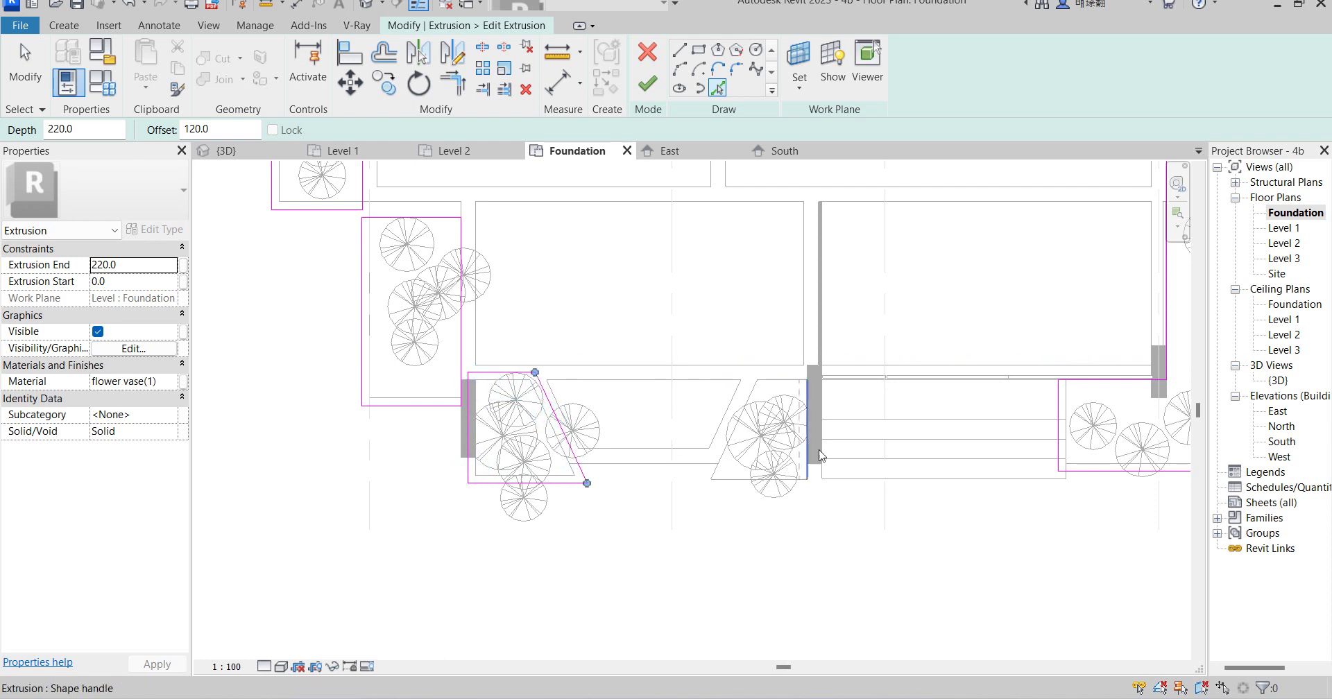
Outline the planter beside the entrance steps with picked lines offset 120 mm outward and finish the border extrusion sketch
left_click(719, 475)
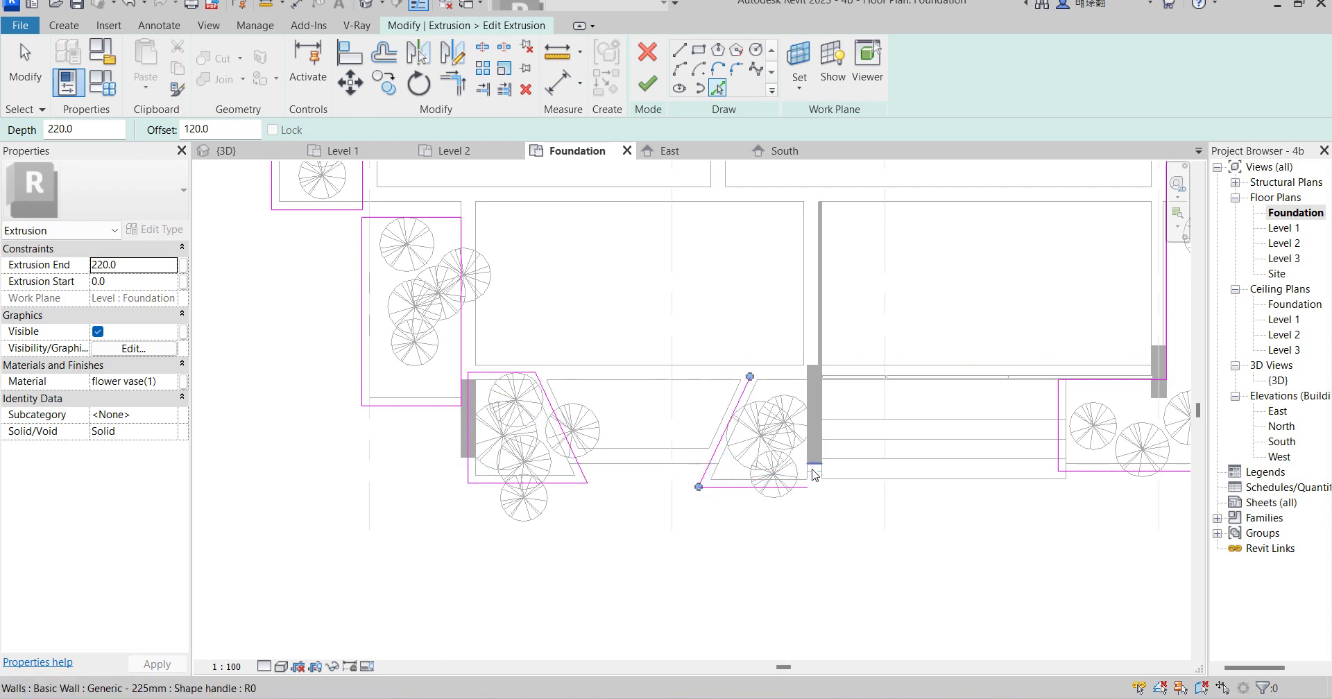
scroll(816, 485, "up", 3)
left_click(809, 474)
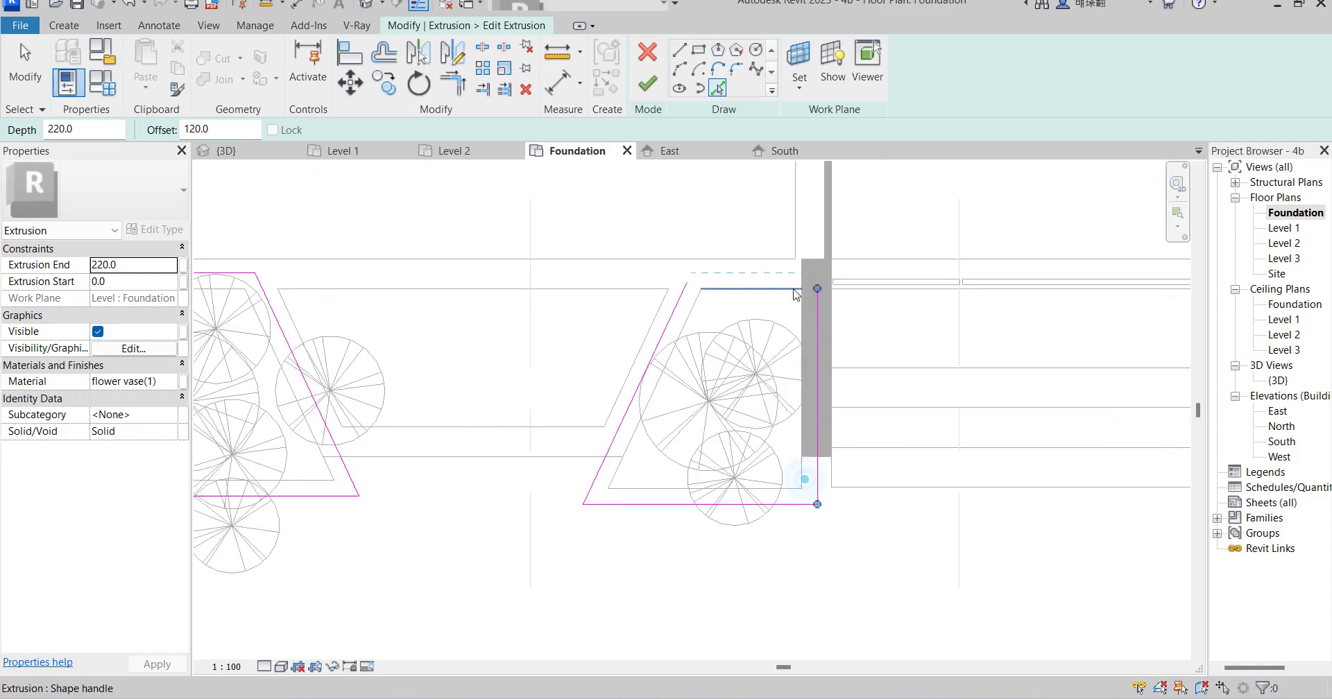
left_click(763, 289)
scroll(719, 376, "down", 2)
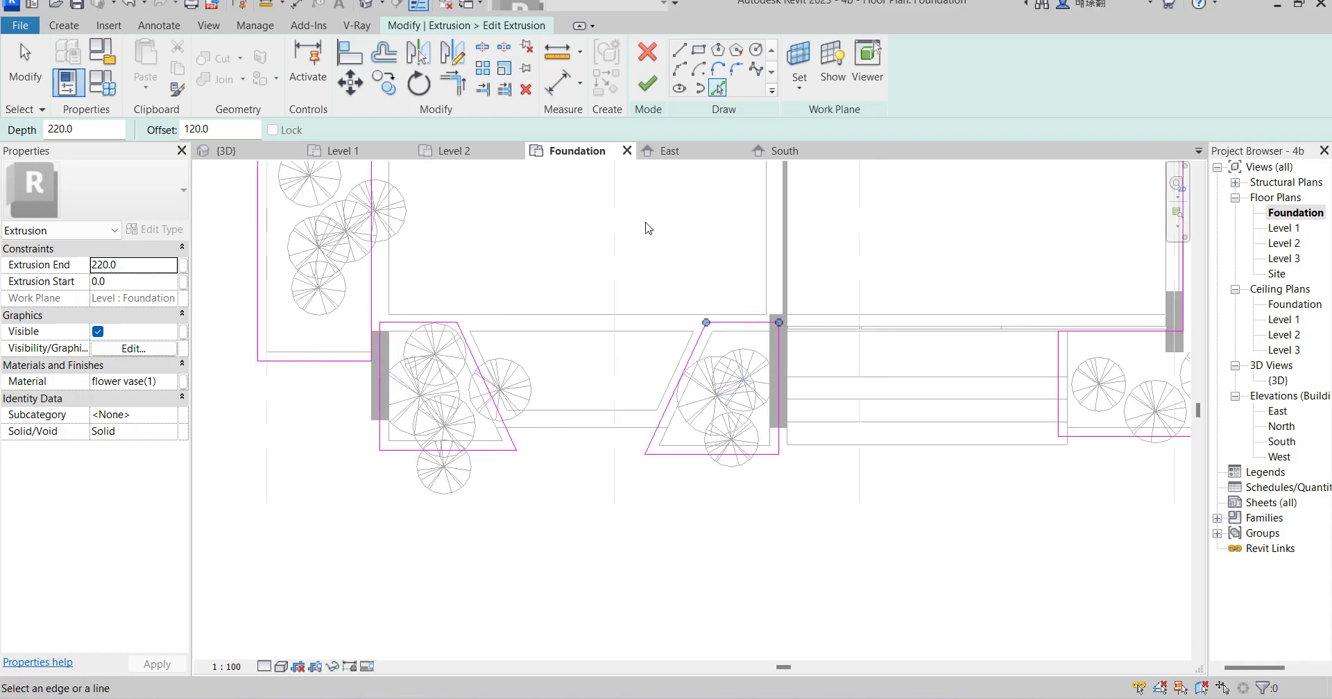
left_click(648, 84)
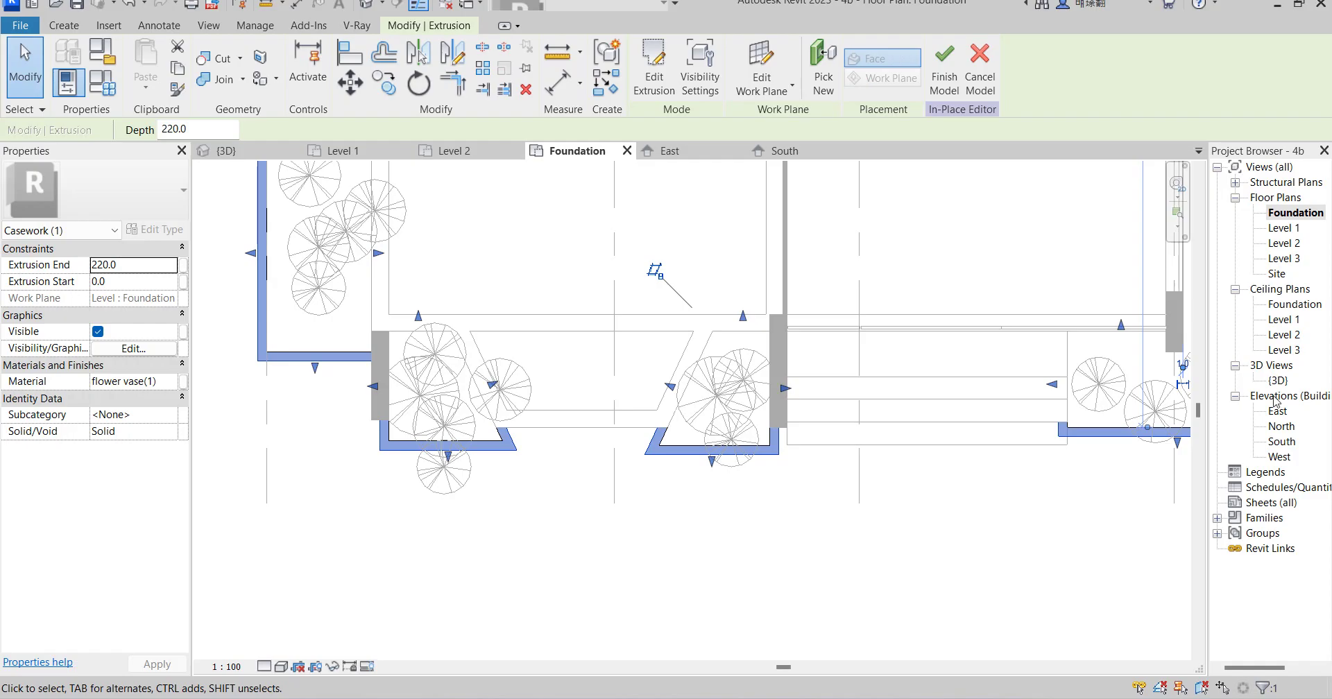
Create a 250 mm deep ground extrusion in the Foundation plan from a large rectangle enclosing the house and its elevation markers
double_click(1278, 381)
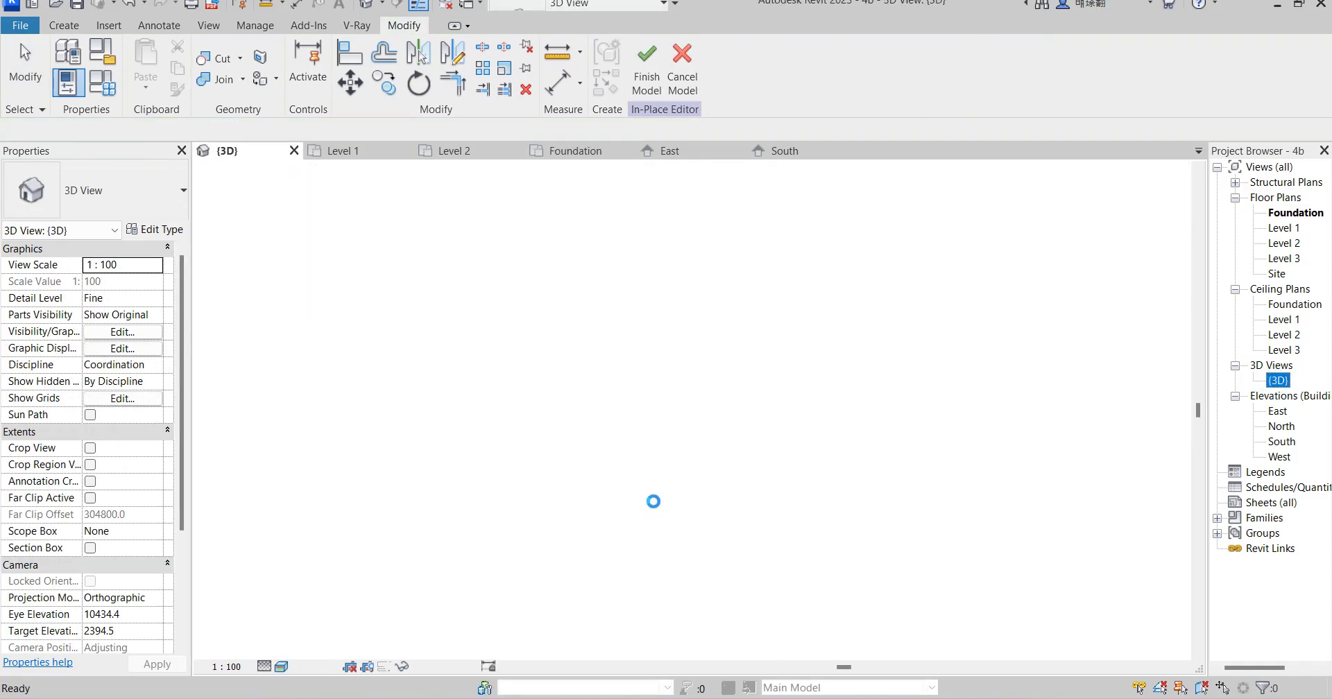
left_click(929, 524)
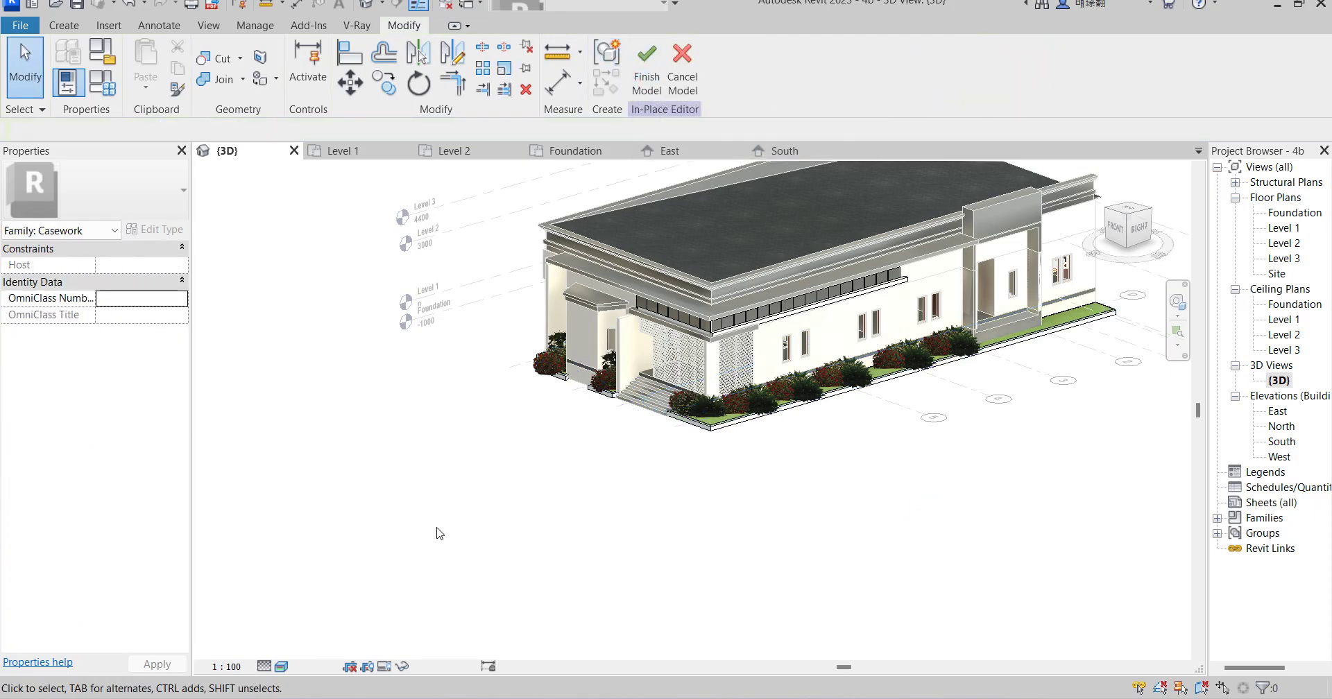
left_click(1108, 215)
scroll(724, 489, "down", 5)
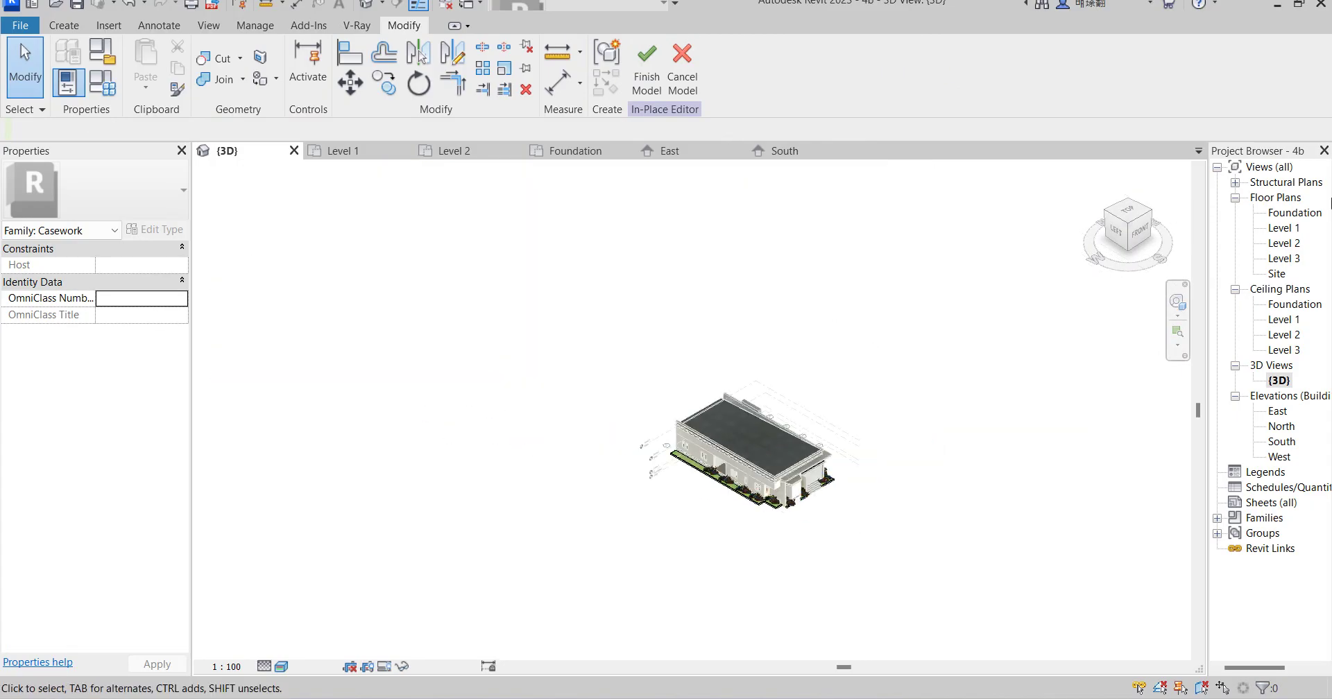
double_click(1294, 212)
scroll(797, 476, "down", 8)
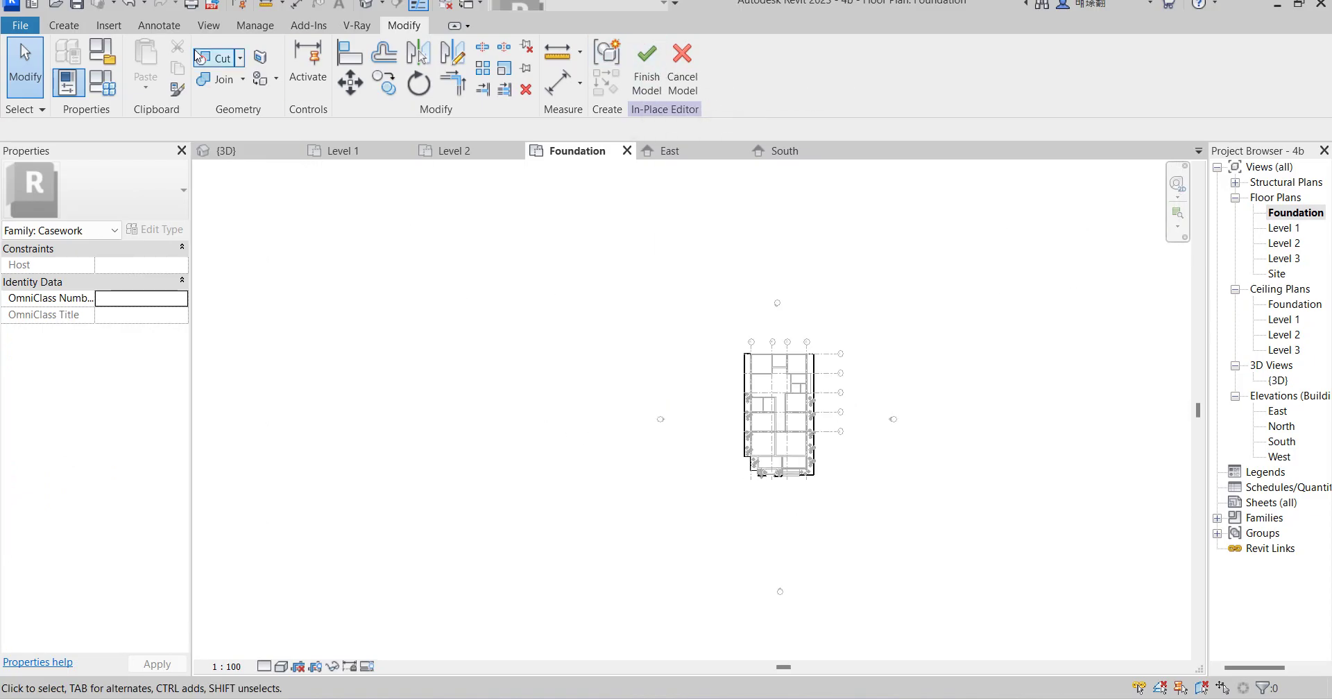
left_click(61, 28)
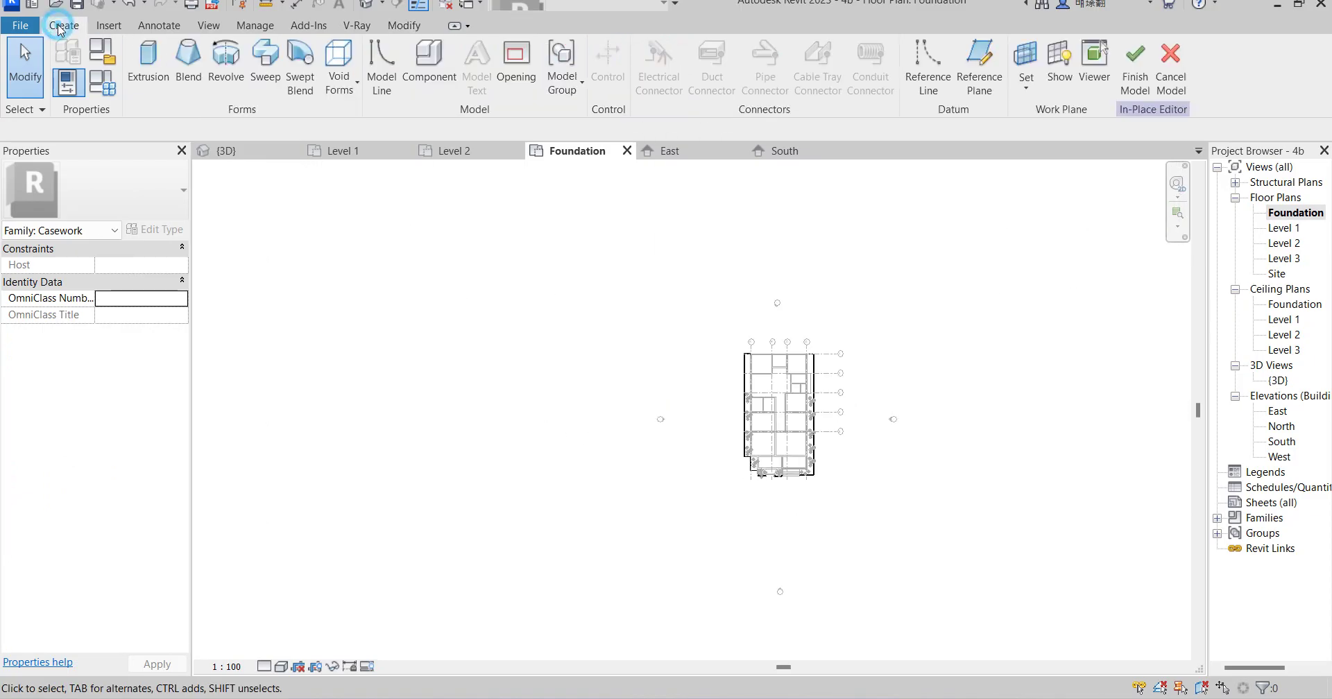
left_click(143, 74)
left_click(699, 50)
left_click(578, 223)
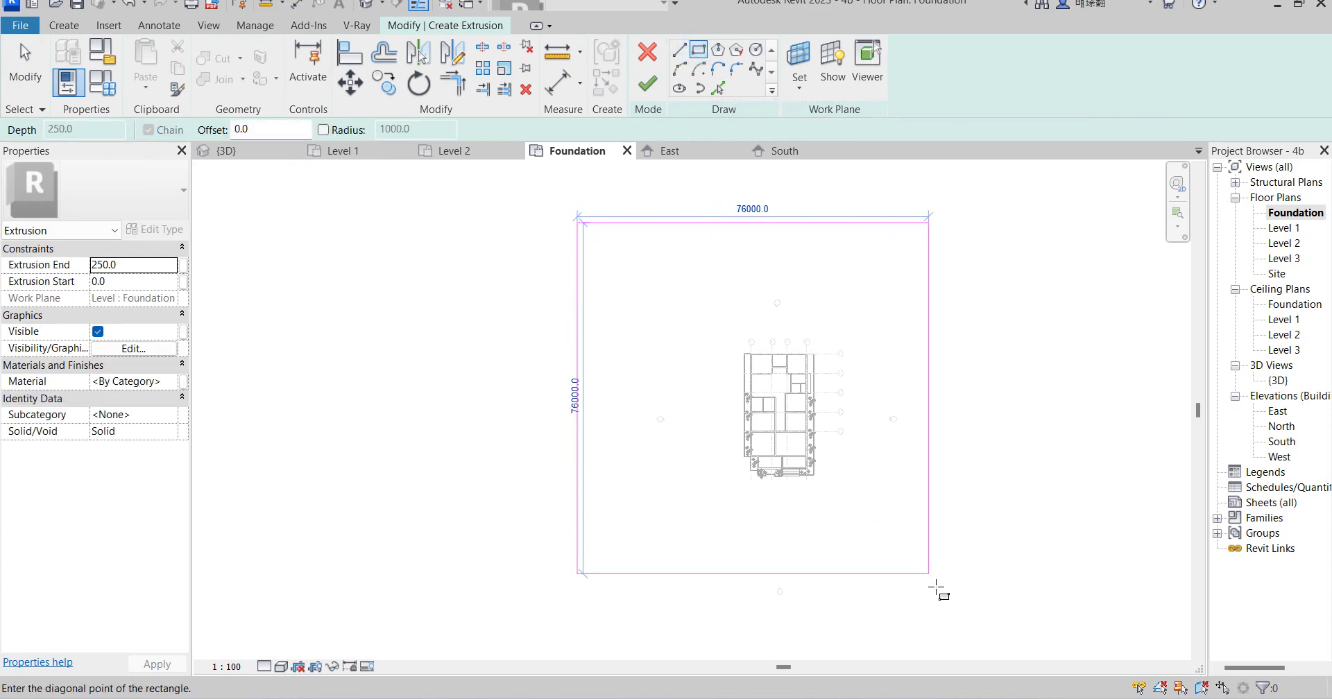
left_click(957, 616)
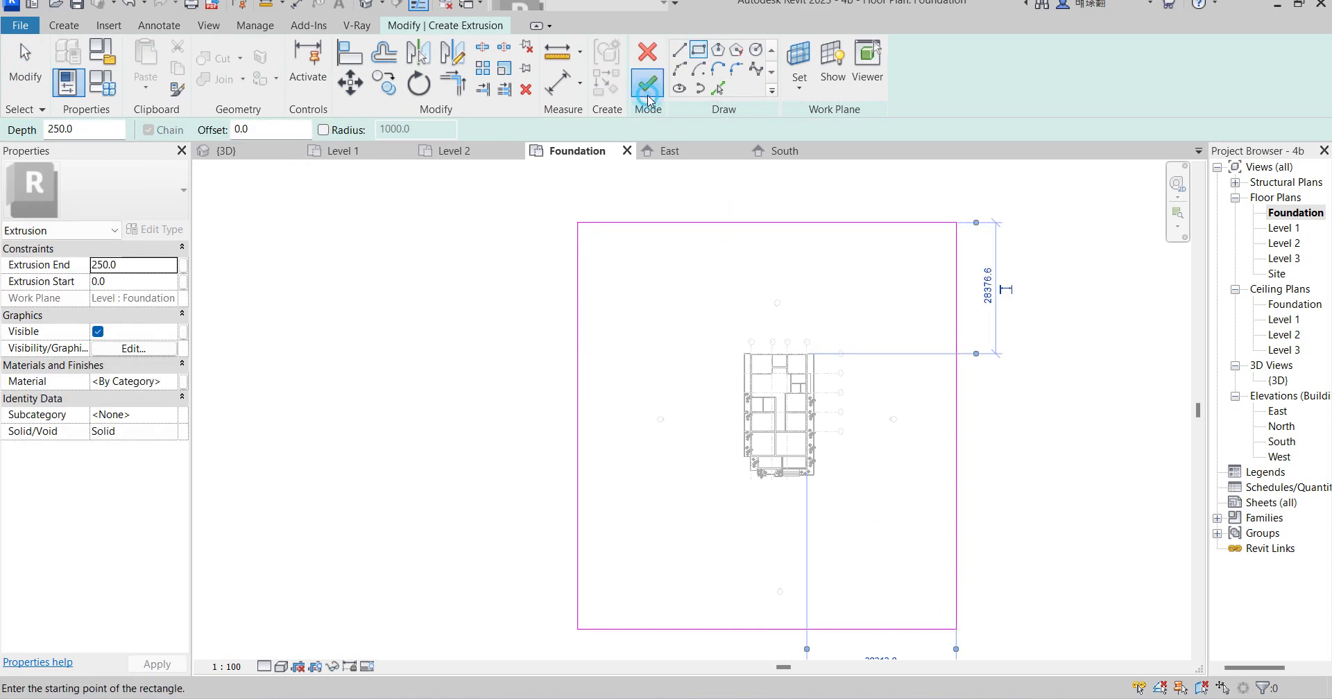
left_click(648, 96)
In the 3D view, pull the ground extrusion's top face down to an extrusion end of -304.8 mm
double_click(1278, 380)
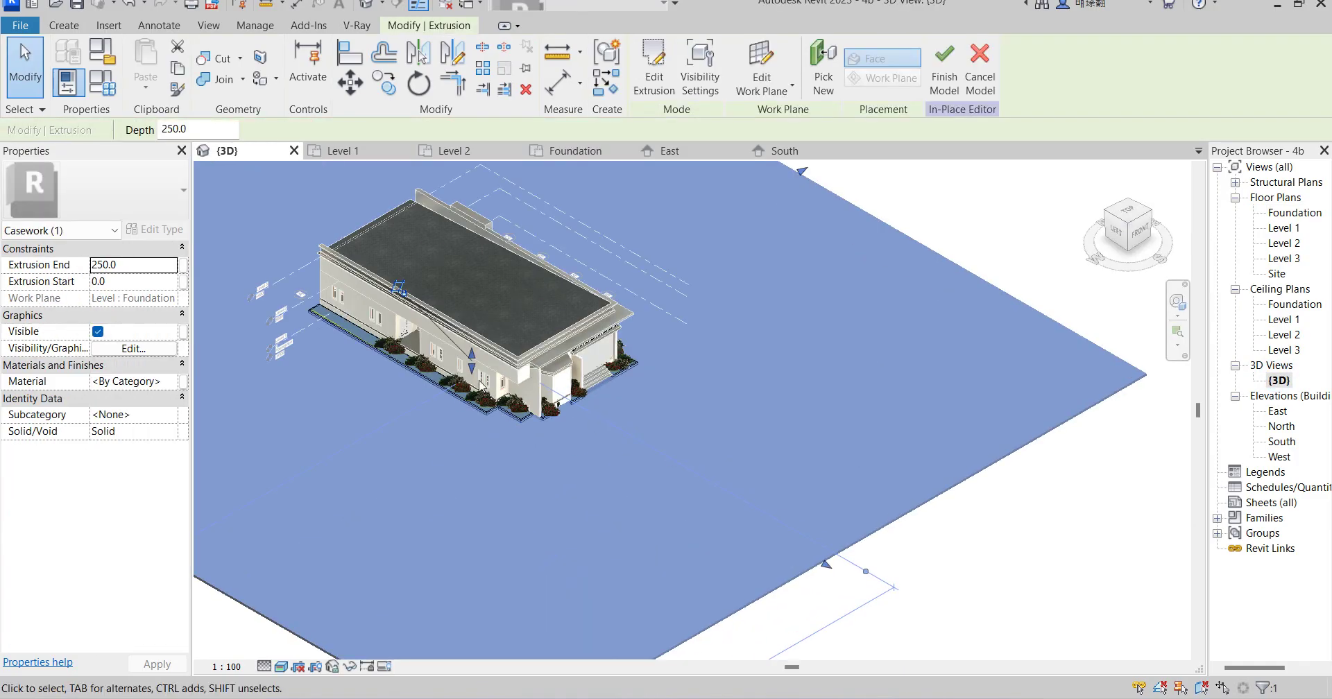
scroll(470, 354, "up", 4)
scroll(470, 350, "up", 3)
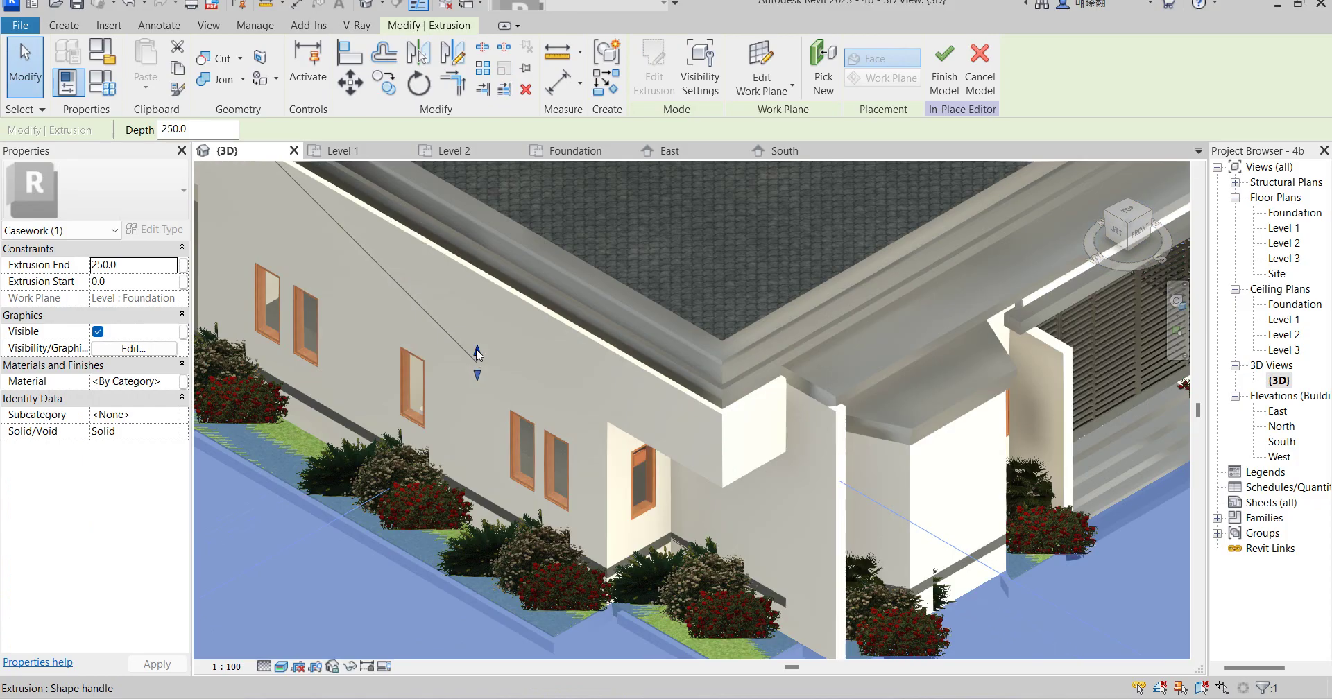
left_click_drag(477, 375, 491, 394)
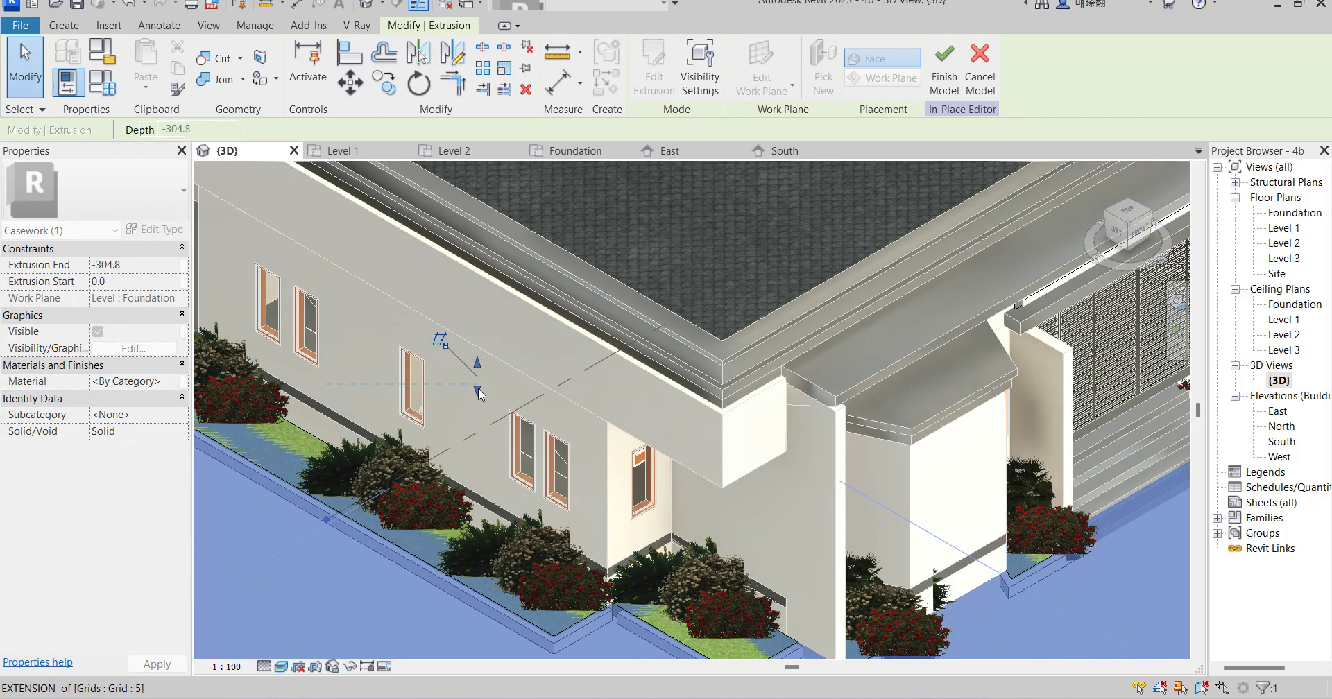
scroll(518, 338, "down", 3)
scroll(627, 506, "up", 3)
scroll(554, 544, "up", 2)
key("Escape")
Pull both long edges of the ground extrusion in towards the house, narrowing it to about 21300 mm
scroll(524, 502, "down", 9)
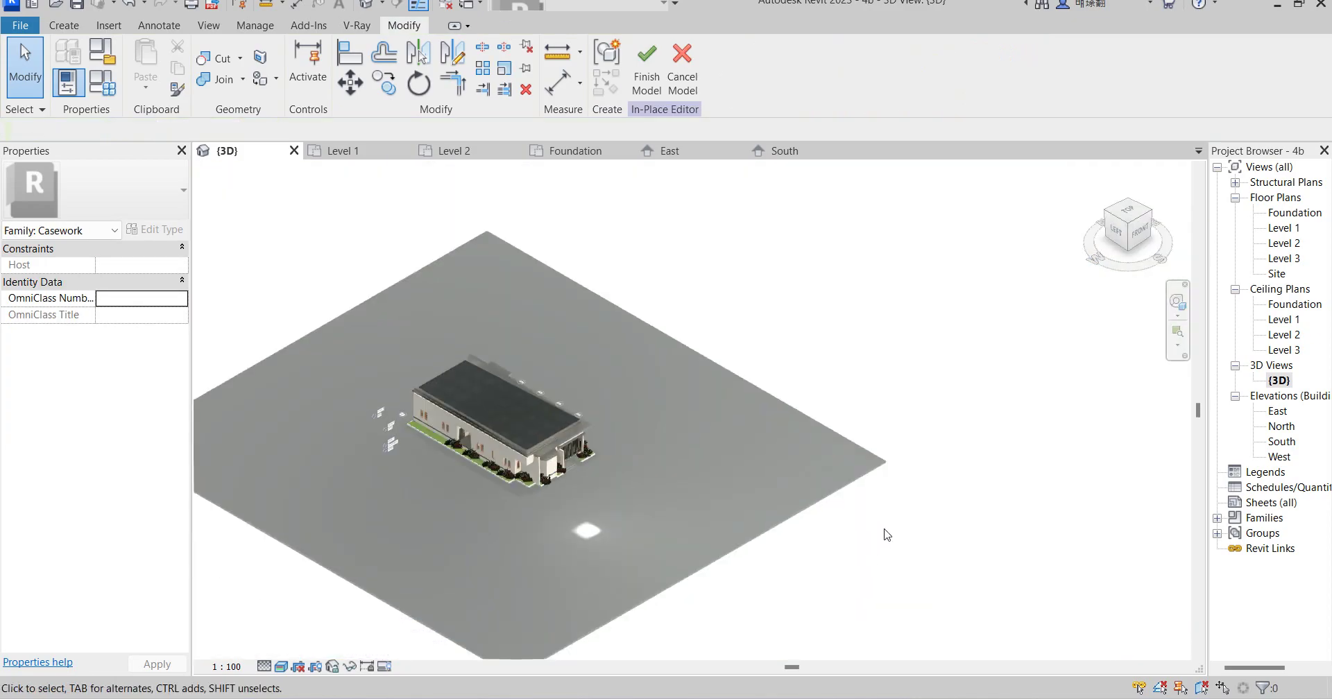
scroll(494, 460, "up", 5)
scroll(502, 451, "down", 6)
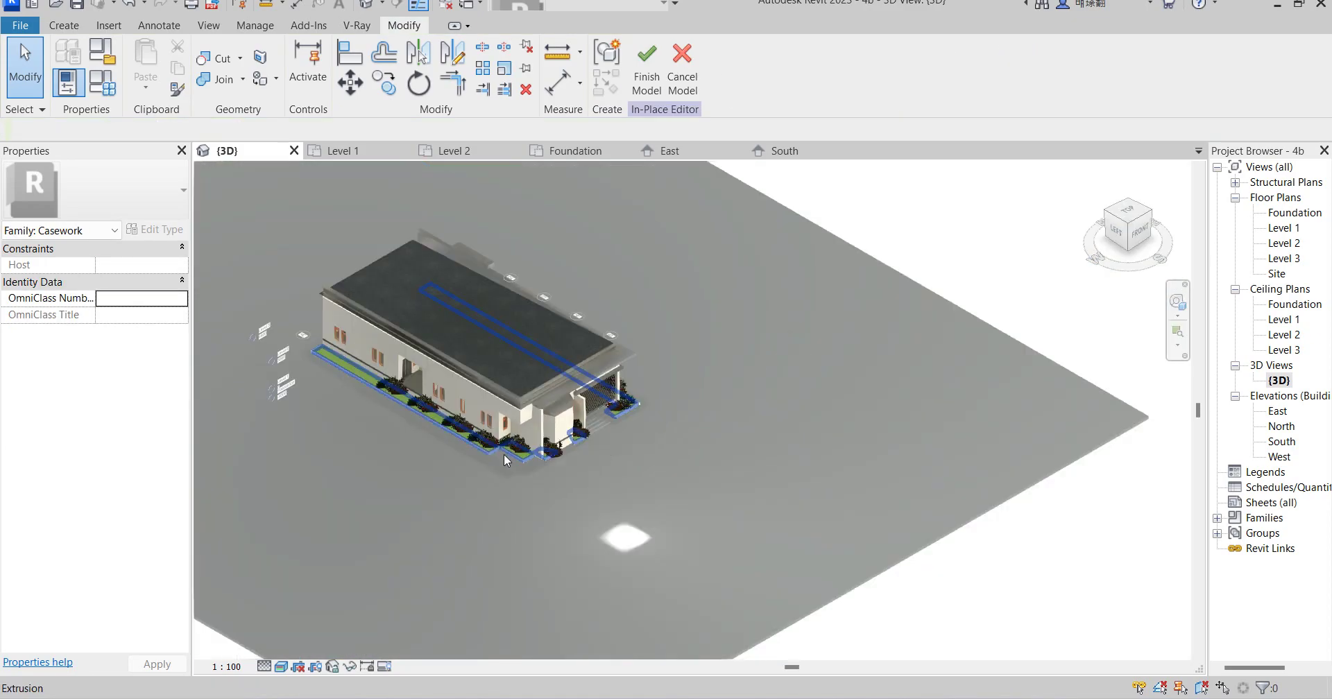
left_click(695, 414)
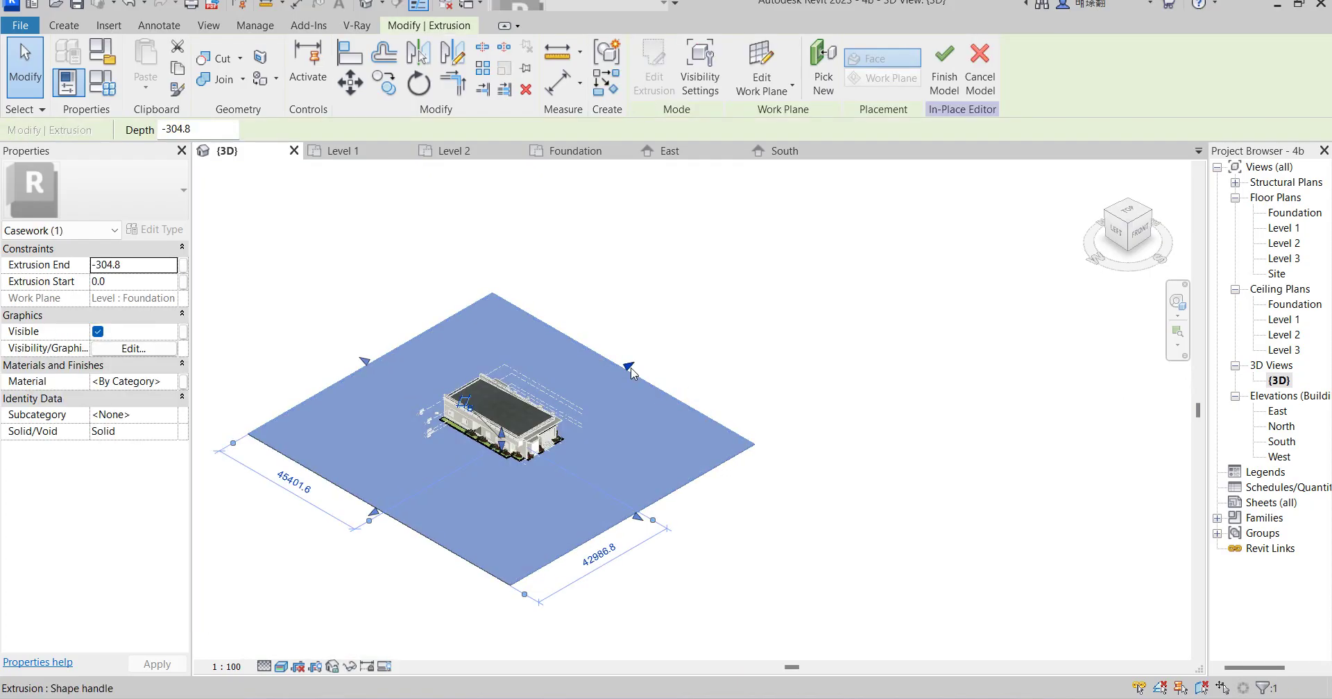
left_click_drag(629, 365, 592, 408)
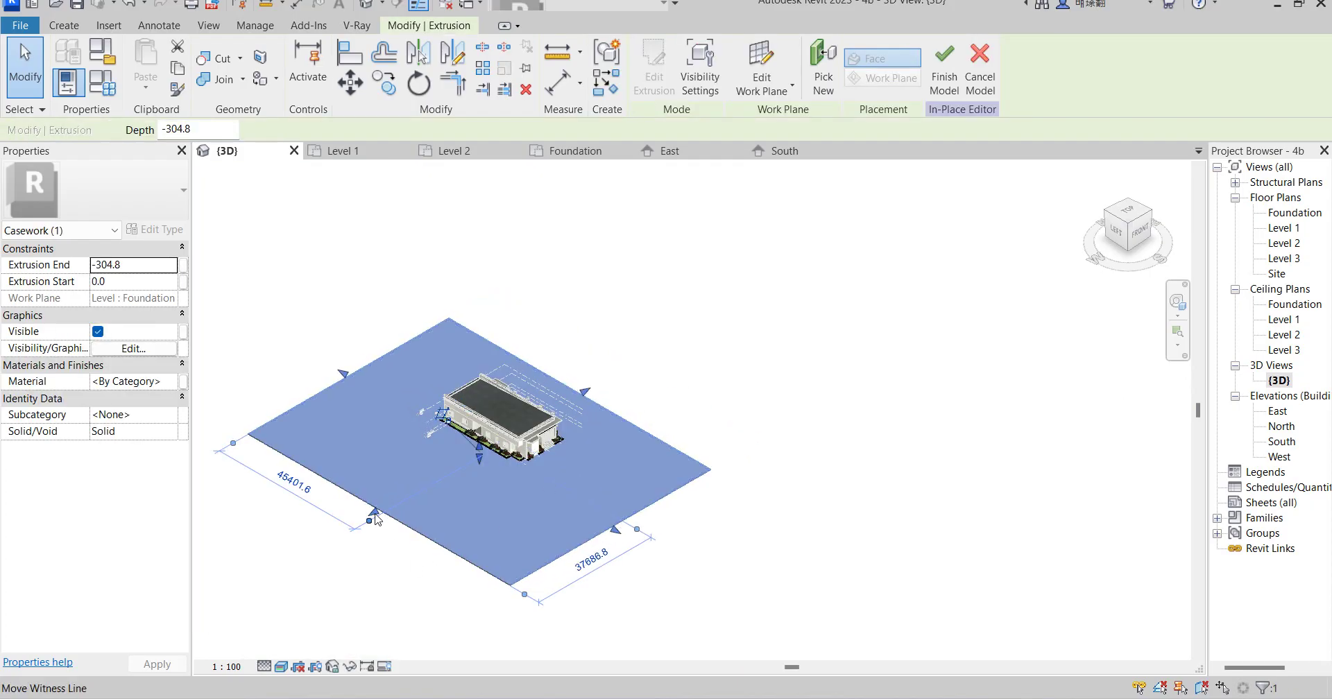
scroll(371, 517, "up", 5)
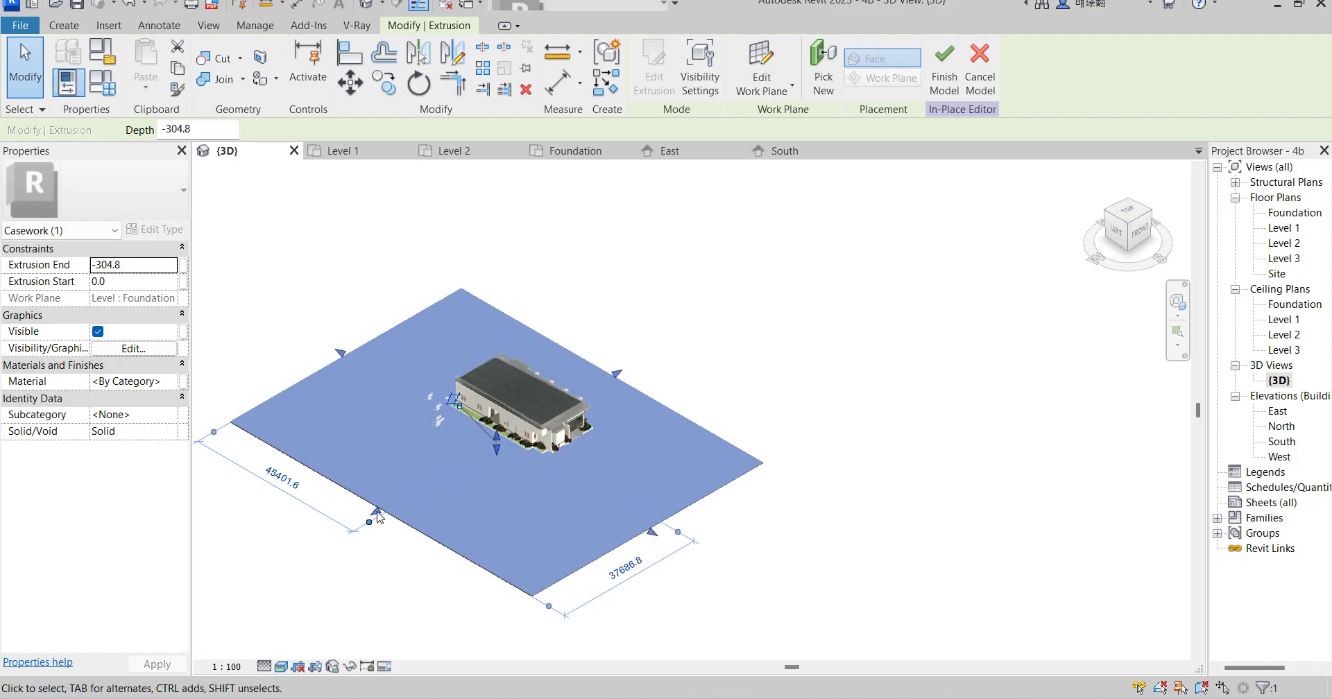
scroll(529, 470, "down", 5)
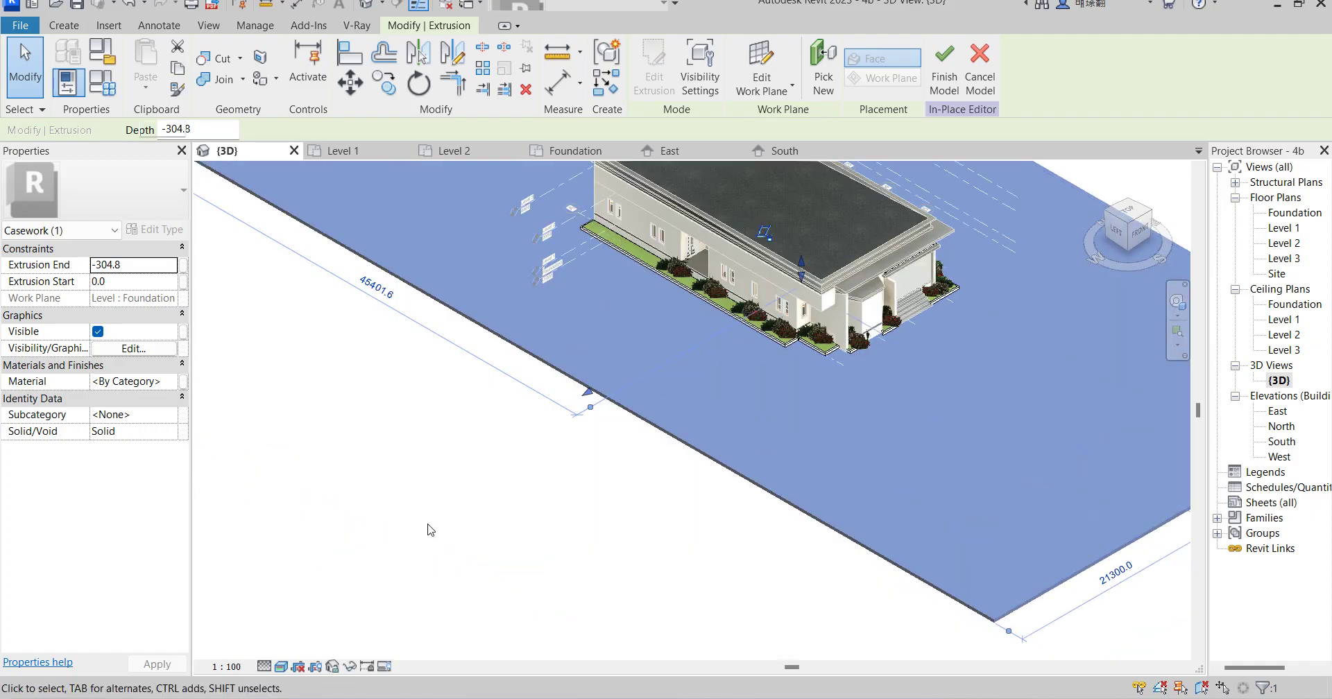
left_click(859, 493)
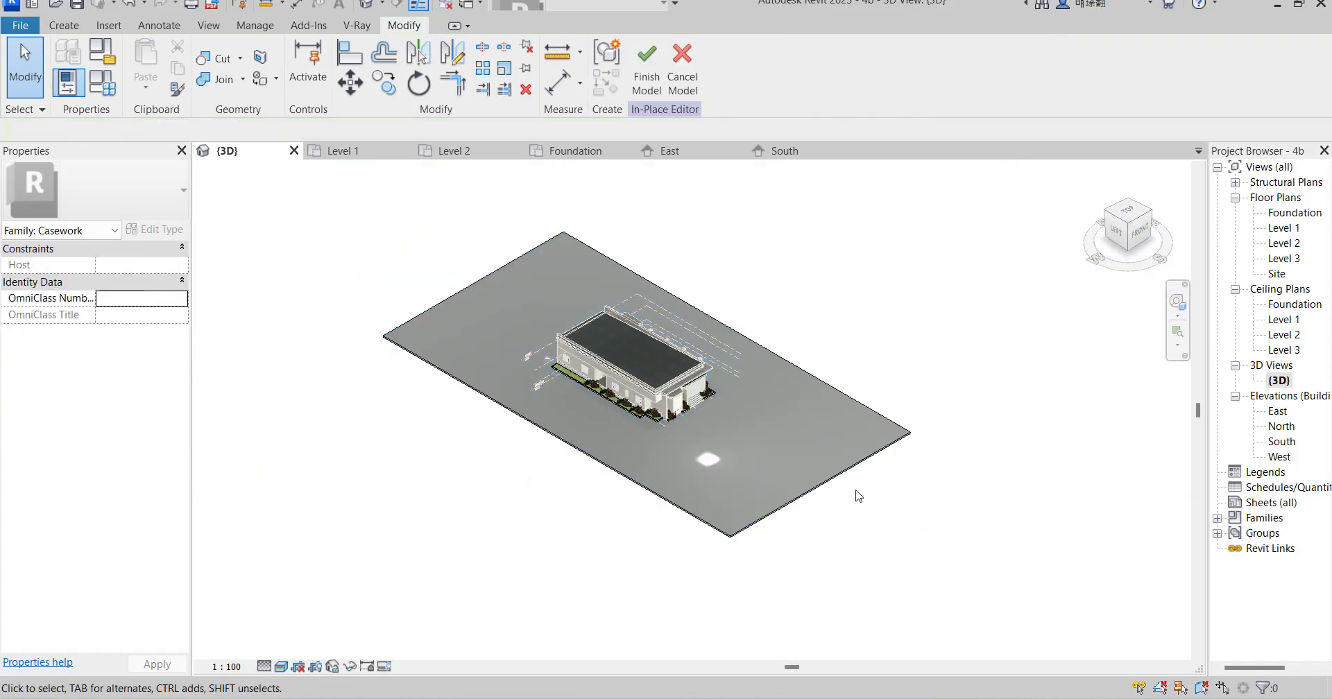
left_click(826, 498)
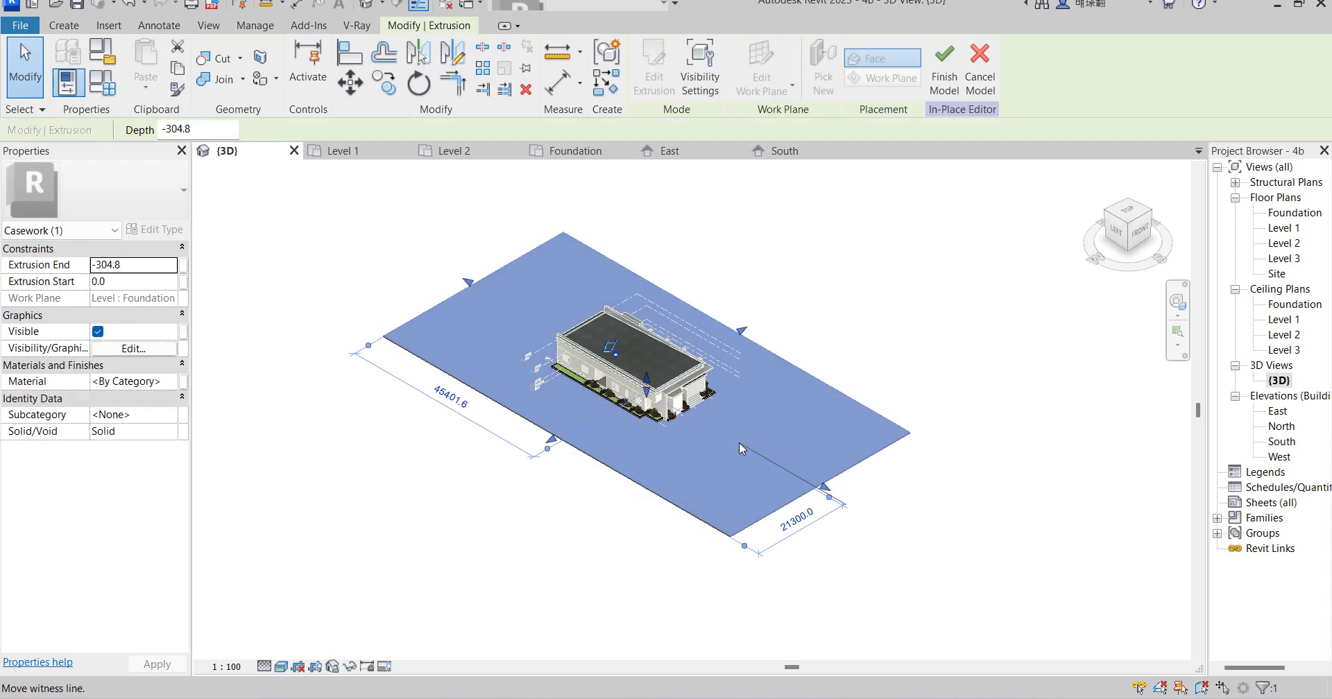
left_click(908, 358)
Examine the house, planters and surrounding ground slab in 3D from the left, front and right sides
scroll(770, 463, "up", 3)
scroll(626, 330, "up", 4)
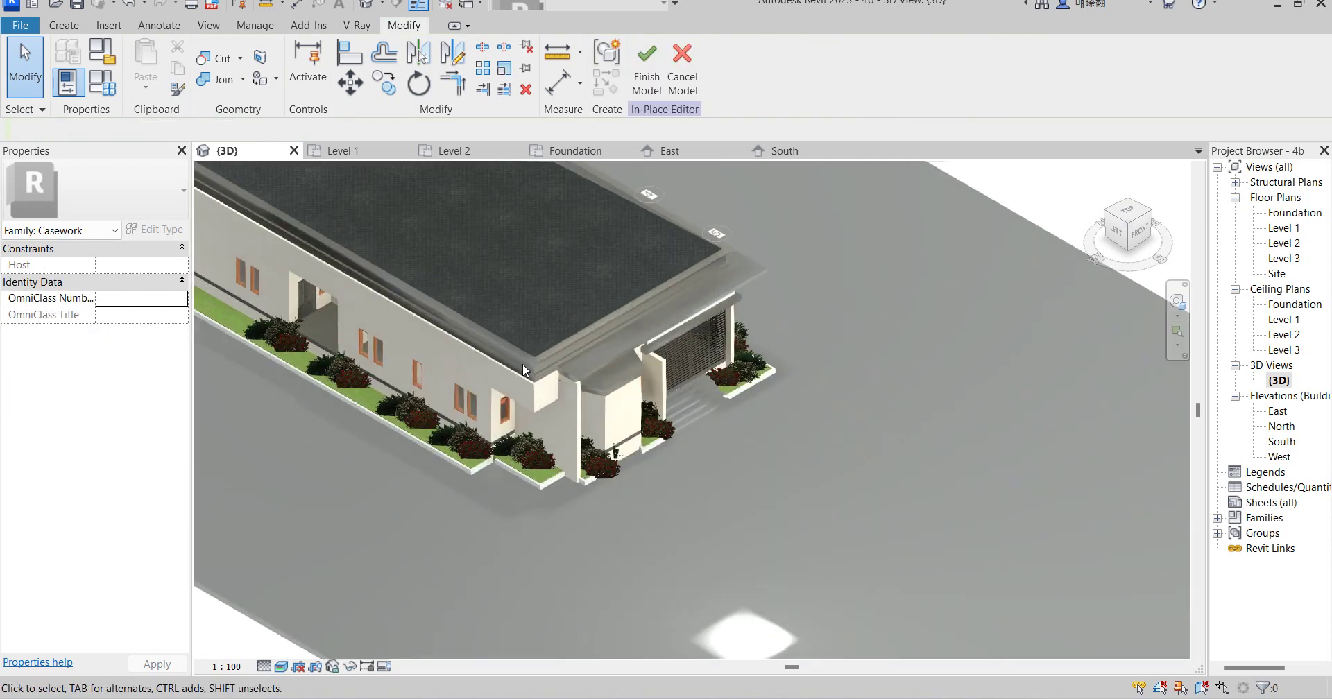
scroll(625, 354, "down", 2)
scroll(623, 379, "up", 2)
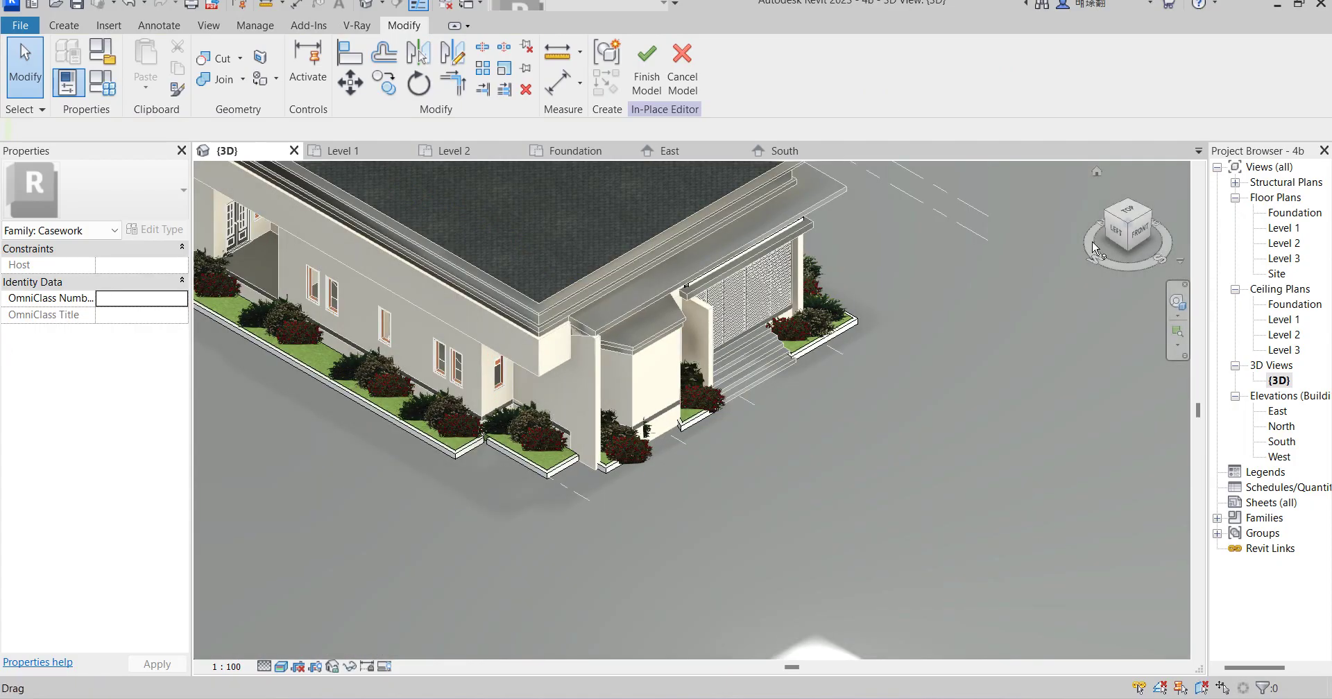
left_click_drag(1131, 231, 918, 367)
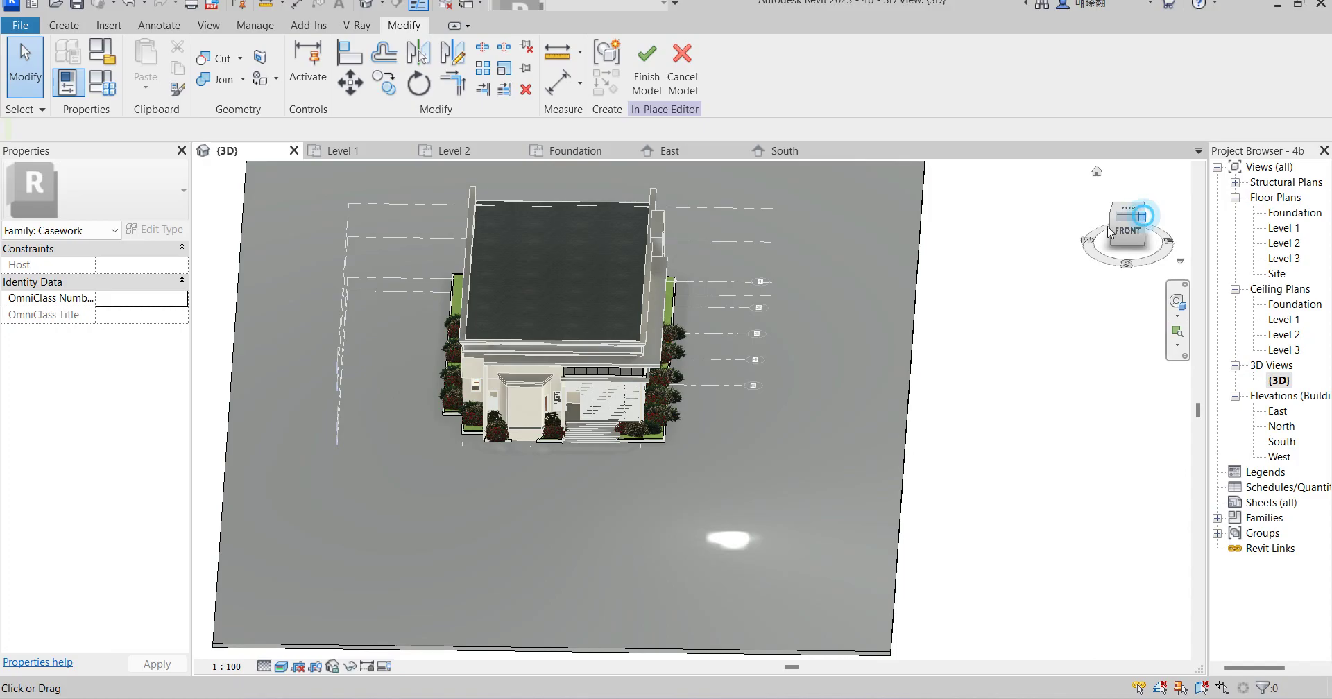
left_click(1143, 218)
scroll(700, 372, "up", 3)
scroll(735, 367, "up", 2)
scroll(746, 389, "down", 6)
scroll(603, 437, "up", 5)
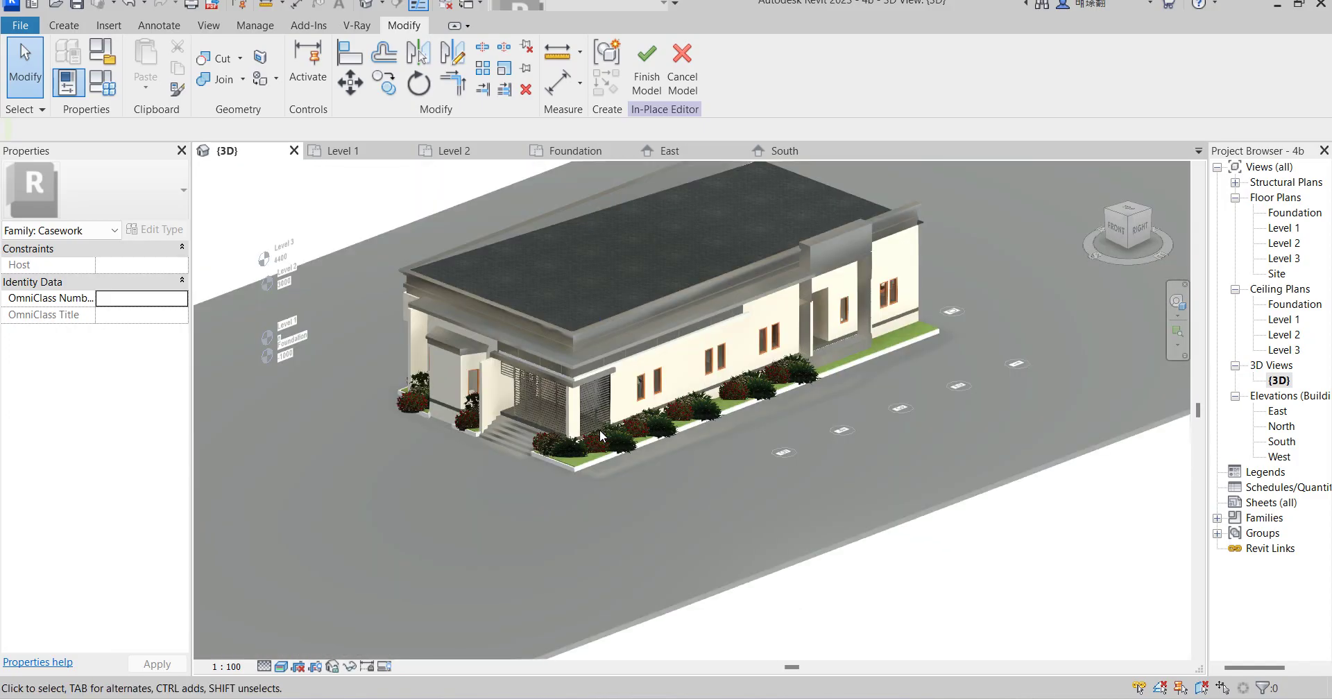
scroll(599, 430, "up", 2)
scroll(599, 431, "down", 5)
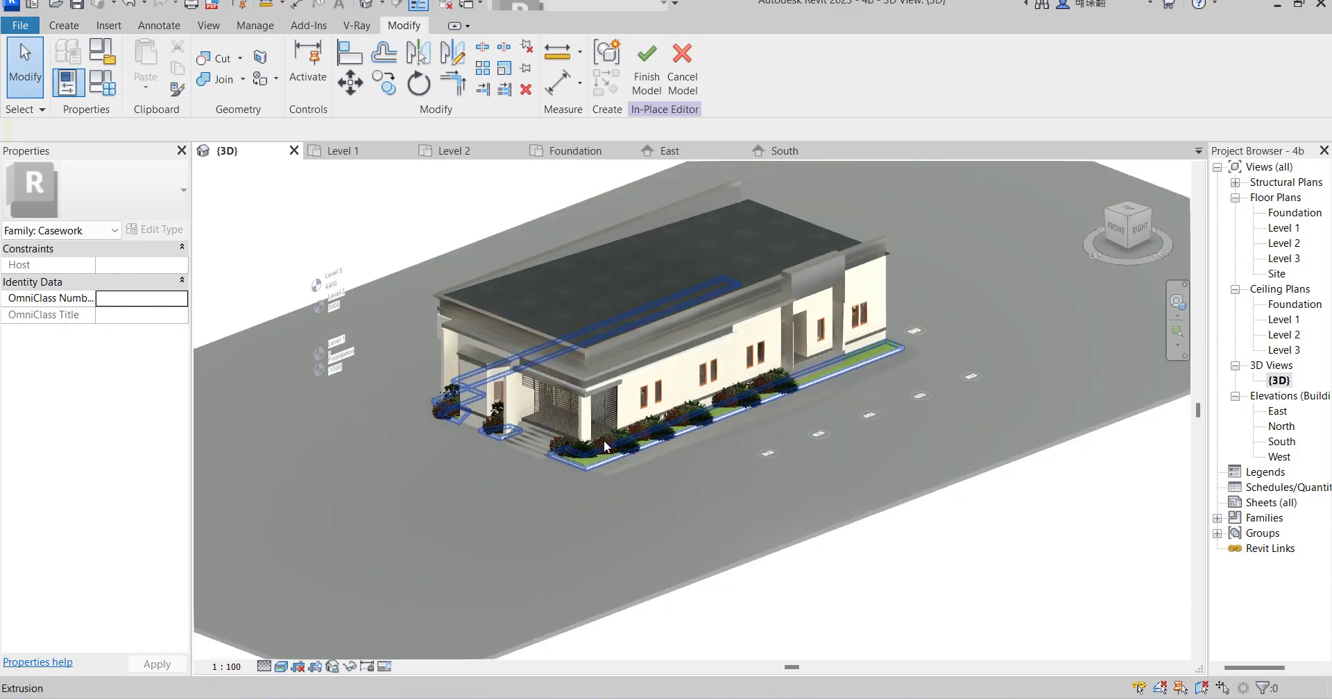
scroll(681, 451, "up", 7)
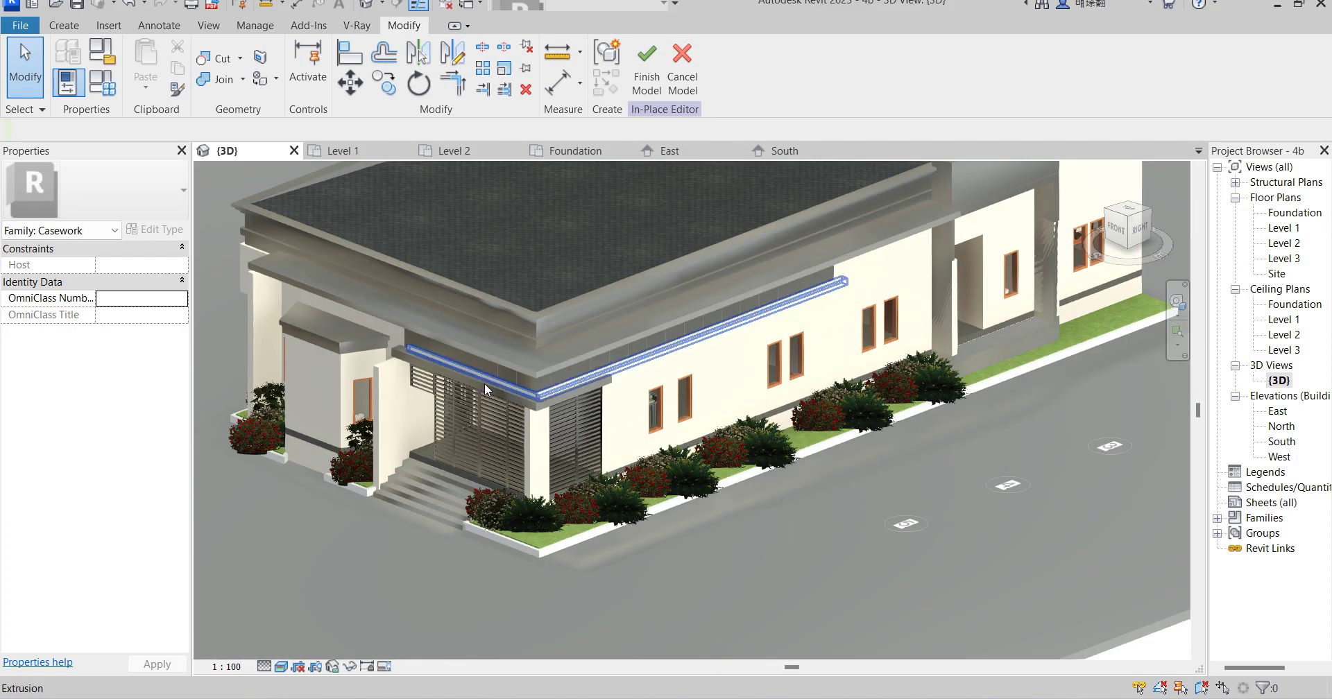
scroll(451, 384, "down", 8)
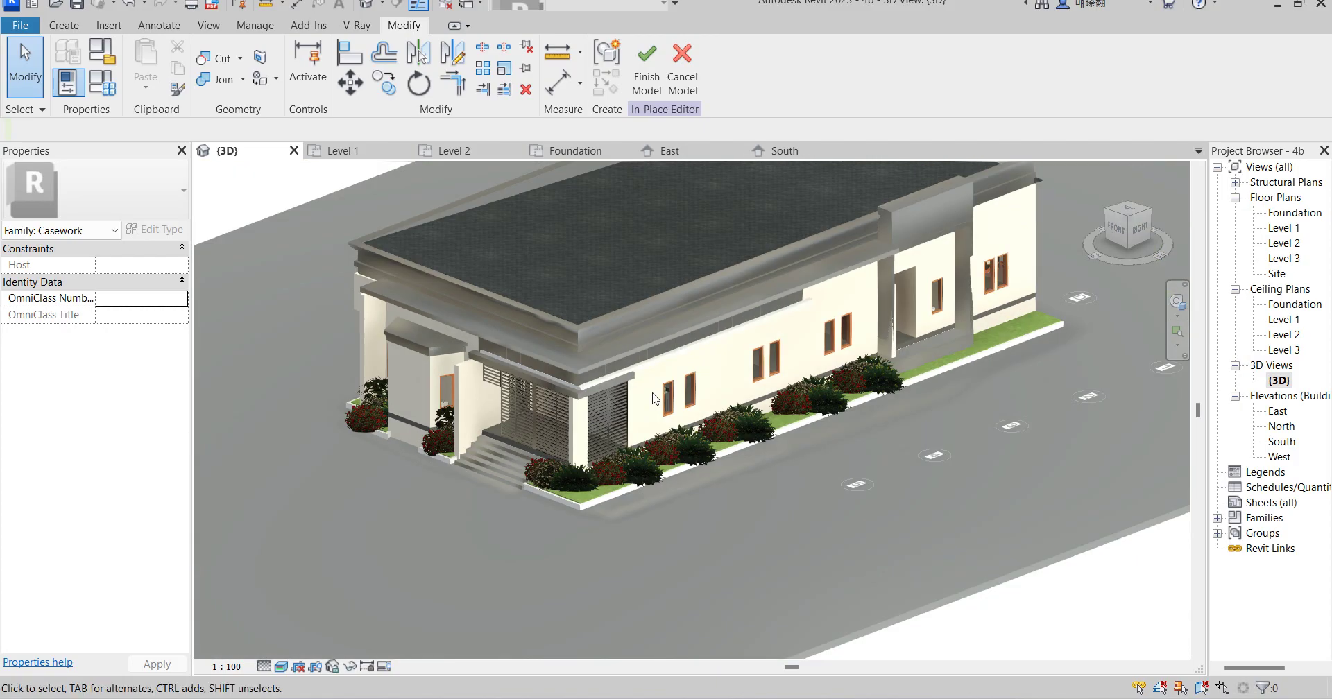
scroll(582, 496, "up", 3)
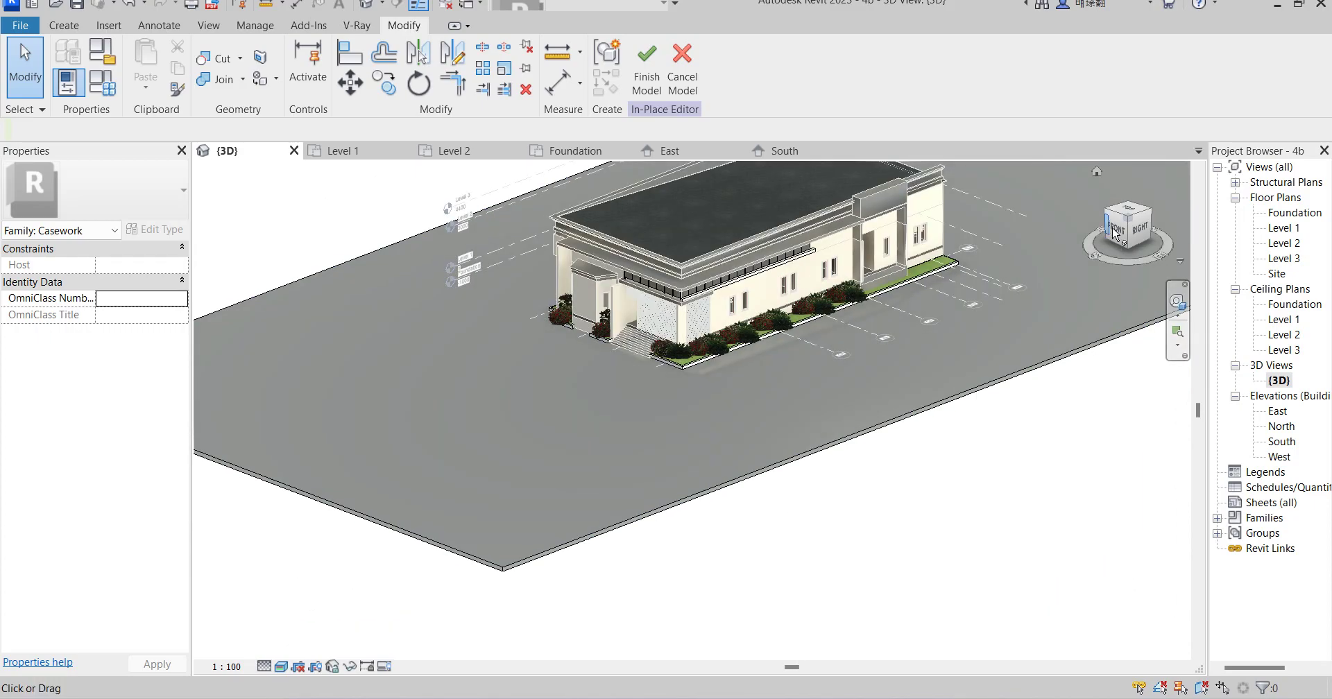
left_click(1132, 219)
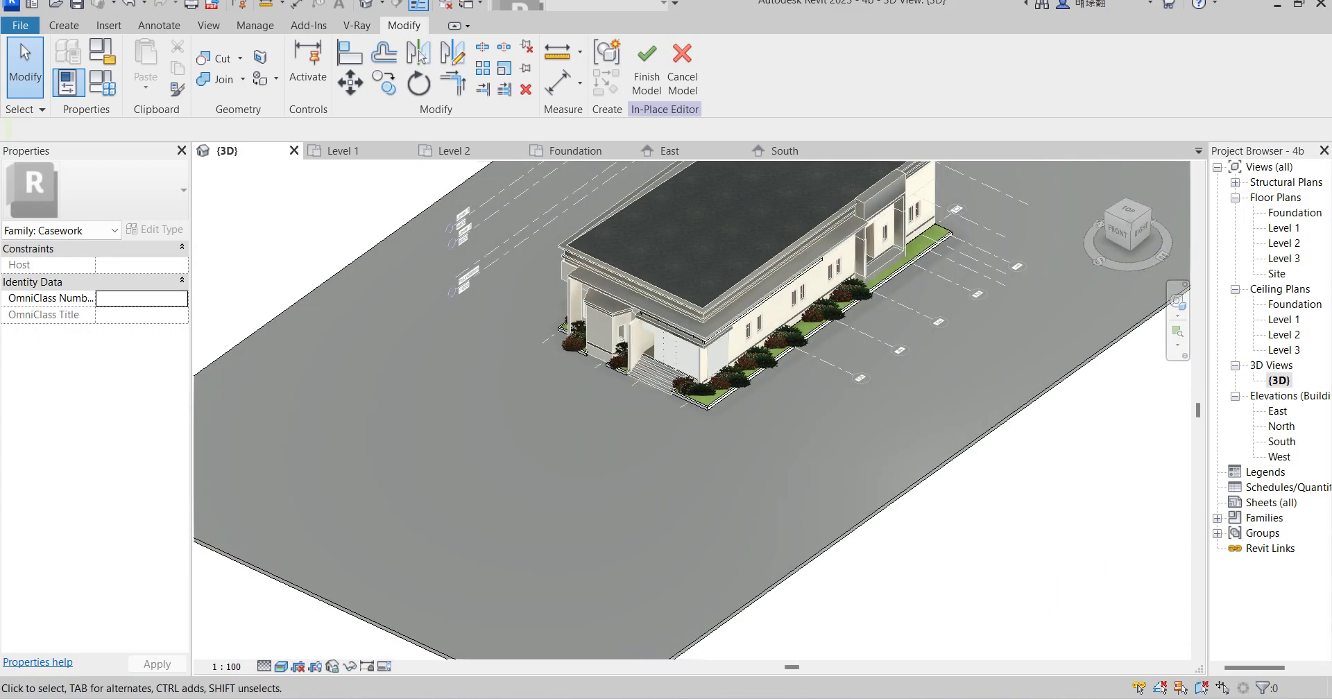